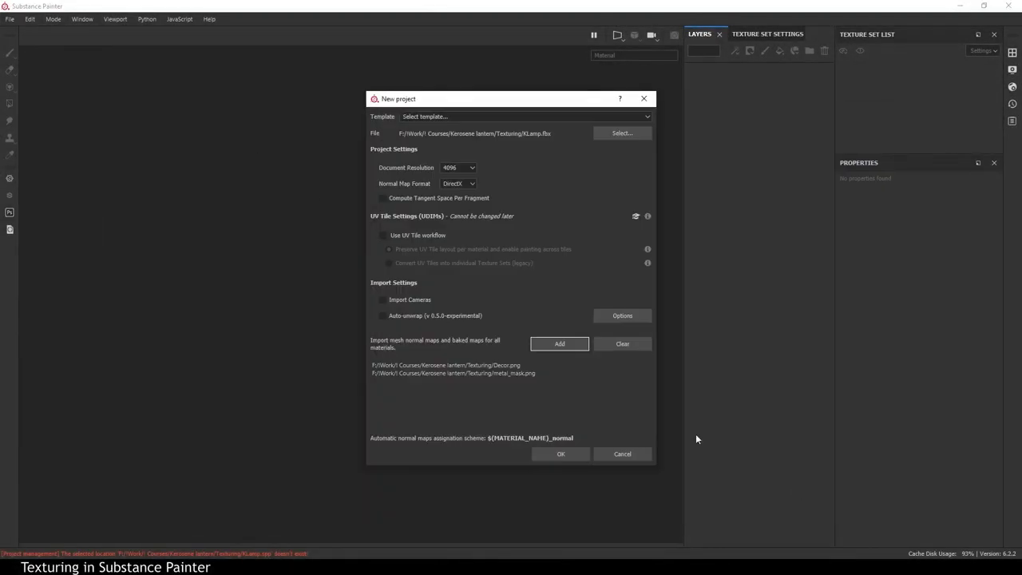
Create the lantern project with Decor.png and metal_mask.png imported, and bake its mesh maps.
click(560, 454)
click(767, 34)
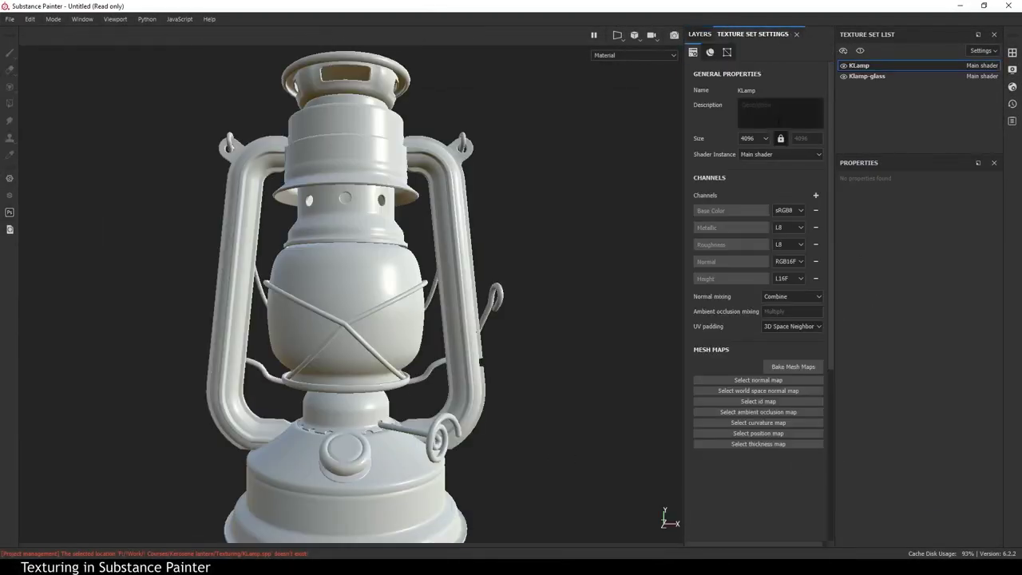
click(851, 76)
click(701, 34)
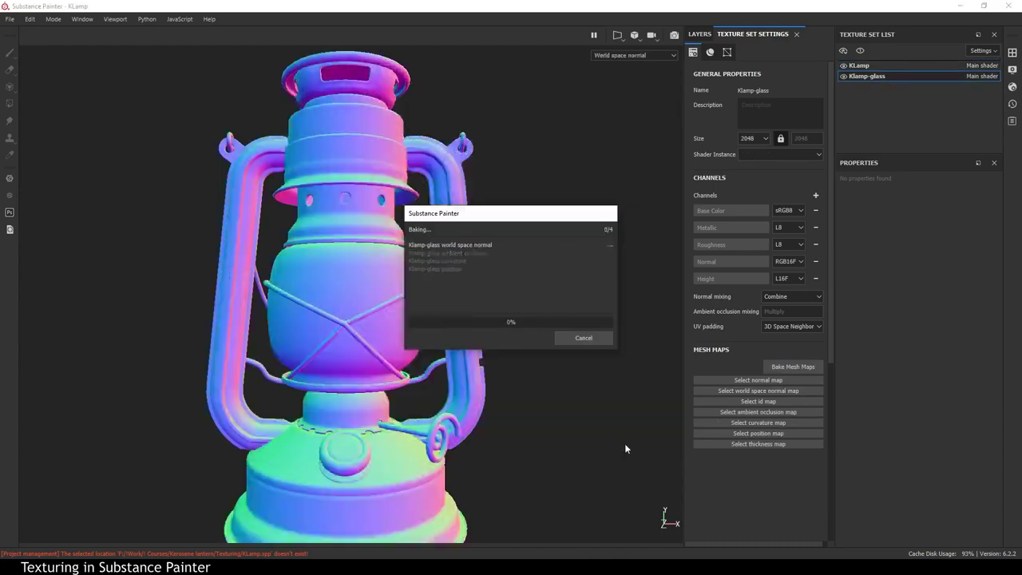
Name the folders painted metal, torch and wick.
click(809, 51)
click(810, 51)
click(810, 51)
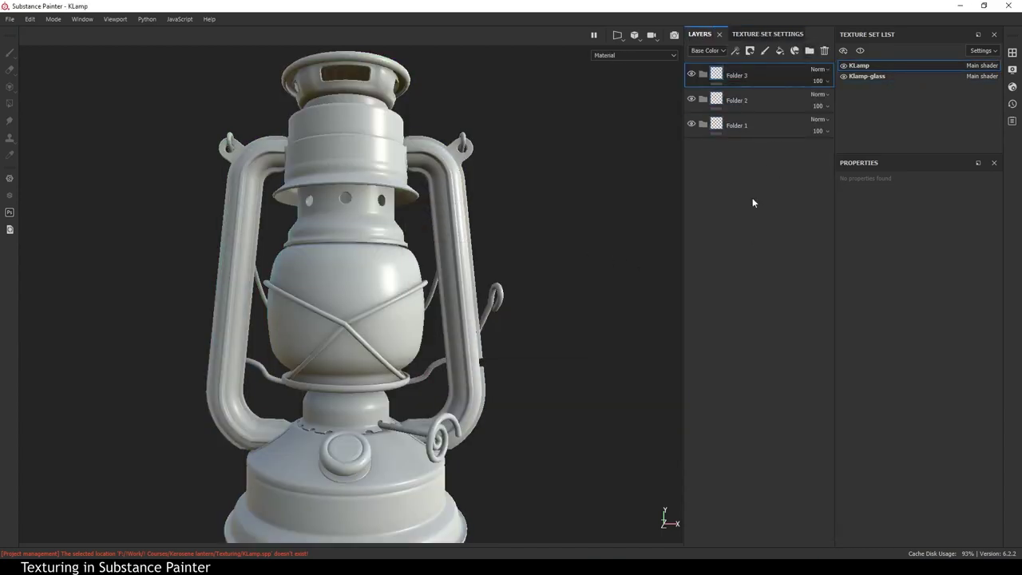
text(painged metal)
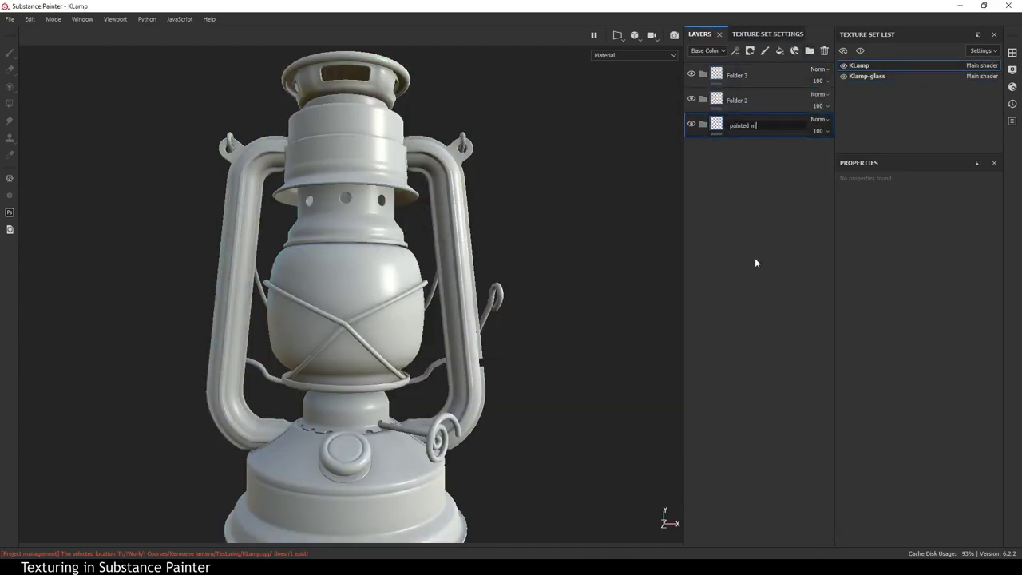
key(Tab)
text(torch)
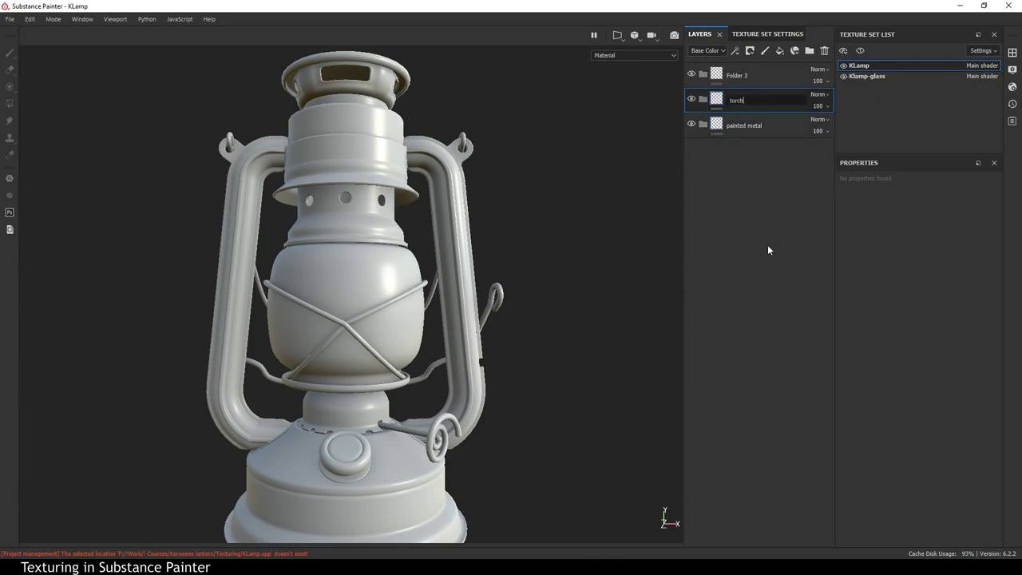
double_click(772, 70)
text(wick)
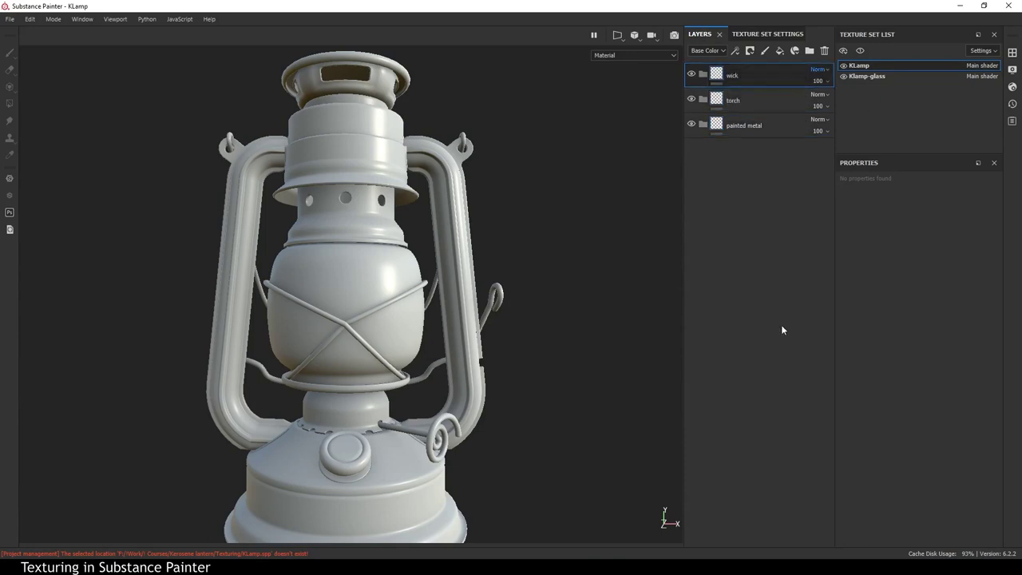
Give painted metal a black mask, shown in Mask view, with UV-island polygon fill.
click(719, 128)
right_click(719, 127)
click(752, 147)
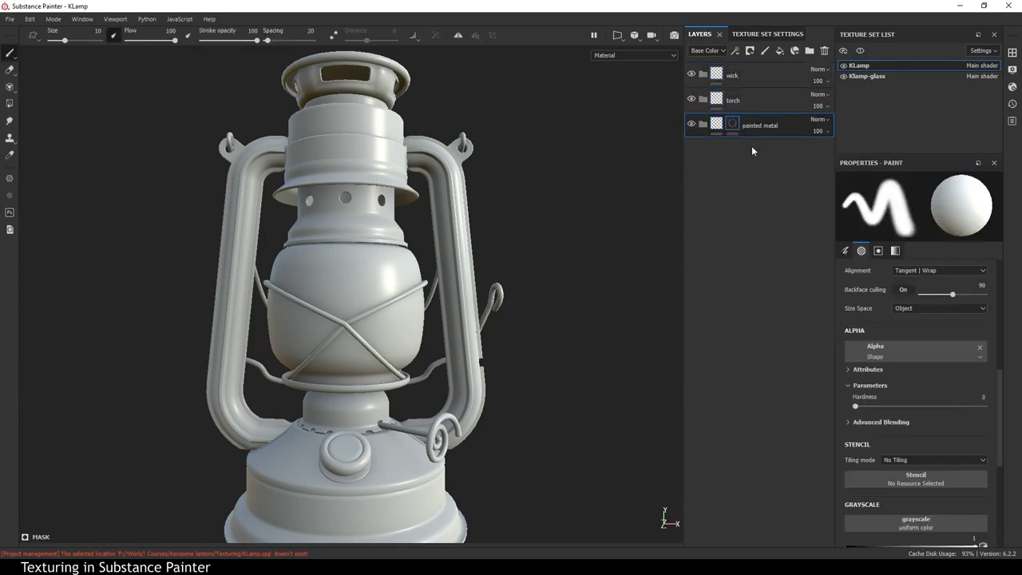
click(648, 62)
click(9, 104)
click(84, 36)
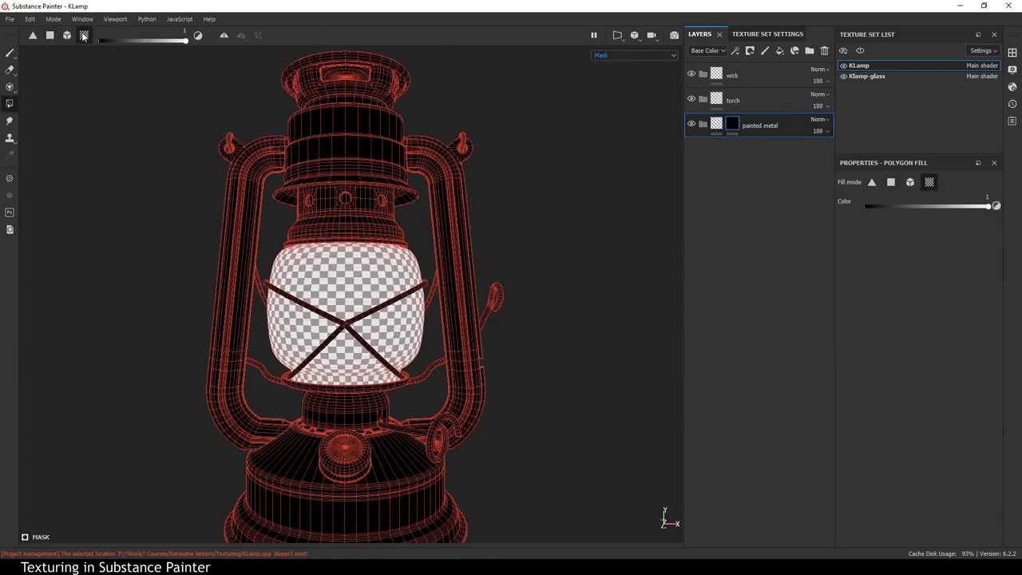
Fill the whole lantern white in the painted metal mask.
mouse_move(538, 386)
alt+right_down()
mouse_move(545, 303)
mouse_move(491, 197)
alt+right_up()
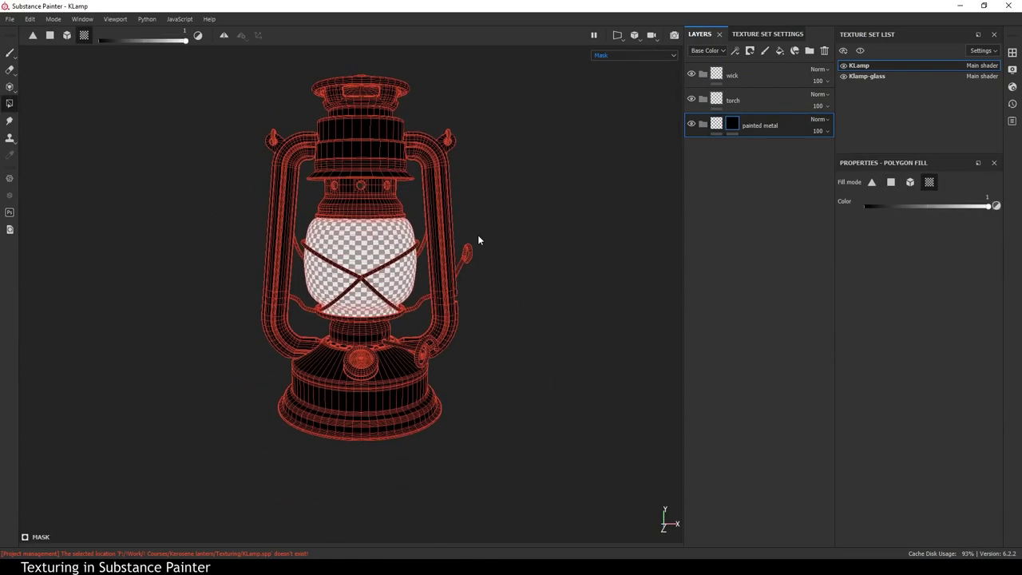
mouse_move(206, 60)
mouse_down()
mouse_move(536, 460)
mouse_move(463, 205)
mouse_up()
mouse_move(582, 516)
alt+mouse_down()
mouse_move(432, 309)
mouse_move(308, 376)
alt+mouse_up()
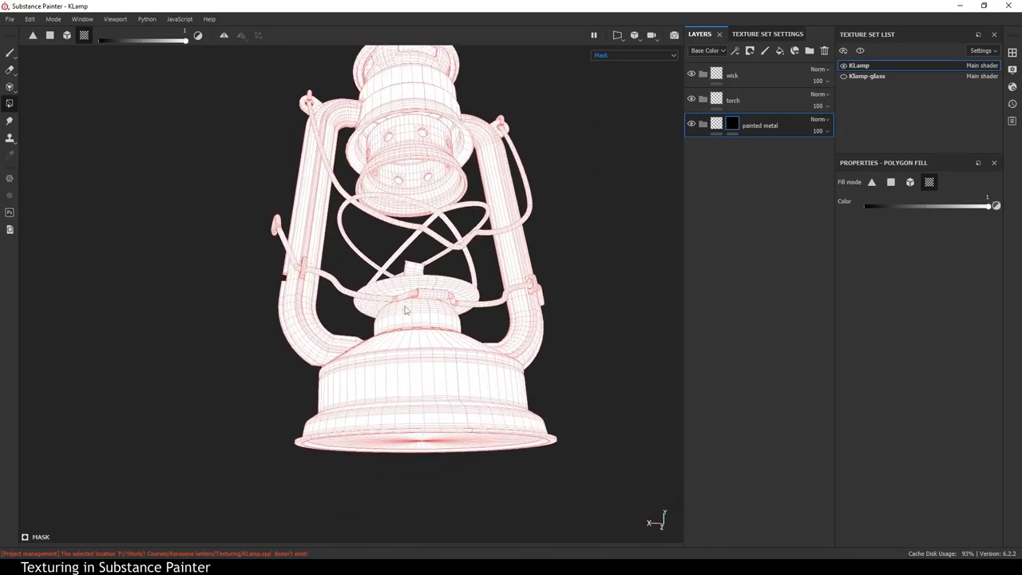
alt+middle_drag(308, 376, 230, 401)
scroll(499, 324, up, 5)
mouse_move(499, 324)
alt+mouse_down()
mouse_move(609, 251)
mouse_move(468, 263)
mouse_move(514, 342)
mouse_move(480, 308)
alt+mouse_up()
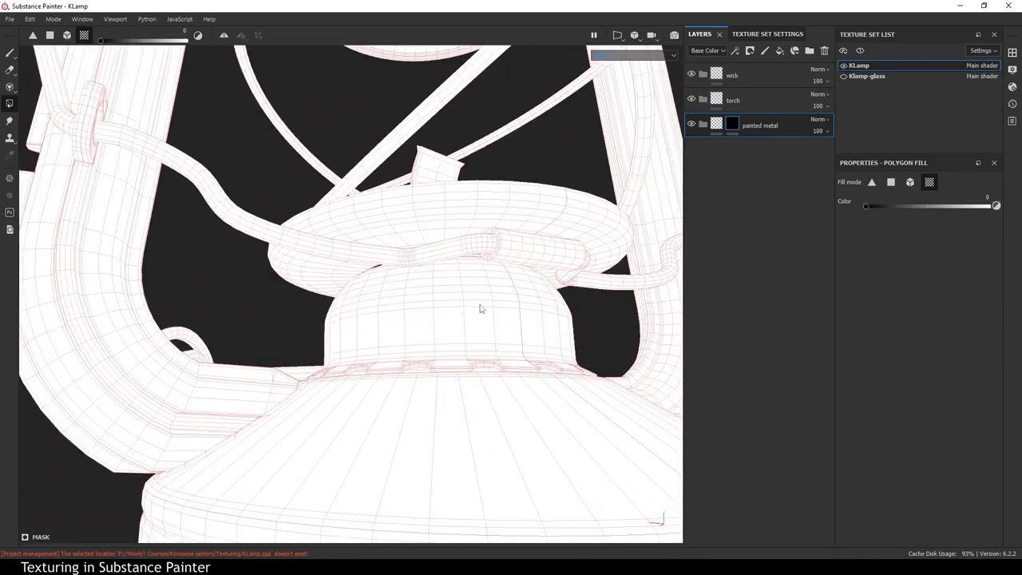
Erase the burner dome, burner ring and wick from the painted metal mask.
click(496, 307)
alt+right_drag(497, 307, 480, 392)
alt+middle_drag(479, 392, 422, 319)
drag(390, 255, 502, 302)
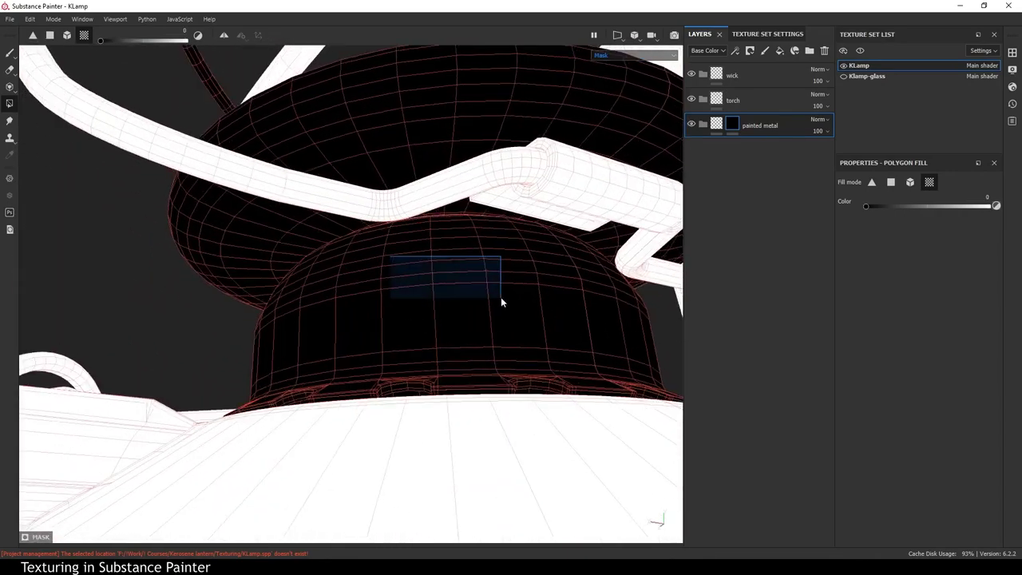
mouse_move(484, 345)
alt+mouse_down()
mouse_move(452, 293)
mouse_move(371, 232)
alt+mouse_up()
click(371, 232)
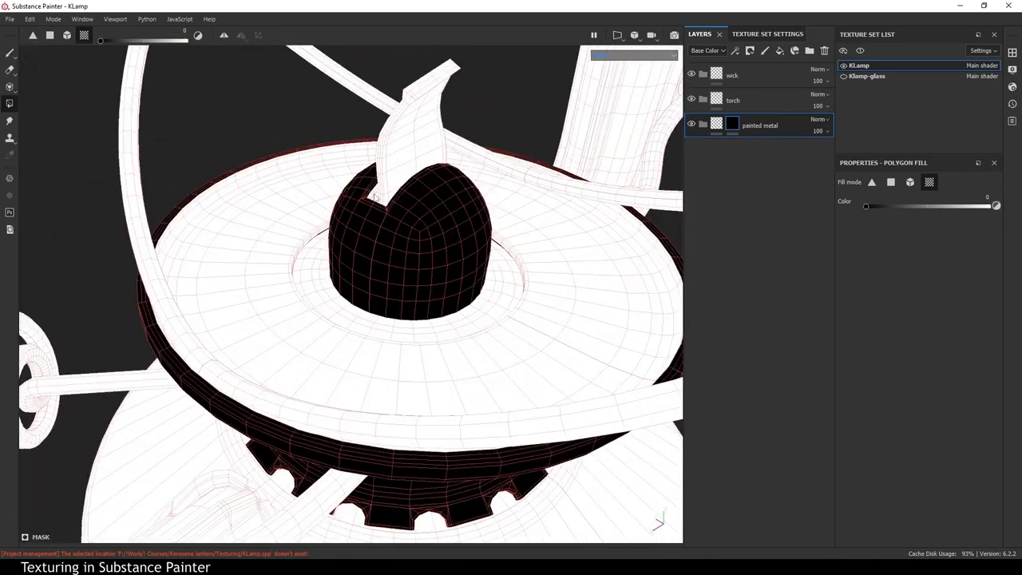
Orbit around the burner to check the mask leaves it out.
mouse_move(374, 186)
alt+mouse_down()
mouse_move(514, 245)
mouse_move(360, 199)
mouse_move(322, 285)
mouse_move(397, 331)
alt+mouse_up()
alt+right_drag(397, 331, 423, 312)
alt+drag(423, 312, 440, 392)
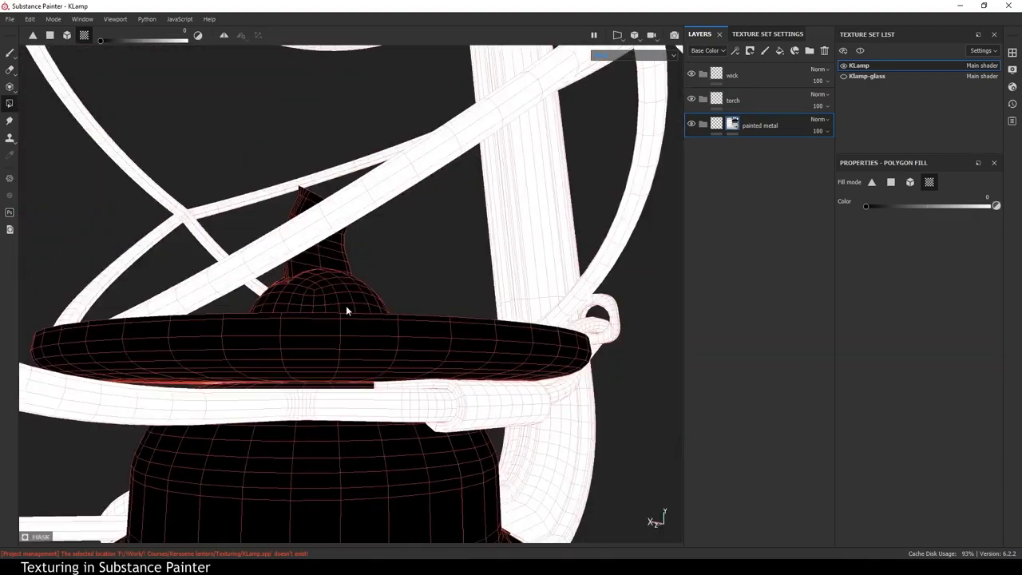
alt+right_drag(370, 410, 260, 114)
mouse_move(260, 114)
alt+mouse_down()
mouse_move(320, 296)
mouse_move(345, 309)
mouse_move(290, 280)
mouse_move(394, 247)
mouse_move(400, 354)
mouse_move(515, 256)
mouse_move(548, 253)
alt+mouse_up()
click(719, 100)
Give the torch folder a black mask and fill the burner dome white.
right_click(721, 102)
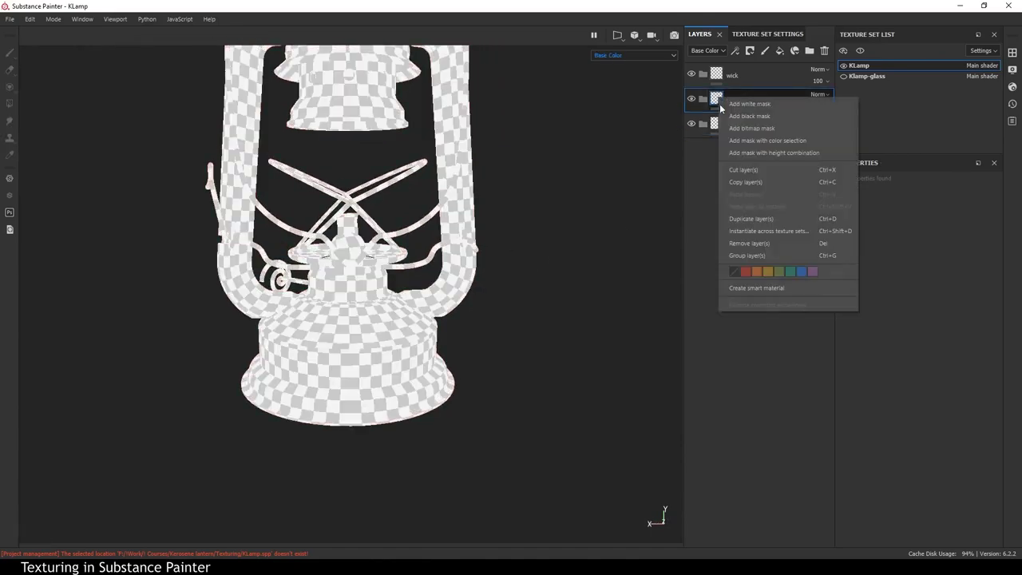
click(748, 118)
click(616, 132)
alt+right_drag(372, 208, 372, 258)
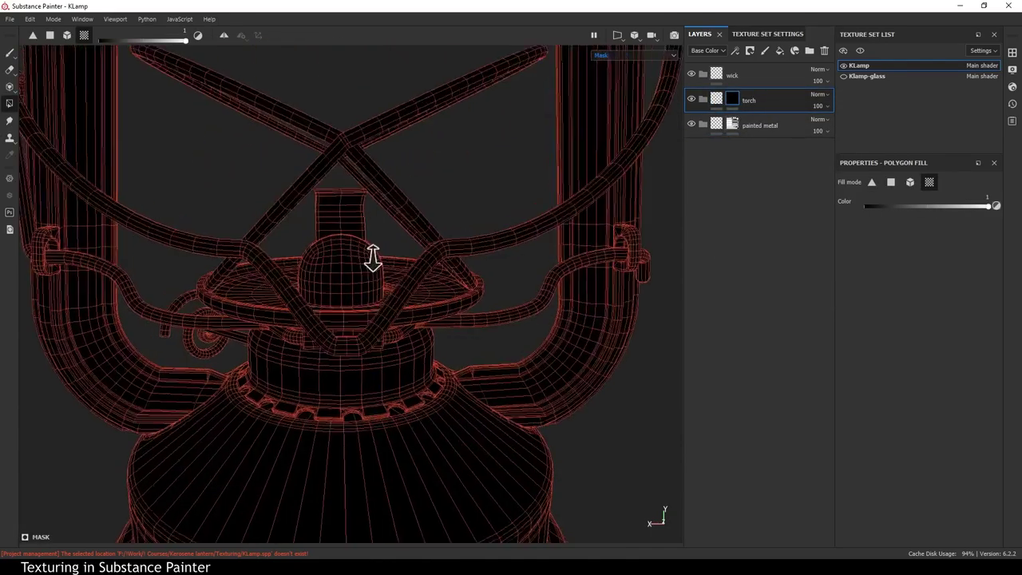
alt+drag(372, 258, 336, 418)
alt+middle_drag(335, 418, 421, 293)
alt+right_drag(421, 294, 390, 383)
click(390, 383)
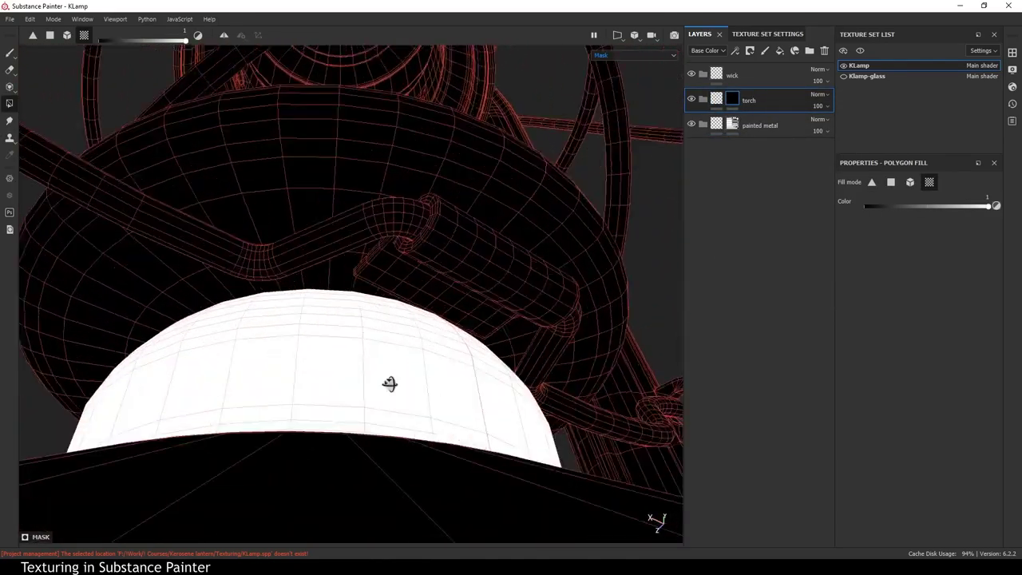
Orbit over the torch to inspect the white burner dome in its mask.
mouse_move(415, 459)
alt+mouse_down()
mouse_move(418, 468)
mouse_move(461, 461)
mouse_move(395, 433)
mouse_move(297, 434)
alt+mouse_up()
alt+middle_drag(296, 434, 505, 240)
mouse_move(505, 241)
alt+mouse_down()
mouse_move(474, 367)
mouse_move(496, 144)
mouse_move(434, 201)
mouse_move(424, 173)
mouse_move(497, 212)
mouse_move(477, 258)
mouse_move(338, 217)
mouse_move(442, 275)
alt+mouse_up()
alt+right_drag(442, 275, 452, 304)
Give the wick folder a black mask and fill the wick white.
right_click(716, 72)
click(739, 82)
click(641, 56)
click(631, 136)
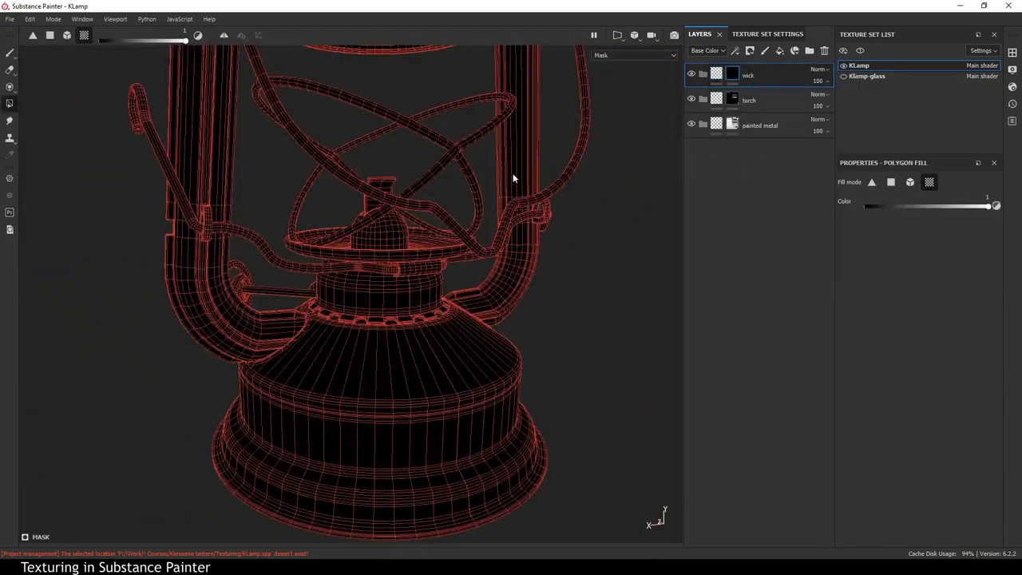
mouse_move(511, 176)
alt+mouse_down()
mouse_move(372, 262)
mouse_move(392, 312)
mouse_move(376, 391)
alt+mouse_up()
Reframe the whole lamp and return the viewport to the material view.
key(f)
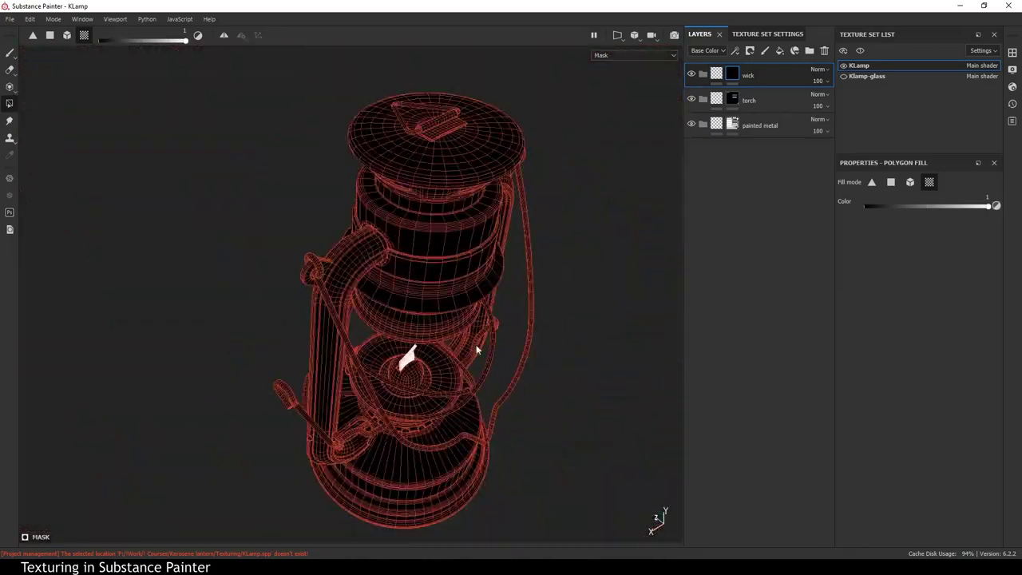
click(641, 56)
click(615, 64)
click(713, 130)
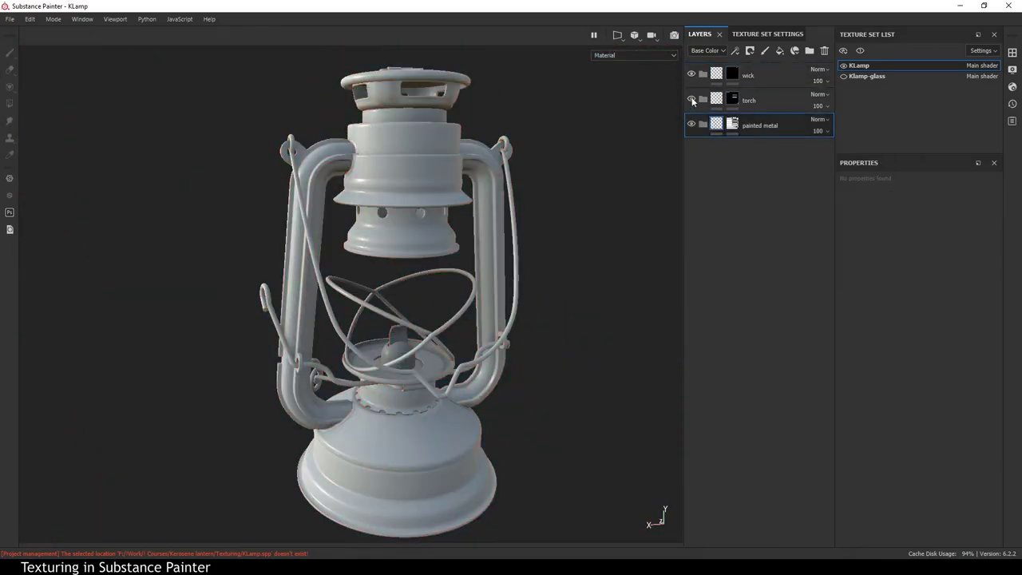
Add the Iron Shiny material from the Shelf as a base layer on the lantern.
click(1013, 52)
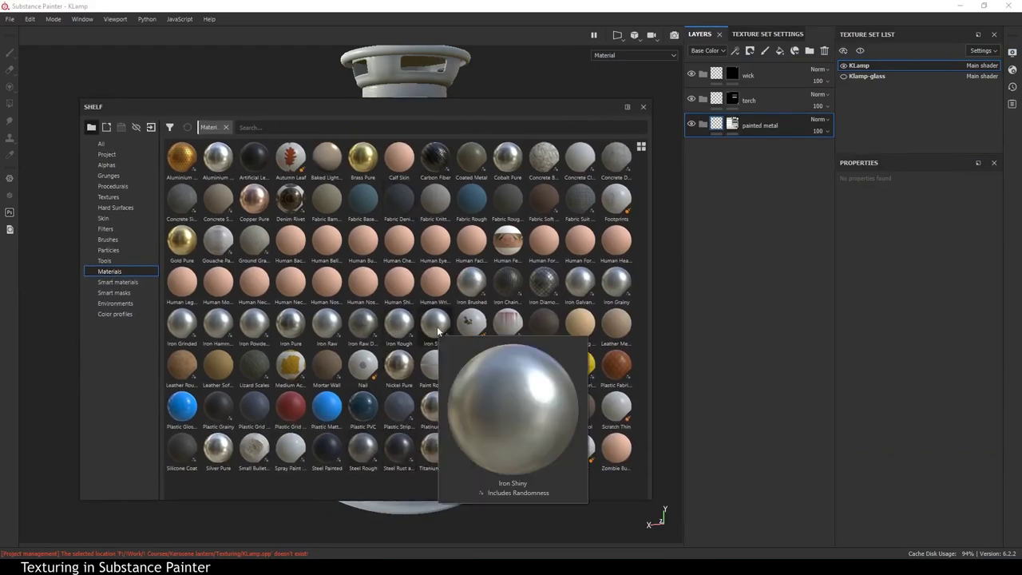
mouse_move(438, 331)
mouse_down()
mouse_move(743, 128)
mouse_move(728, 140)
mouse_up()
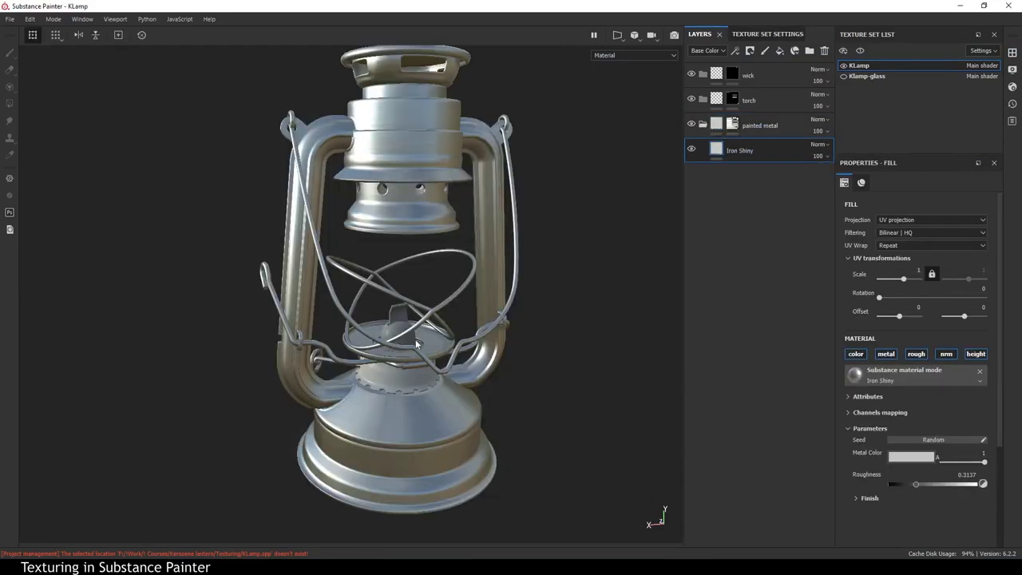
mouse_move(415, 344)
alt+right_down()
mouse_move(493, 385)
mouse_move(435, 241)
alt+right_up()
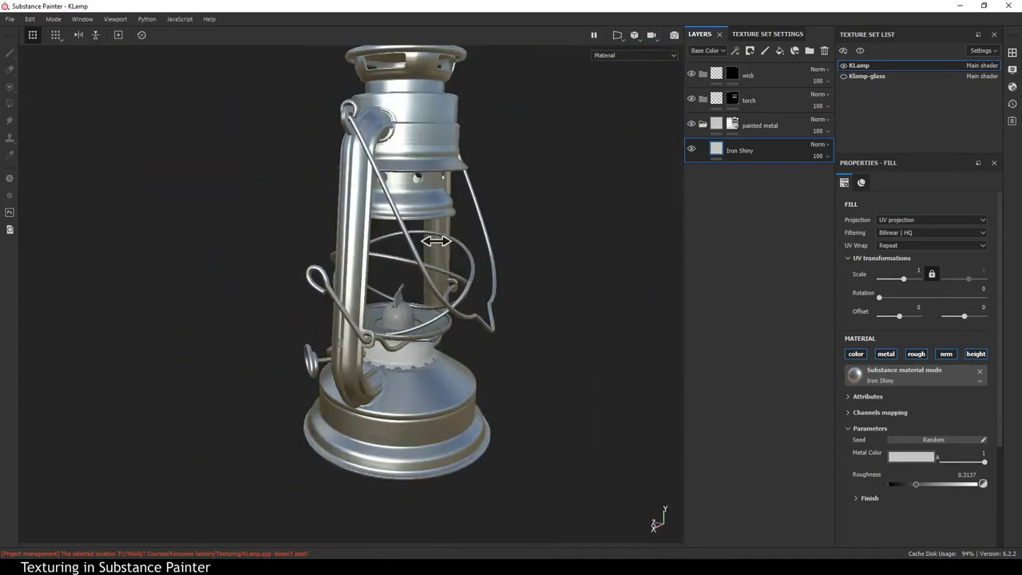
alt+drag(436, 241, 519, 326)
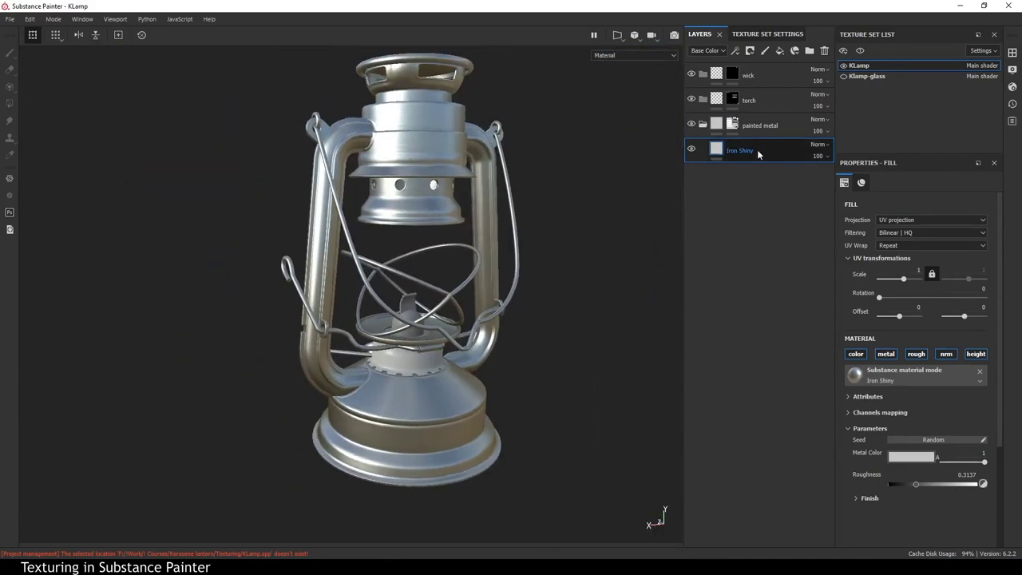
Add a fill layer named decor with color, metallic, roughness and normal disabled, leaving only height.
right_click(757, 149)
key(Escape)
double_click(740, 150)
text(decor)
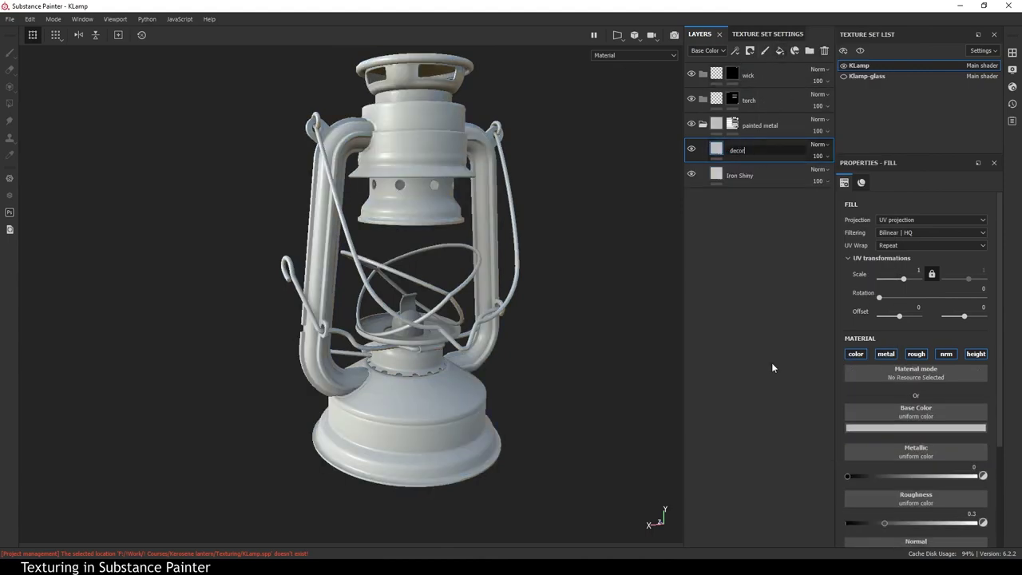
key(Return)
click(855, 354)
click(886, 354)
click(916, 354)
click(946, 353)
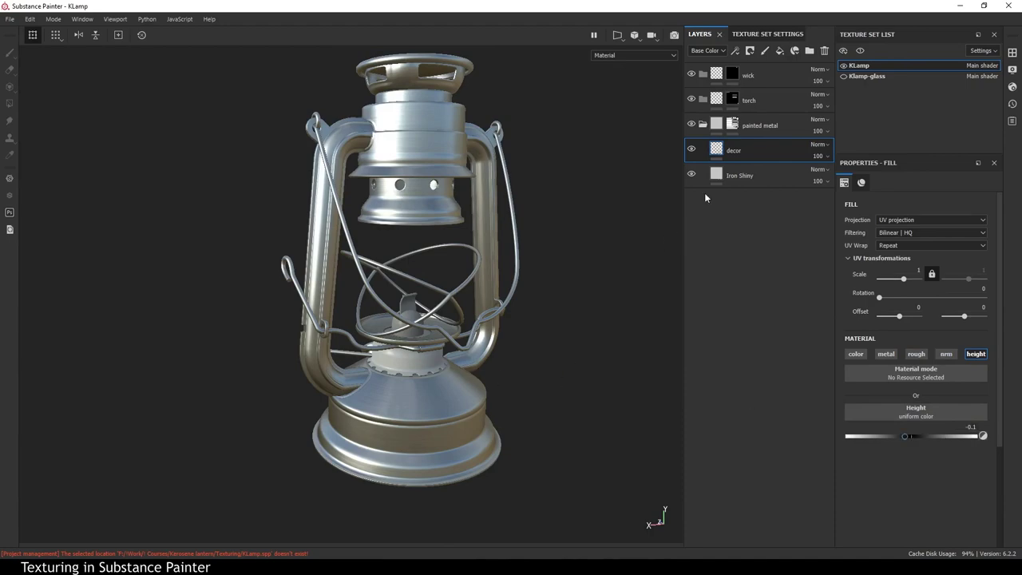
Give the decor layer a black mask with a Fill effect.
right_click(720, 149)
click(742, 171)
right_click(732, 149)
click(751, 232)
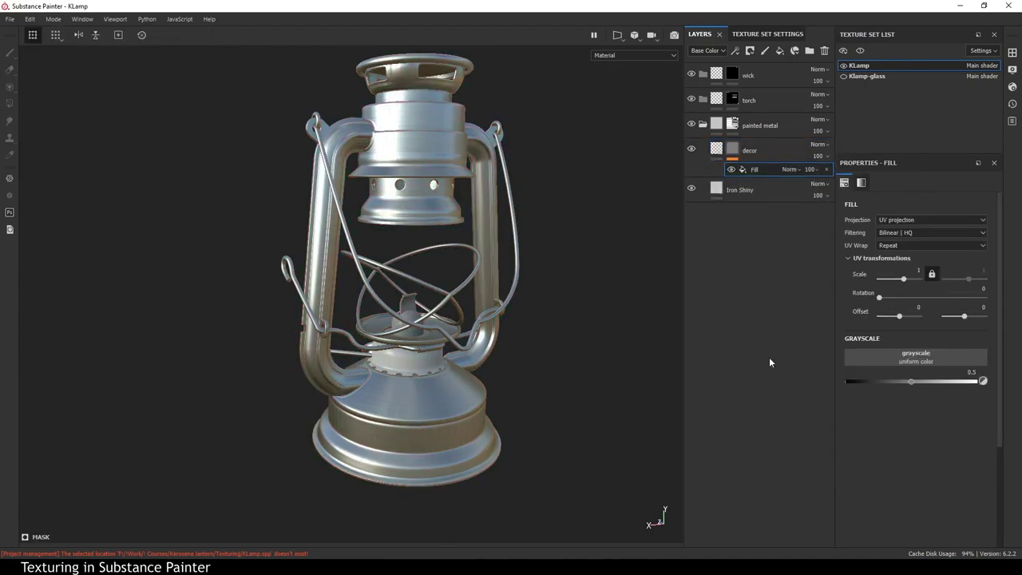
drag(878, 45, 547, 103)
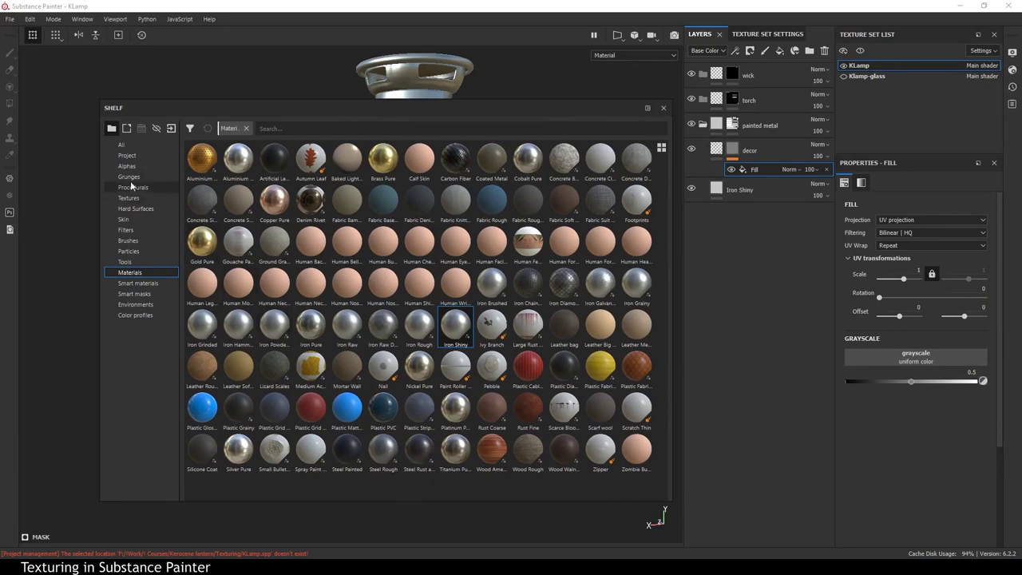
Put the Tile Generator procedural into the mask fill's grayscale slot.
click(132, 187)
scroll(381, 399, down, 5)
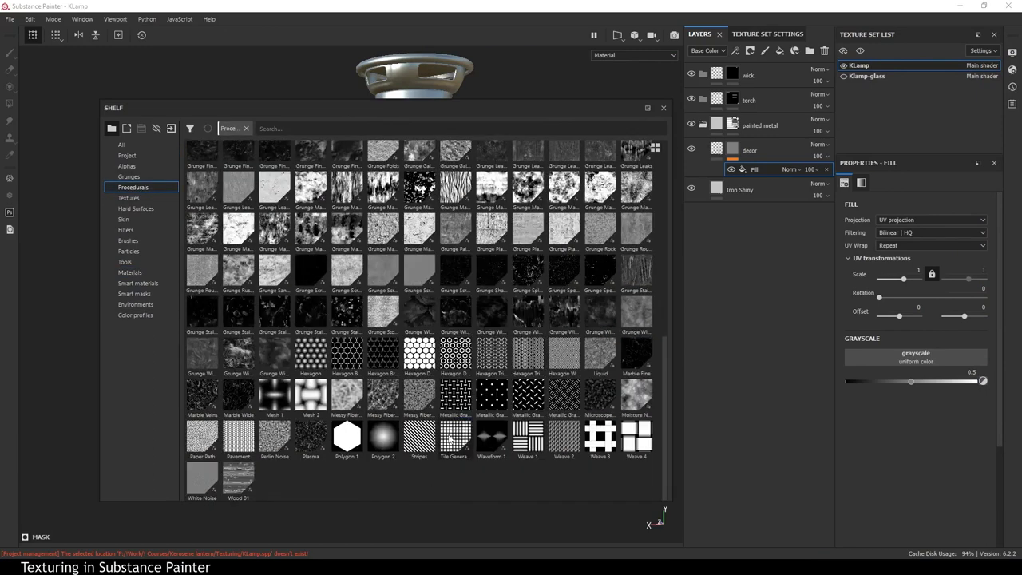
drag(894, 361, 911, 360)
click(663, 108)
alt+drag(523, 351, 462, 383)
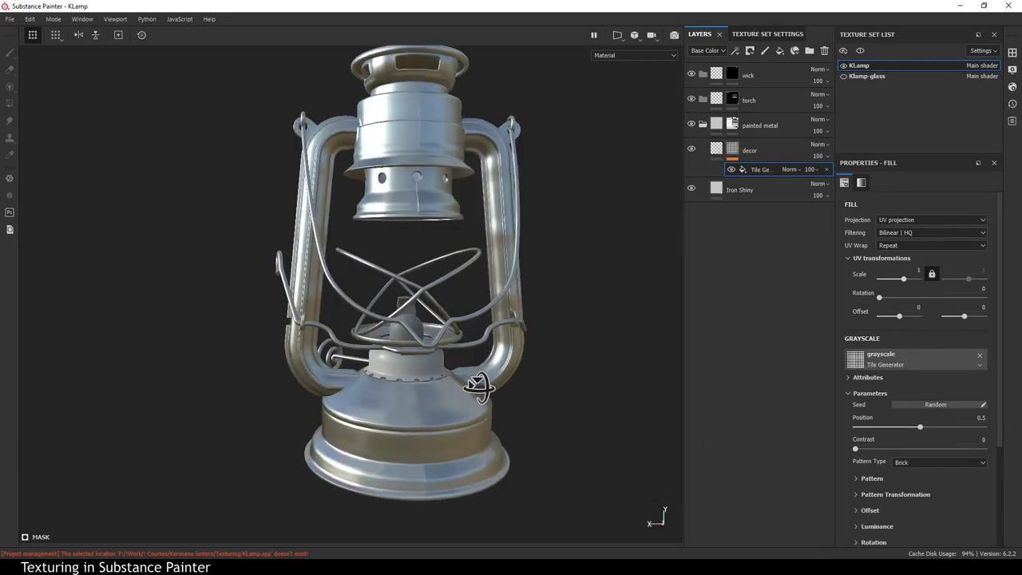
scroll(976, 479, down, 3)
Use the project's Decor texture as the Tile Generator's custom pattern.
click(1011, 120)
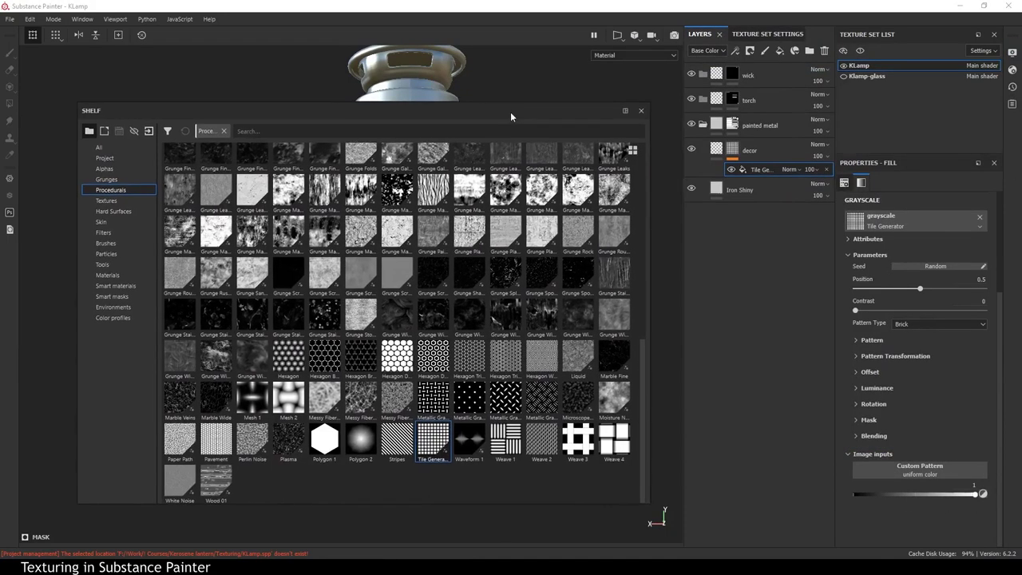
click(123, 160)
drag(324, 166, 931, 471)
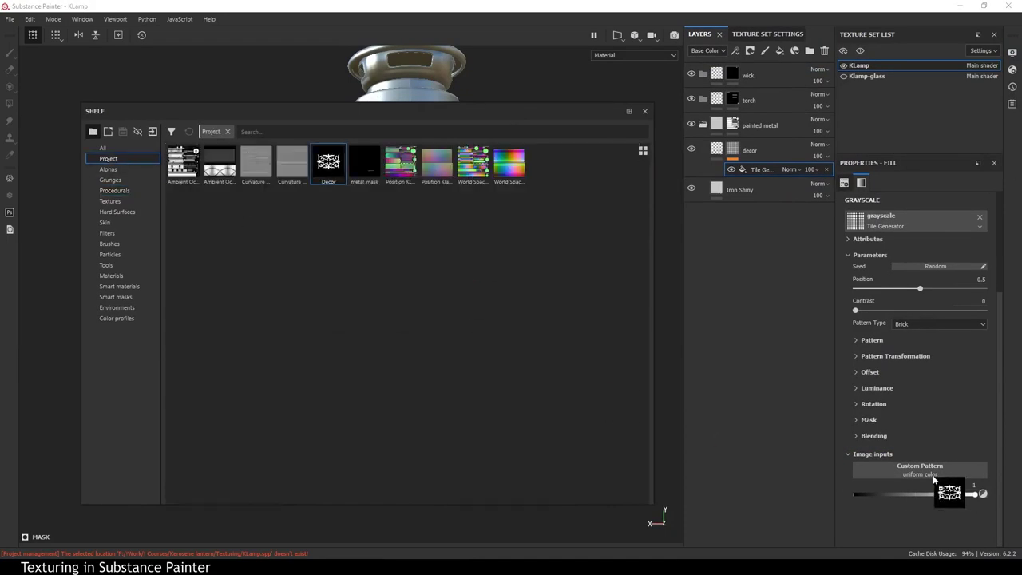
click(644, 111)
scroll(938, 489, up, 2)
scroll(931, 479, up, 1)
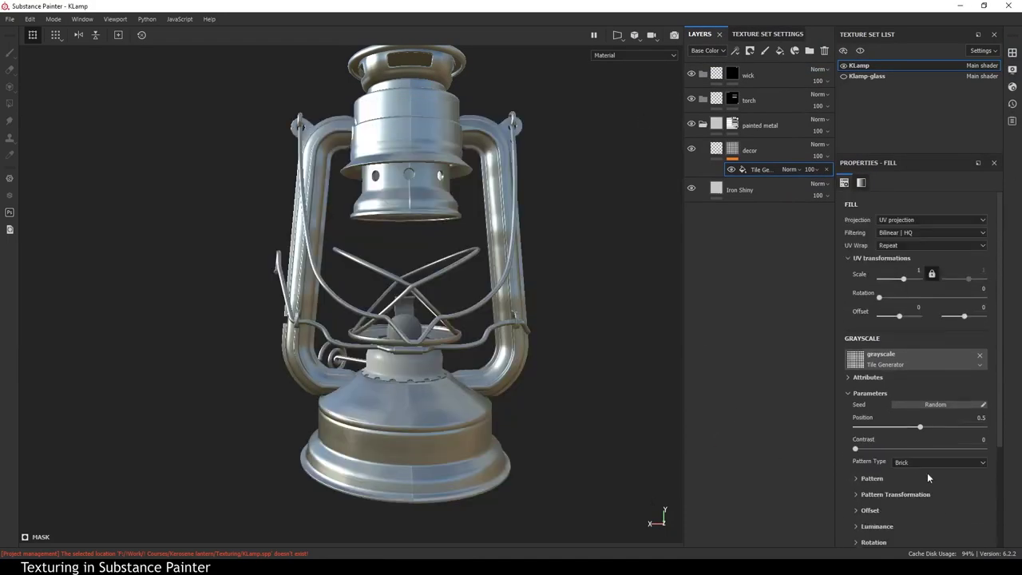
Set Pattern Type to Image Input and Projection to Spherical.
click(935, 463)
click(919, 532)
shift+right_drag(456, 418, 525, 392)
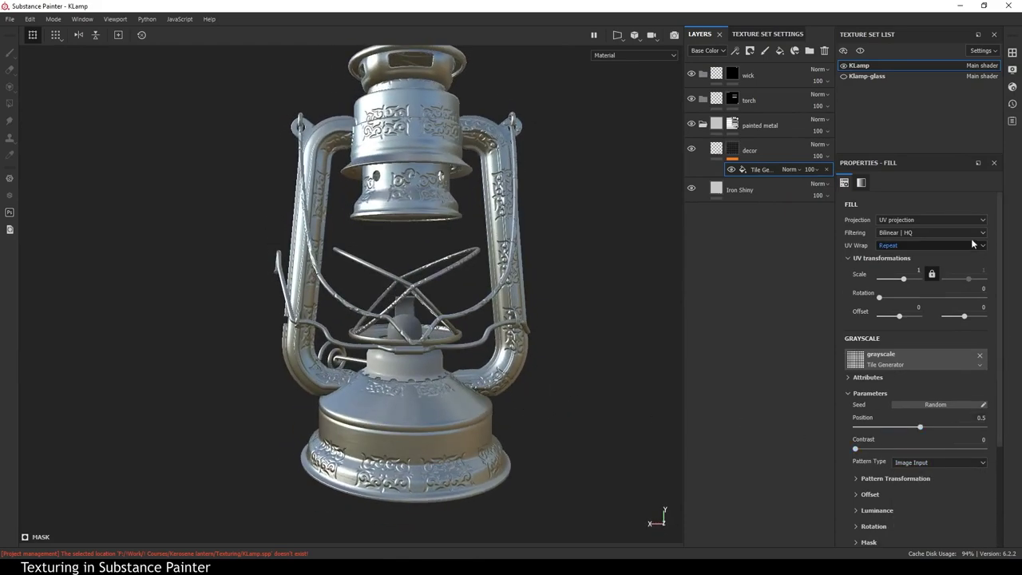
click(942, 219)
click(905, 260)
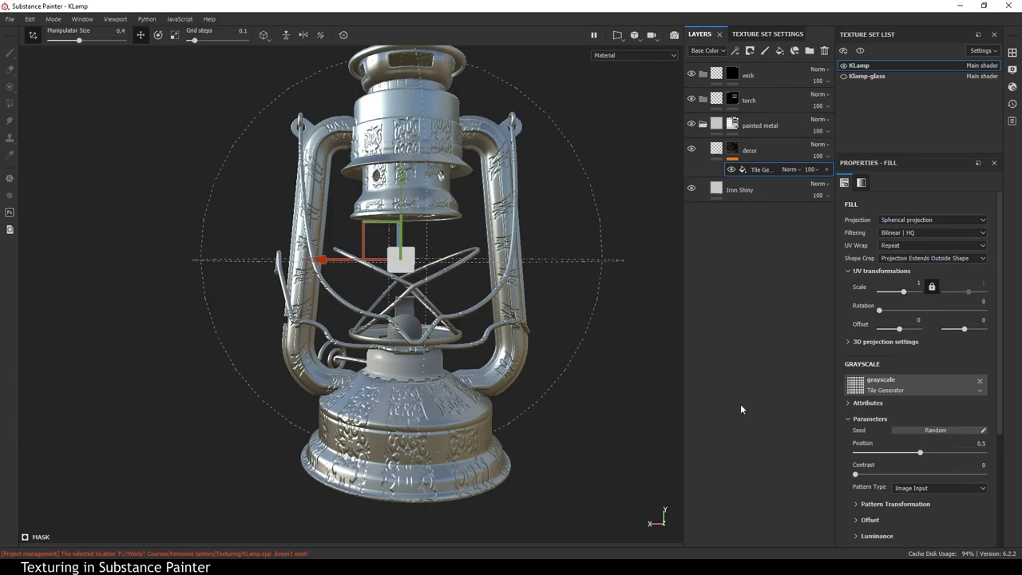
Try a Fixed Rotation on the tile pattern, then reset it to 0.
alt+right_drag(303, 408, 487, 389)
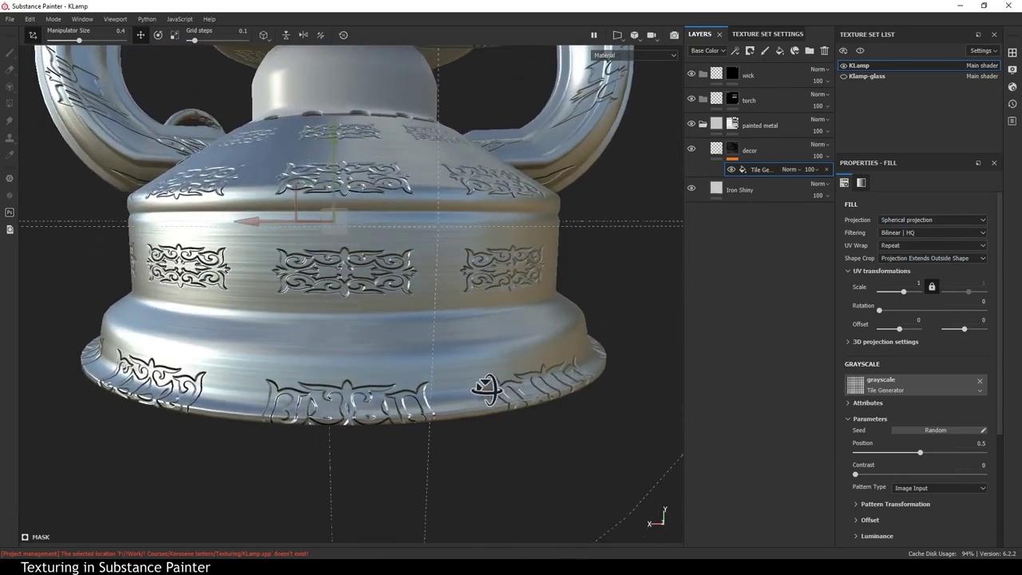
scroll(915, 478, down, 2)
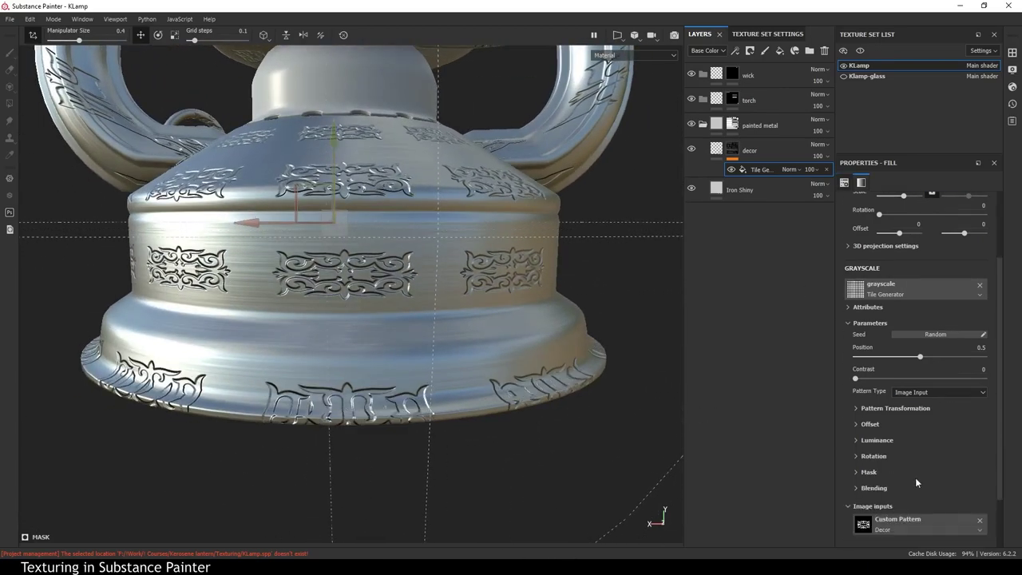
click(888, 456)
scroll(891, 461, down, 1)
drag(864, 489, 917, 497)
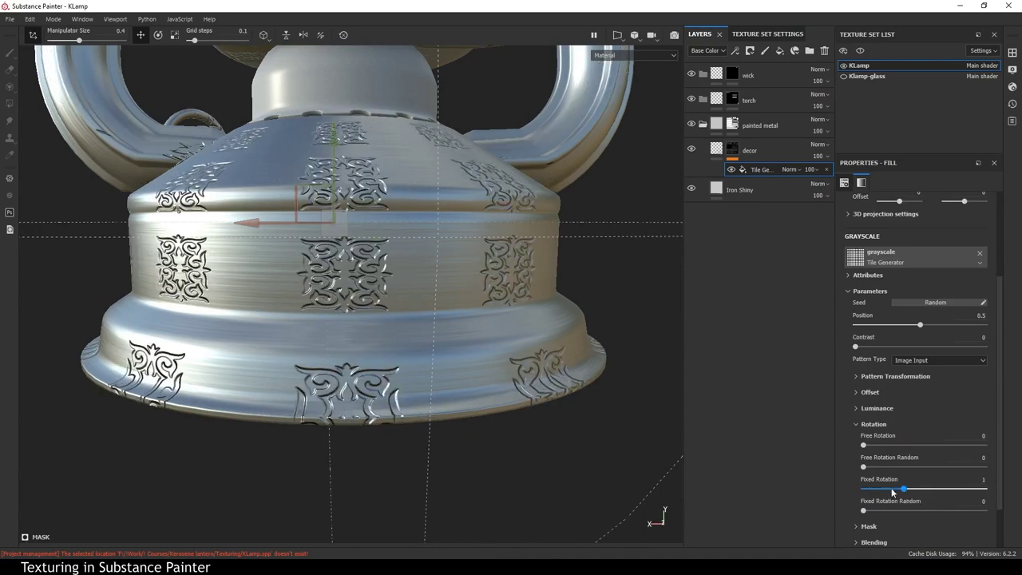
drag(893, 493, 863, 492)
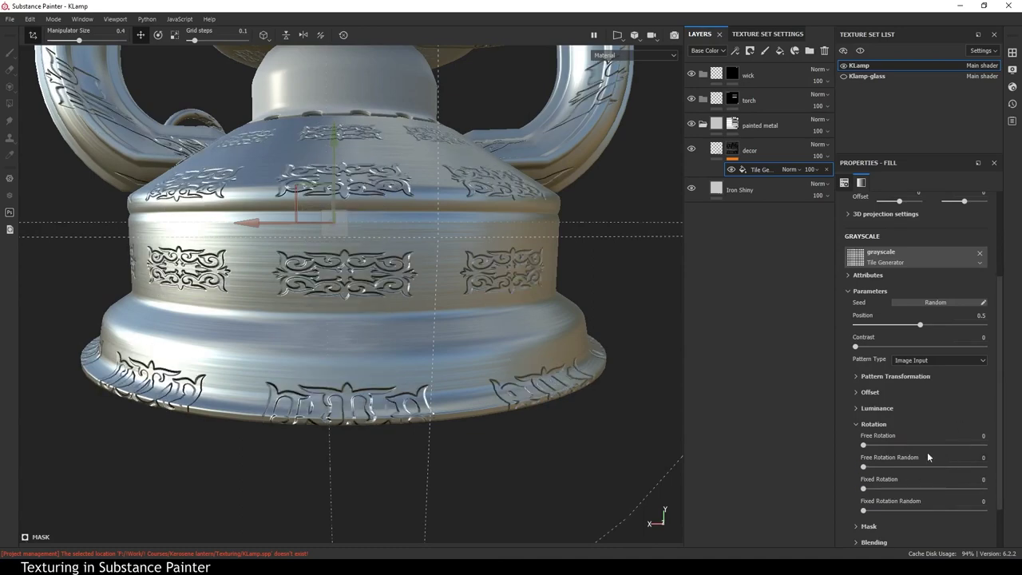
scroll(918, 455, up, 1)
click(901, 457)
Set Number X to 8 and the pattern scale to 1.4.
click(882, 409)
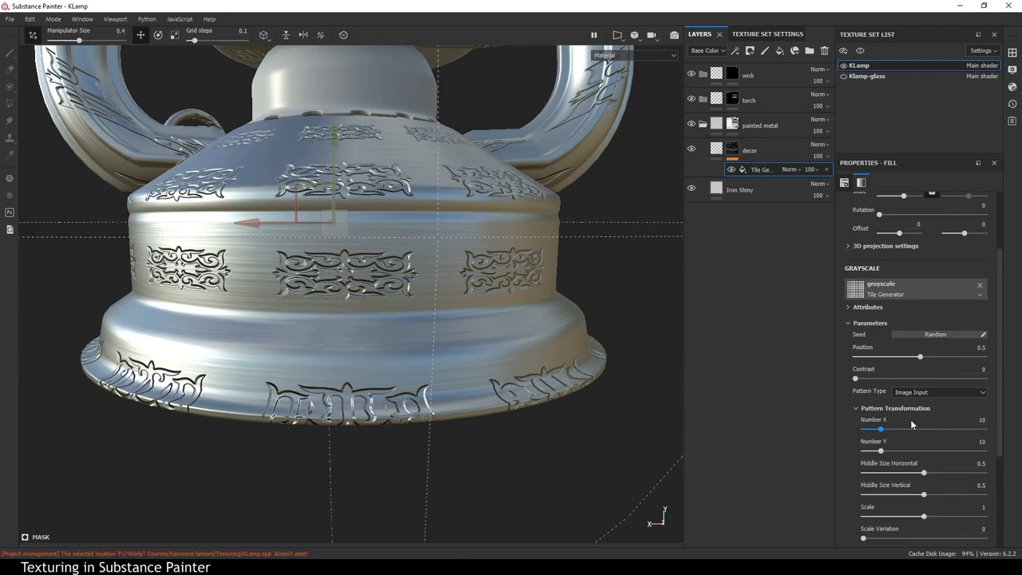
key(Return)
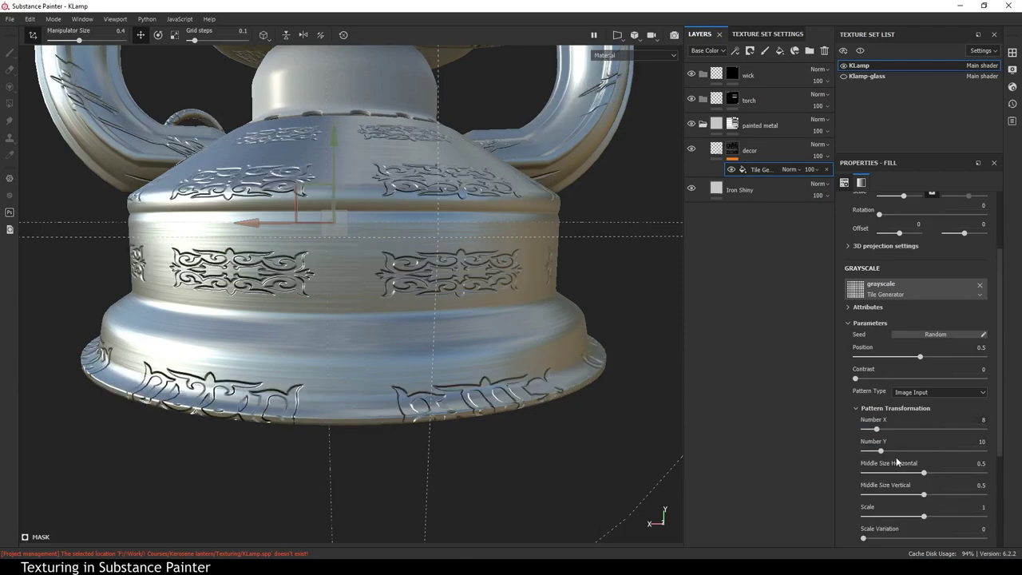
scroll(886, 453, down, 1)
drag(924, 487, 947, 488)
mouse_move(365, 452)
alt+mouse_down()
mouse_move(456, 479)
mouse_move(323, 389)
mouse_move(399, 391)
alt+mouse_up()
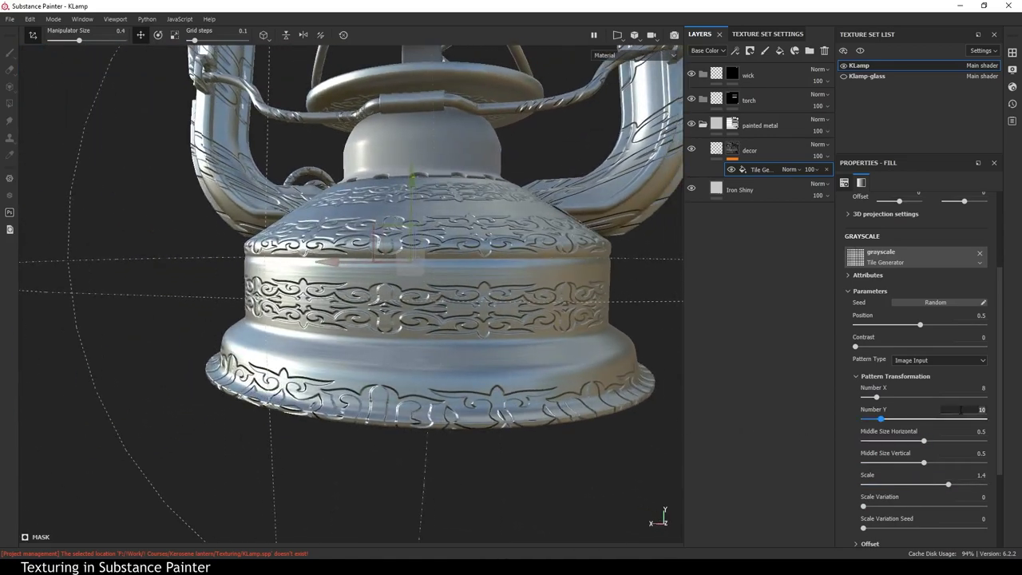
text(12)
Settle Number Y at 9 after trying 12 and 7.
key(Return)
text(7)
key(Return)
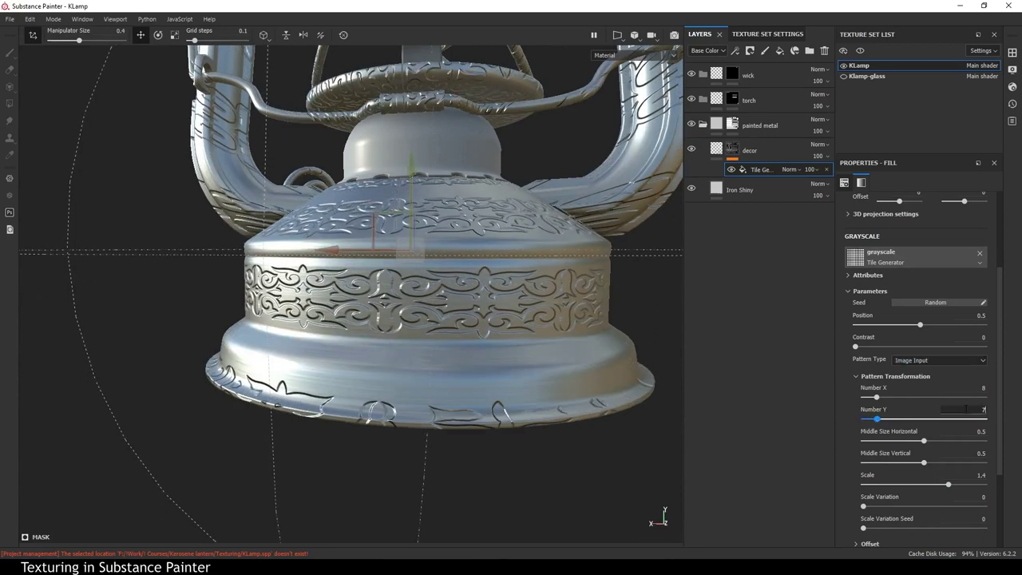
key(Return)
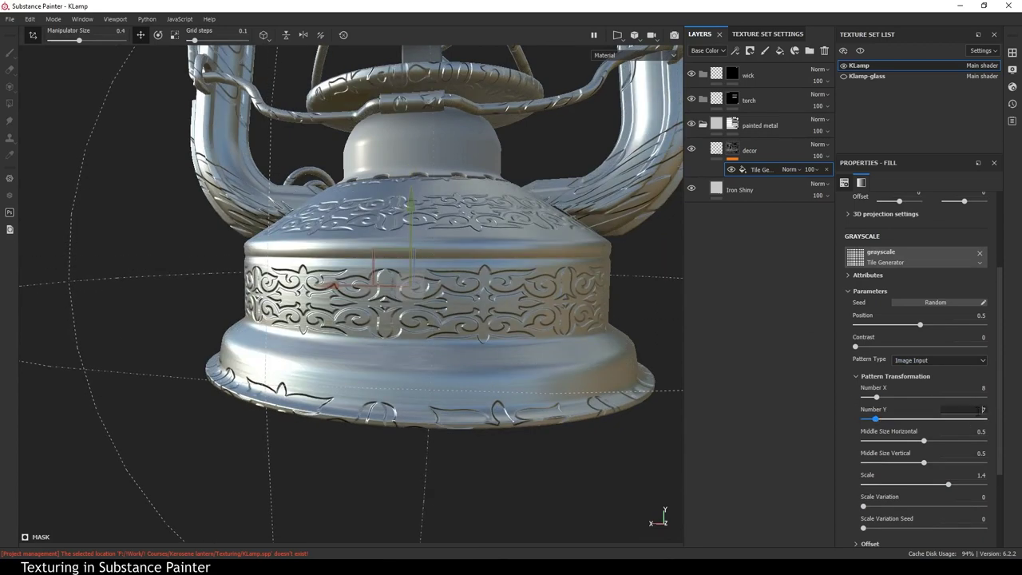
text(9)
key(Return)
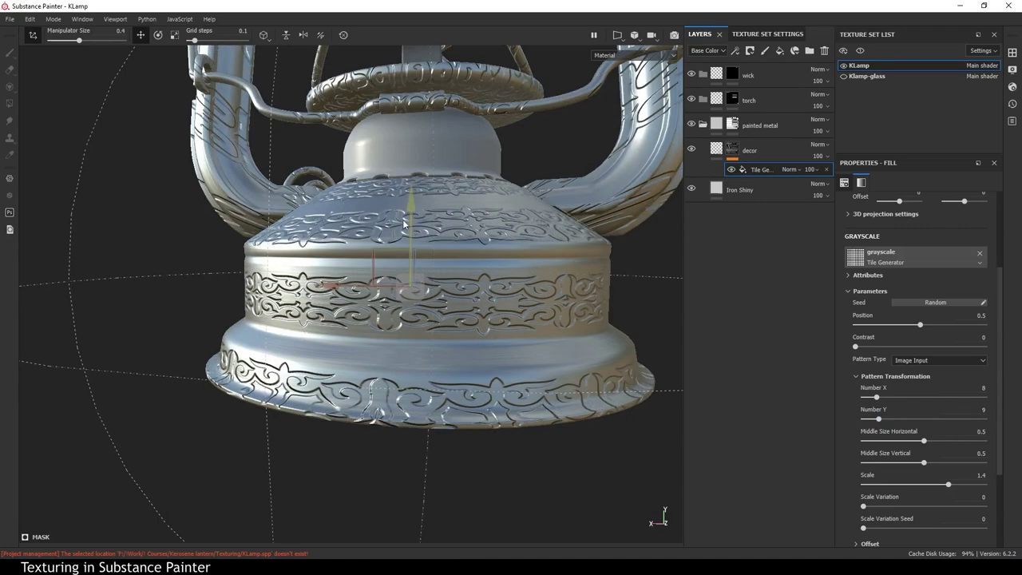
alt+drag(405, 225, 598, 369)
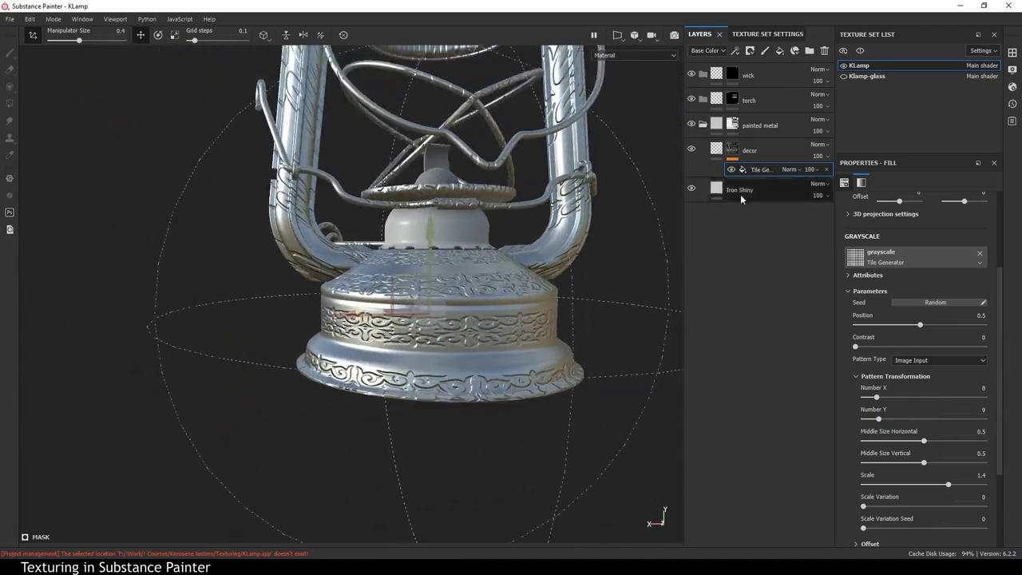
right_click(763, 169)
Add a Paint effect and fill black over every UV island except the decor strip.
click(791, 176)
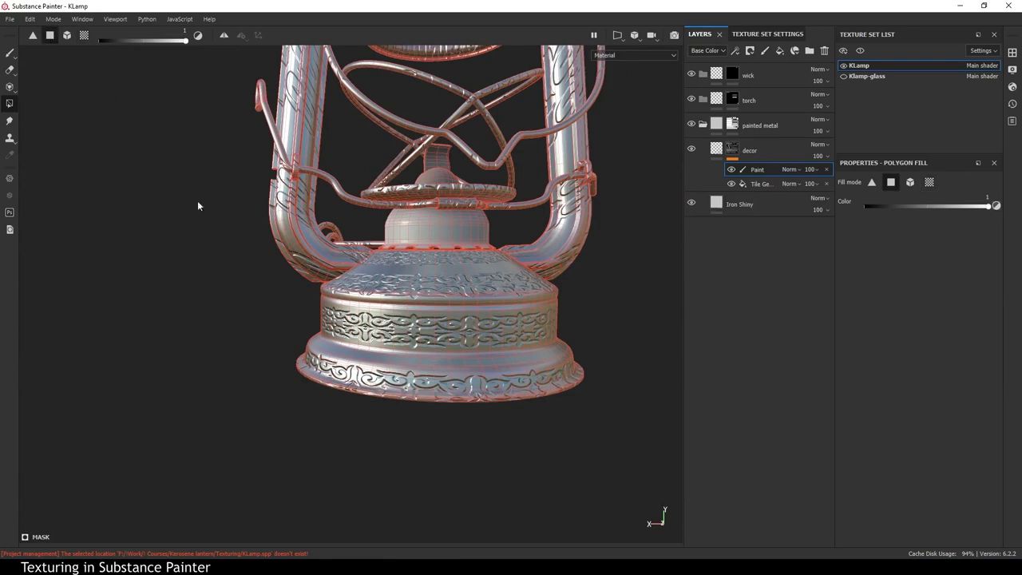
key(F2)
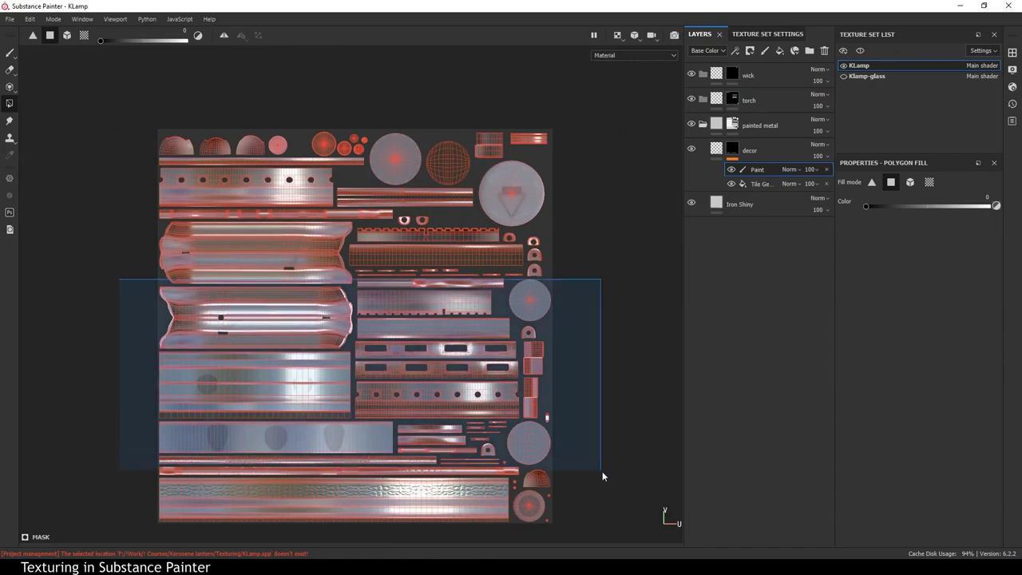
drag(602, 476, 599, 476)
scroll(452, 354, up, 5)
click(635, 55)
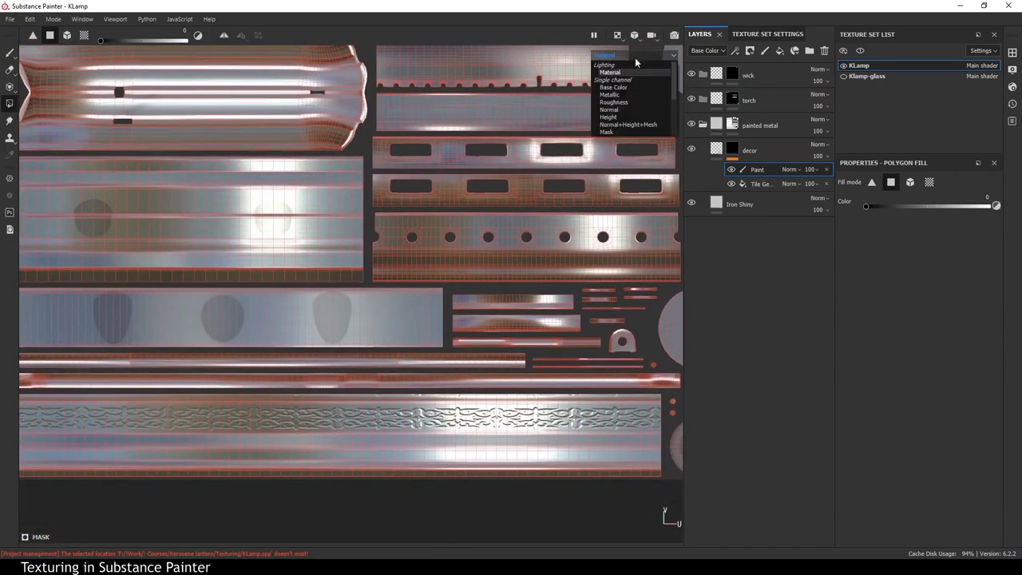
click(606, 131)
scroll(514, 371, down, 3)
drag(112, 351, 649, 396)
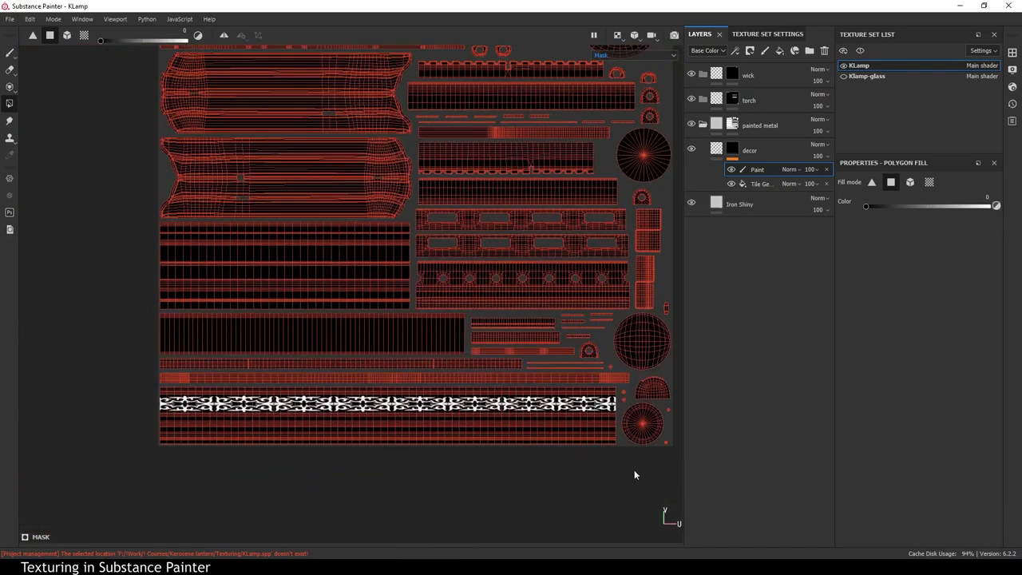
drag(126, 421, 569, 408)
scroll(530, 417, up, 3)
key(f)
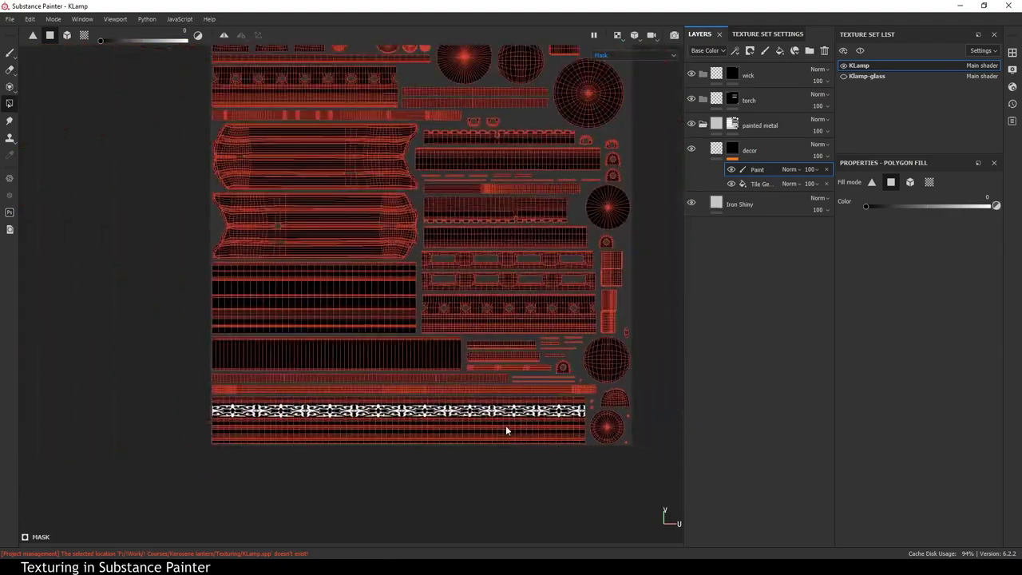
key(F2)
Return to the shaded material view and review the Tile Generator and Paint effects.
scroll(512, 380, up, 2)
scroll(552, 415, up, 2)
scroll(527, 349, up, 2)
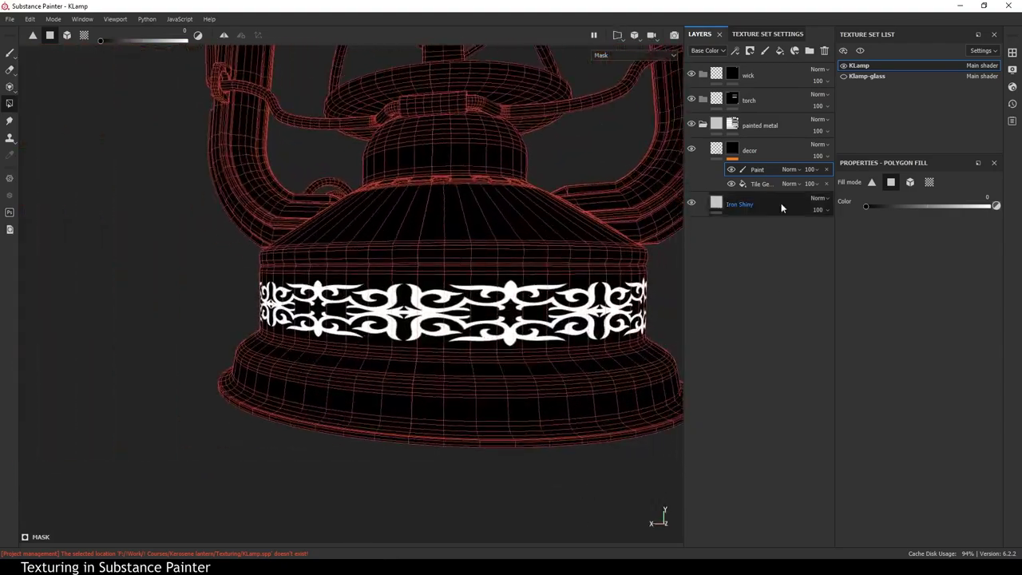
click(758, 183)
click(655, 55)
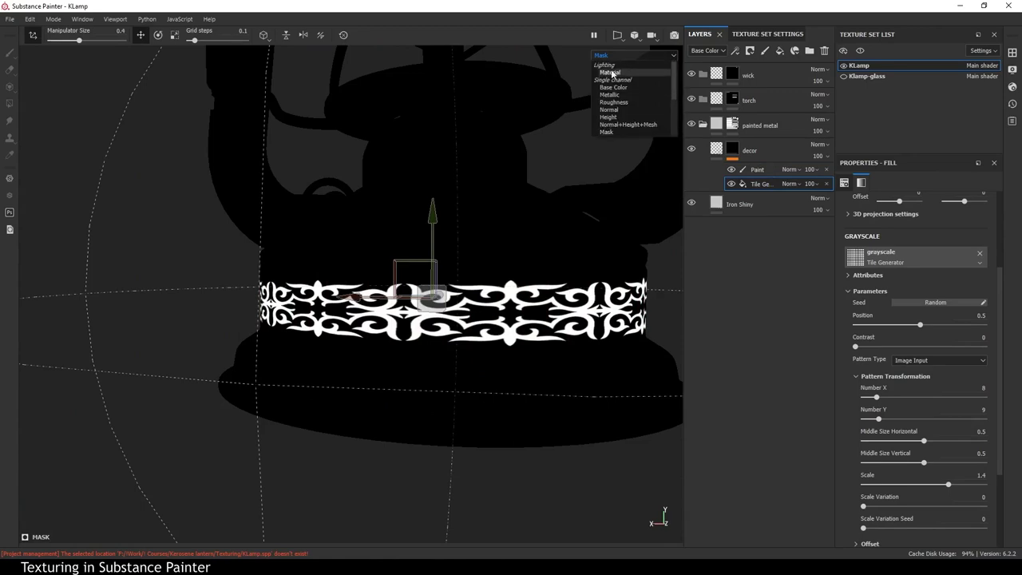
click(611, 68)
scroll(442, 214, up, 3)
scroll(442, 214, up, 1)
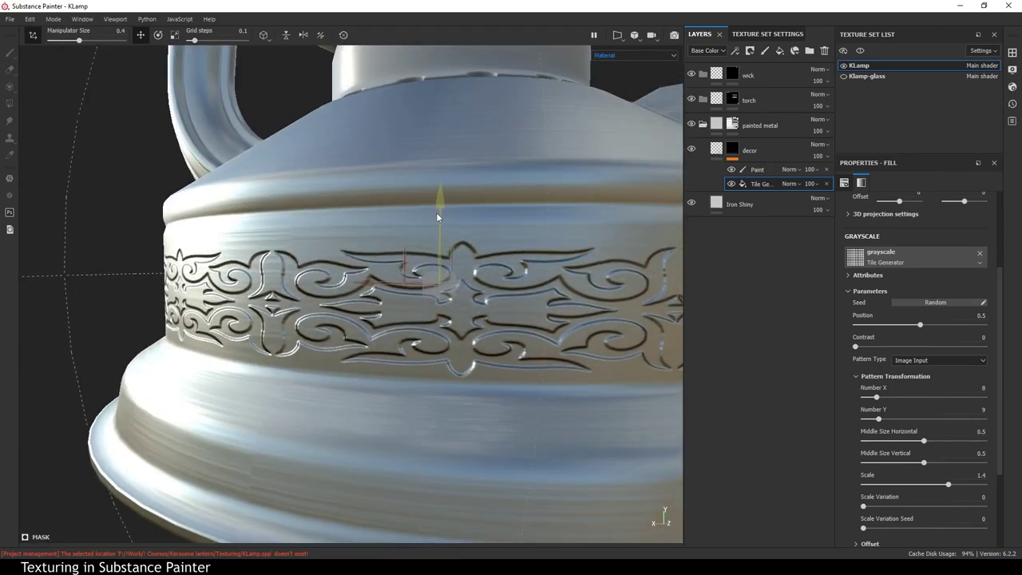
scroll(432, 209, down, 3)
scroll(463, 471, down, 2)
scroll(463, 471, down, 5)
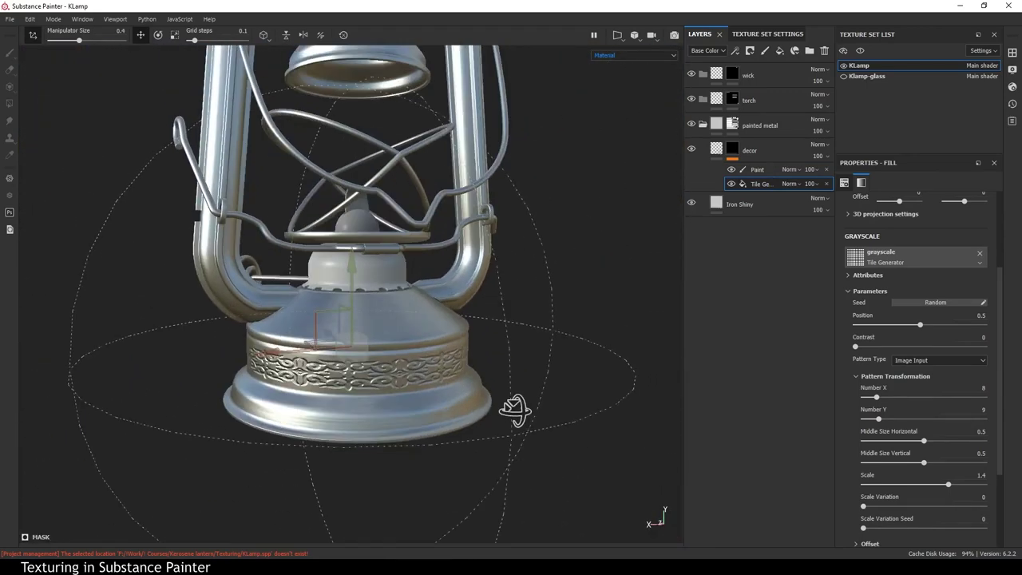
click(757, 170)
Add a Fill effect above the paint effect on the decor mask, blended in Lighten mode.
right_click(760, 173)
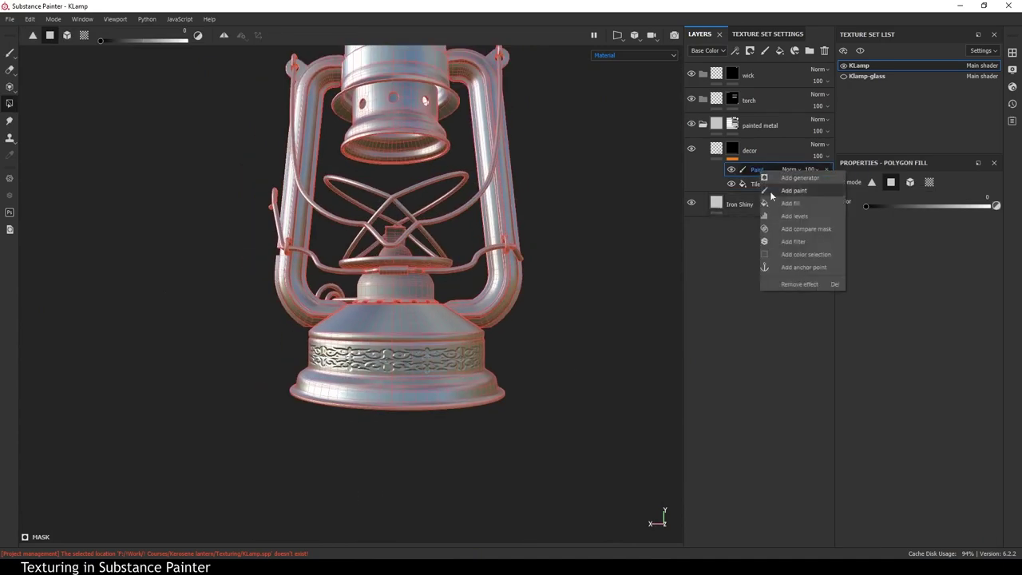
click(770, 191)
scroll(564, 329, up, 2)
click(795, 173)
click(795, 262)
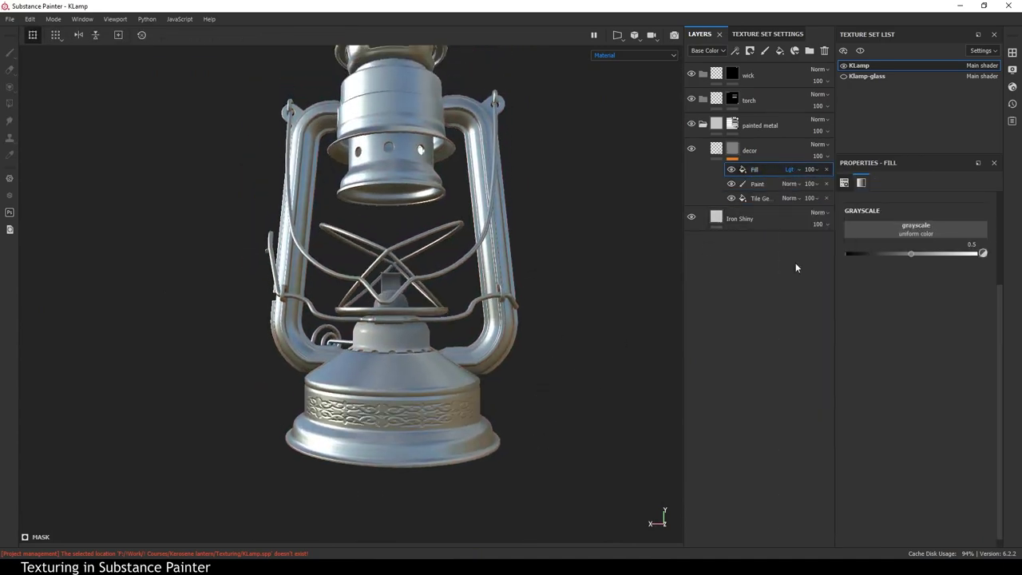
Load the metal_mask texture from the shelf into the Fill's grayscale slot.
alt+drag(584, 354, 550, 262)
scroll(542, 399, up, 3)
scroll(541, 400, down, 2)
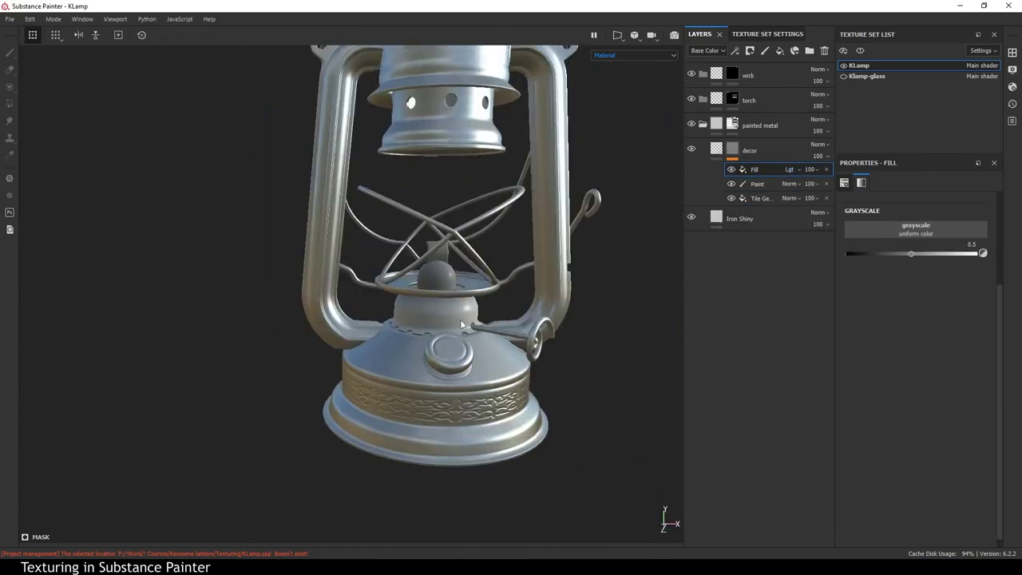
alt+drag(541, 399, 483, 370)
click(1012, 52)
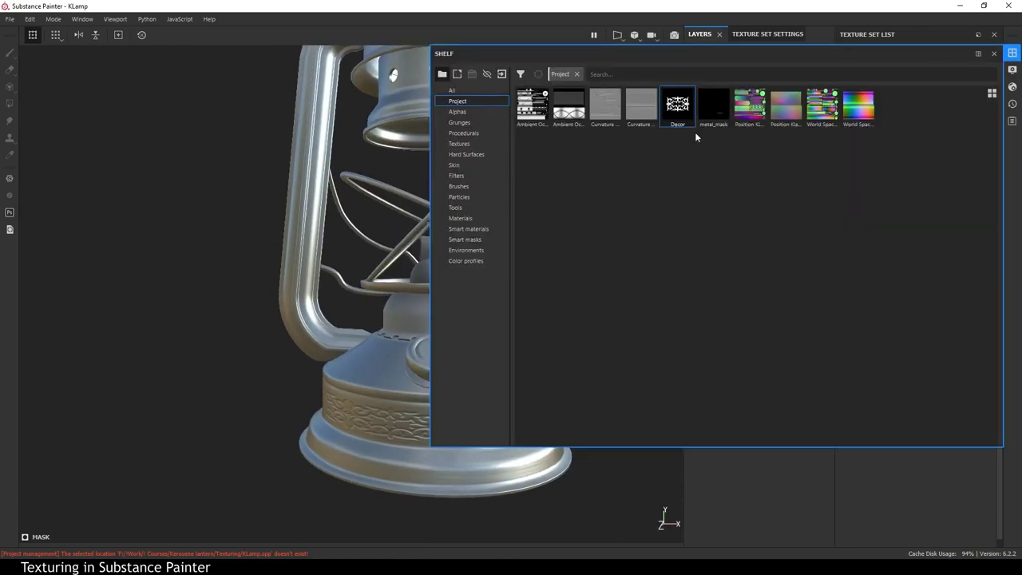
drag(718, 50, 346, 108)
drag(348, 154, 885, 233)
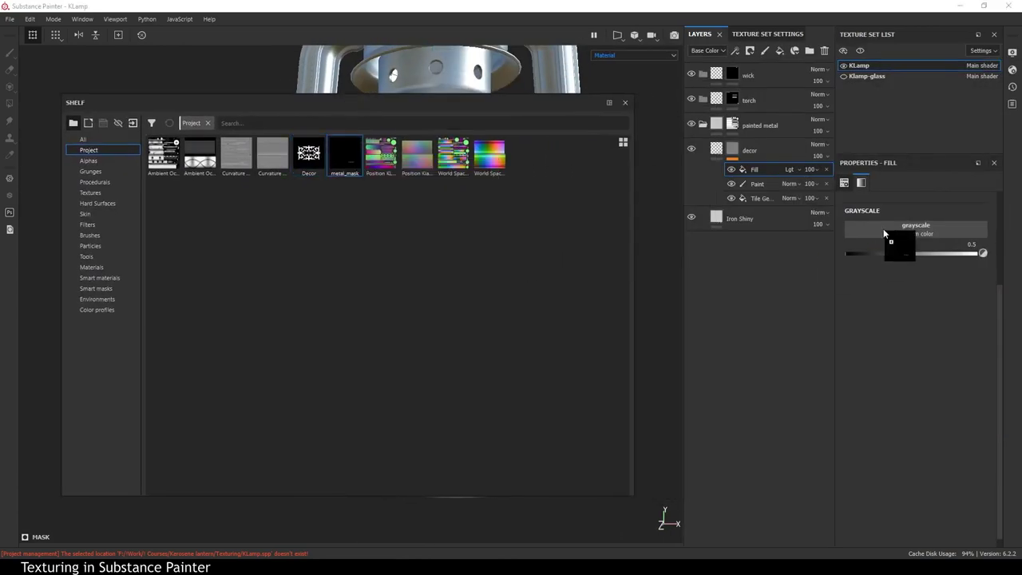
Close the shelf and inspect the lantern's top vent cap, base and filler cap.
click(626, 104)
scroll(493, 304, up, 6)
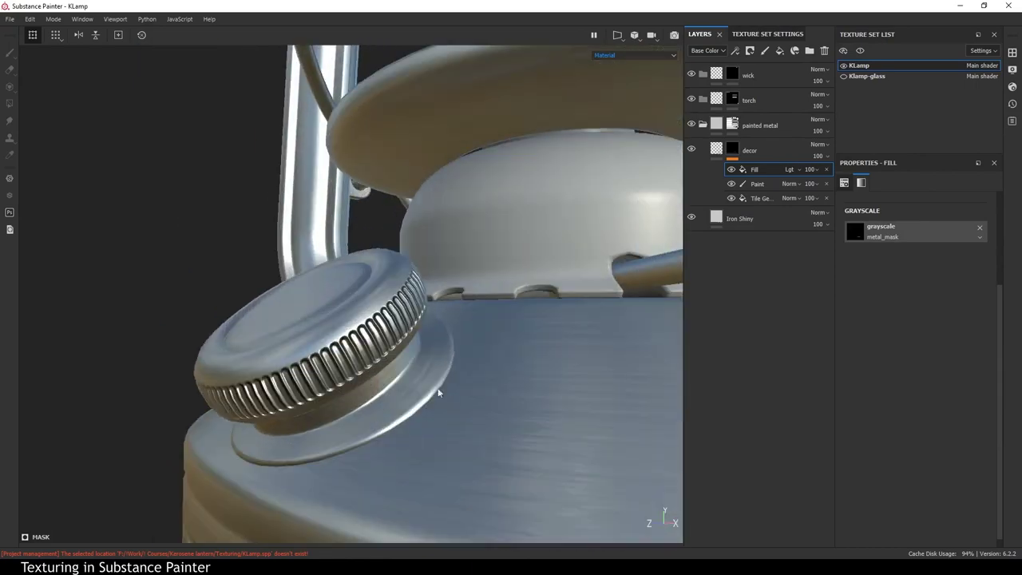
mouse_move(531, 322)
alt+mouse_down()
mouse_move(491, 447)
mouse_move(650, 233)
alt+mouse_up()
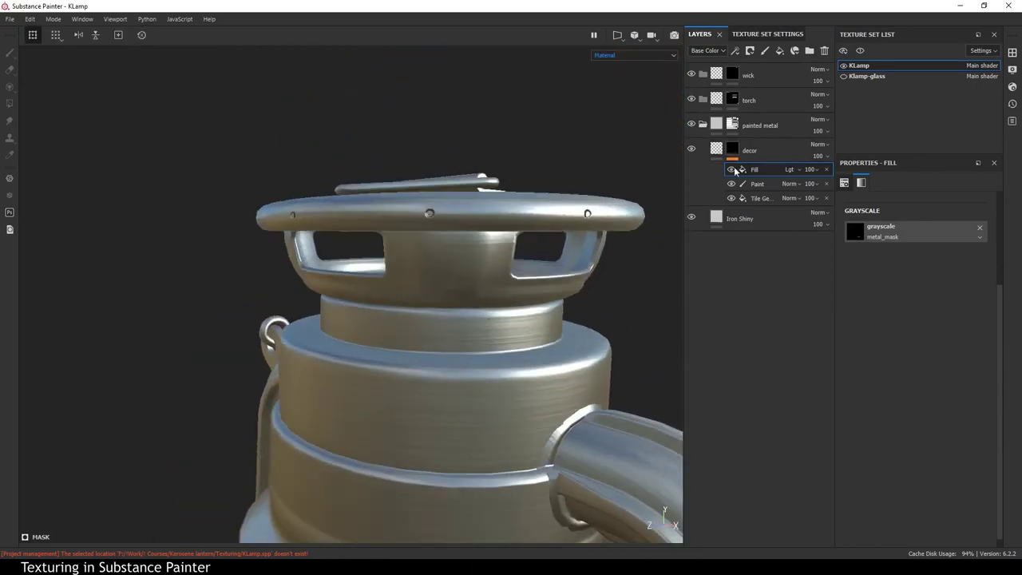
mouse_move(479, 239)
alt+mouse_down()
mouse_move(426, 235)
mouse_move(522, 196)
mouse_move(516, 388)
mouse_move(379, 352)
mouse_move(538, 392)
mouse_move(575, 299)
alt+mouse_up()
Add a Blur filter at 0.15 intensity above the Fill on the decor mask.
right_click(768, 168)
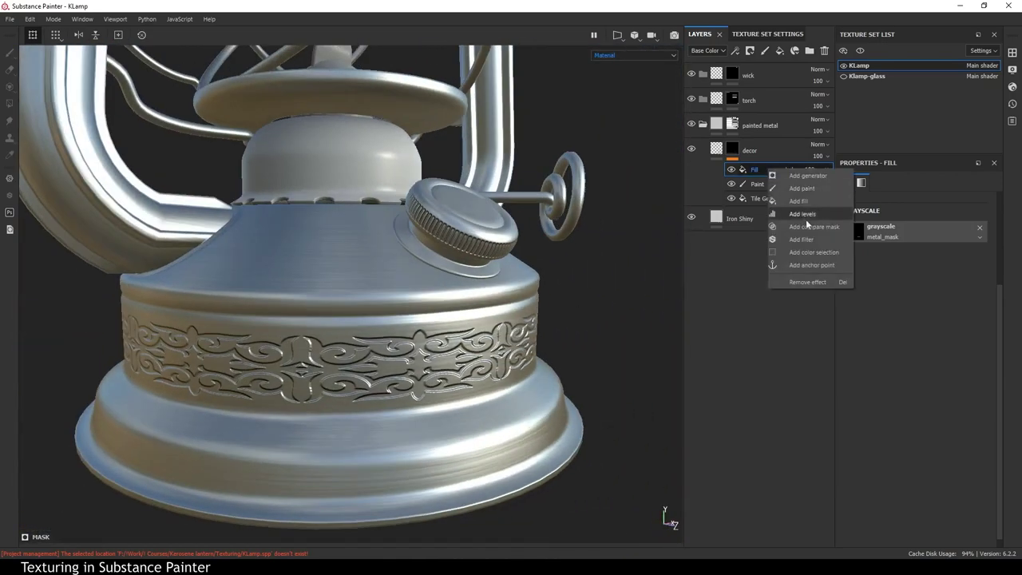
click(802, 239)
click(913, 200)
click(968, 237)
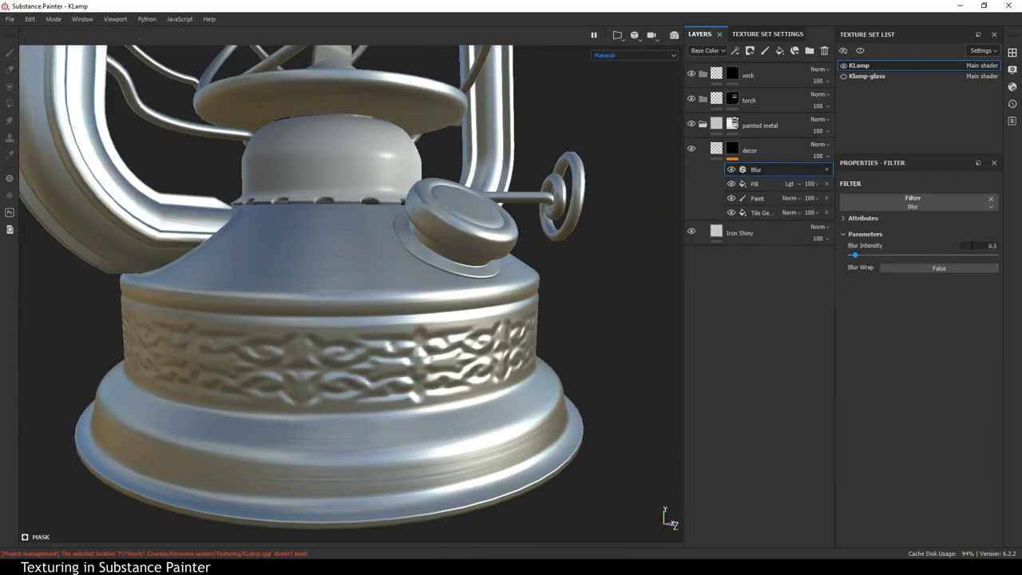
mouse_move(575, 320)
alt+mouse_down()
mouse_move(666, 324)
mouse_move(520, 338)
mouse_move(465, 358)
alt+mouse_up()
shift+right_drag(465, 358, 456, 358)
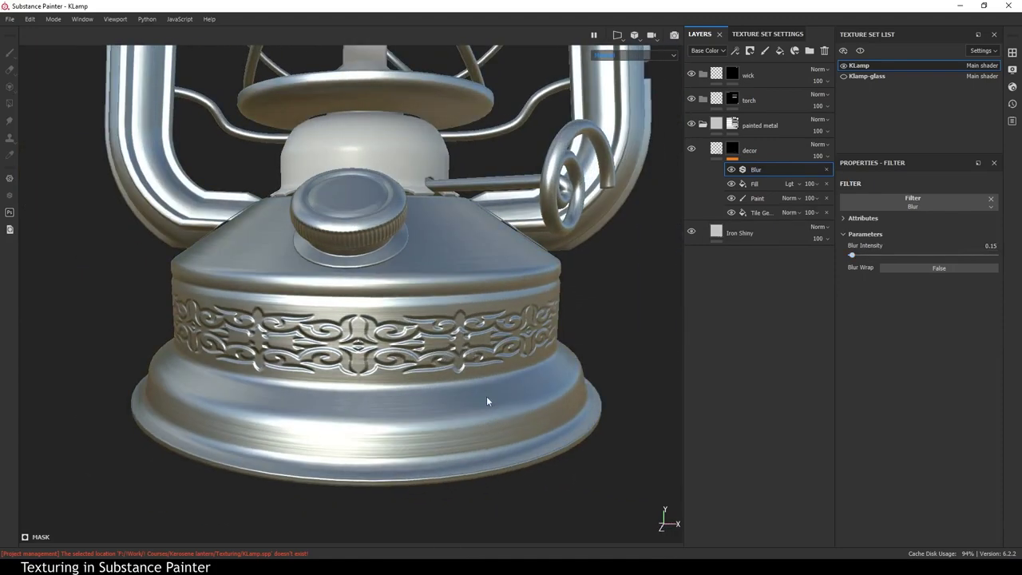
mouse_move(486, 396)
alt+mouse_down()
mouse_move(532, 320)
mouse_move(437, 371)
alt+mouse_up()
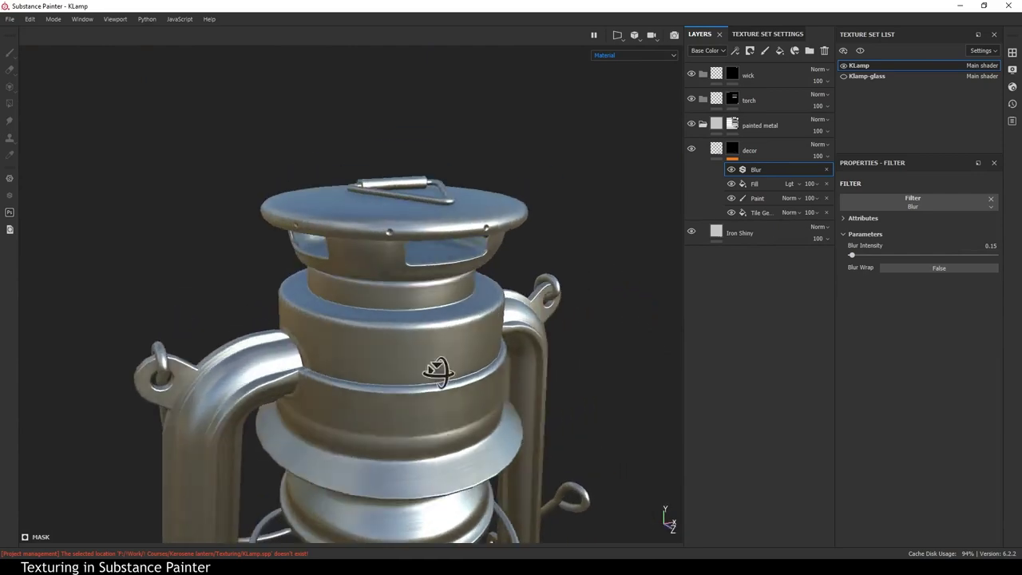
alt+middle_drag(437, 371, 456, 221)
mouse_move(456, 221)
alt+right_down()
mouse_move(354, 198)
mouse_move(495, 352)
alt+right_up()
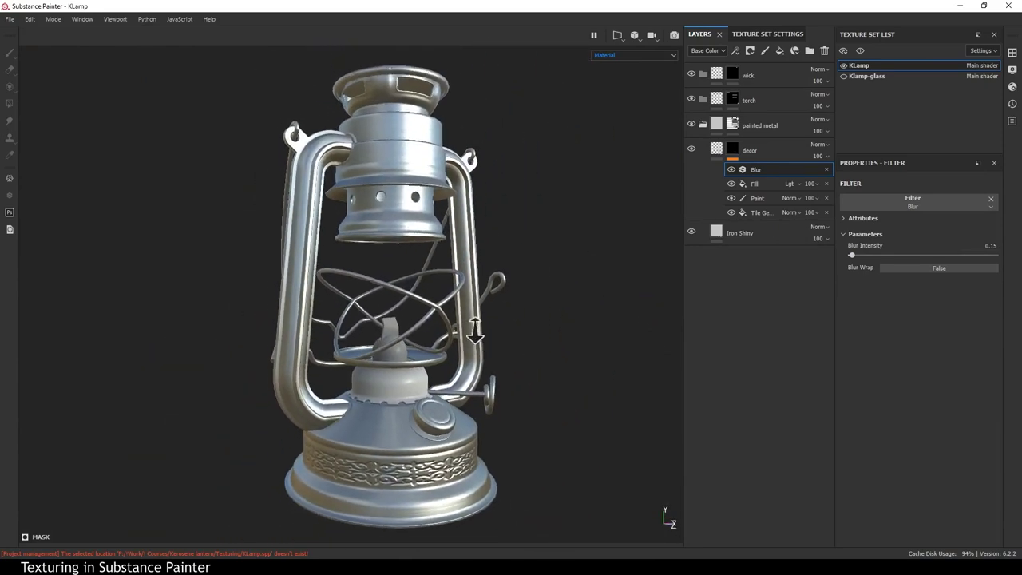
Search the shelf for 'rust' and add Rust Coarse as a layer above decor.
key(1)
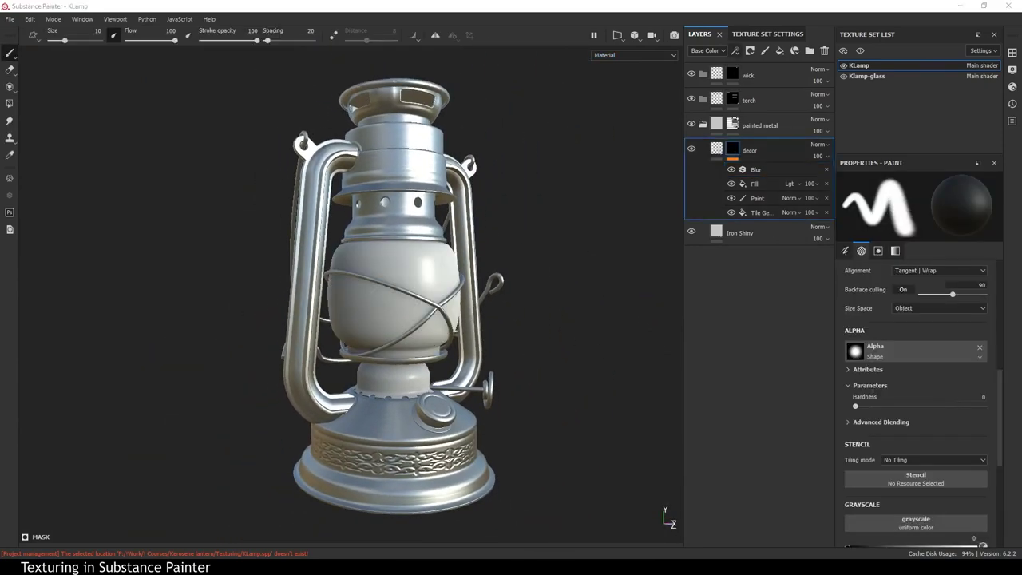
click(754, 184)
click(916, 245)
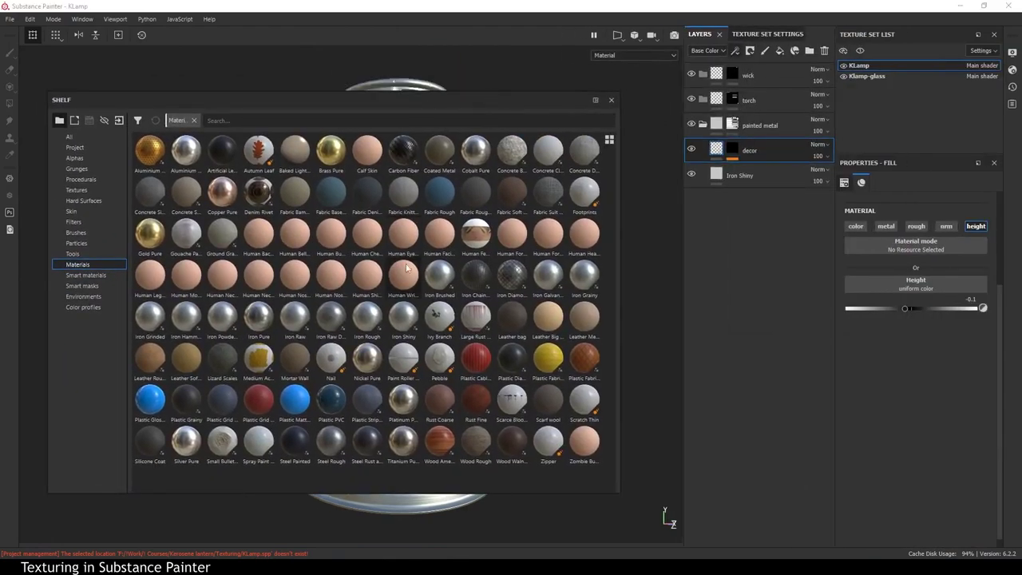
text(кгые)
text(rust)
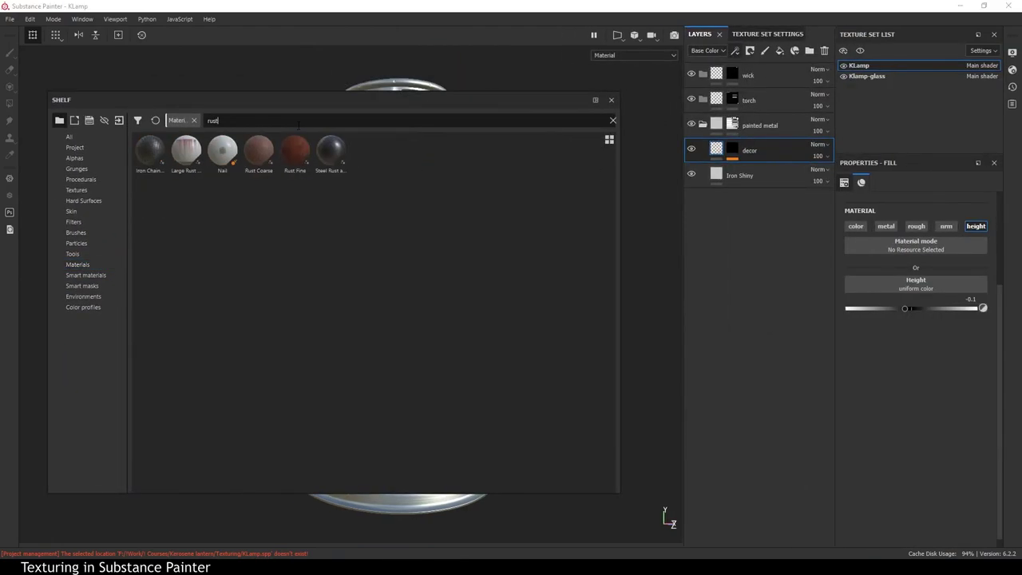
drag(258, 150, 493, 154)
drag(768, 133, 763, 137)
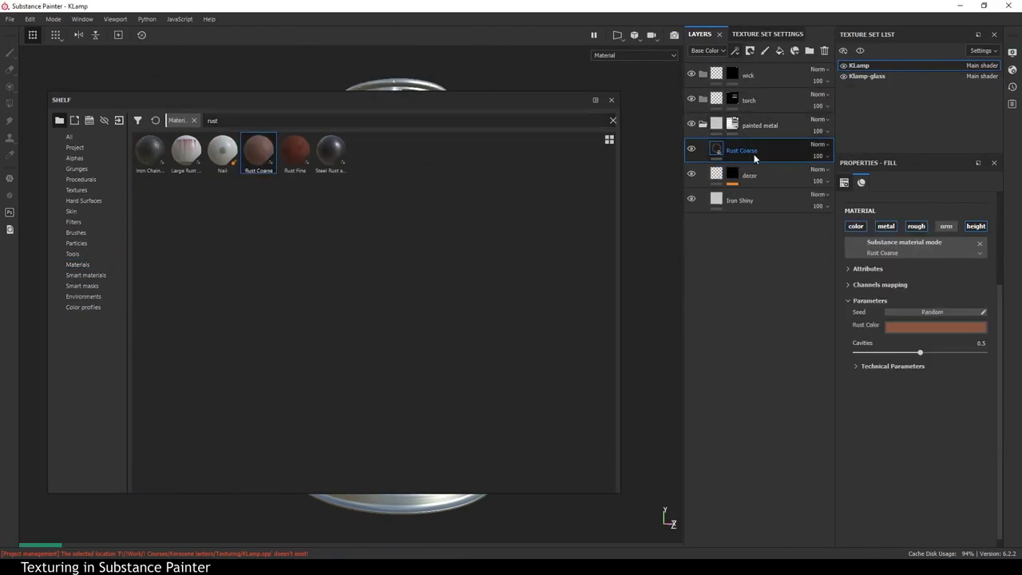
Give the Rust Coarse layer a black mask so the rust is hidden.
click(612, 100)
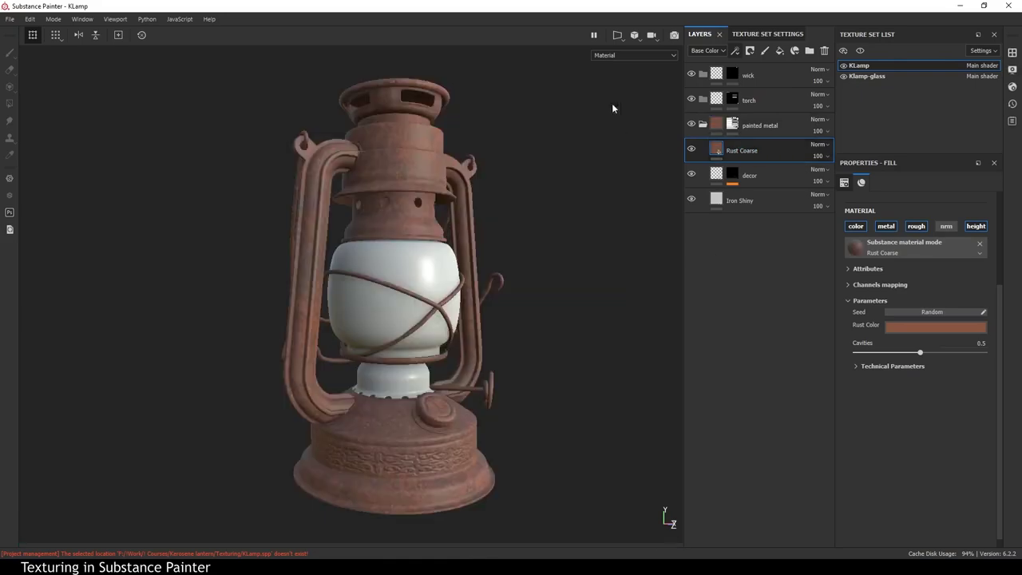
scroll(459, 421, up, 4)
middle_drag(459, 422, 424, 319)
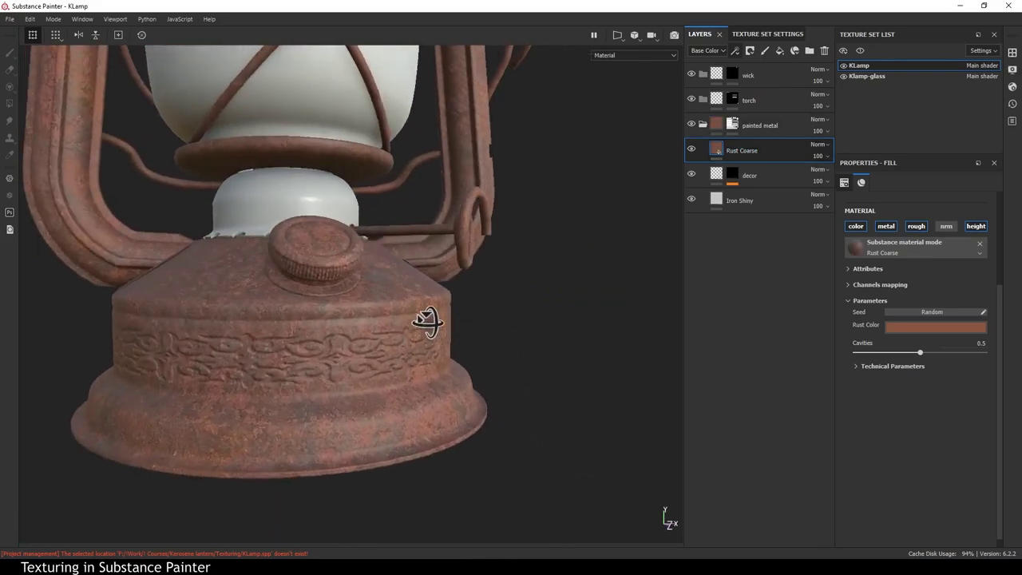
right_click(740, 150)
click(767, 37)
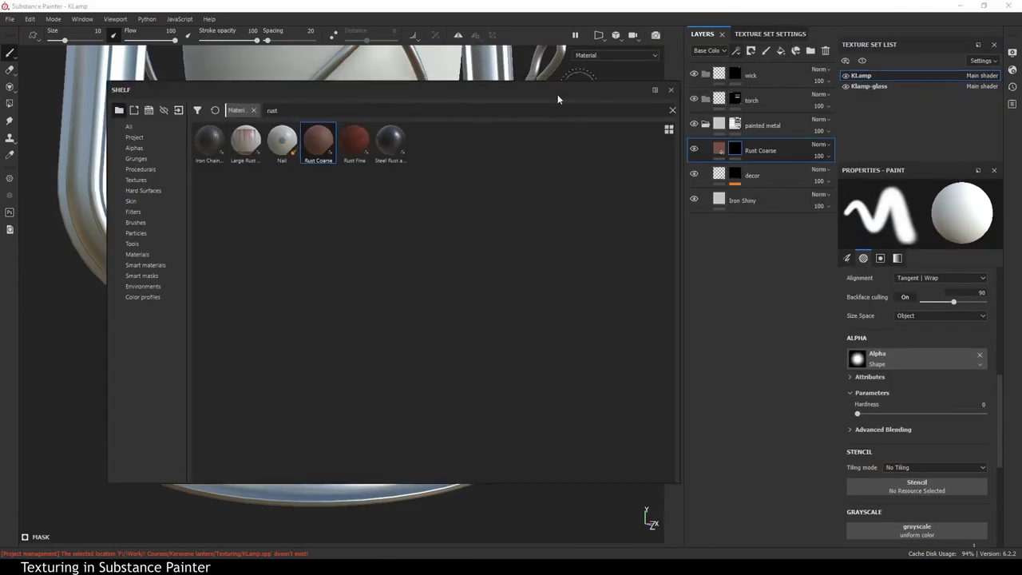
Apply the Rust Ground smart mask to the Rust Coarse layer.
click(92, 308)
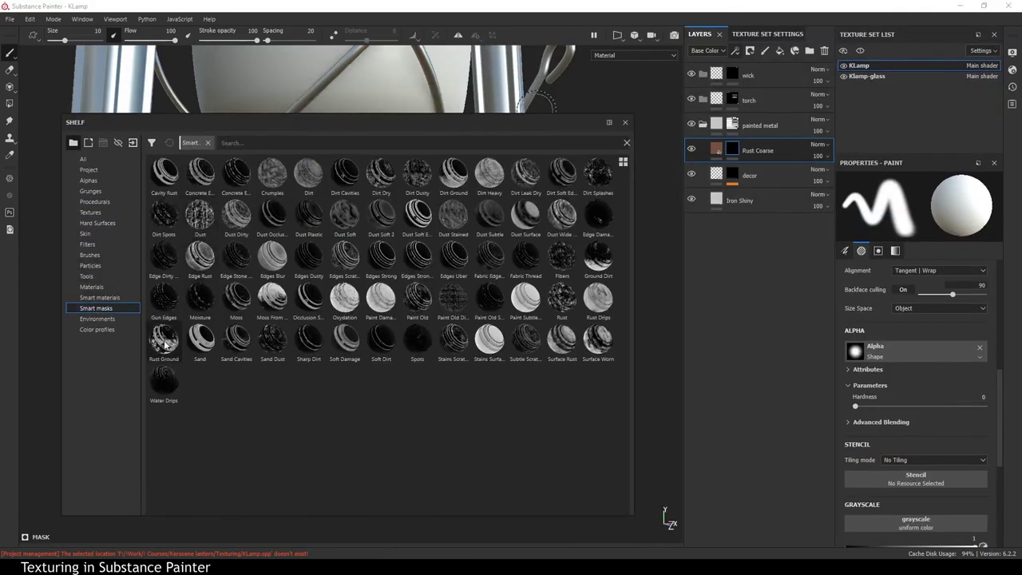
drag(165, 344, 743, 152)
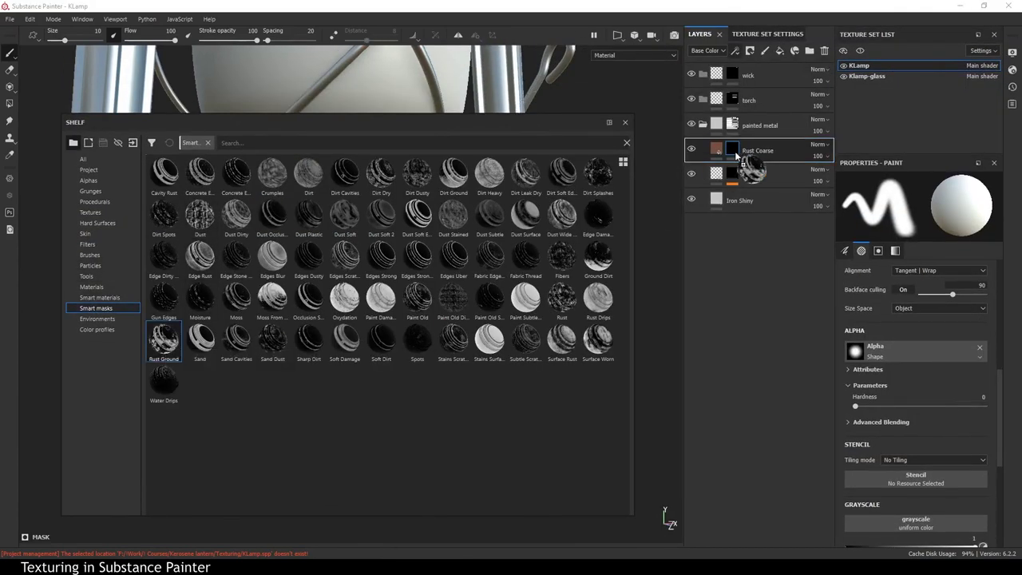
click(627, 124)
mouse_move(597, 317)
alt+mouse_down()
mouse_move(384, 267)
mouse_move(491, 352)
mouse_move(359, 424)
alt+mouse_up()
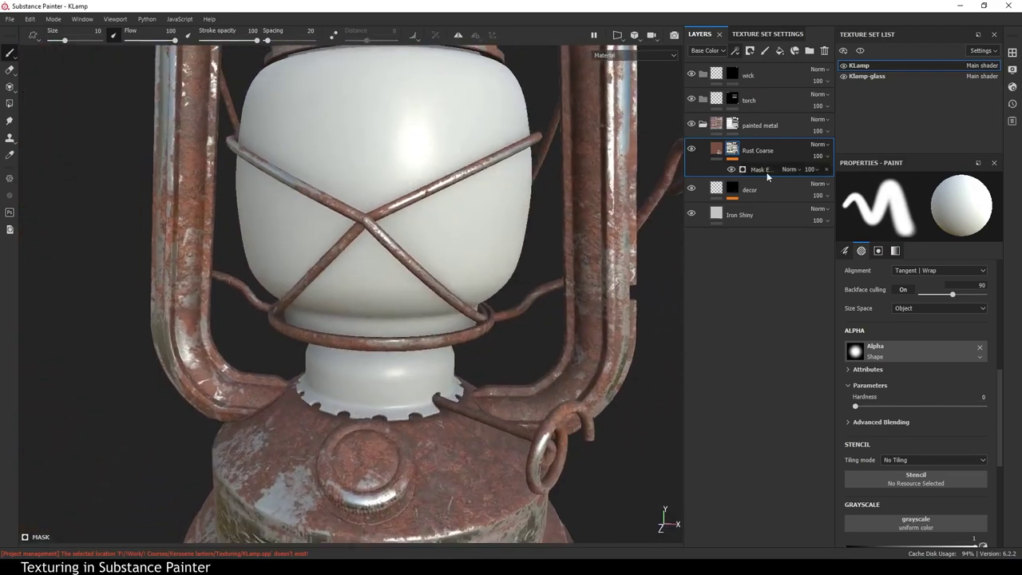
In the rust Mask Editor, set Texture scale to 4 and Texture 2 scale to 5.
click(766, 171)
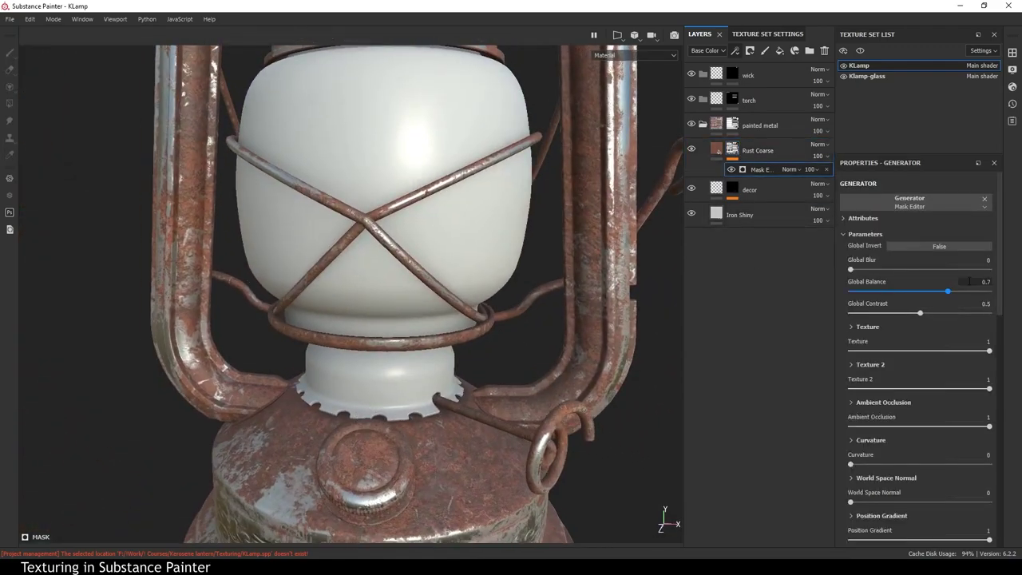
scroll(860, 367, down, 2)
click(852, 299)
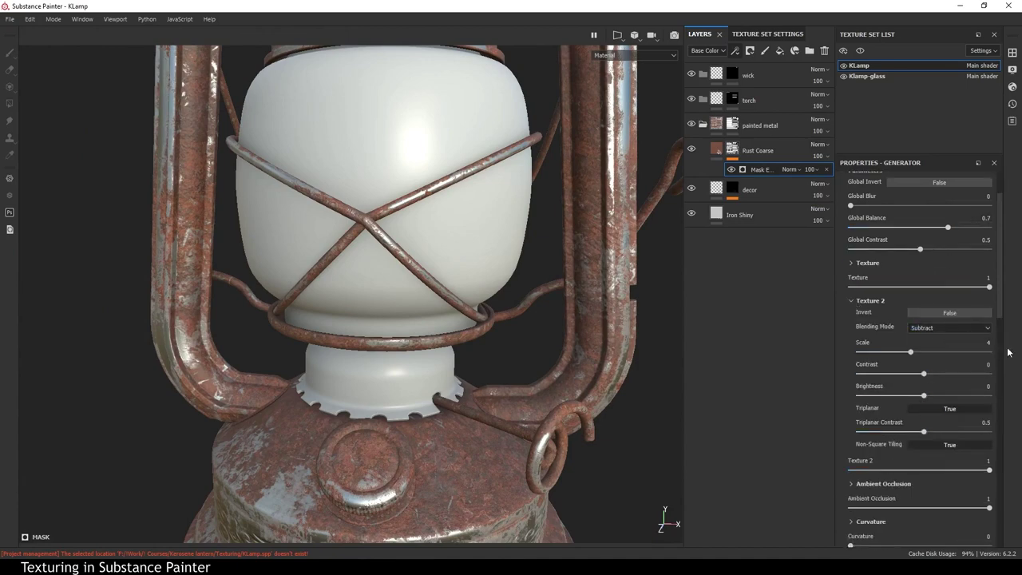
click(868, 262)
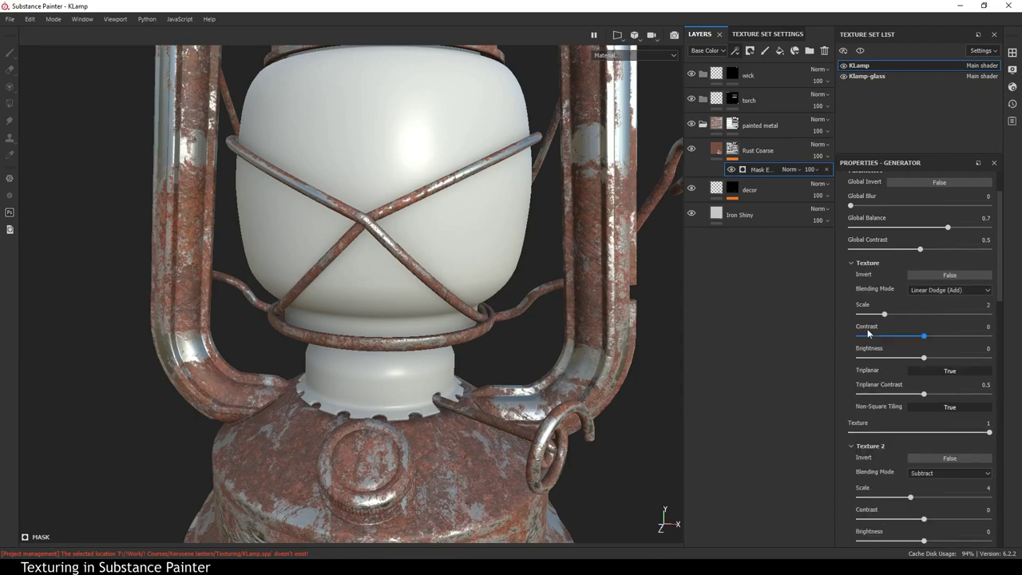
text(4)
key(Return)
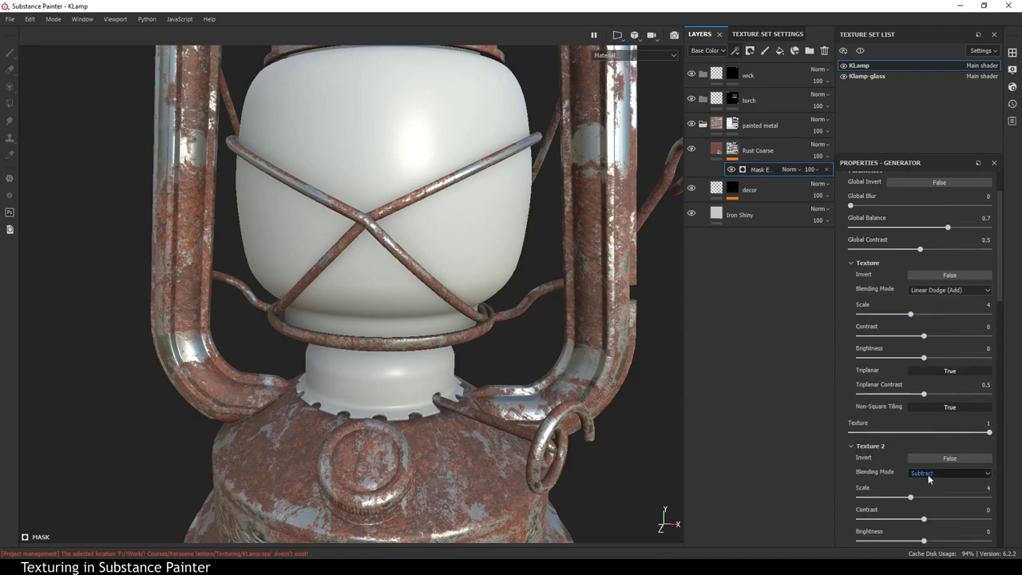
key(Tab)
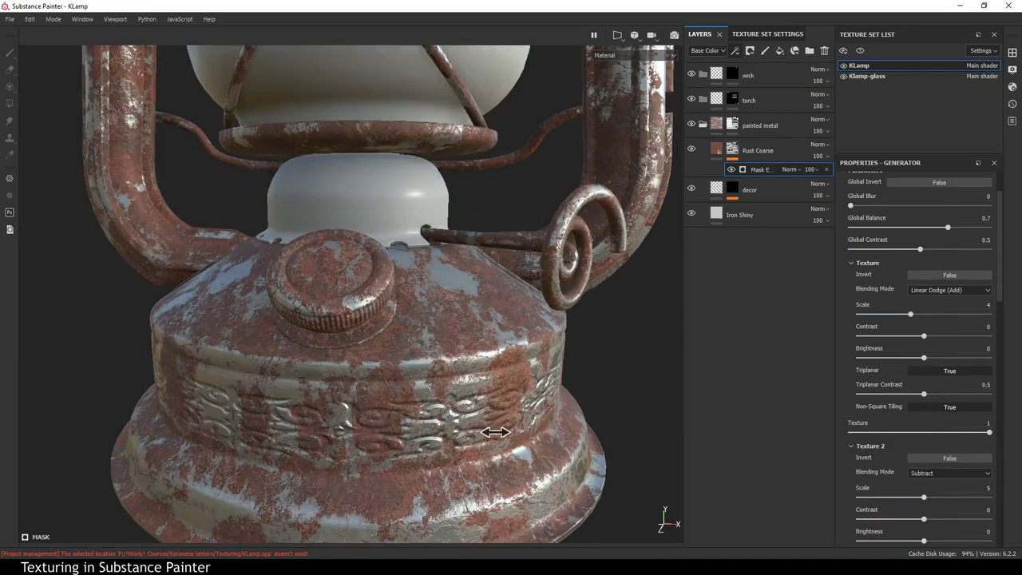
alt+drag(493, 426, 595, 347)
Add a 'decor mask' anchor point above Blur in the decor layer's mask.
click(732, 189)
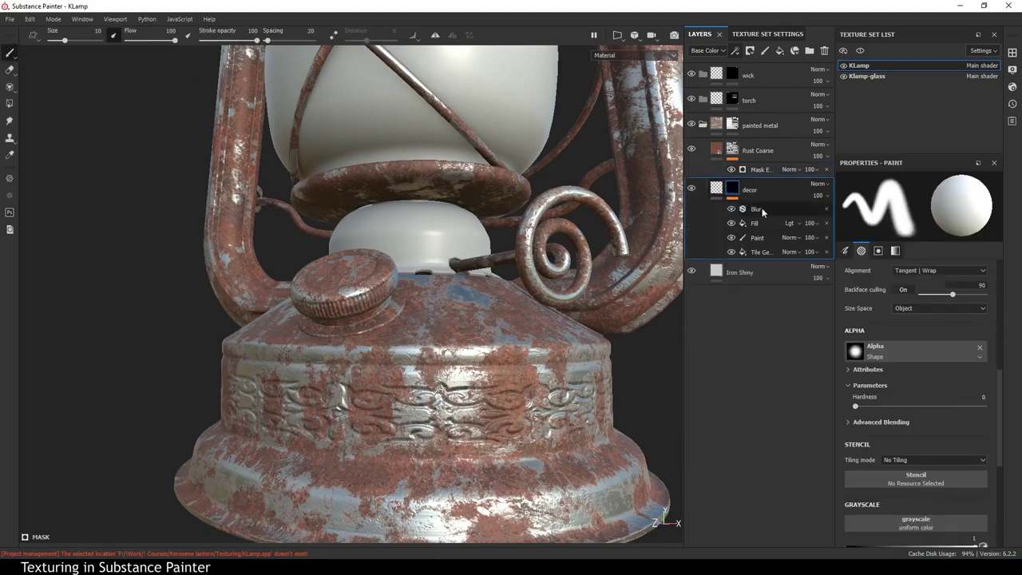
right_click(765, 210)
click(808, 304)
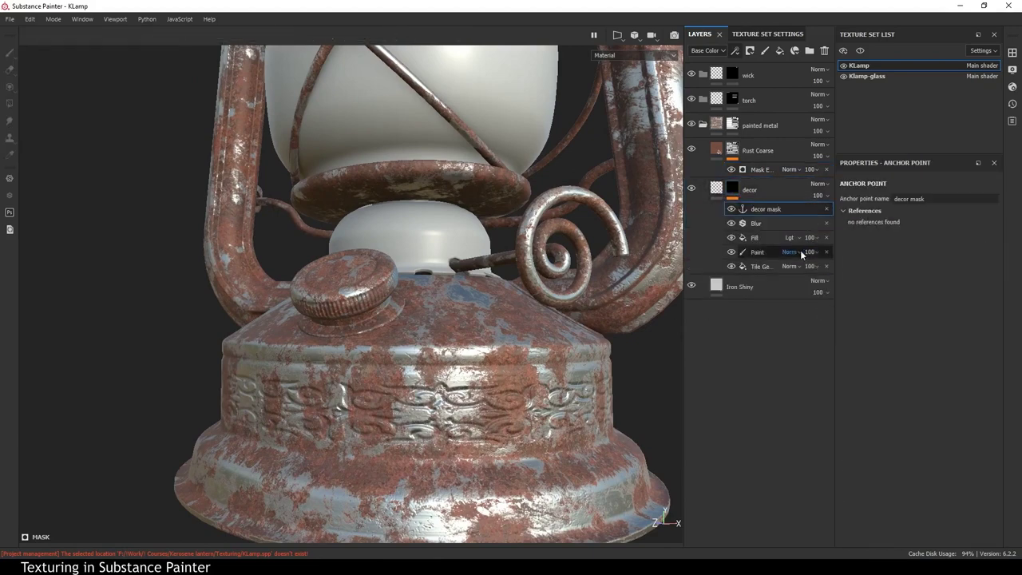
Use the decor mask anchor point as the rust Mask Editor's Micro Height input.
click(763, 169)
scroll(927, 335, down, 5)
scroll(926, 335, down, 1)
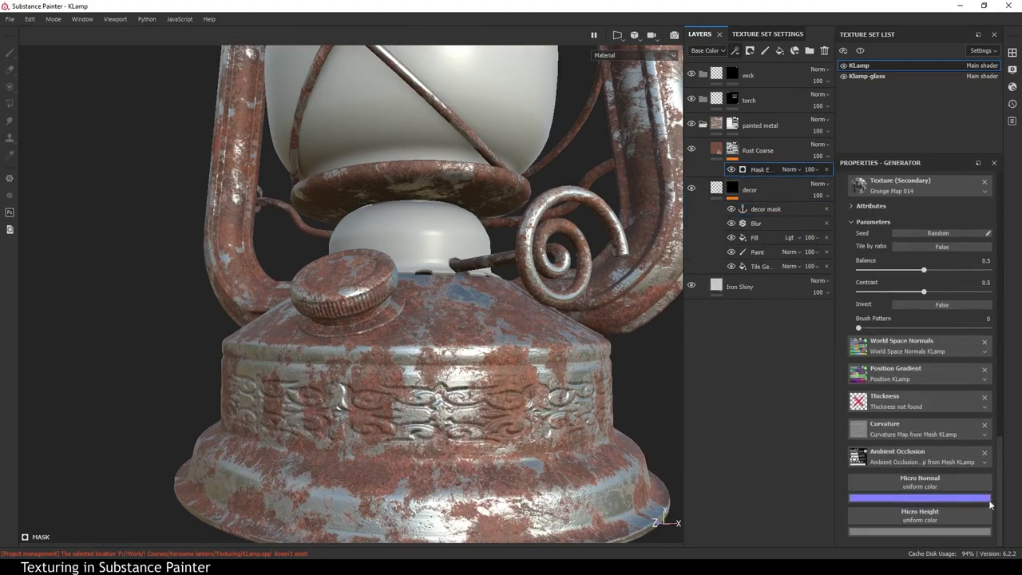
click(918, 345)
click(942, 360)
click(903, 377)
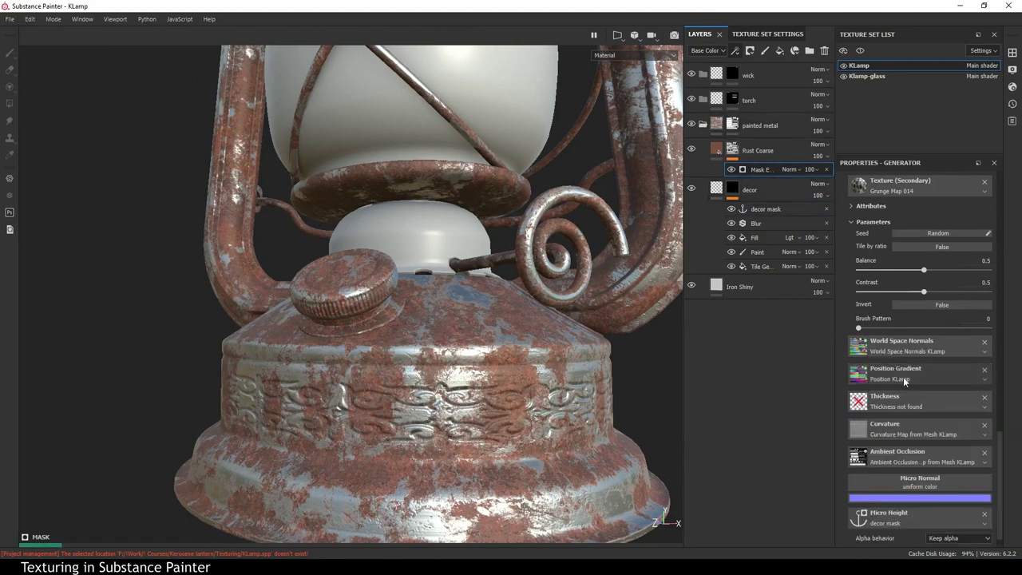
scroll(994, 287, down, 5)
scroll(994, 288, up, 3)
Collapse the Mask Editor's Texture and Texture 2 sections.
click(869, 279)
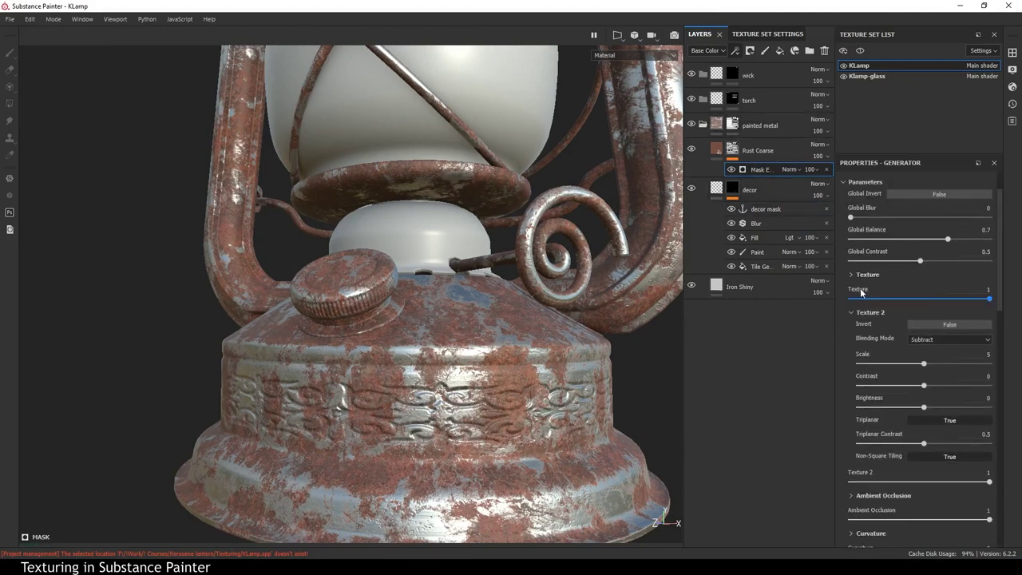
click(870, 296)
scroll(889, 426, up, 2)
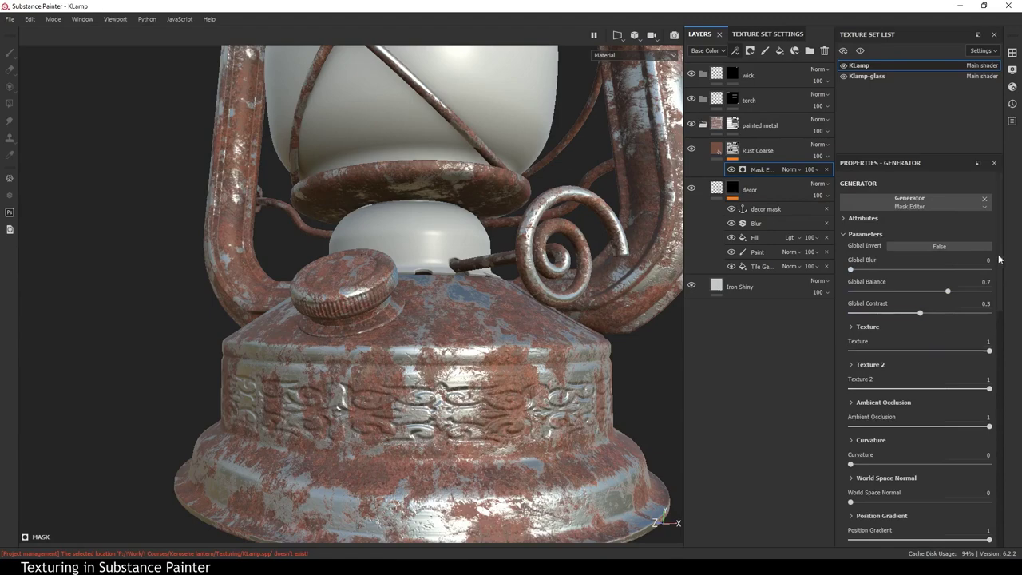
scroll(958, 268, down, 2)
scroll(911, 272, down, 3)
scroll(866, 275, down, 3)
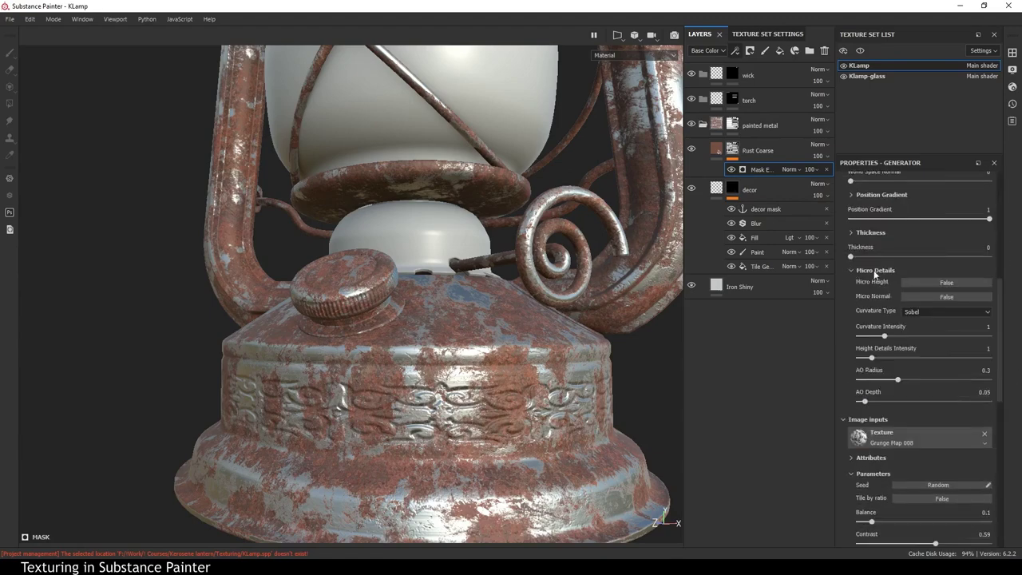
Enable Micro Height, comparing it off and on, with Height Details Intensity kept at 1.
click(921, 281)
scroll(502, 319, up, 3)
alt+middle_drag(501, 319, 434, 251)
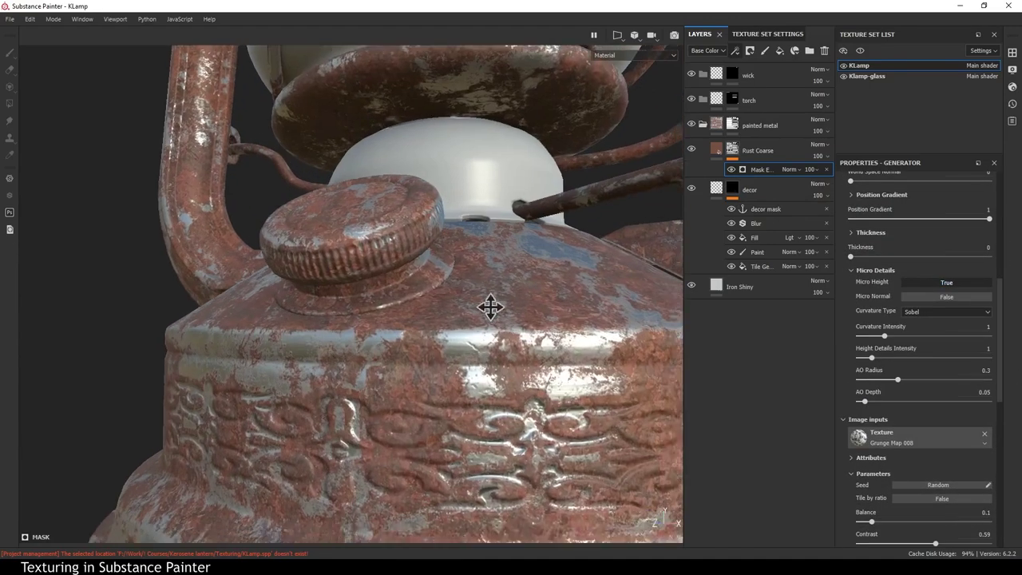
click(932, 281)
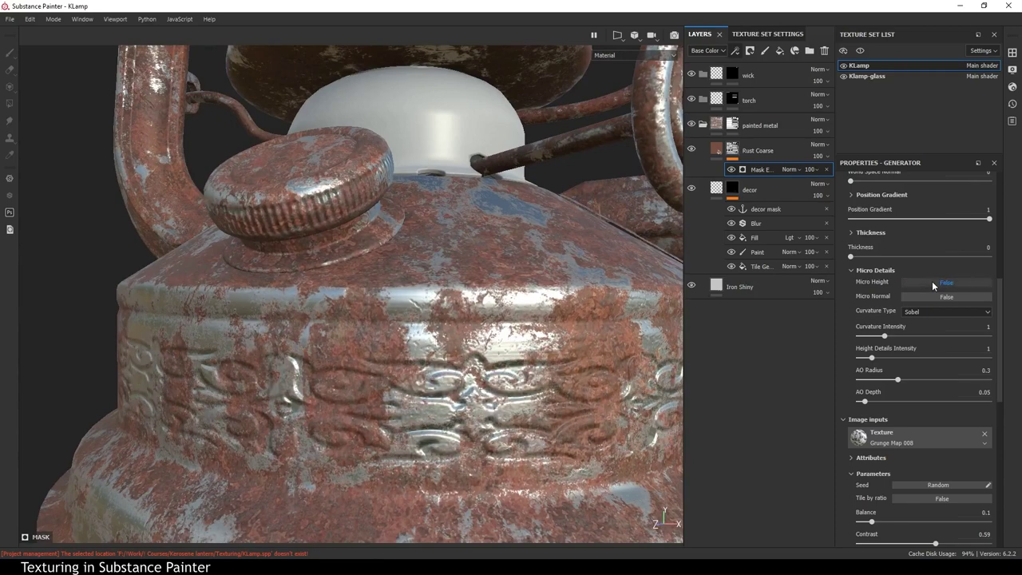
click(932, 281)
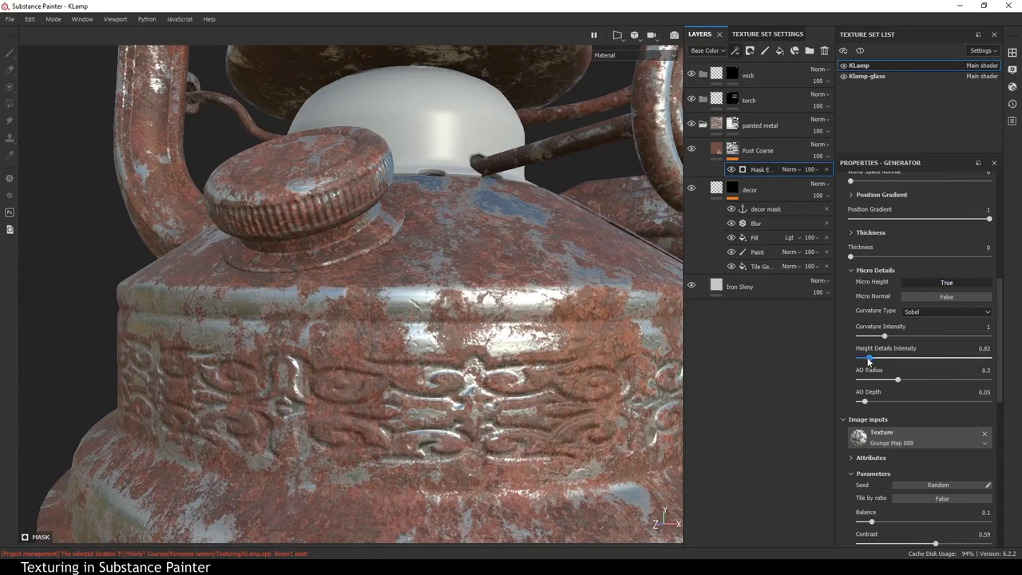
mouse_move(869, 360)
mouse_down()
mouse_move(858, 360)
mouse_move(873, 336)
mouse_up()
click(869, 359)
Set the rust mask's Curvature Type to Smooth with Curvature Intensity 1.
click(914, 311)
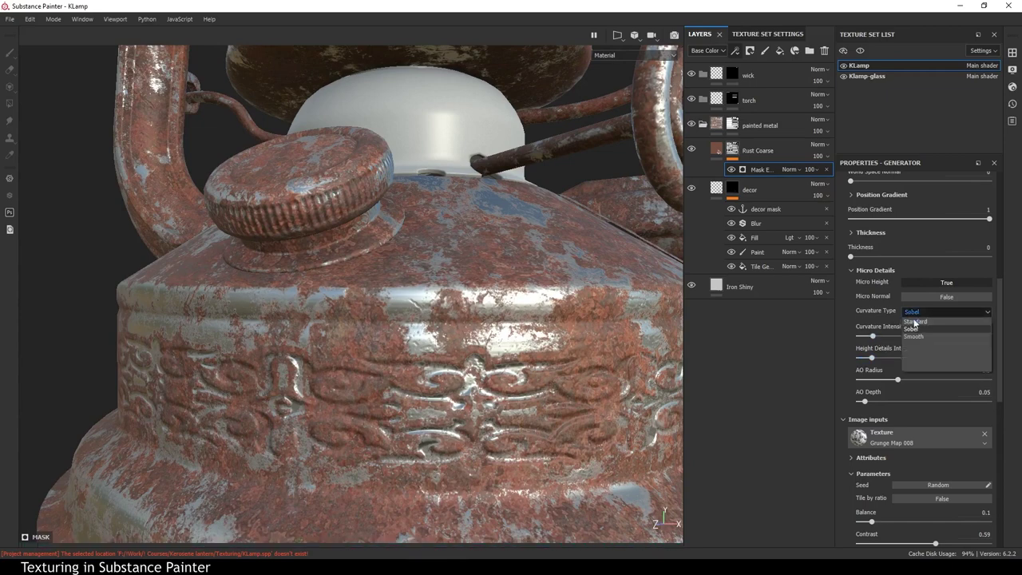
click(912, 336)
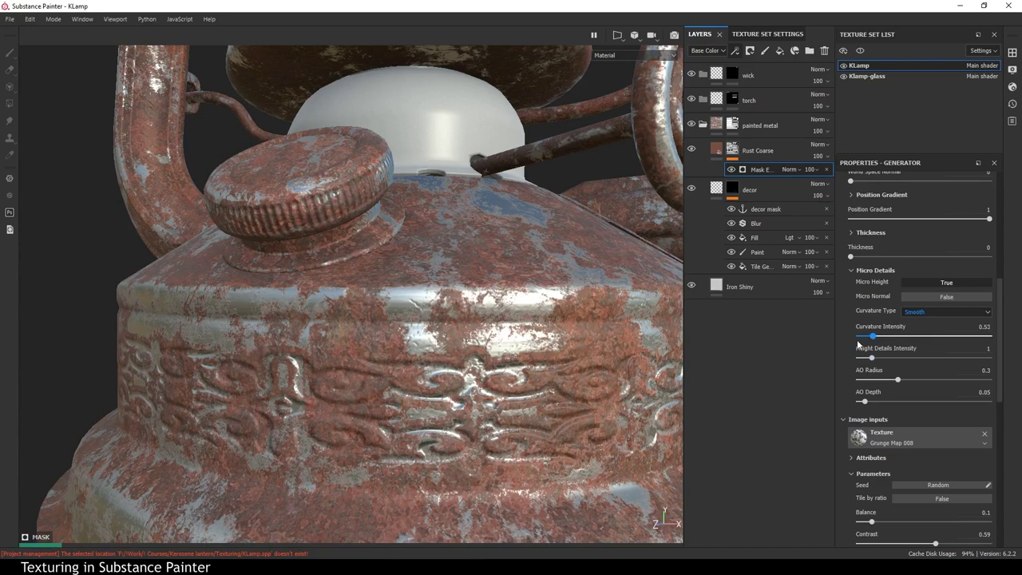
click(857, 340)
drag(860, 336, 868, 336)
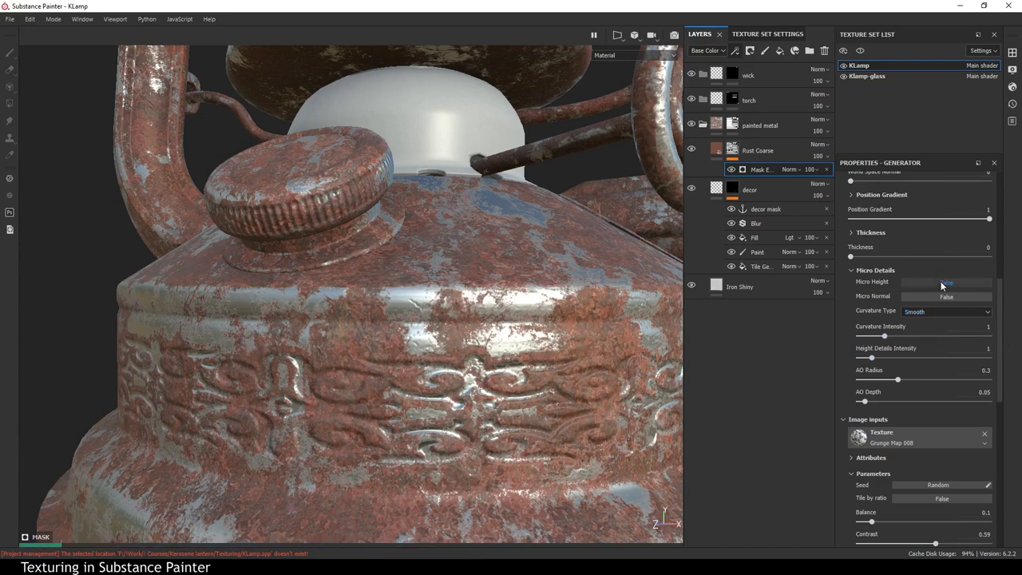
click(942, 285)
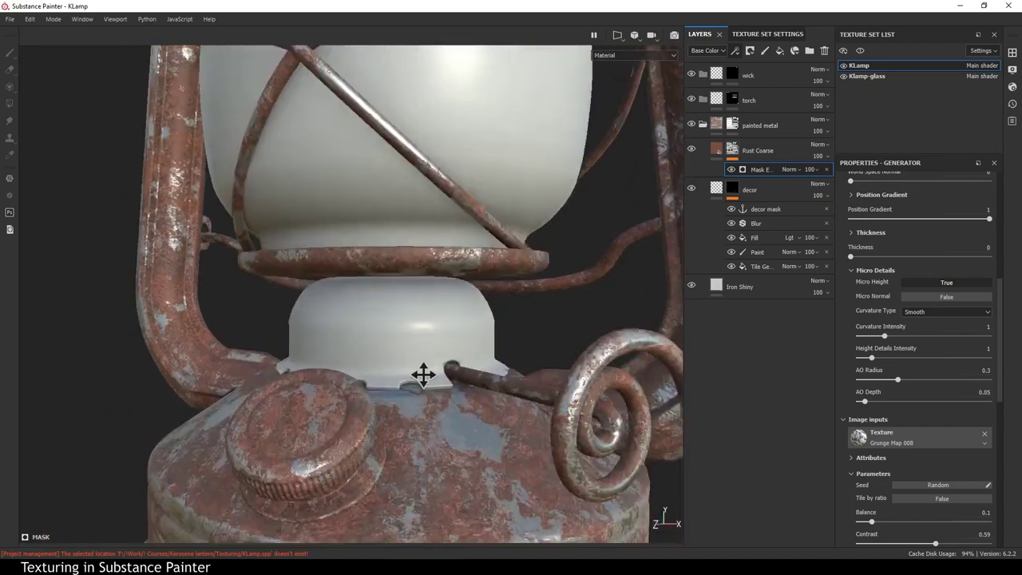
mouse_move(422, 377)
alt+mouse_down()
mouse_move(470, 240)
mouse_move(532, 347)
mouse_move(475, 360)
mouse_move(470, 343)
alt+mouse_up()
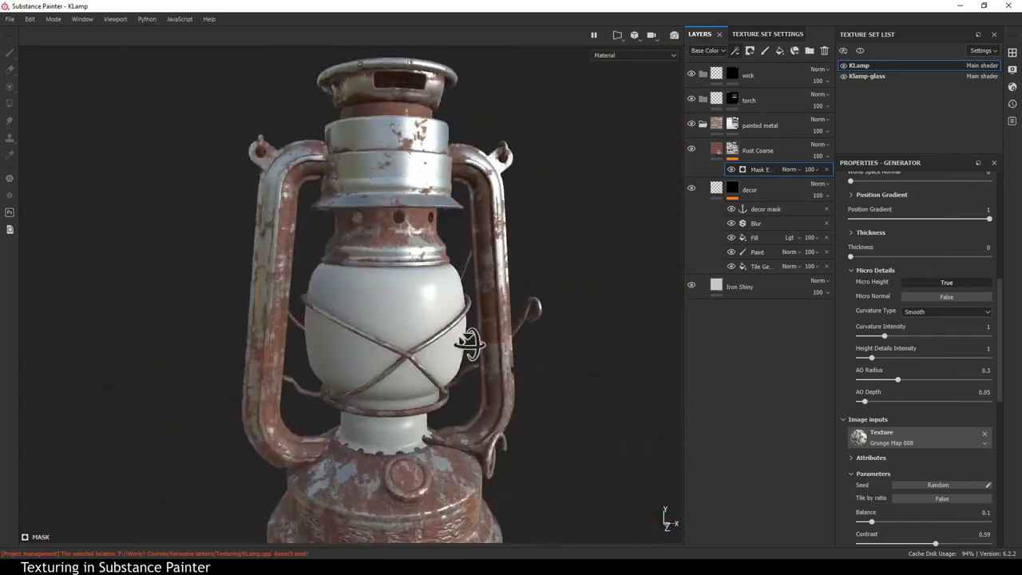
scroll(470, 344, down, 3)
click(758, 150)
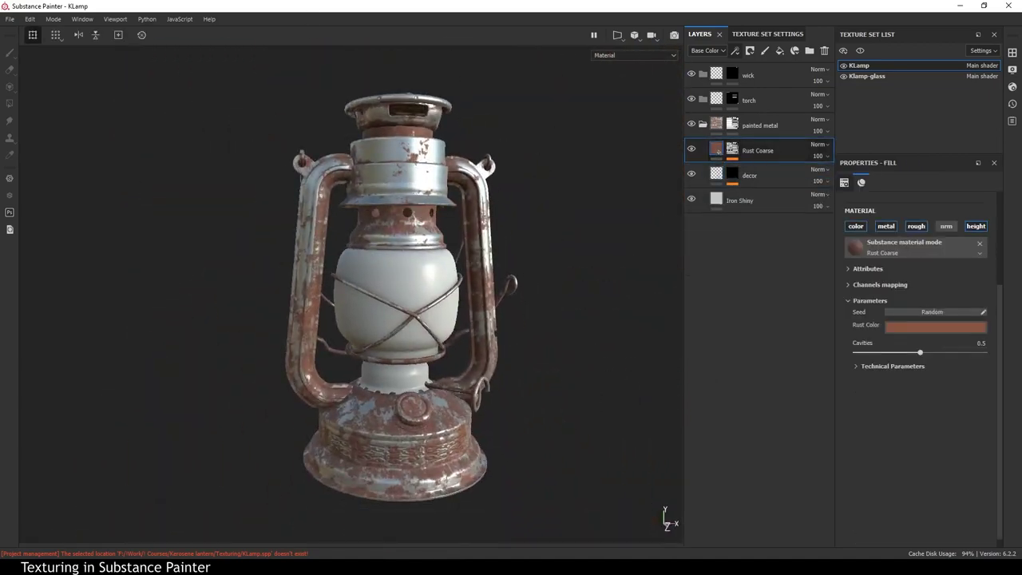
Add a fill layer named paint with the normal channel off and a teal base colour.
click(782, 52)
text(paint)
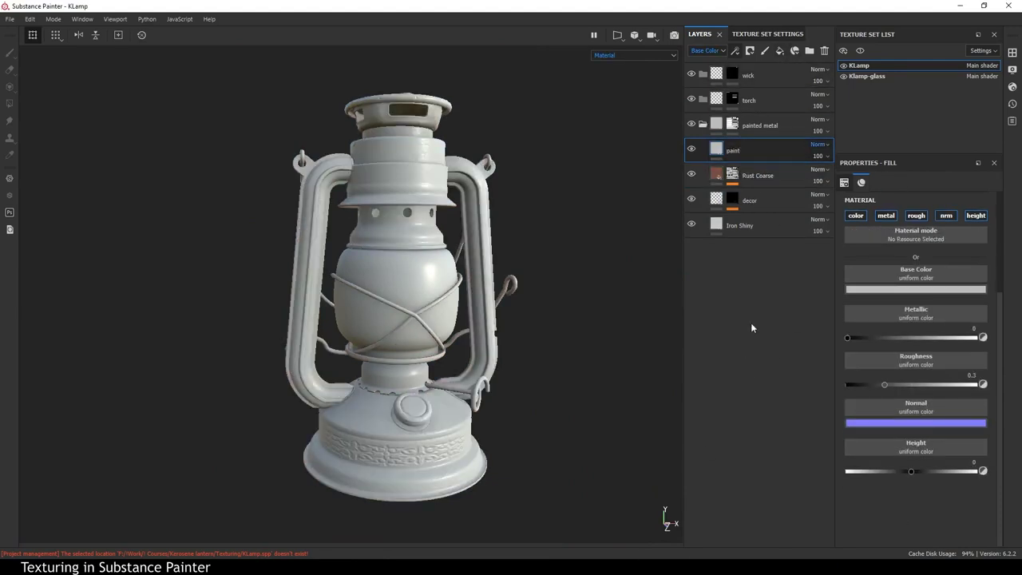
click(946, 215)
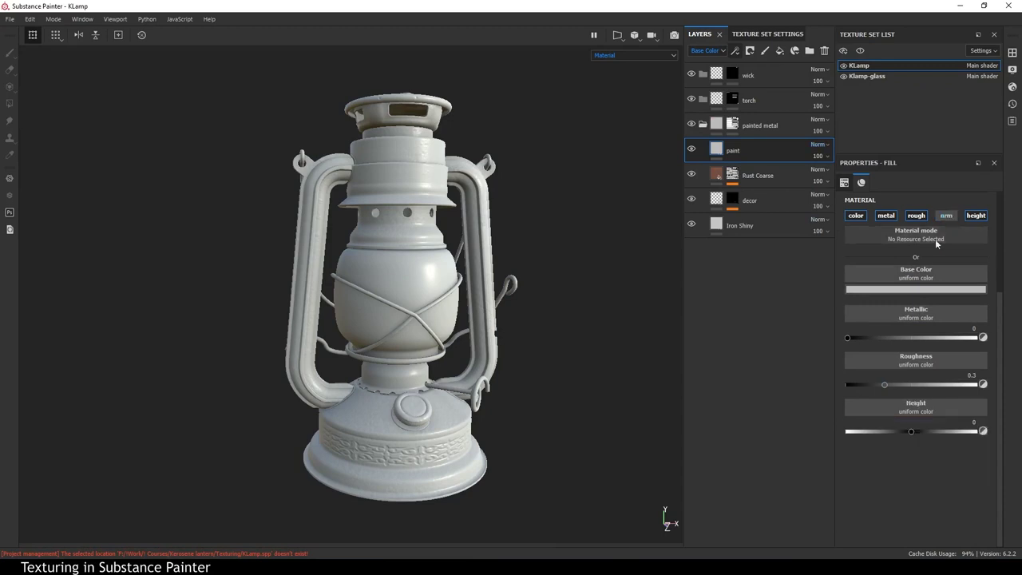
click(916, 289)
click(965, 346)
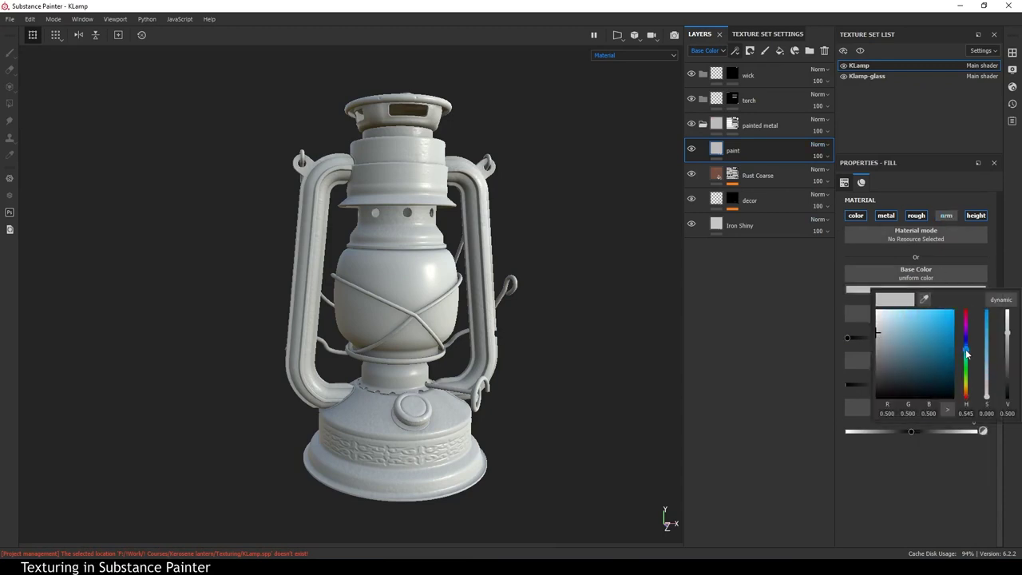
click(927, 339)
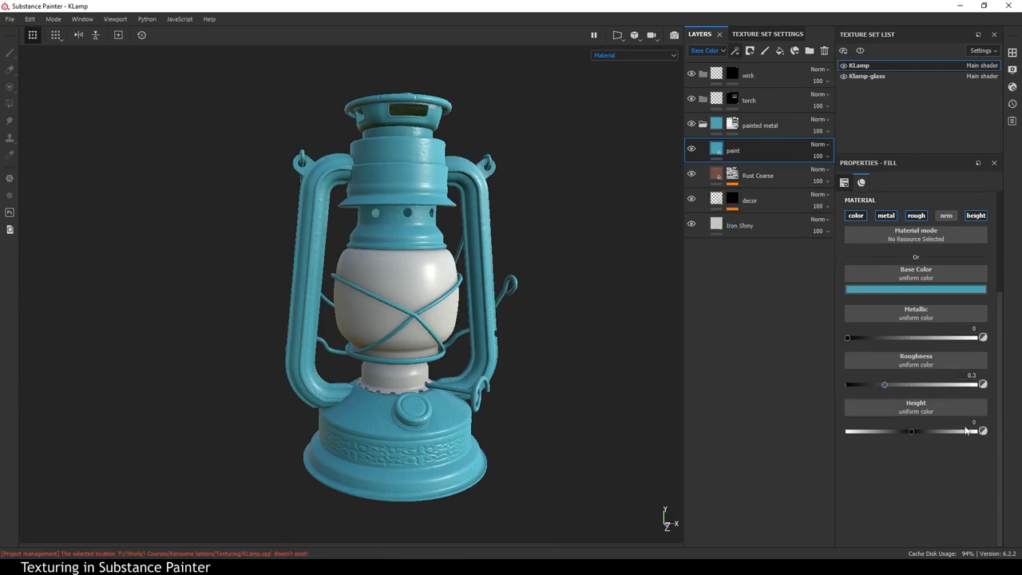
Add a Multiply Fill effect using Fractal Sum 1 as base colour at 44 opacity.
right_click(722, 149)
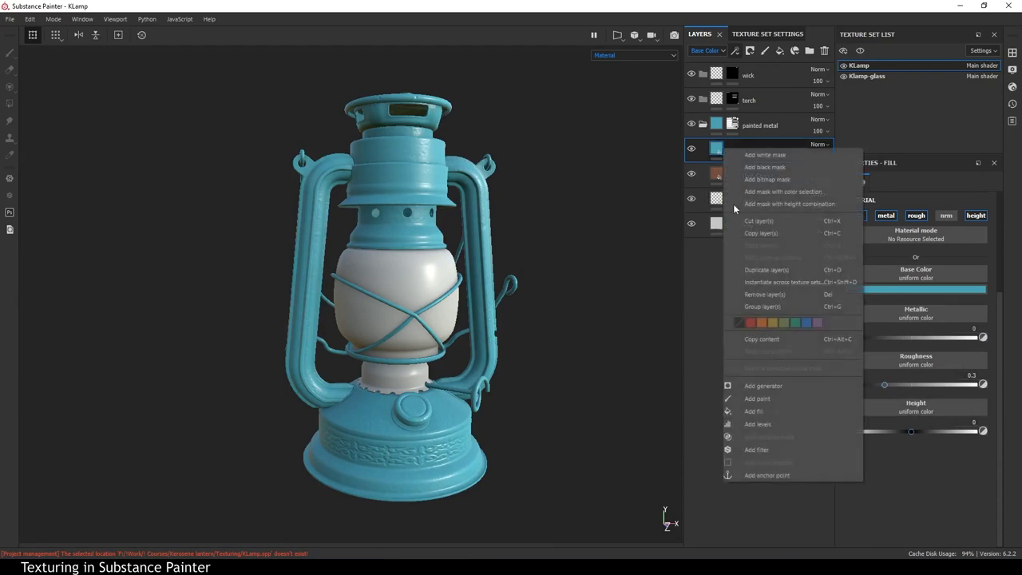
click(763, 412)
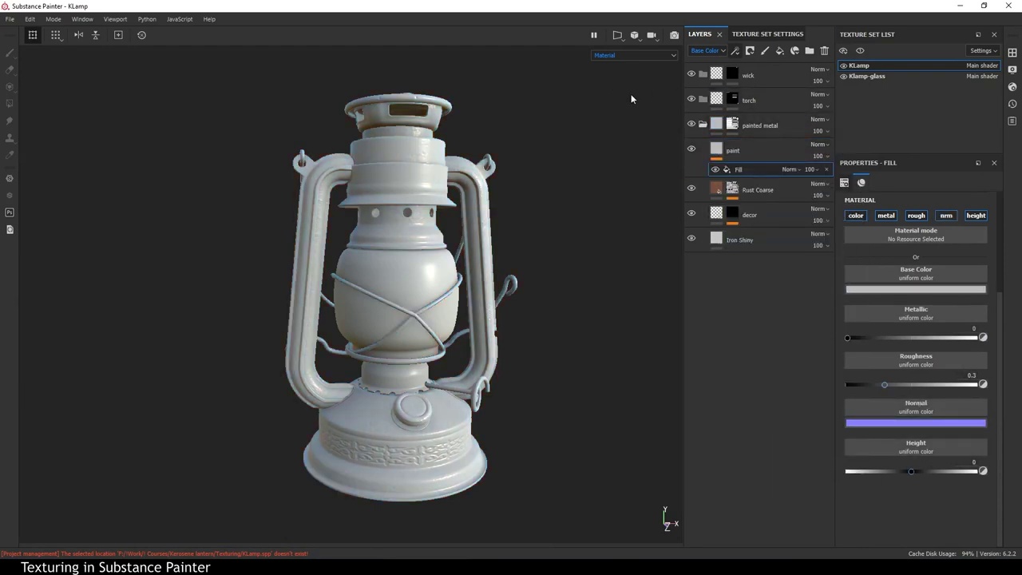
click(791, 169)
click(799, 229)
click(920, 275)
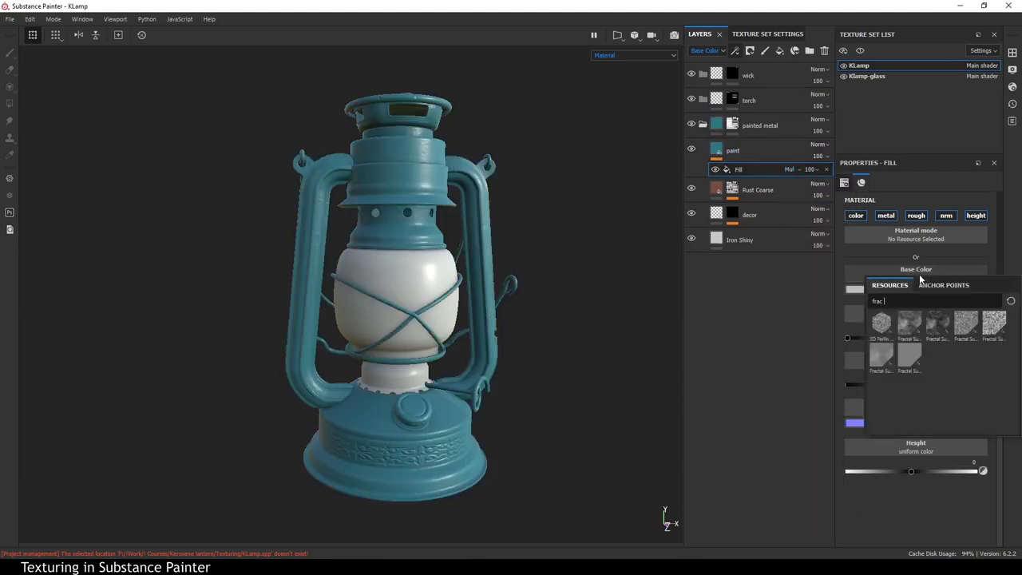
click(905, 326)
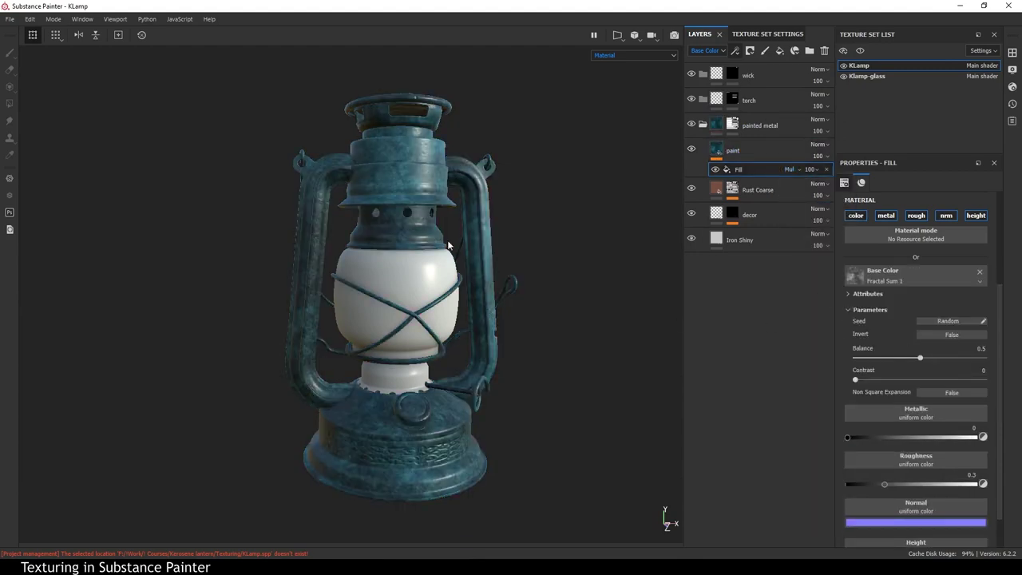
click(633, 56)
click(613, 88)
drag(850, 193, 825, 209)
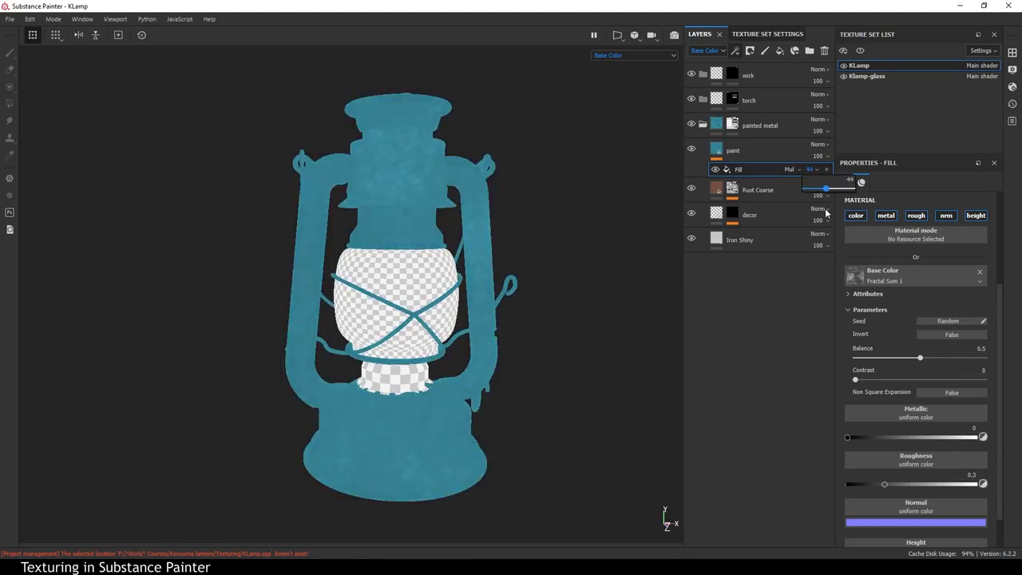
Set the fill effect's roughness blend to Screen and disable its metallic and normal channels.
click(706, 50)
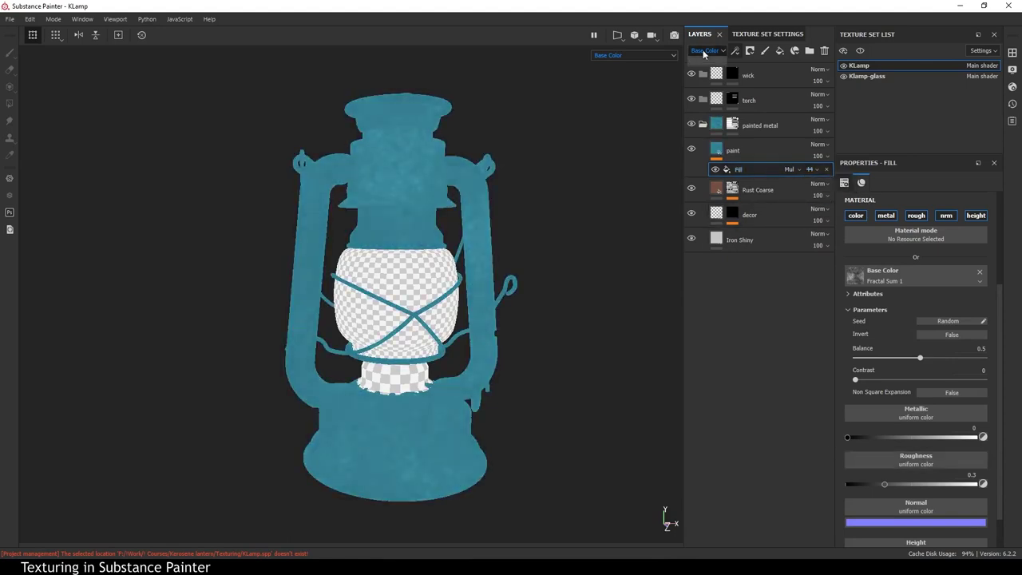
click(706, 81)
click(796, 171)
click(791, 310)
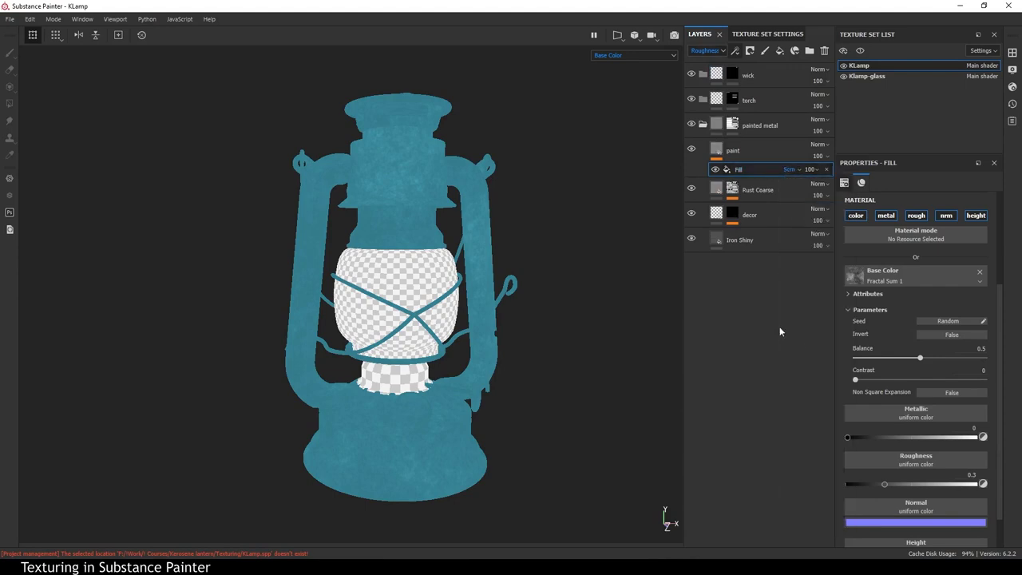
click(636, 55)
click(627, 102)
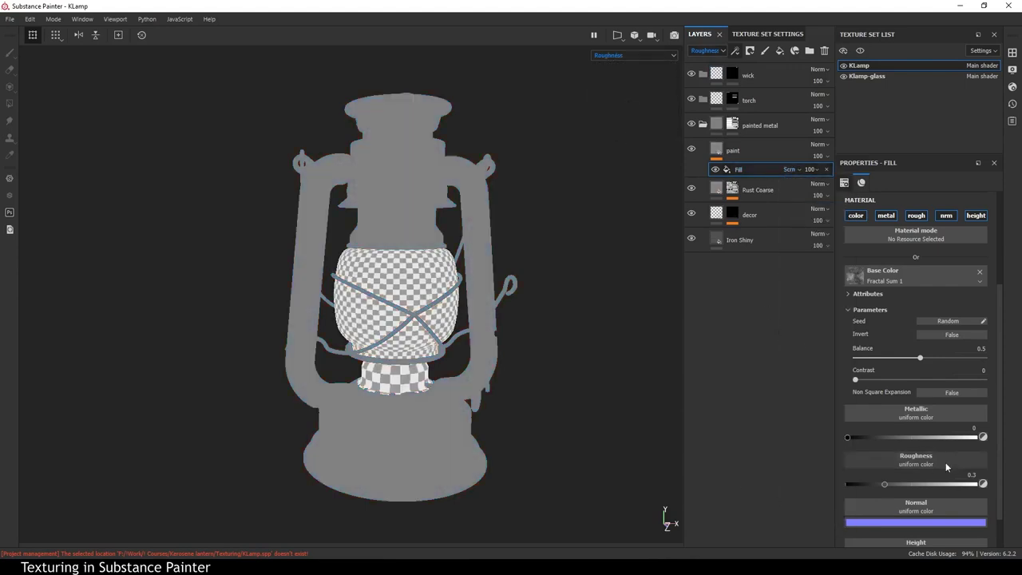
click(886, 215)
click(947, 215)
Apply inverted Fractal Sum 1 to roughness at about 74 opacity.
click(917, 415)
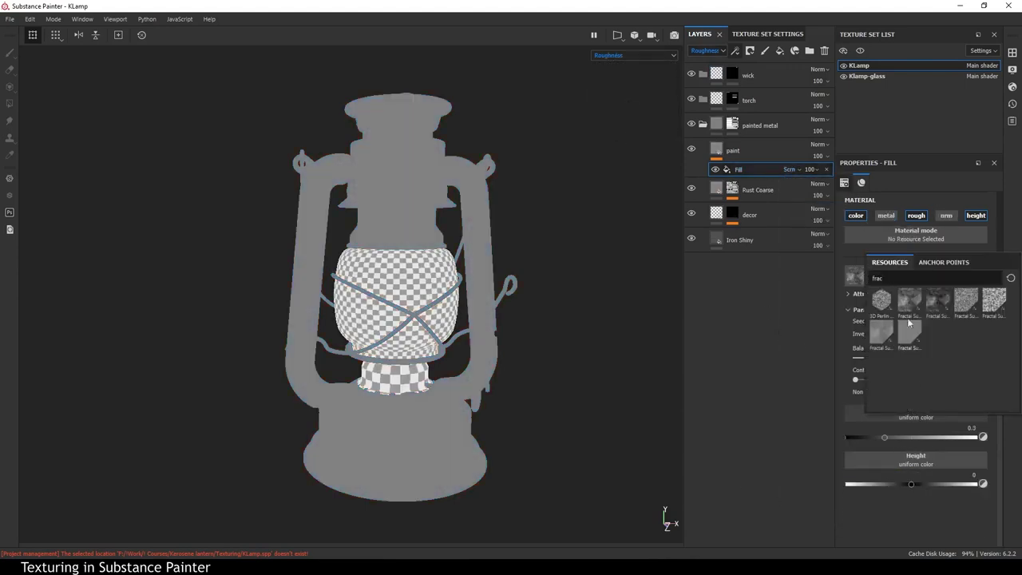
click(909, 300)
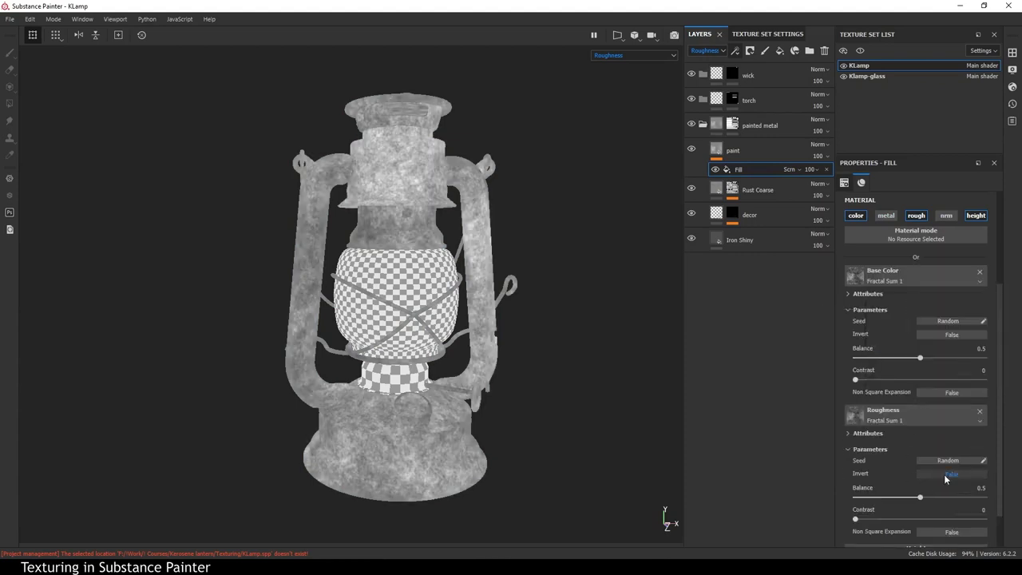
click(952, 473)
click(811, 170)
mouse_move(857, 191)
mouse_down()
mouse_move(805, 192)
mouse_move(830, 191)
mouse_move(839, 214)
mouse_move(862, 211)
mouse_move(839, 214)
mouse_up()
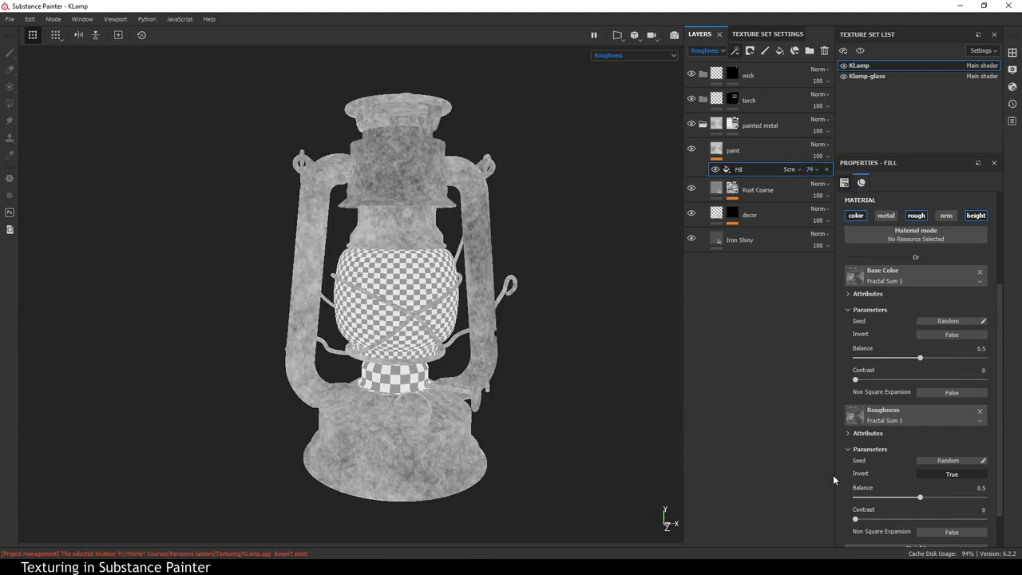
Assign Fractal Sum 1 to the fill's height and edit the Height channel.
scroll(834, 479, down, 2)
click(897, 512)
click(911, 390)
scroll(902, 520, down, 2)
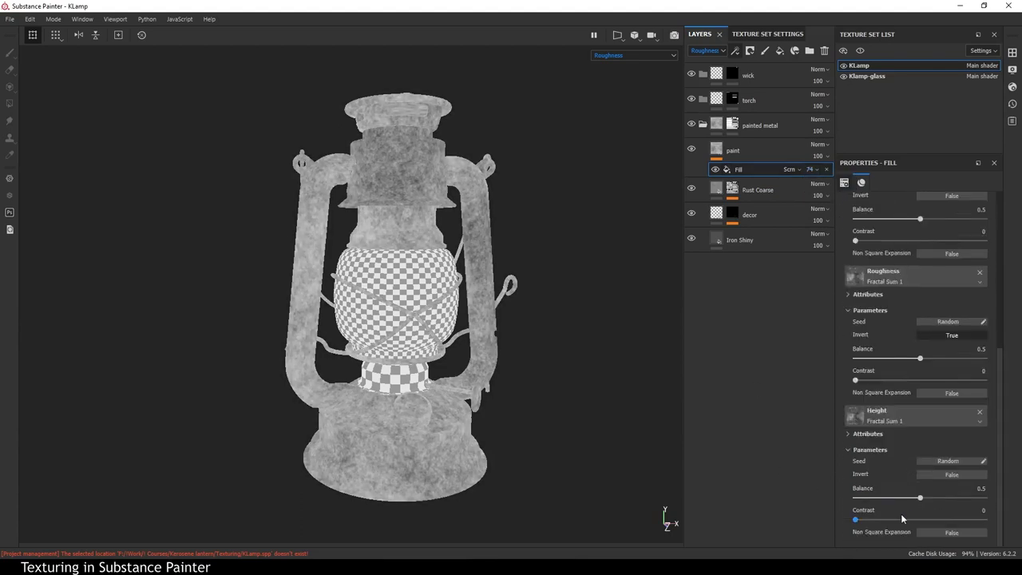
click(708, 50)
click(703, 73)
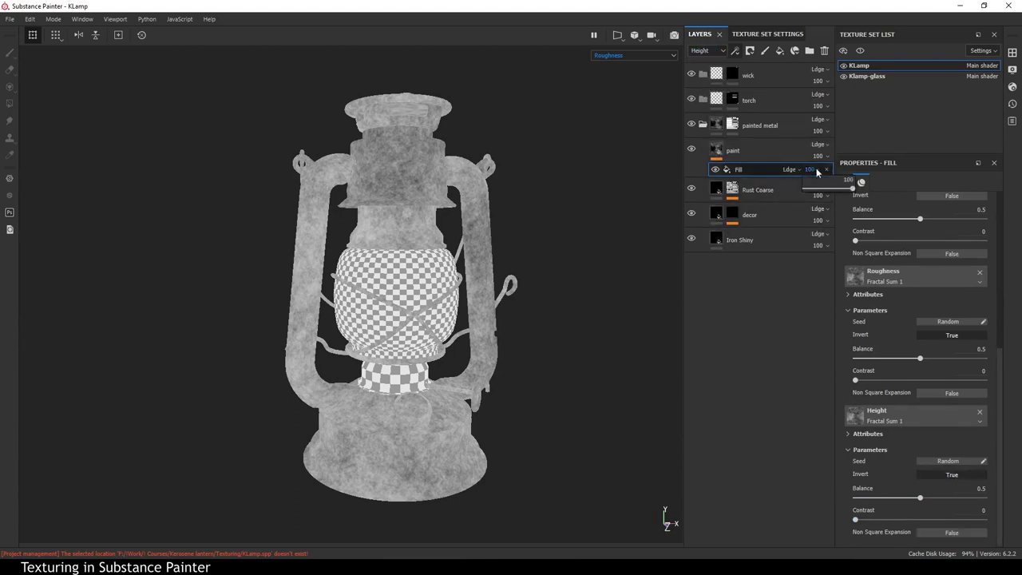
Set the fill's height opacity to 3 and review the full material.
key(m)
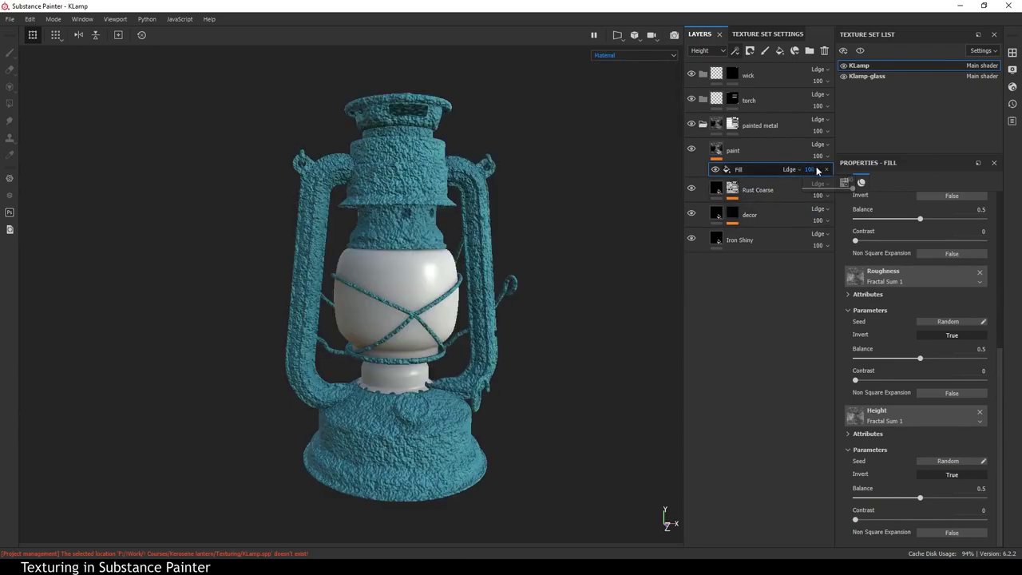
drag(829, 193, 805, 190)
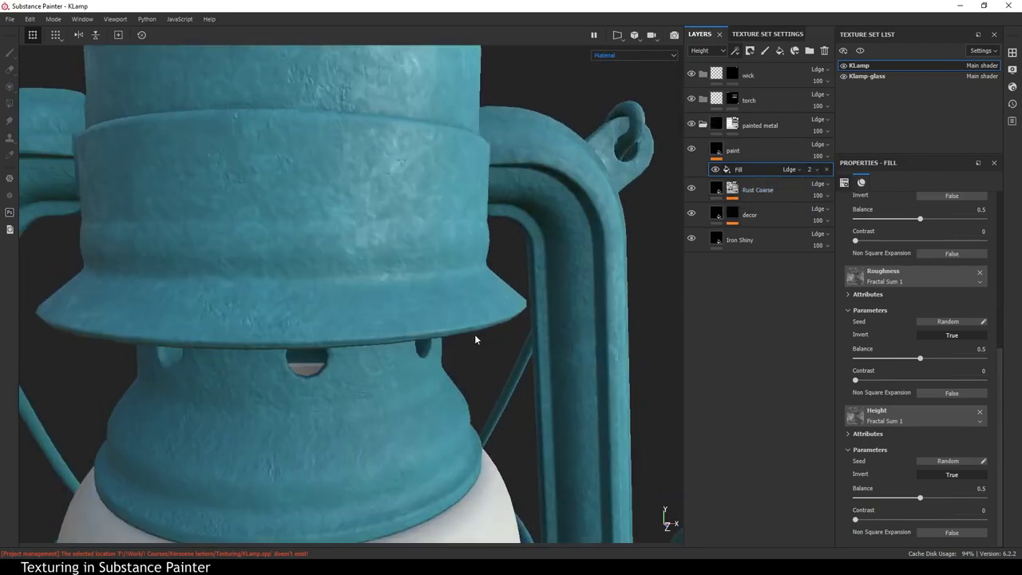
alt+right_drag(475, 338, 479, 333)
click(811, 169)
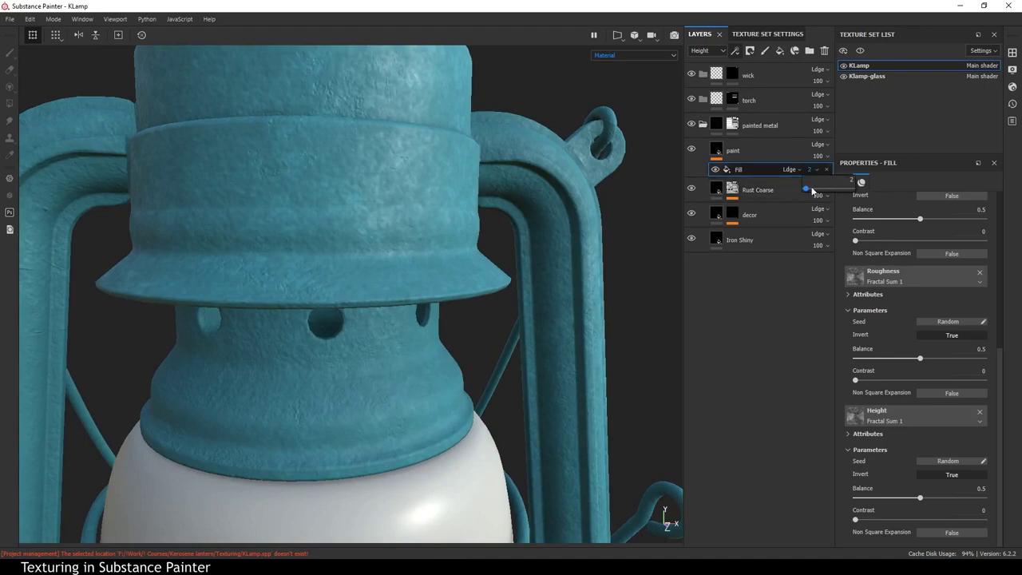
drag(807, 189, 782, 203)
alt+right_drag(365, 156, 445, 371)
mouse_move(445, 371)
alt+mouse_down()
mouse_move(283, 381)
mouse_move(473, 347)
mouse_move(504, 269)
mouse_move(421, 289)
mouse_move(427, 237)
mouse_move(463, 333)
mouse_move(536, 347)
mouse_move(607, 264)
alt+mouse_up()
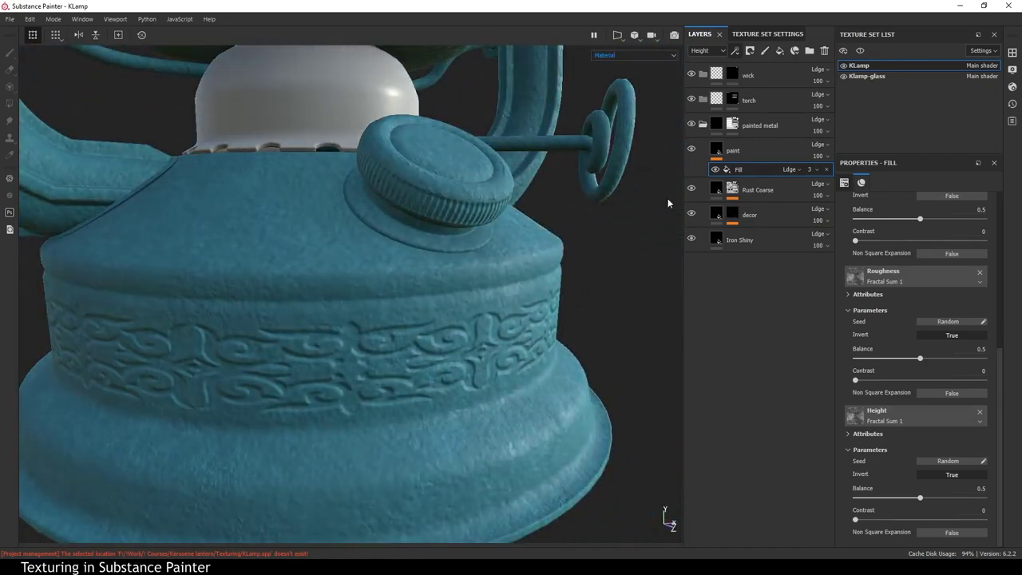
click(759, 150)
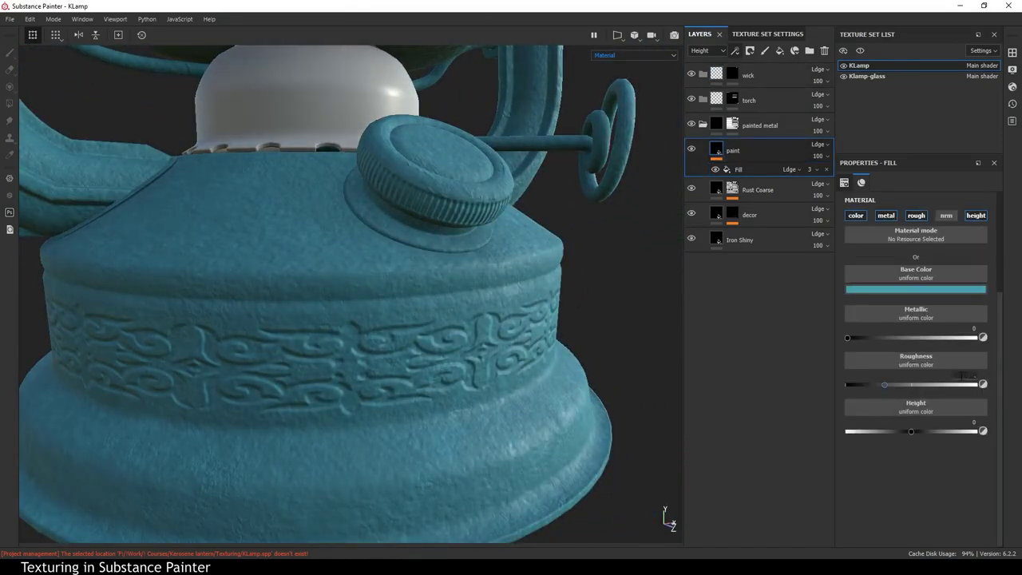
Strengthen the paint layer's Fill effect opacity on the Base Color channel.
mouse_move(652, 440)
shift+right_down()
mouse_move(567, 376)
mouse_move(605, 388)
mouse_move(490, 433)
mouse_move(582, 445)
mouse_move(564, 449)
shift+right_up()
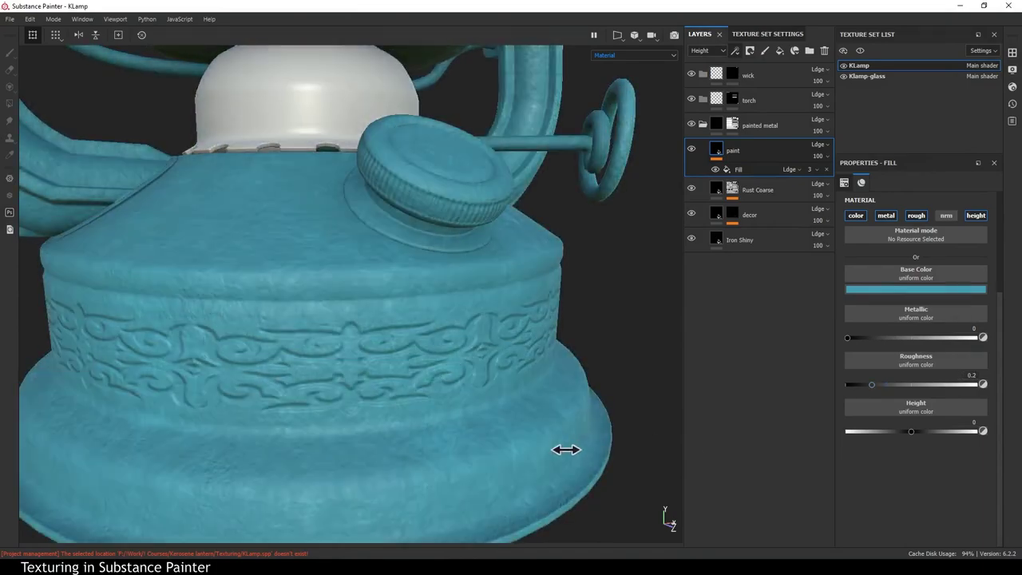
alt+drag(564, 450, 472, 437)
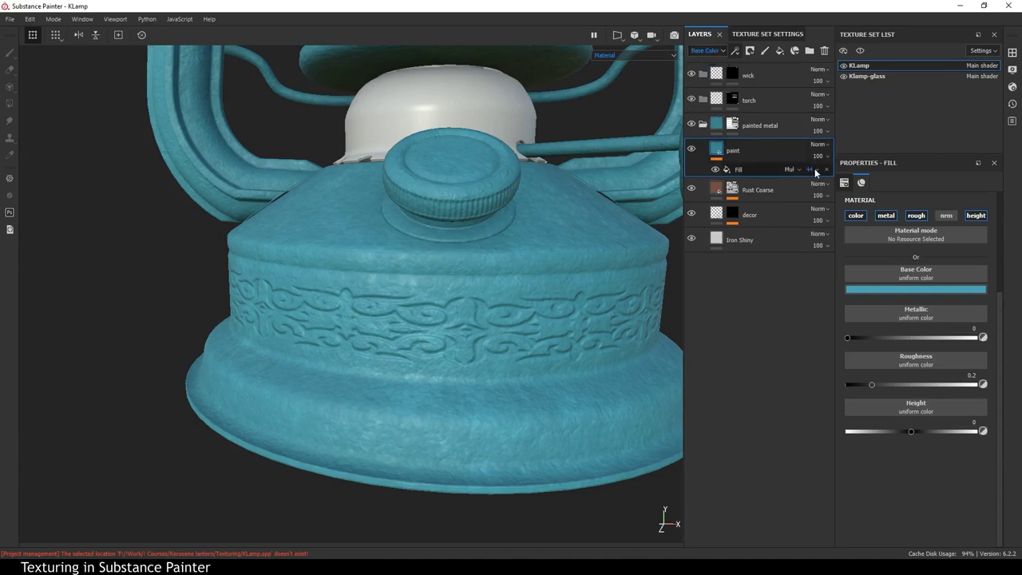
mouse_move(811, 169)
mouse_down()
mouse_move(791, 196)
mouse_move(899, 194)
mouse_up()
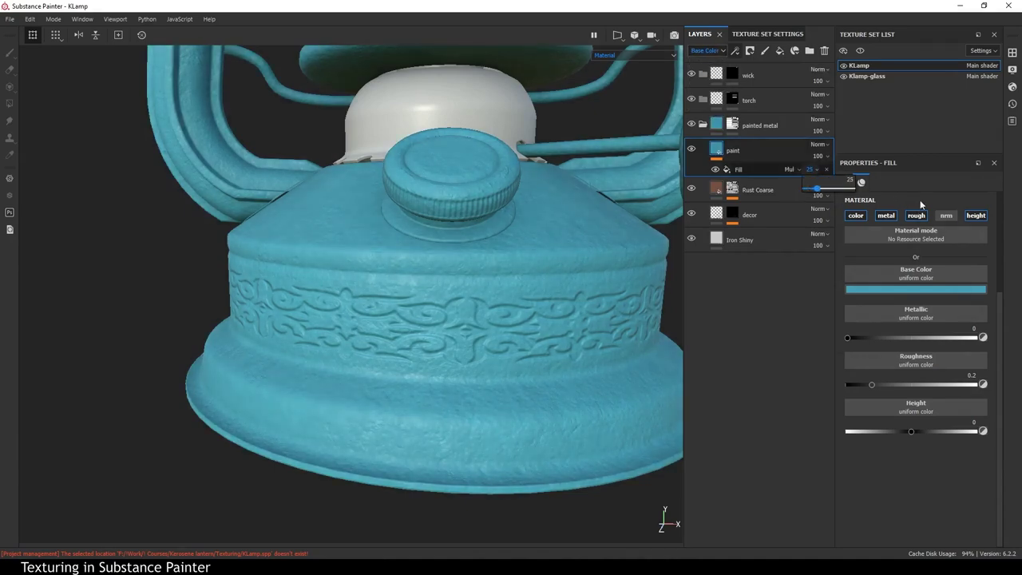
click(635, 55)
click(623, 74)
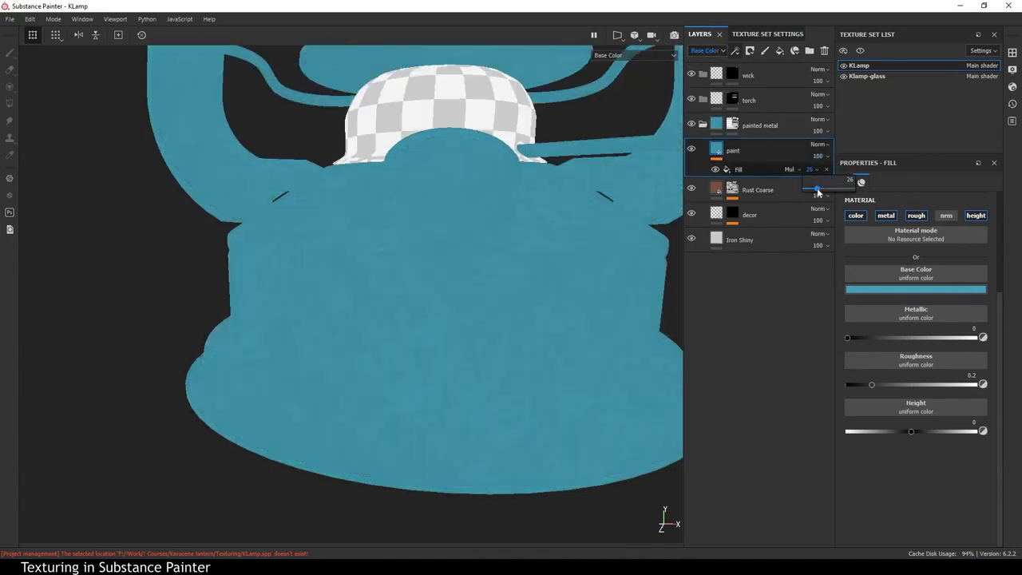
drag(818, 192, 862, 200)
Set the Fill to 100 on roughness and lower the paint roughness to 0.2352.
click(635, 55)
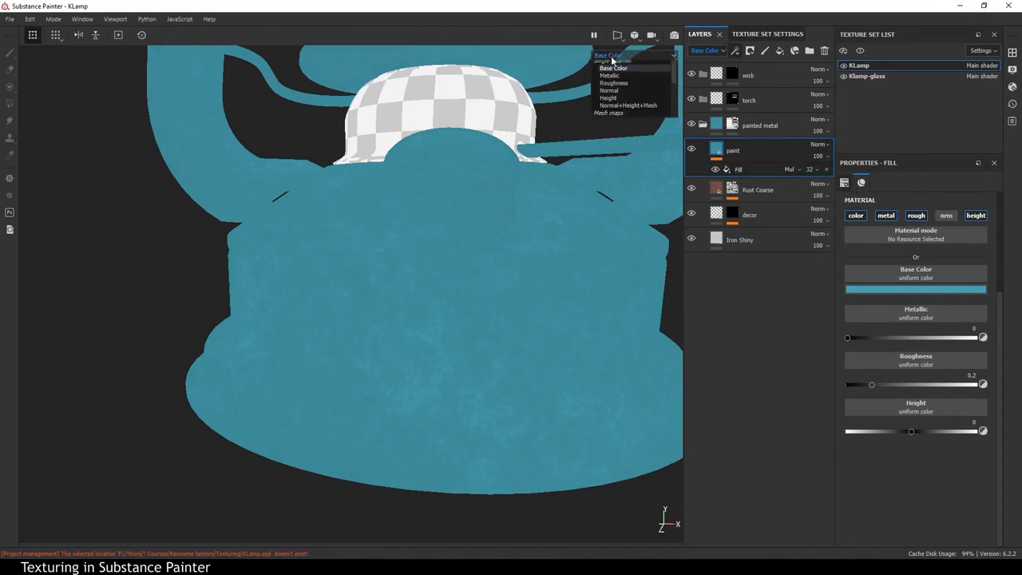
click(622, 99)
click(707, 50)
click(702, 75)
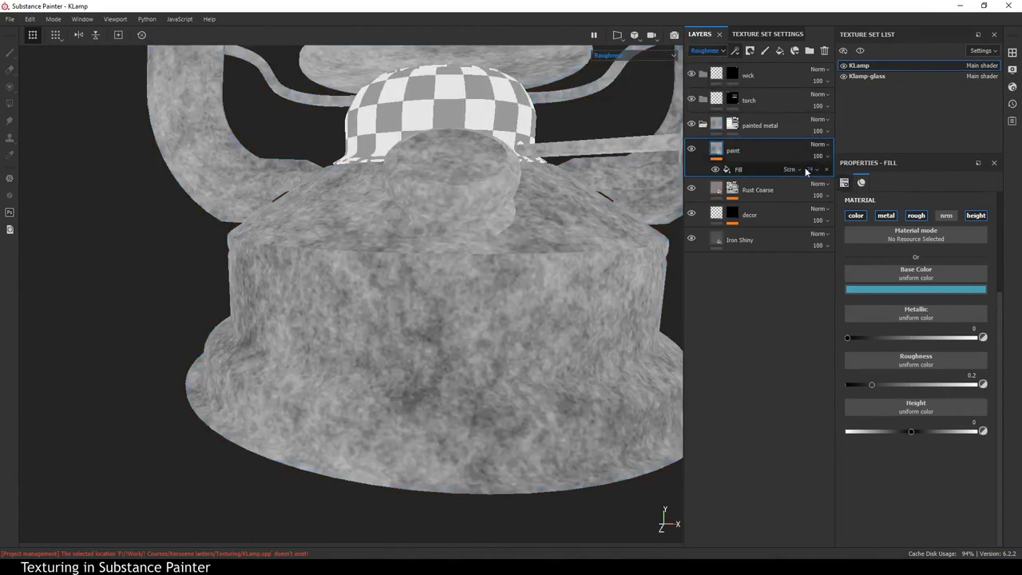
drag(843, 193, 858, 193)
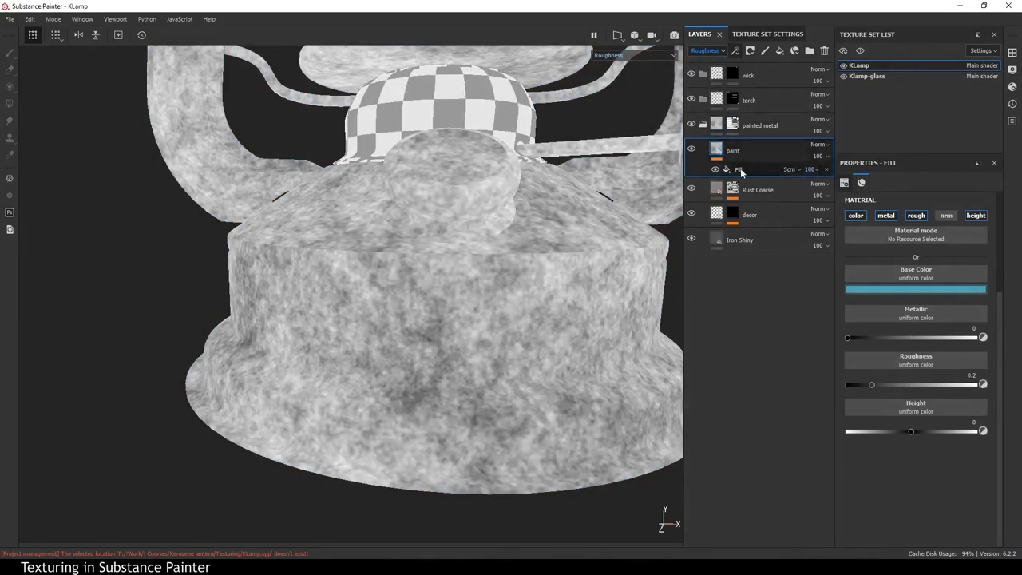
mouse_move(883, 385)
mouse_down()
mouse_move(906, 386)
mouse_move(872, 392)
mouse_up()
key(m)
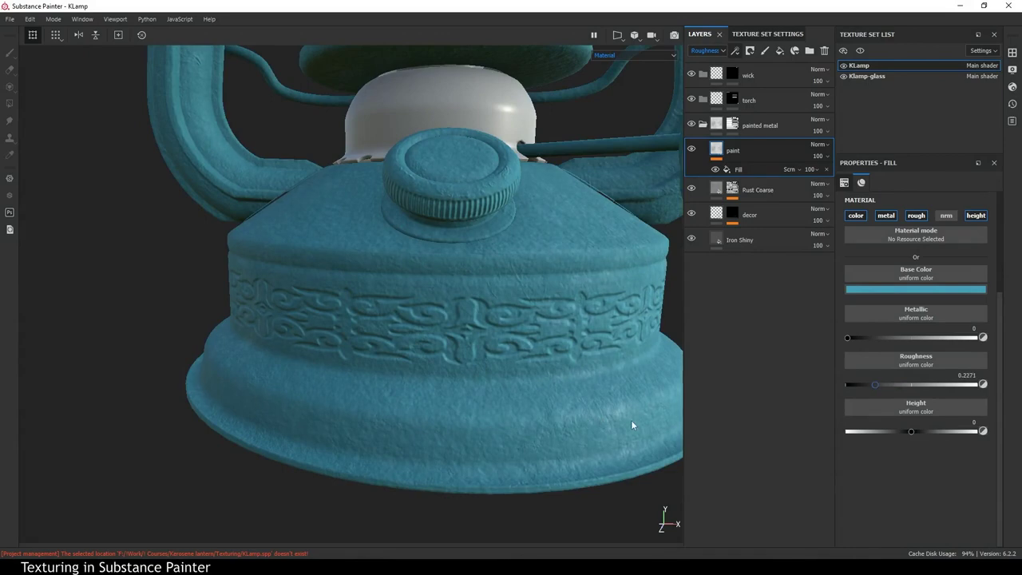
mouse_move(631, 423)
alt+mouse_down()
mouse_move(547, 422)
mouse_move(594, 413)
mouse_move(527, 240)
mouse_move(463, 331)
mouse_move(655, 394)
mouse_move(532, 412)
mouse_move(401, 355)
mouse_move(447, 384)
mouse_move(400, 407)
mouse_move(269, 401)
mouse_move(445, 397)
mouse_move(456, 426)
mouse_move(438, 442)
mouse_move(470, 449)
mouse_move(460, 379)
alt+mouse_up()
click(700, 53)
Switch to the Height channel and set the Fill effect's height blending to Normal.
click(703, 104)
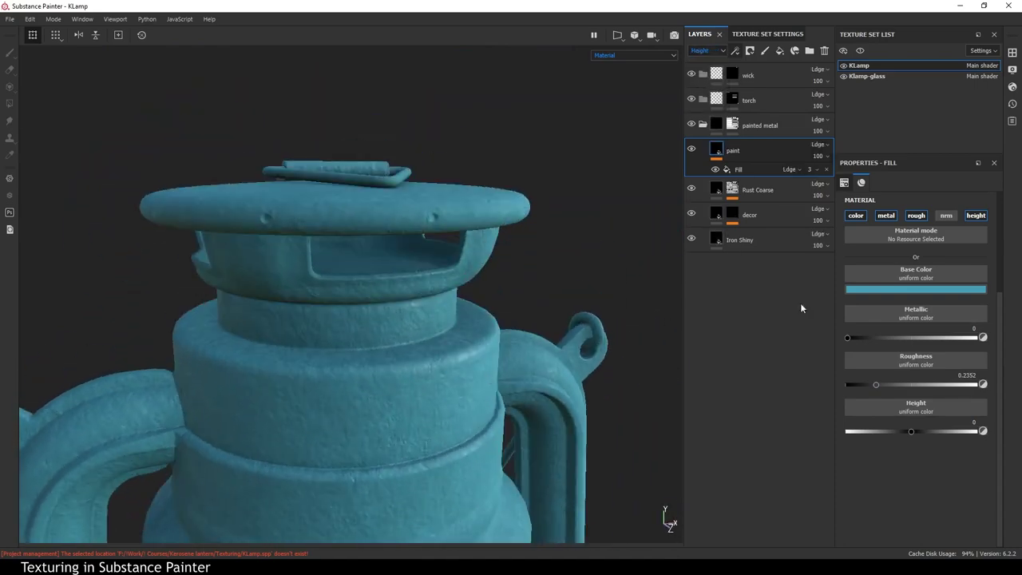
alt+drag(559, 288, 529, 330)
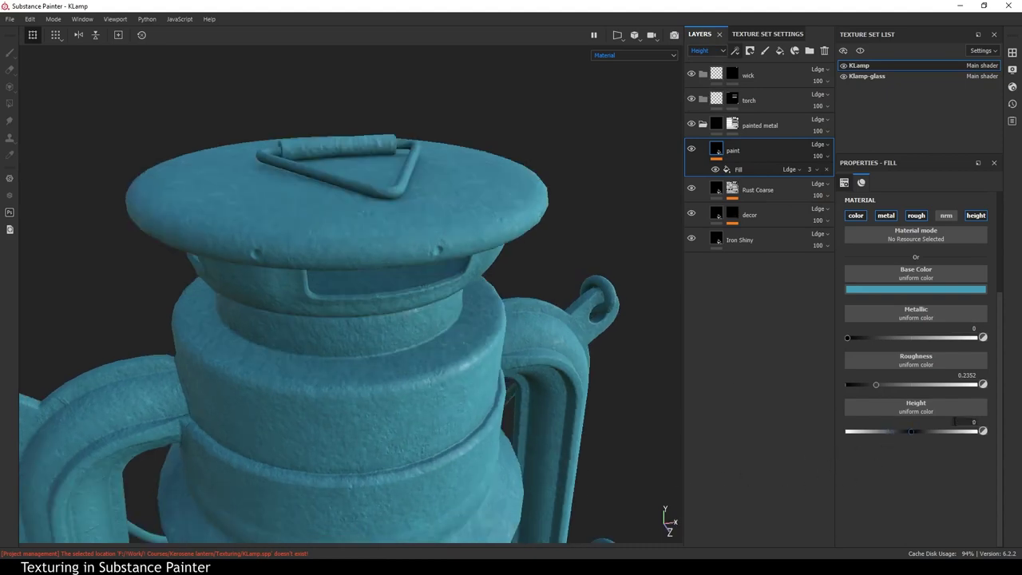
click(791, 170)
click(800, 178)
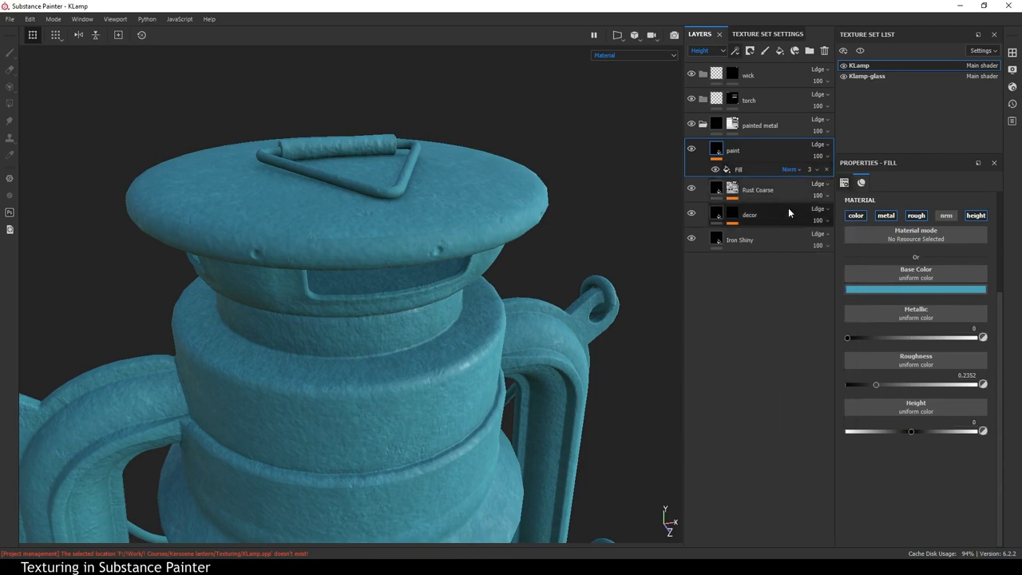
click(819, 144)
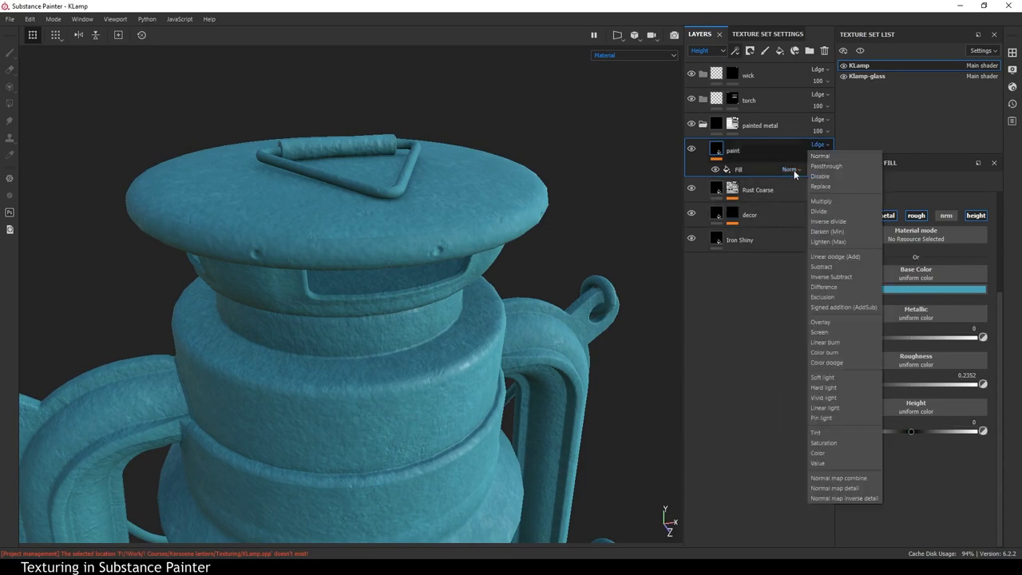
click(791, 170)
Try Screen and Overlay blending on the Fill effect, then return it to Normal.
click(791, 356)
click(789, 169)
click(799, 346)
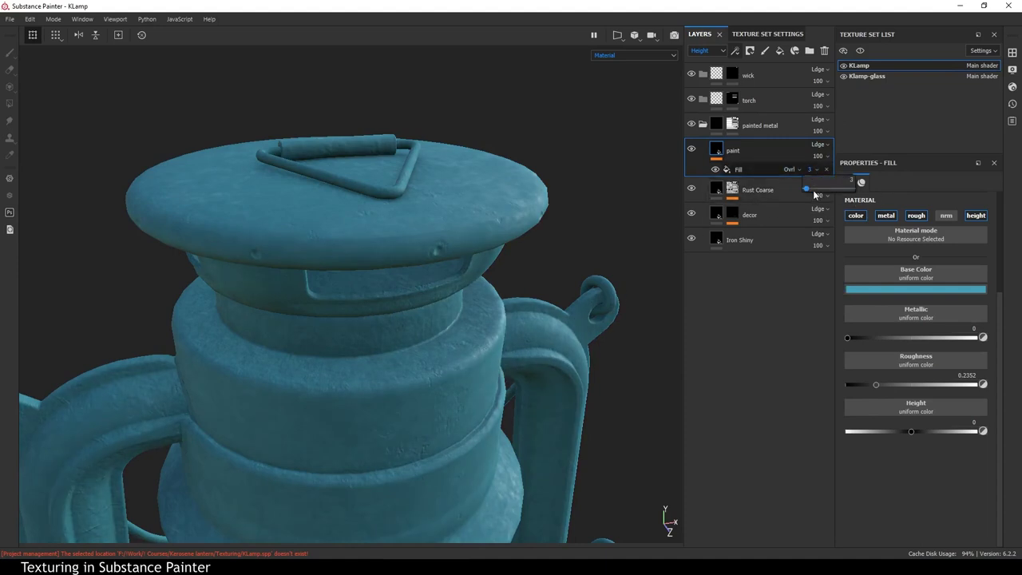
click(790, 170)
click(795, 180)
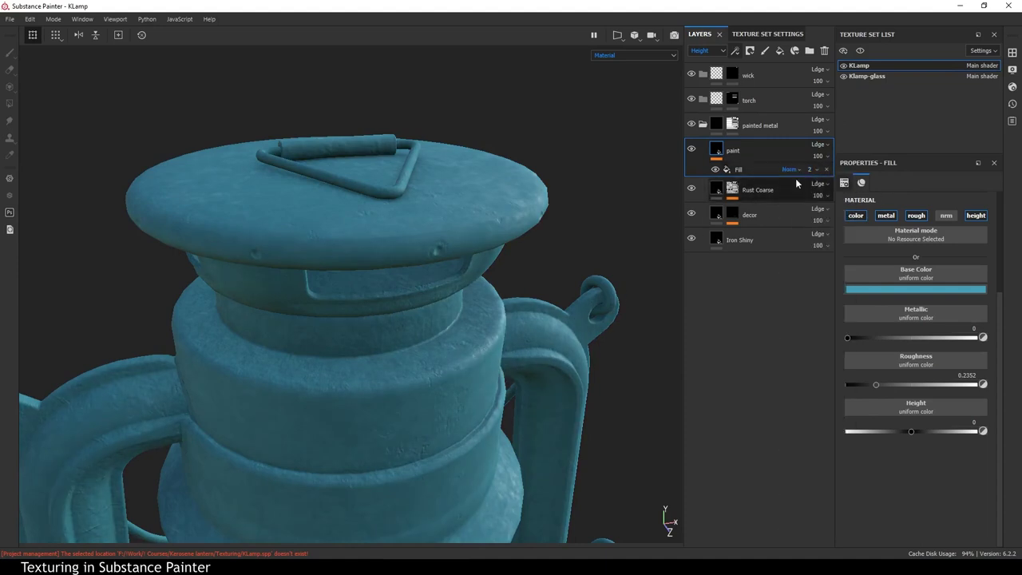
mouse_move(575, 327)
alt+mouse_down()
mouse_move(548, 408)
mouse_move(455, 394)
mouse_move(327, 230)
mouse_move(517, 394)
mouse_move(494, 399)
alt+mouse_up()
Test a raised paint height, reset it to 0, and keep Linear dodge blending.
drag(913, 431, 935, 432)
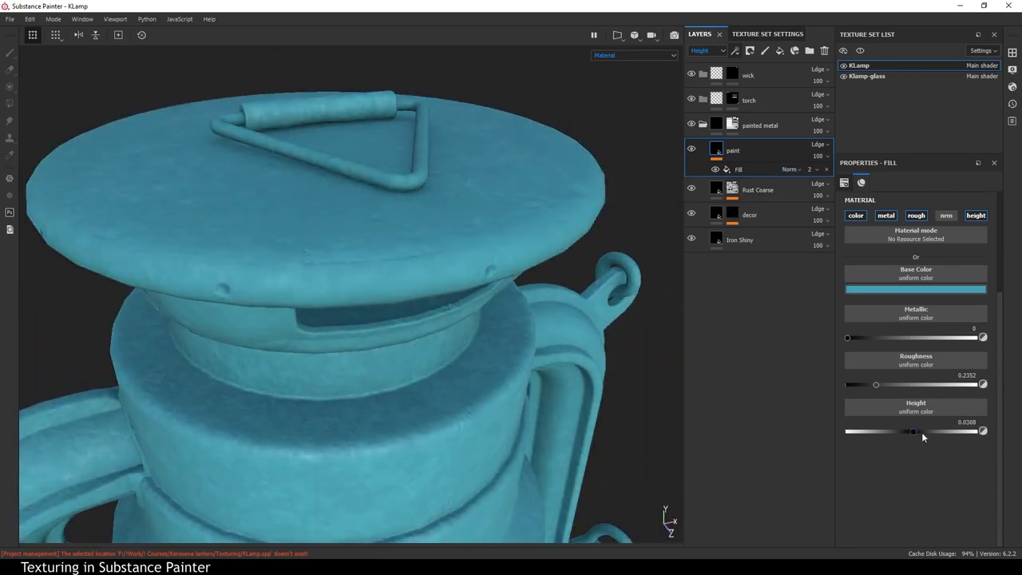
click(819, 145)
click(818, 156)
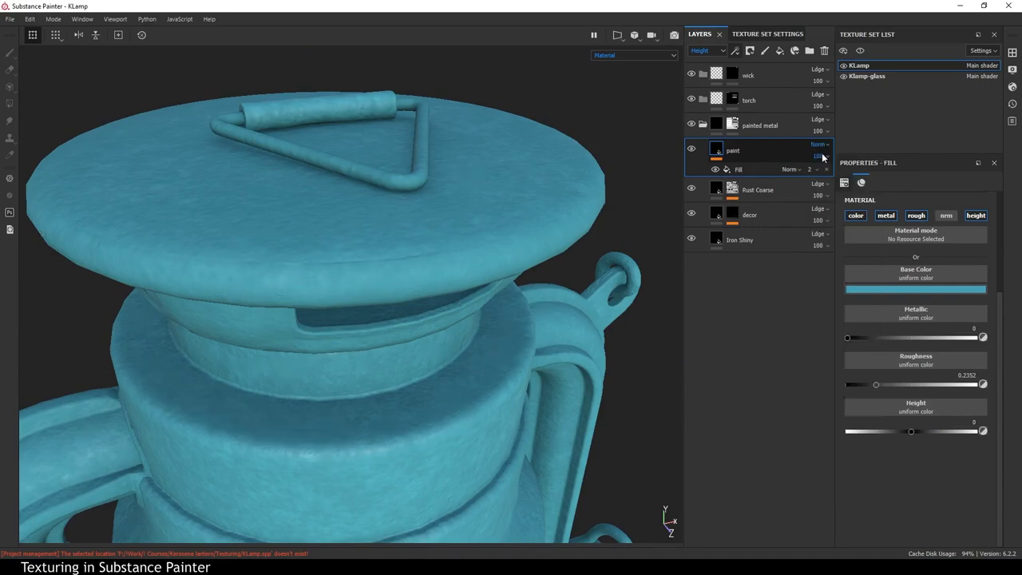
click(819, 144)
click(836, 257)
Select the Fill effect to inspect its maps on the lamp collar.
mouse_move(396, 314)
alt+mouse_down()
mouse_move(468, 349)
mouse_move(484, 345)
alt+mouse_up()
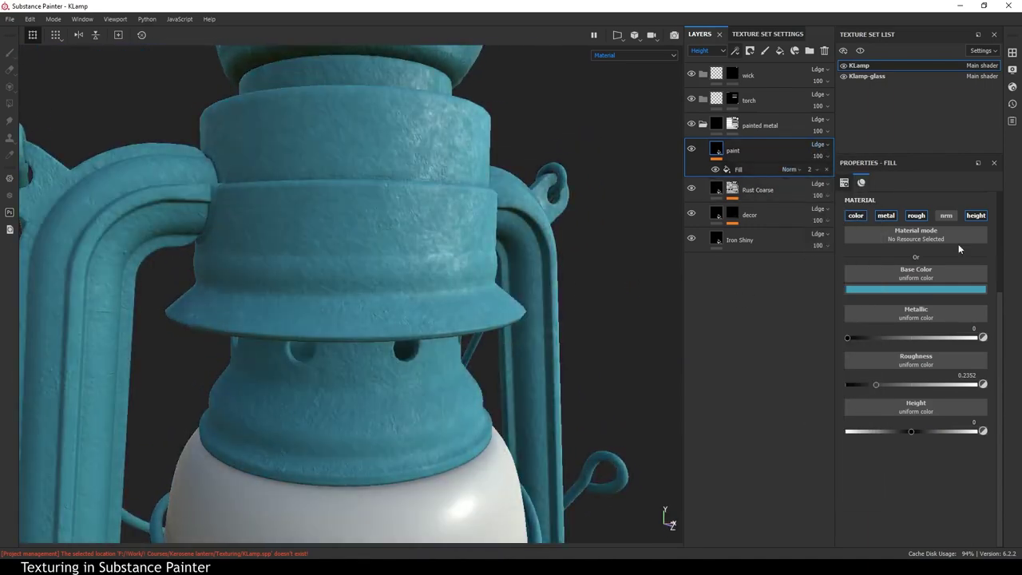
click(755, 172)
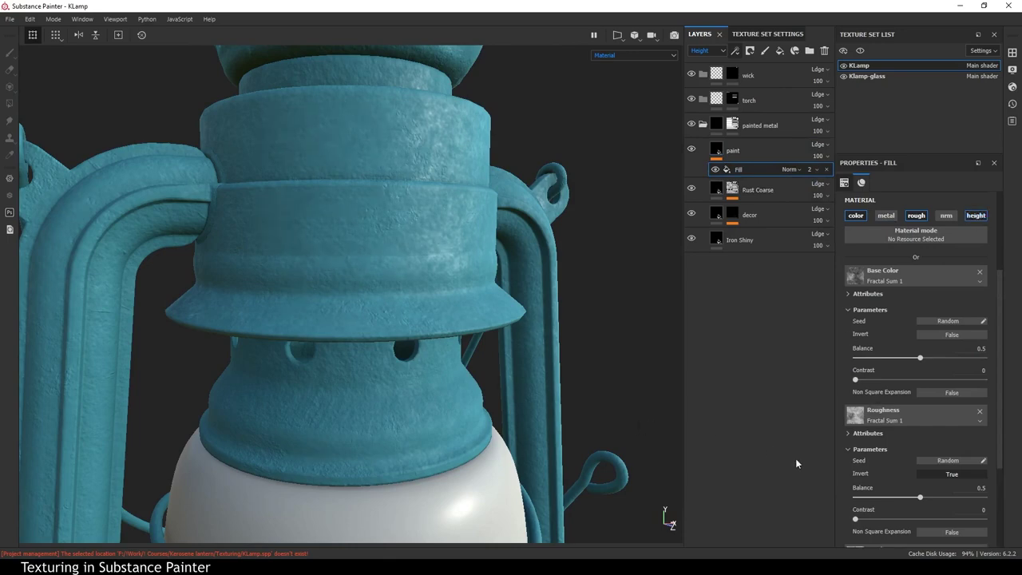
alt+drag(488, 335, 487, 363)
mouse_move(488, 364)
alt+right_down()
mouse_move(518, 381)
mouse_move(487, 165)
alt+right_up()
Set the paint Fill effect's projection to Tri-planar to hide UV seams.
alt+middle_drag(486, 165, 551, 389)
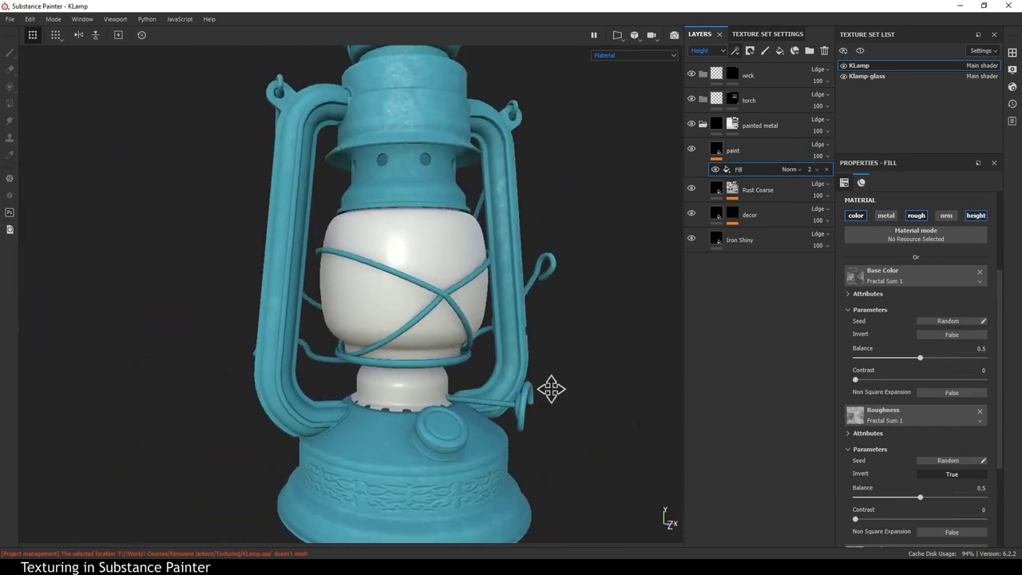
click(733, 150)
scroll(371, 274, up, 5)
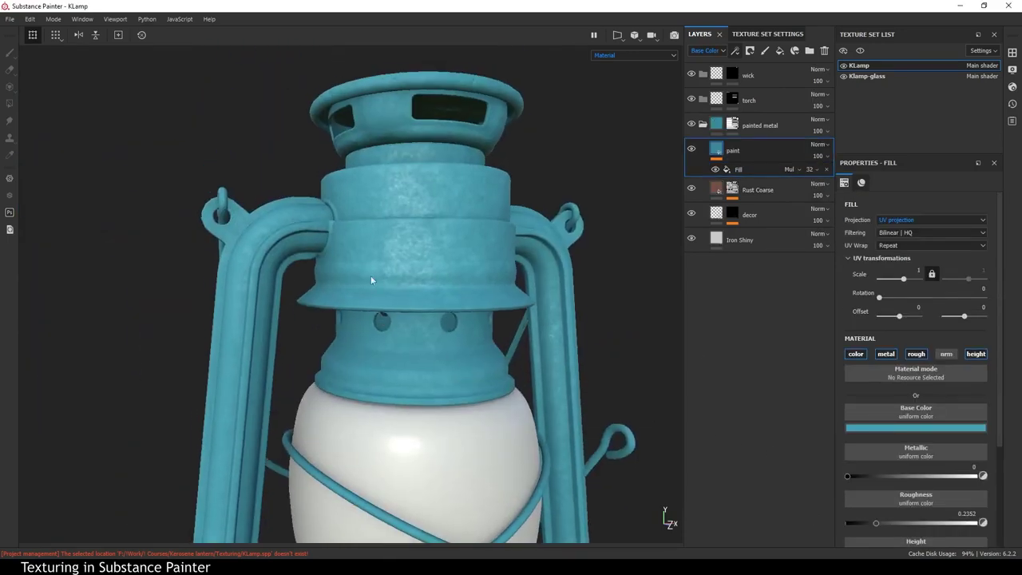
mouse_move(371, 274)
alt+mouse_down()
mouse_move(333, 264)
mouse_move(293, 343)
mouse_move(396, 338)
alt+mouse_up()
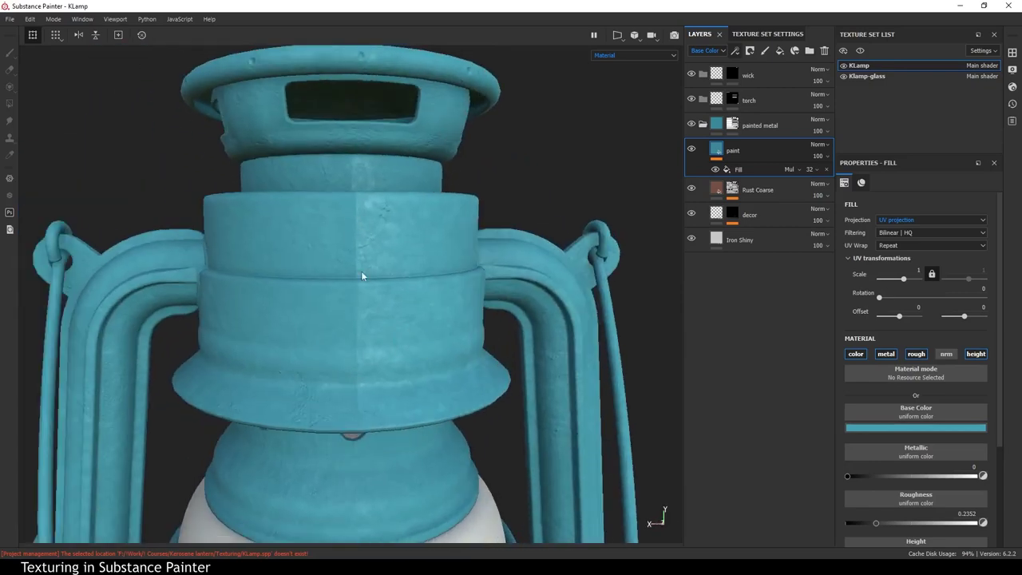
click(766, 170)
click(959, 220)
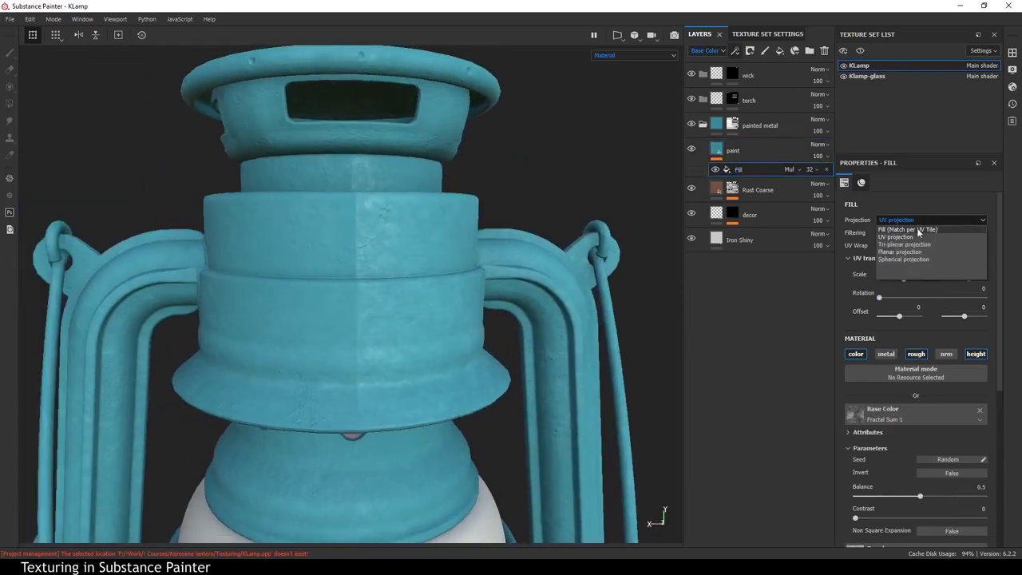
click(918, 230)
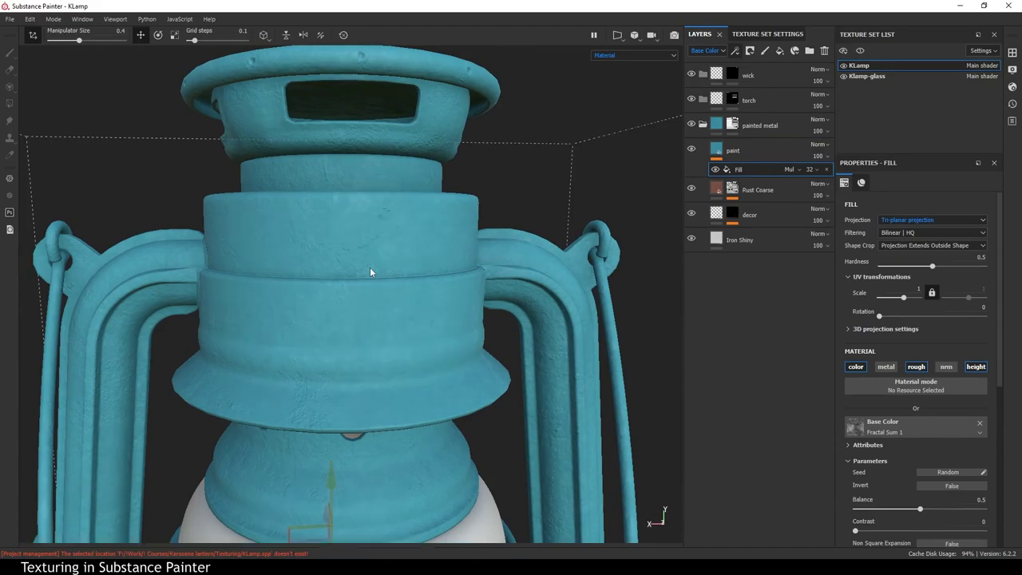
Reselect the paint layer and zoom in to inspect the lamp base.
alt+drag(370, 266, 342, 208)
click(727, 157)
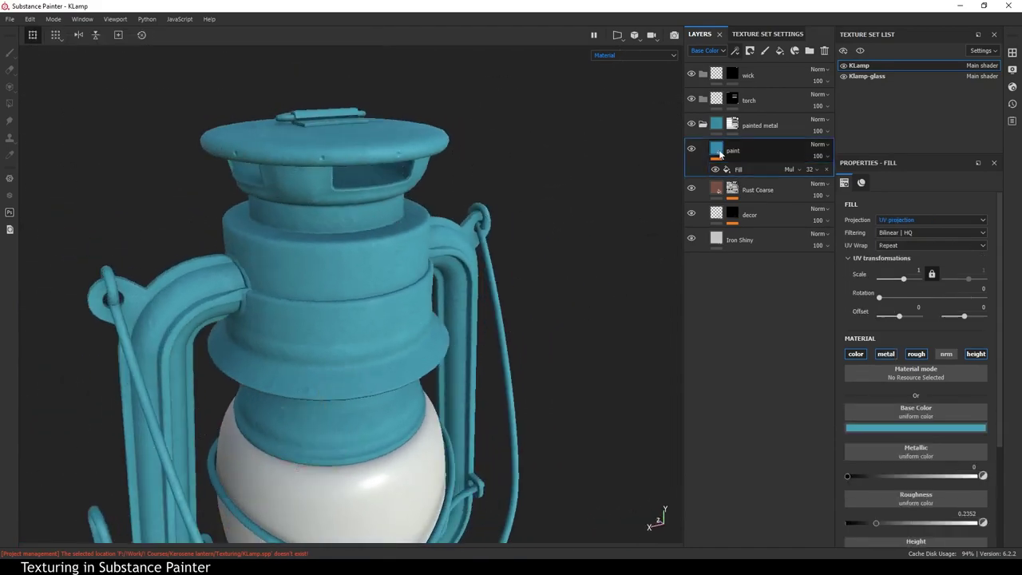
alt+drag(343, 335, 380, 347)
alt+middle_drag(380, 346, 415, 292)
alt+right_drag(415, 293, 426, 318)
mouse_move(426, 318)
alt+middle_down()
mouse_move(570, 343)
mouse_move(473, 456)
alt+middle_up()
mouse_move(472, 456)
alt+right_down()
mouse_move(520, 415)
mouse_move(521, 429)
alt+right_up()
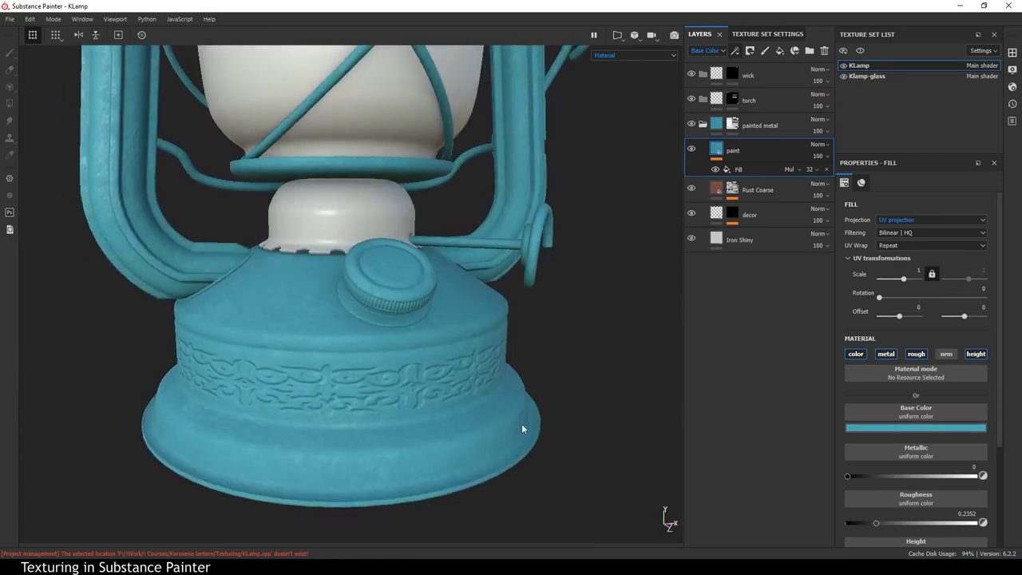
Add a black mask to the paint layer and apply the Paint Subtle Scratched smart mask.
right_click(742, 150)
click(760, 22)
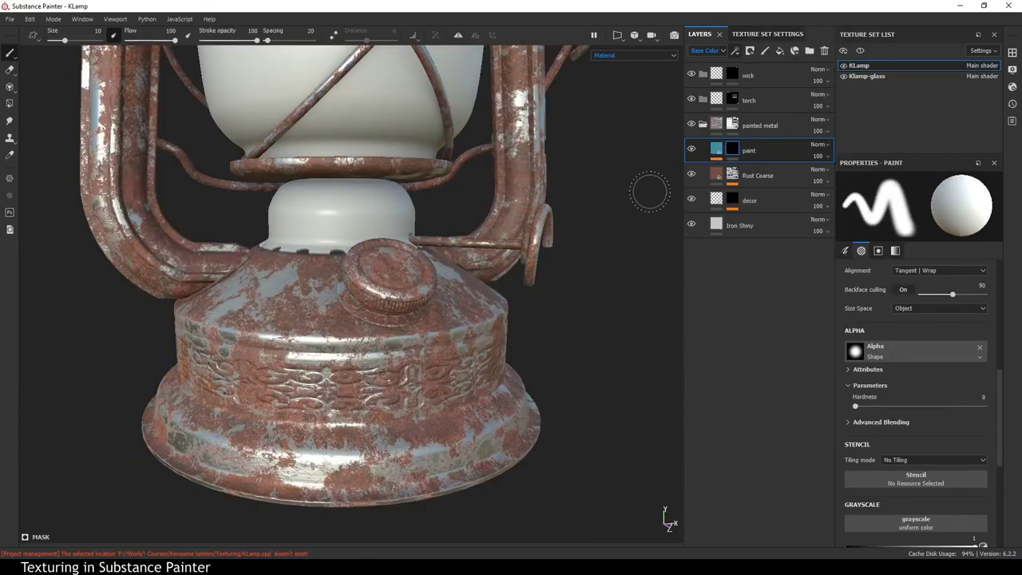
click(1011, 53)
drag(667, 100, 462, 109)
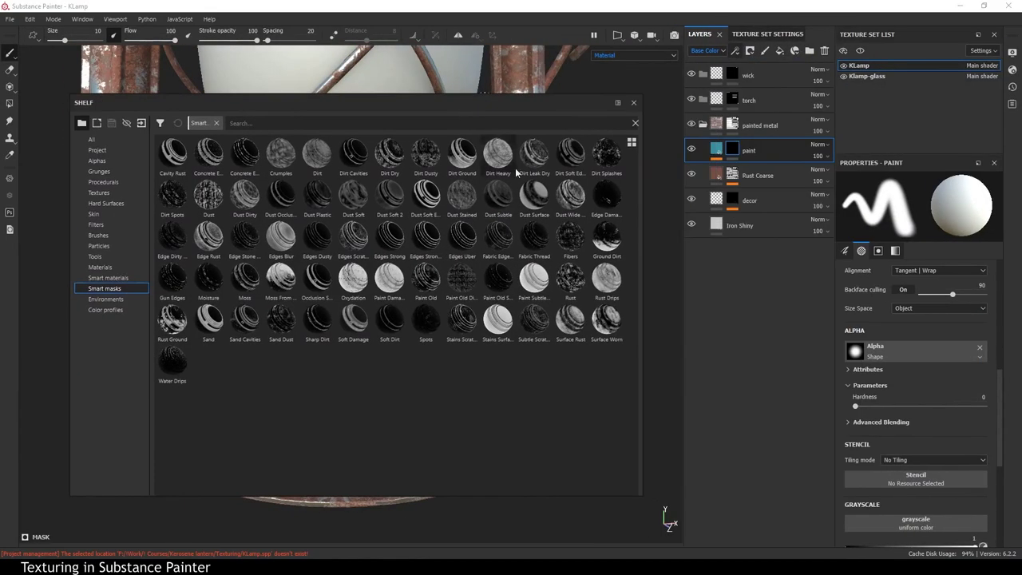
drag(538, 284, 733, 152)
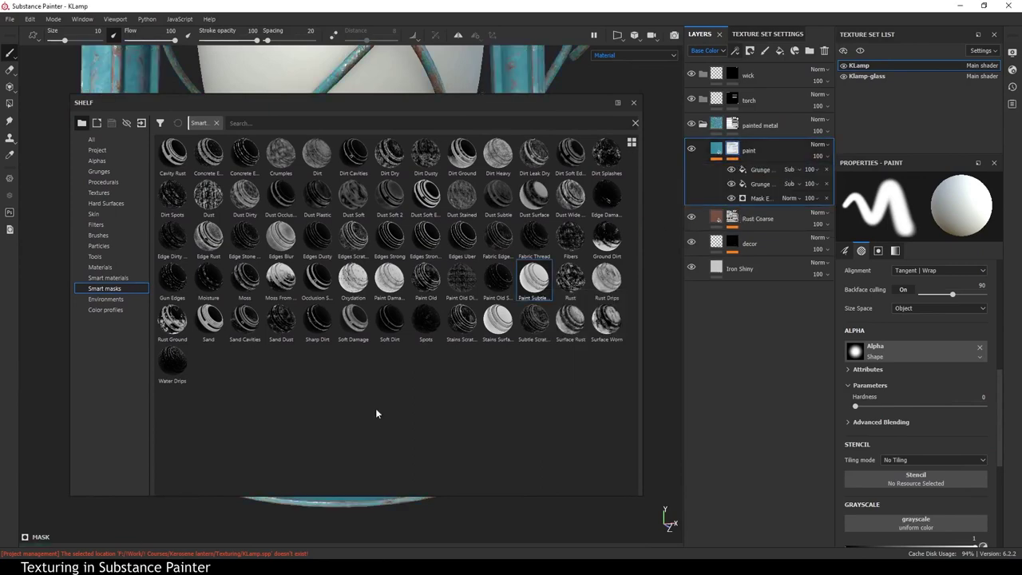
click(633, 103)
Select the mask's Mask Editor generator to tune its settings.
alt+right_drag(588, 347, 580, 349)
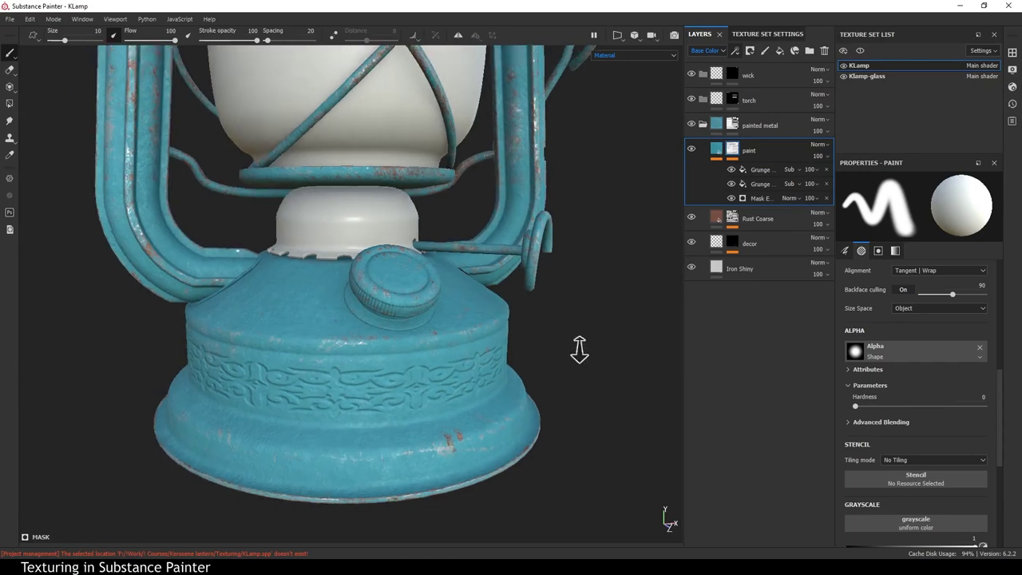
mouse_move(580, 349)
alt+mouse_down()
mouse_move(549, 234)
mouse_move(559, 231)
alt+mouse_up()
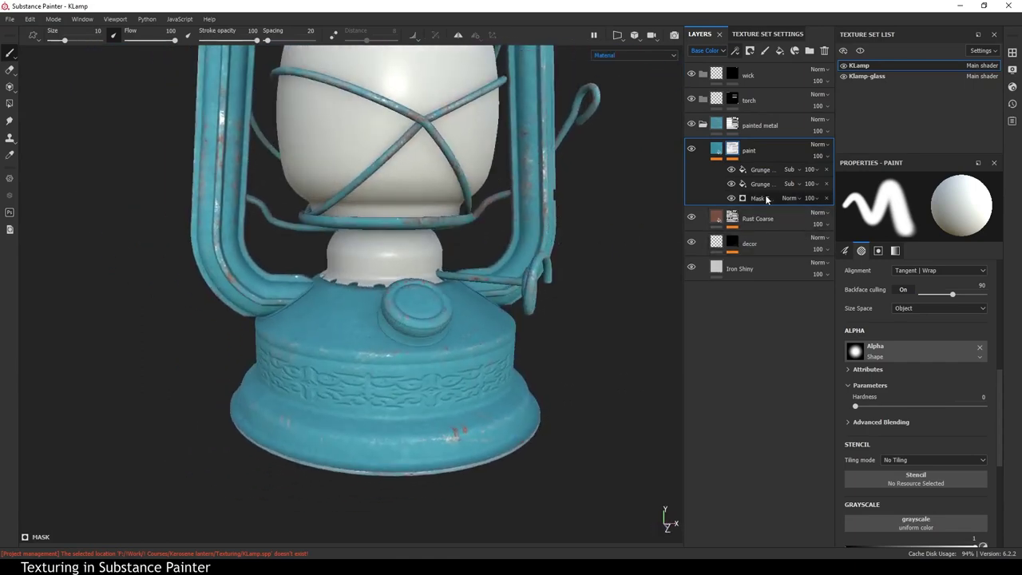
click(760, 198)
scroll(1003, 306, up, 3)
scroll(1003, 306, up, 5)
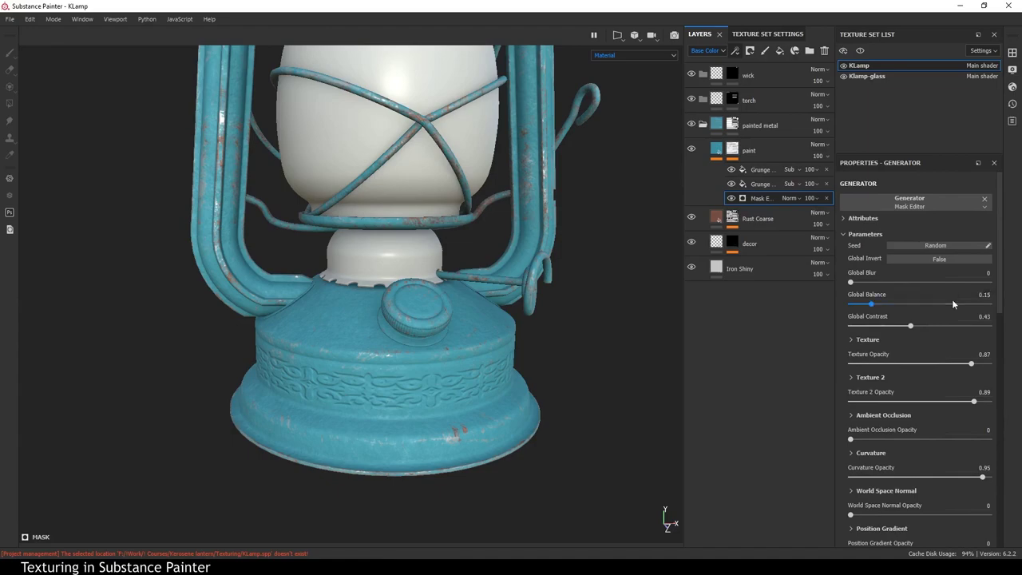
Hide the Klamp-glass texture set and zoom in on the embossed lamp base.
scroll(394, 389, up, 3)
scroll(372, 383, up, 3)
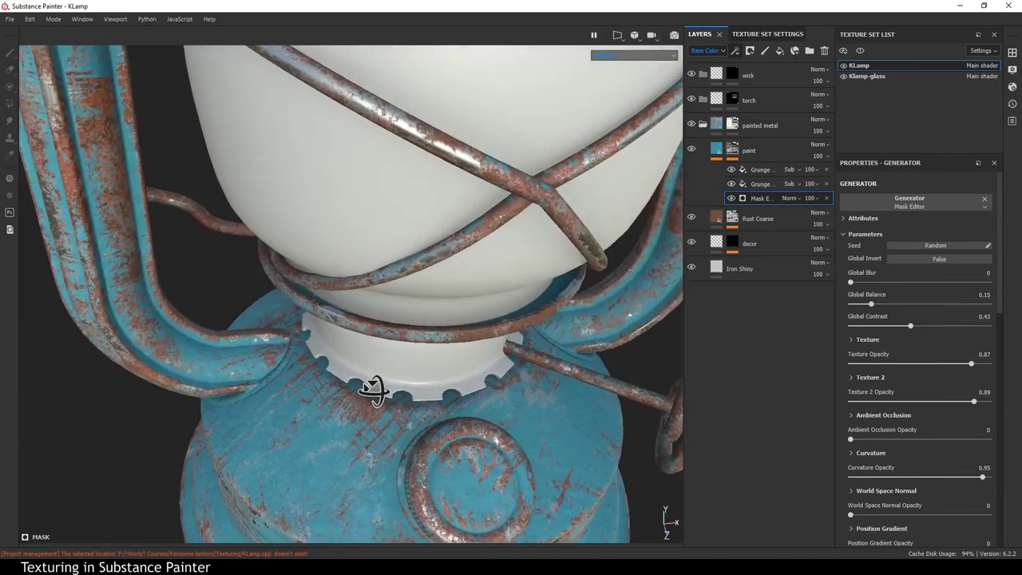
scroll(402, 383, up, 2)
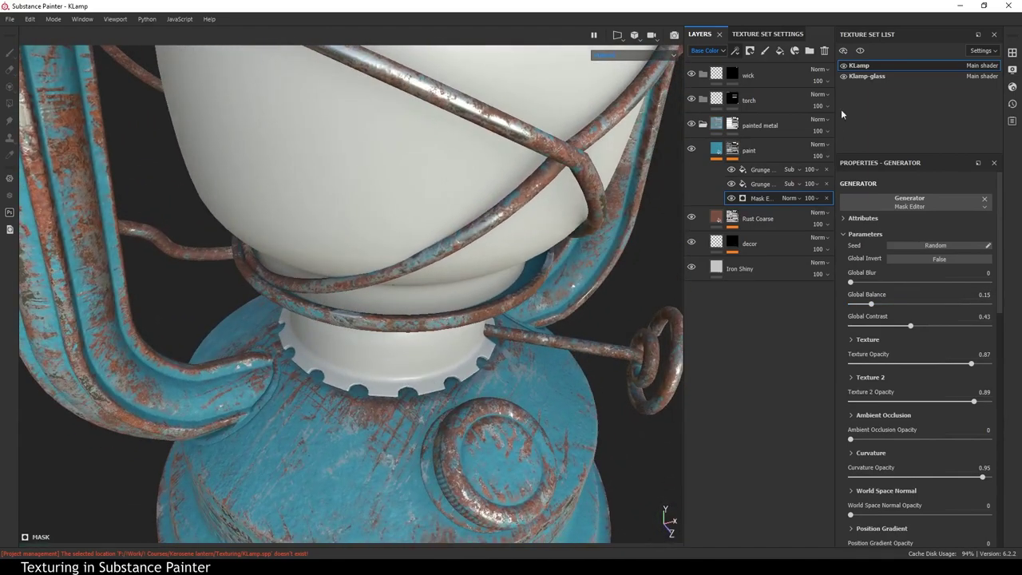
click(844, 76)
alt+drag(479, 200, 418, 144)
alt+middle_drag(399, 429, 379, 326)
alt+right_drag(378, 327, 503, 479)
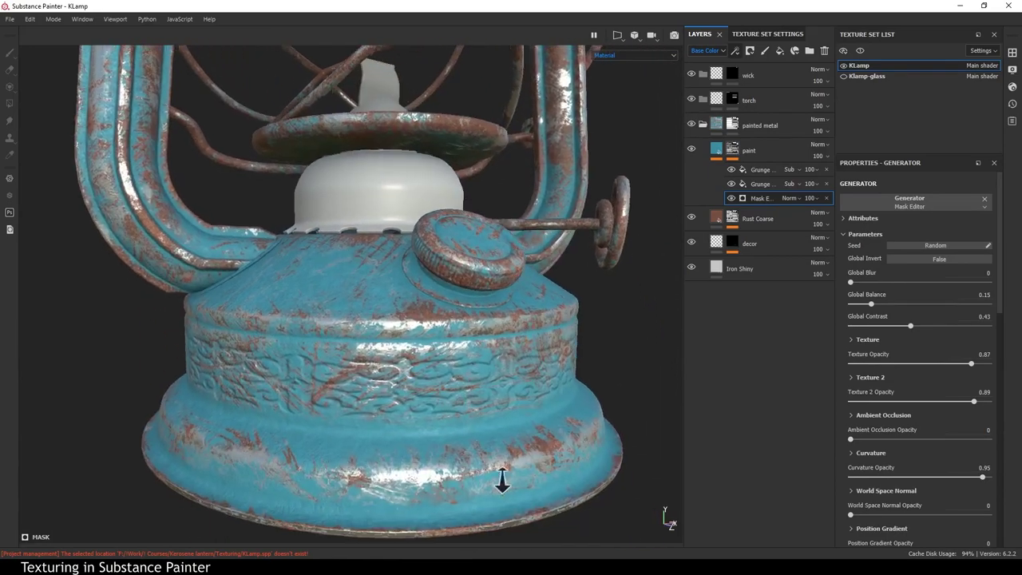
alt+drag(502, 479, 524, 383)
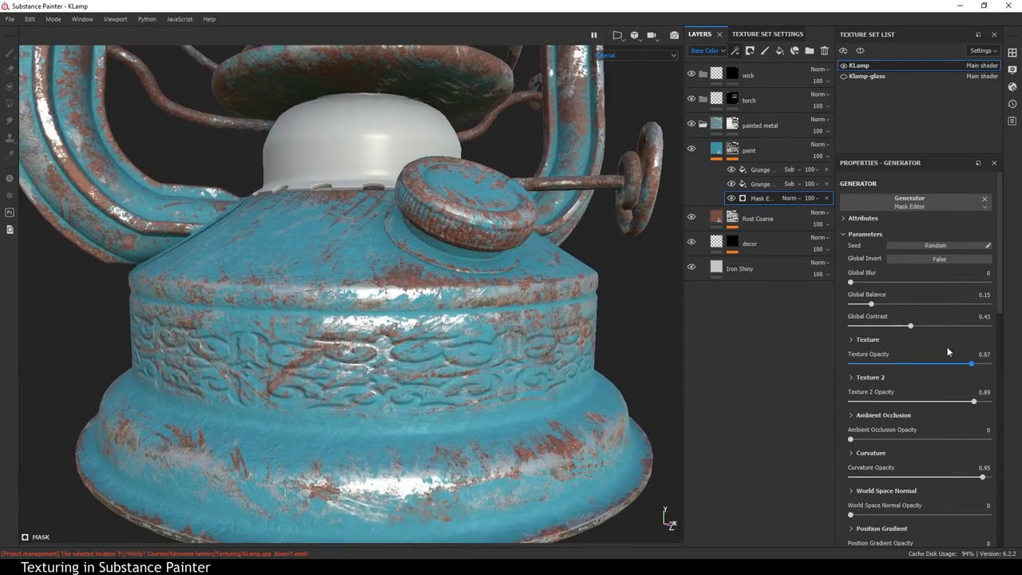
Use the decor mask anchor point as the generator's Micro Height input.
scroll(948, 352, down, 5)
scroll(948, 351, down, 3)
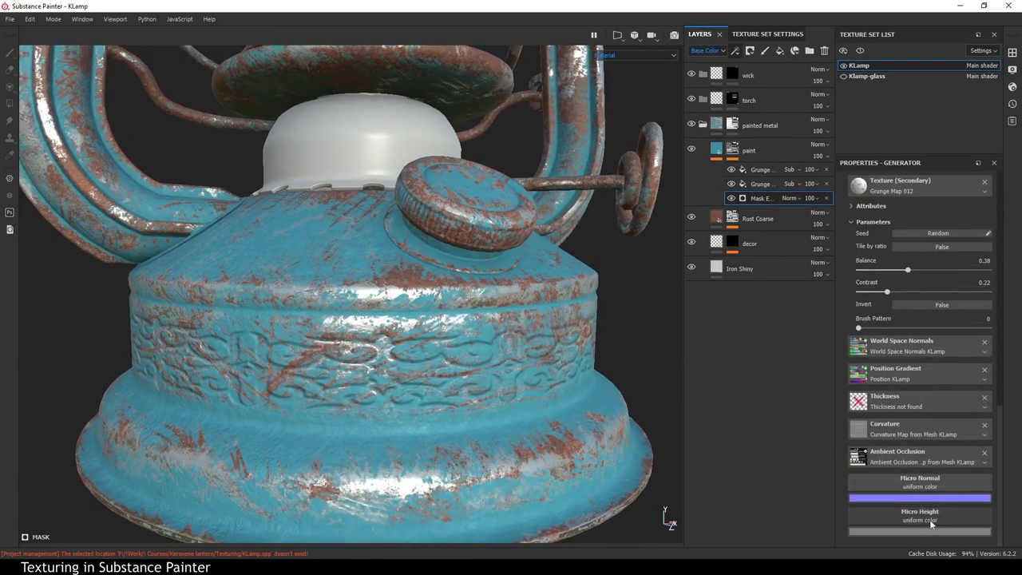
click(902, 373)
click(944, 369)
click(899, 386)
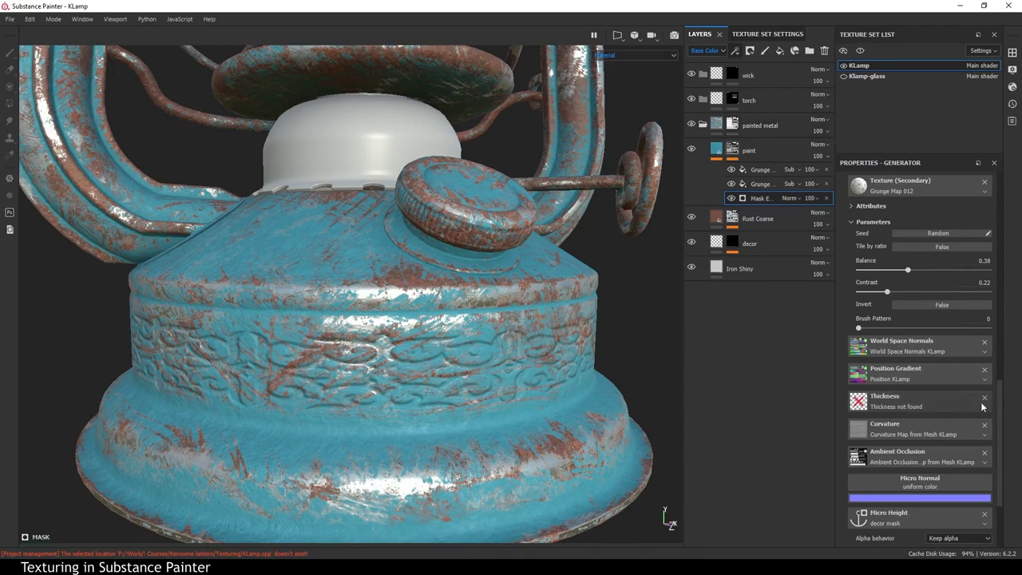
Enable Micro Height under Micro Details and set Height Details Intensity to 2.
scroll(986, 383, up, 2)
scroll(994, 327, up, 3)
scroll(990, 319, up, 1)
click(870, 283)
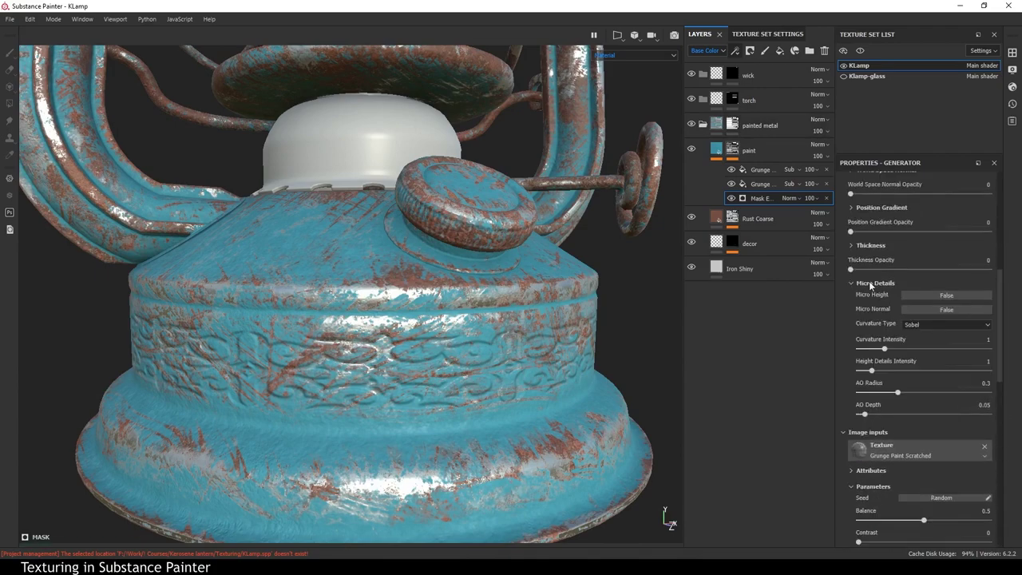
click(924, 295)
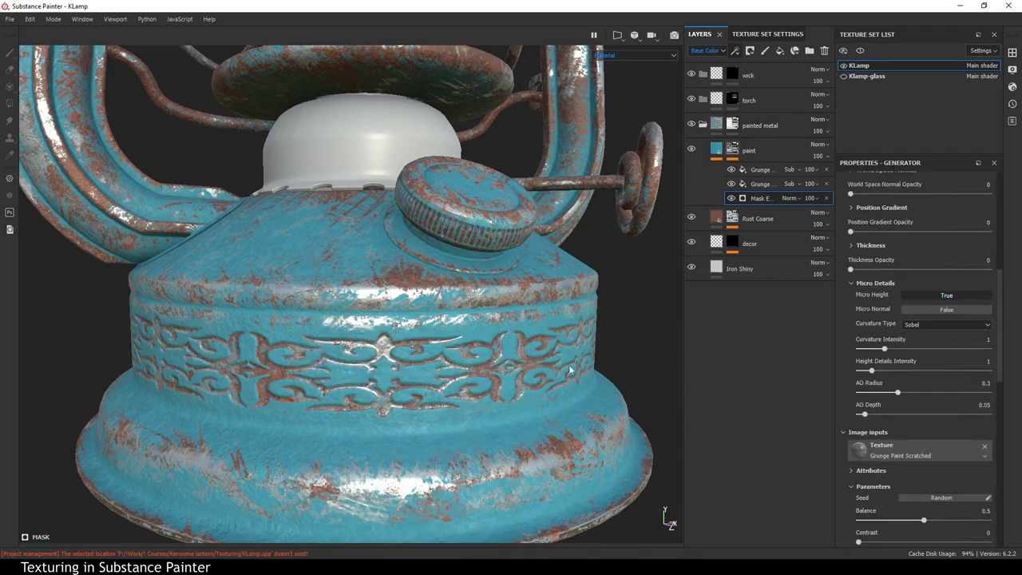
drag(1003, 364, 941, 523)
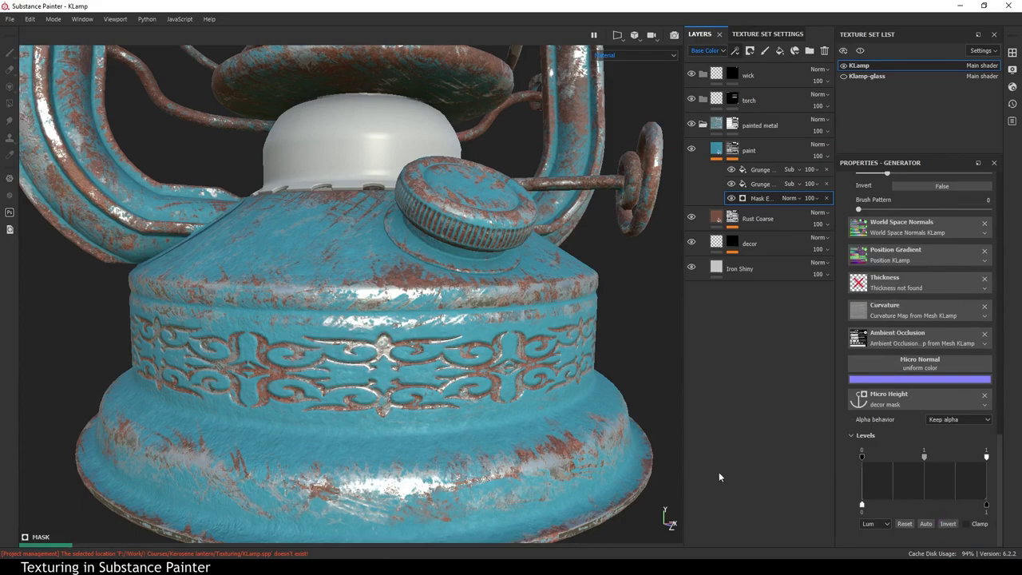
scroll(918, 383, up, 3)
scroll(926, 352, up, 3)
scroll(929, 339, up, 2)
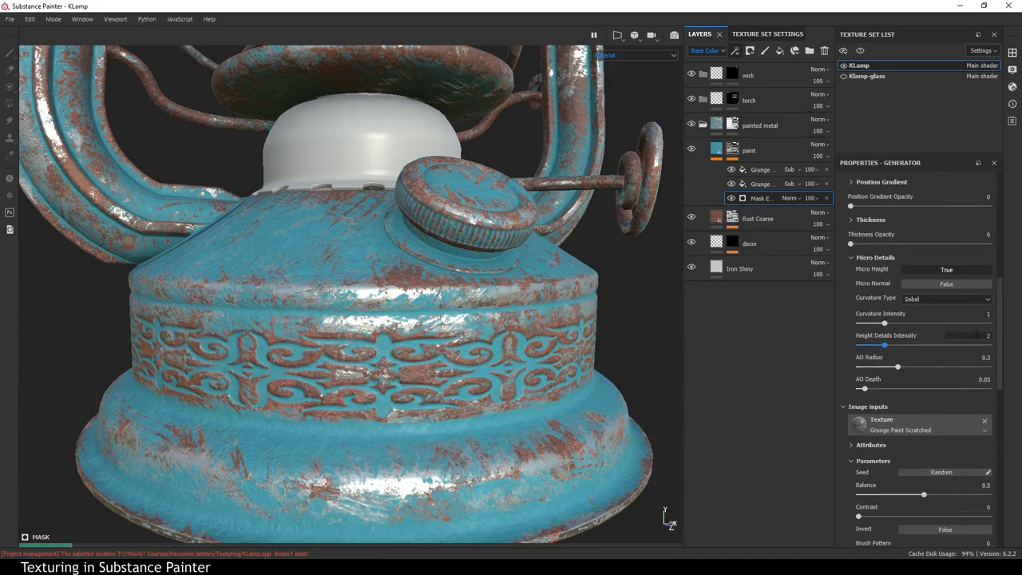
Review the result under rotated lighting from above the lantern's top cap.
shift+right_drag(548, 407, 559, 402)
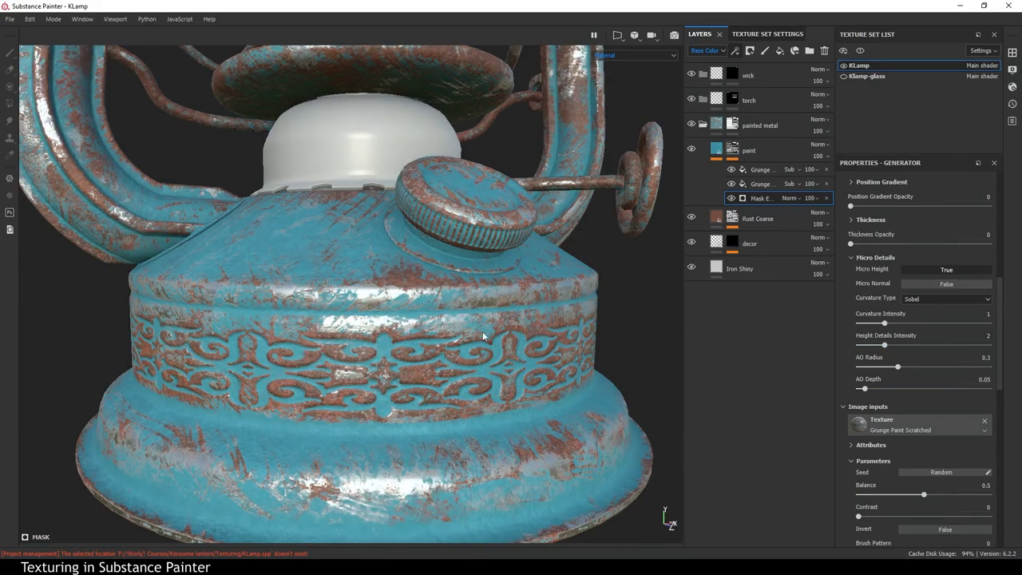
alt+drag(559, 401, 483, 350)
scroll(491, 355, down, 3)
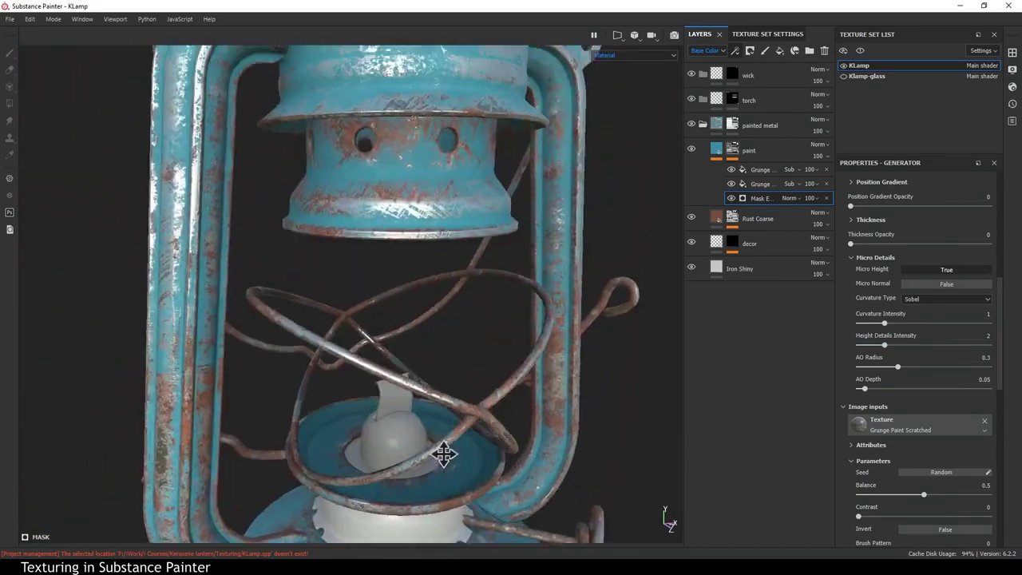
alt+middle_drag(491, 354, 467, 429)
mouse_move(467, 428)
alt+mouse_down()
mouse_move(456, 372)
mouse_move(511, 320)
alt+mouse_up()
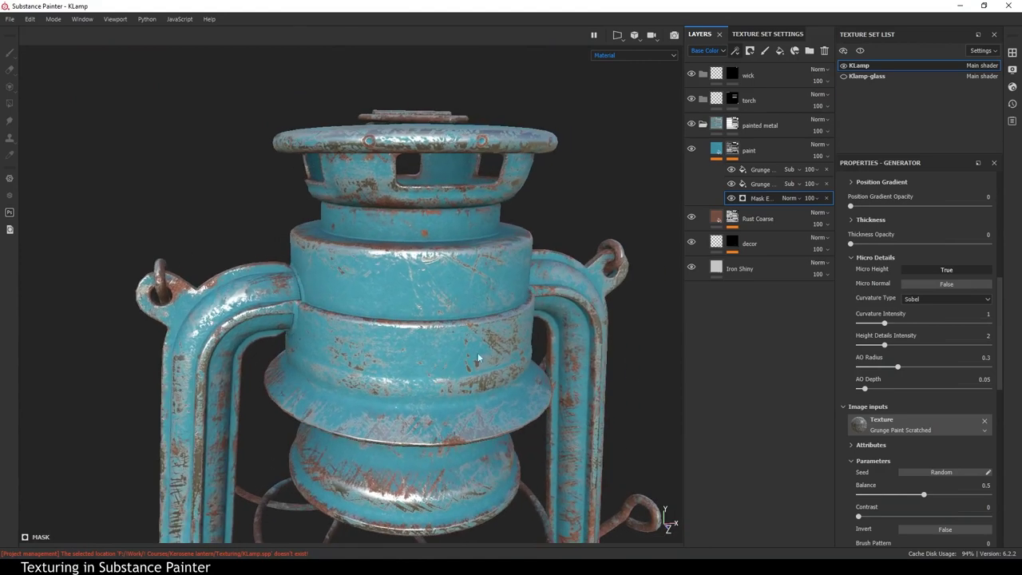
click(758, 169)
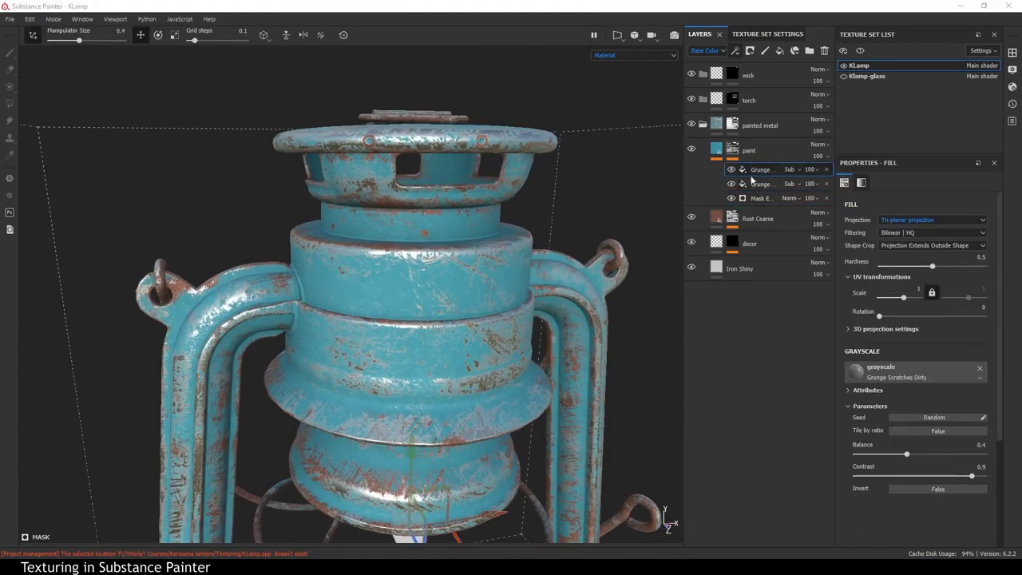
Add a Subtract-blended paint layer to the paint layer's mask.
right_click(757, 170)
click(786, 174)
click(789, 169)
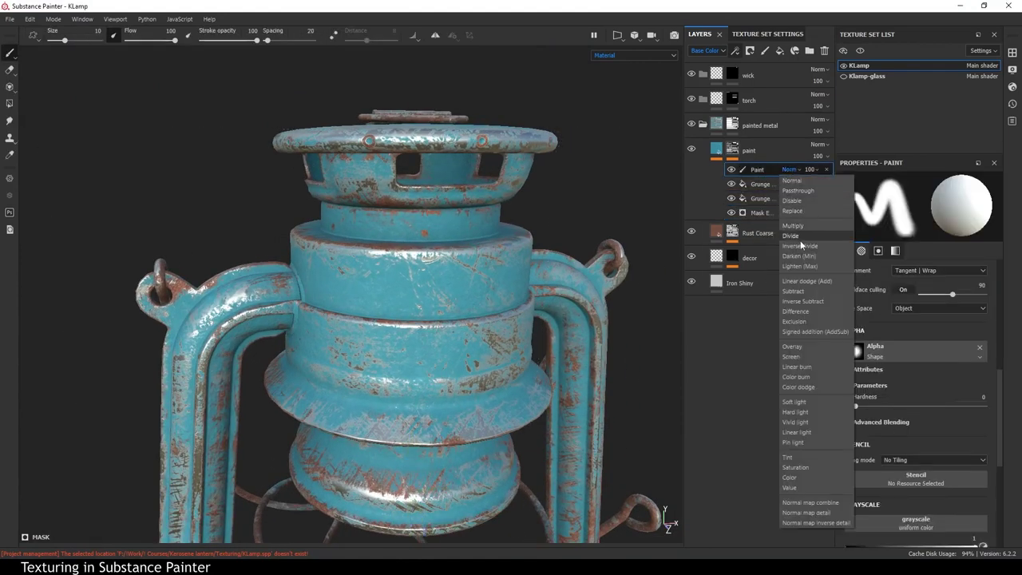
click(798, 292)
Load the Leaks Heavy particle brush from the Shelf's Particles.
click(1013, 52)
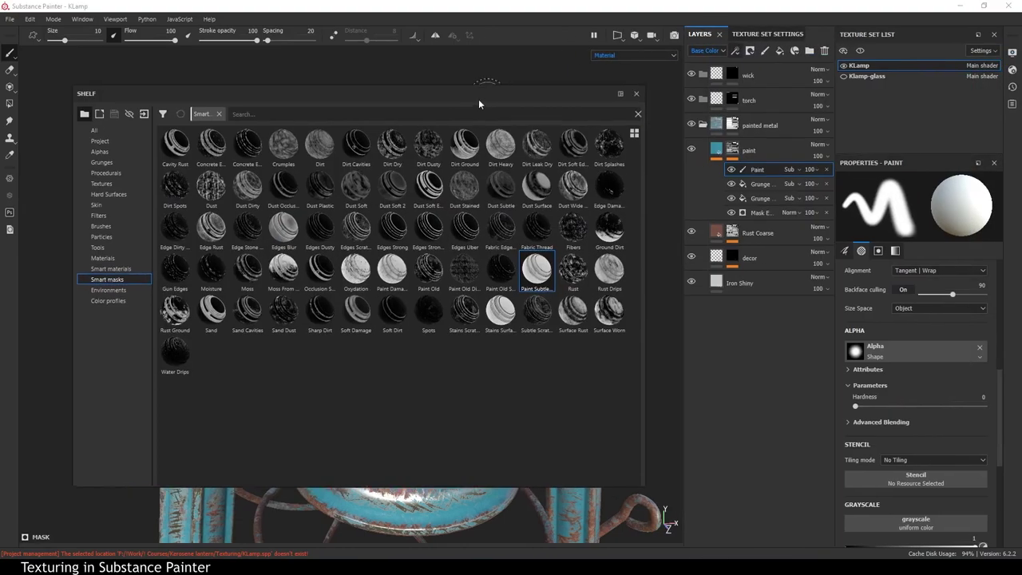
click(132, 242)
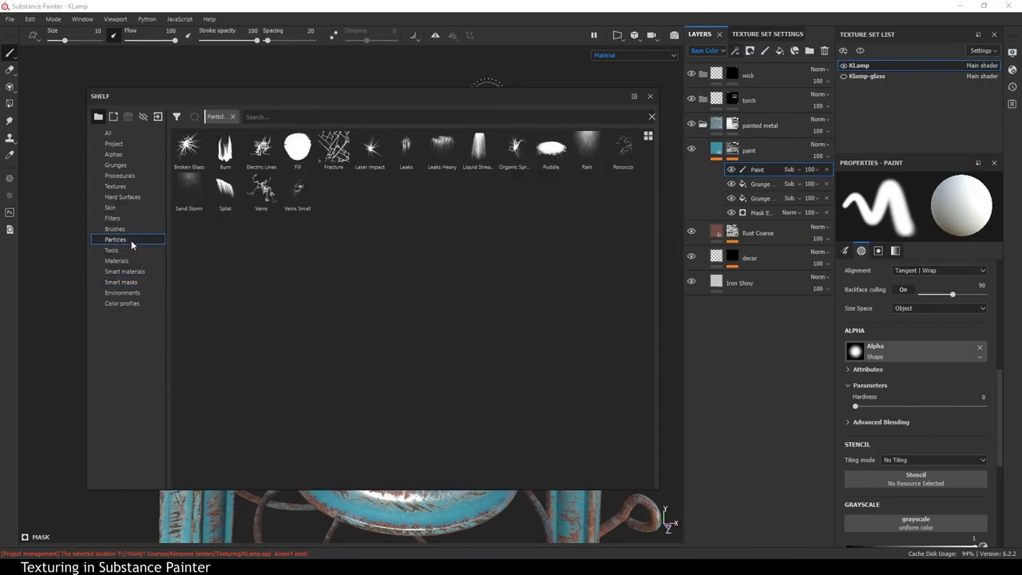
click(441, 150)
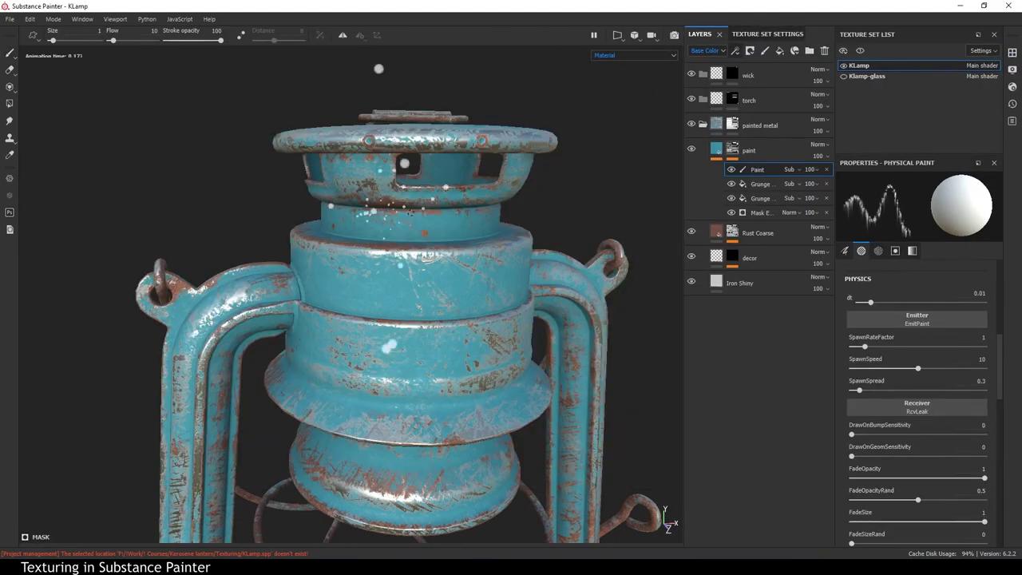
Orbit around the lantern to inspect the handles, top and bell.
alt+drag(359, 292, 239, 293)
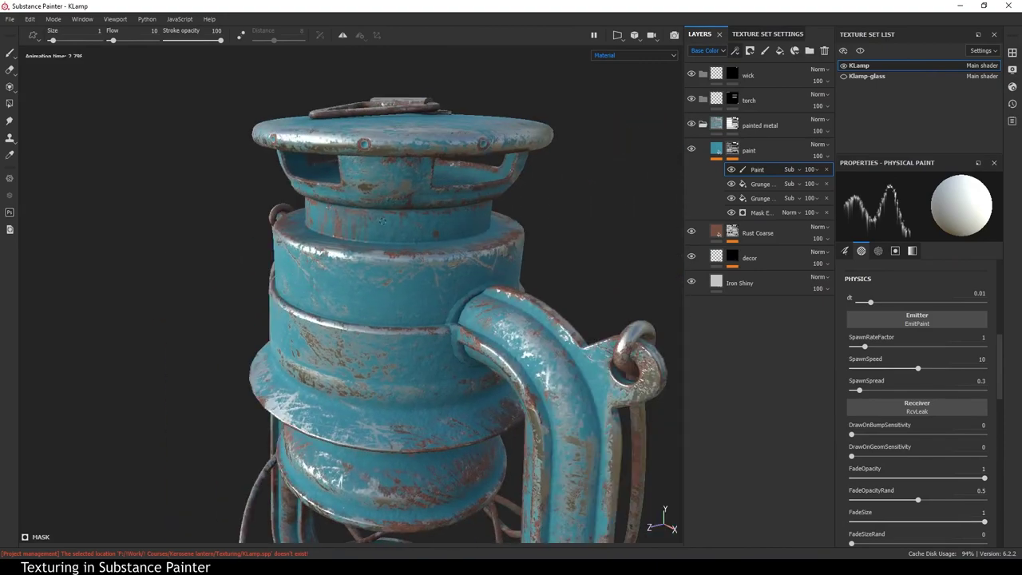
mouse_move(501, 269)
alt+mouse_down()
mouse_move(532, 255)
mouse_move(452, 269)
alt+mouse_up()
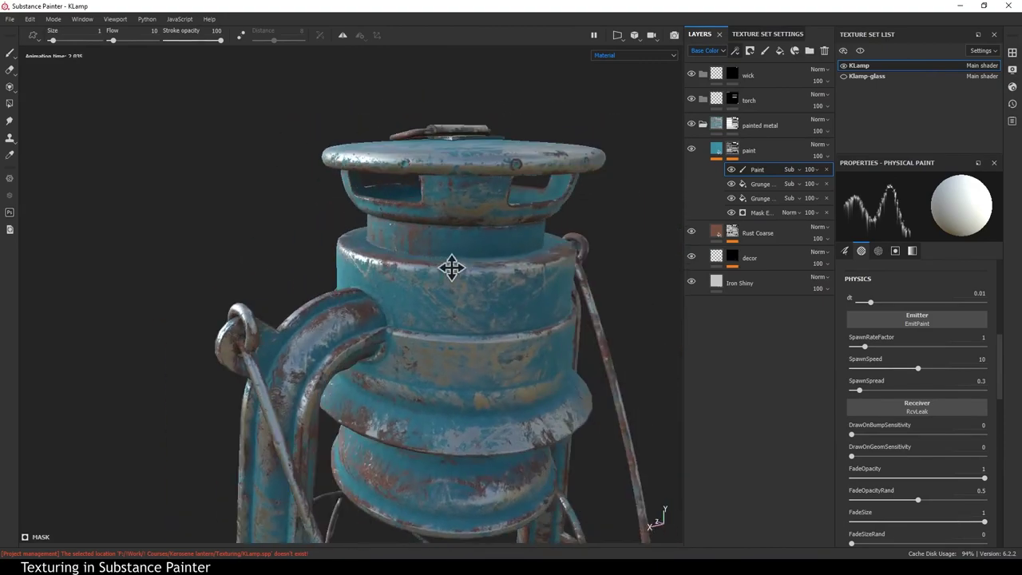
alt+right_drag(452, 269, 469, 317)
mouse_move(447, 335)
alt+mouse_down()
mouse_move(398, 354)
mouse_move(518, 267)
alt+mouse_up()
mouse_move(420, 274)
alt+mouse_down()
mouse_move(586, 255)
mouse_move(469, 236)
alt+mouse_up()
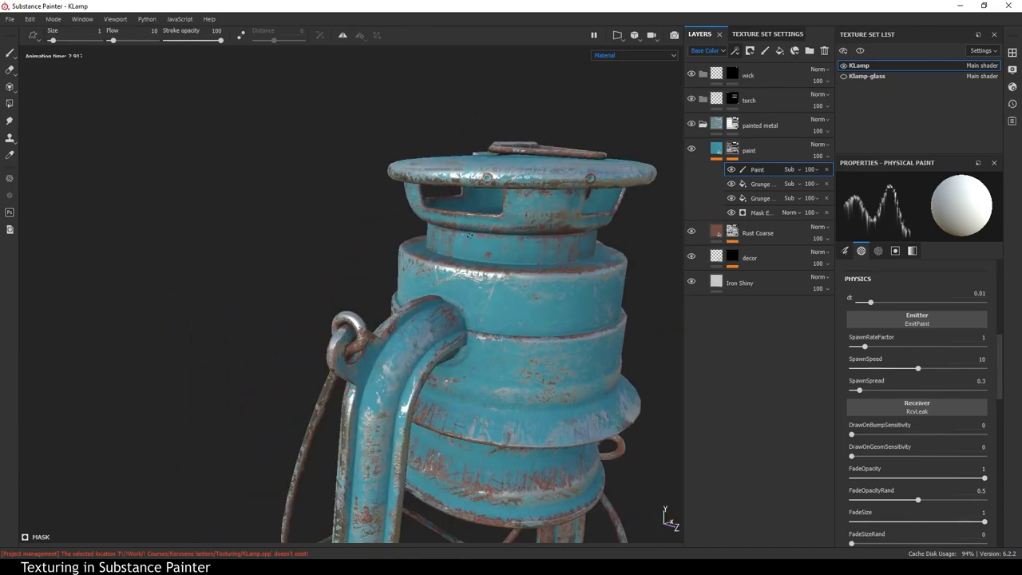
mouse_move(605, 297)
alt+mouse_down()
mouse_move(632, 324)
mouse_move(372, 327)
mouse_move(489, 326)
mouse_move(521, 461)
mouse_move(392, 340)
mouse_move(511, 413)
mouse_move(516, 400)
alt+mouse_up()
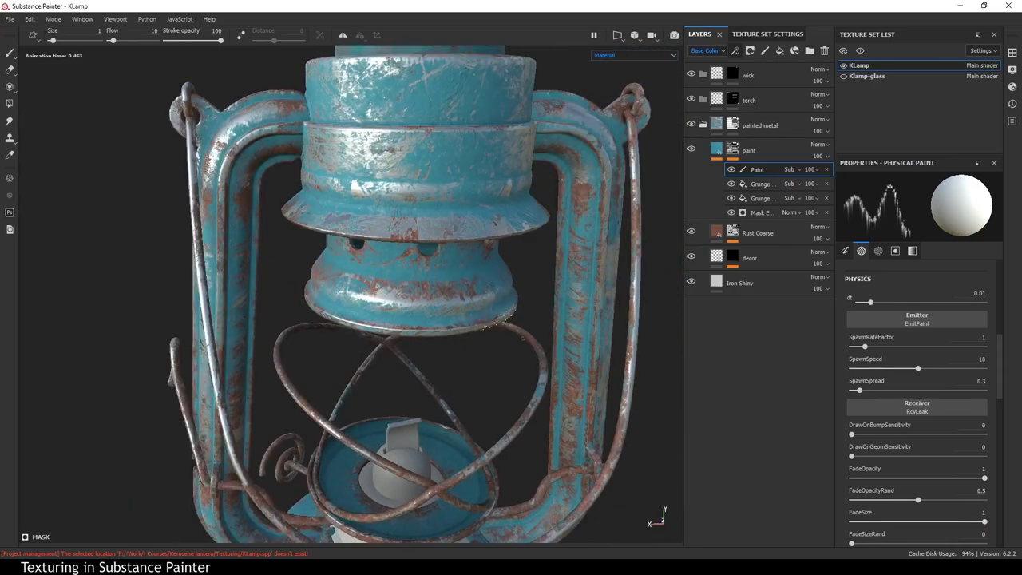
mouse_move(521, 337)
alt+mouse_down()
mouse_move(439, 327)
mouse_move(440, 365)
mouse_move(461, 296)
alt+mouse_up()
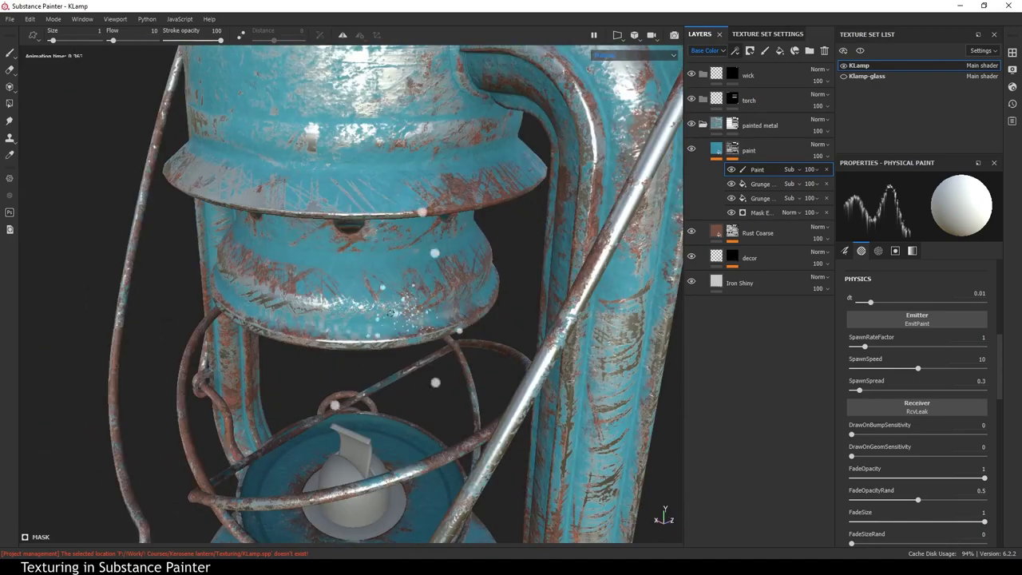
mouse_move(383, 326)
alt+mouse_down()
mouse_move(433, 376)
mouse_move(436, 293)
alt+mouse_up()
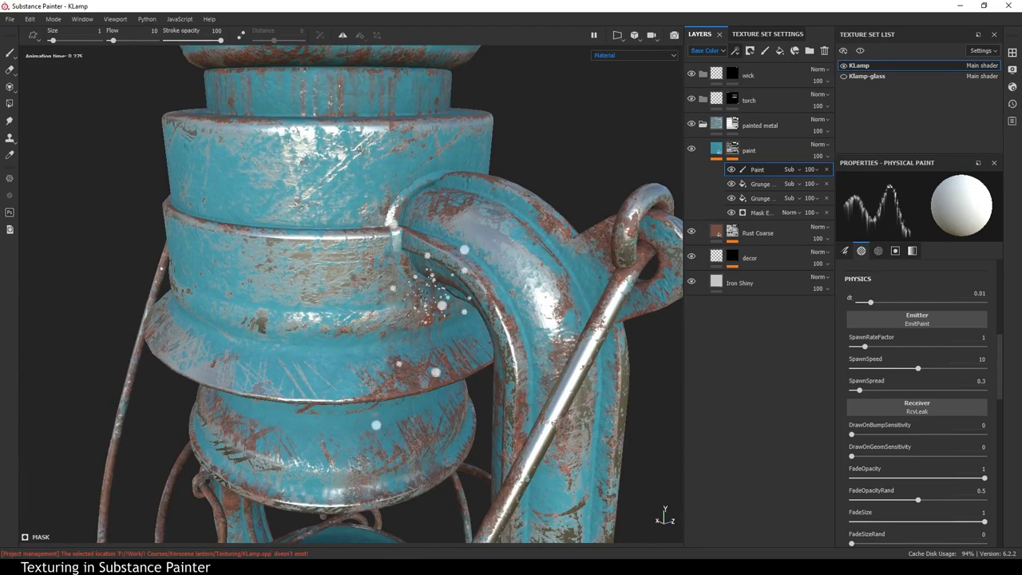
mouse_move(394, 224)
alt+mouse_down()
mouse_move(354, 365)
mouse_move(520, 338)
mouse_move(419, 199)
mouse_move(285, 335)
mouse_move(582, 407)
mouse_move(404, 327)
alt+mouse_up()
Rotate the environment lighting and orbit to close views of the lantern base.
shift+right_drag(404, 326, 431, 327)
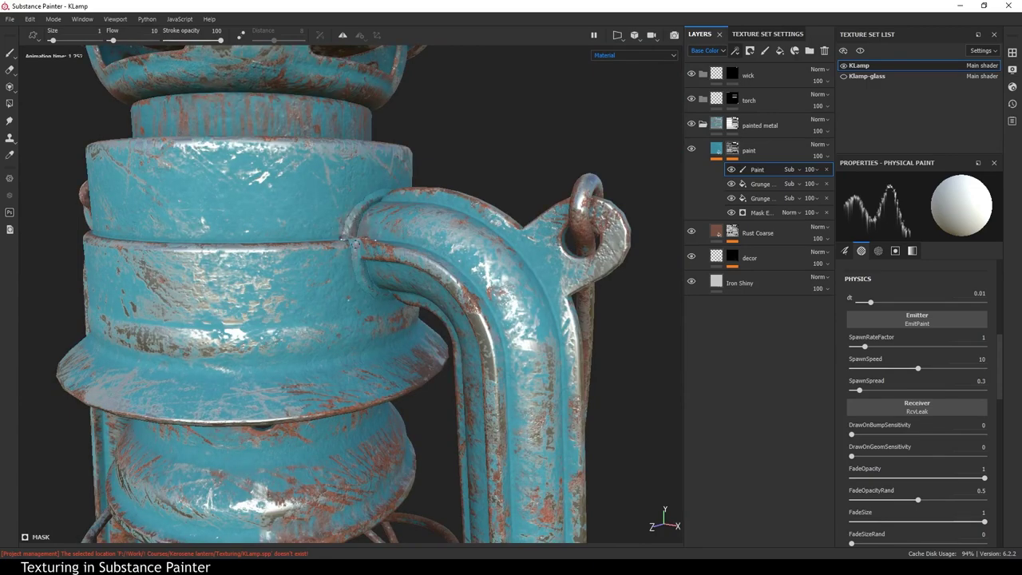
mouse_move(431, 326)
alt+mouse_down()
mouse_move(525, 399)
mouse_move(539, 387)
alt+mouse_up()
alt+right_drag(479, 320, 395, 250)
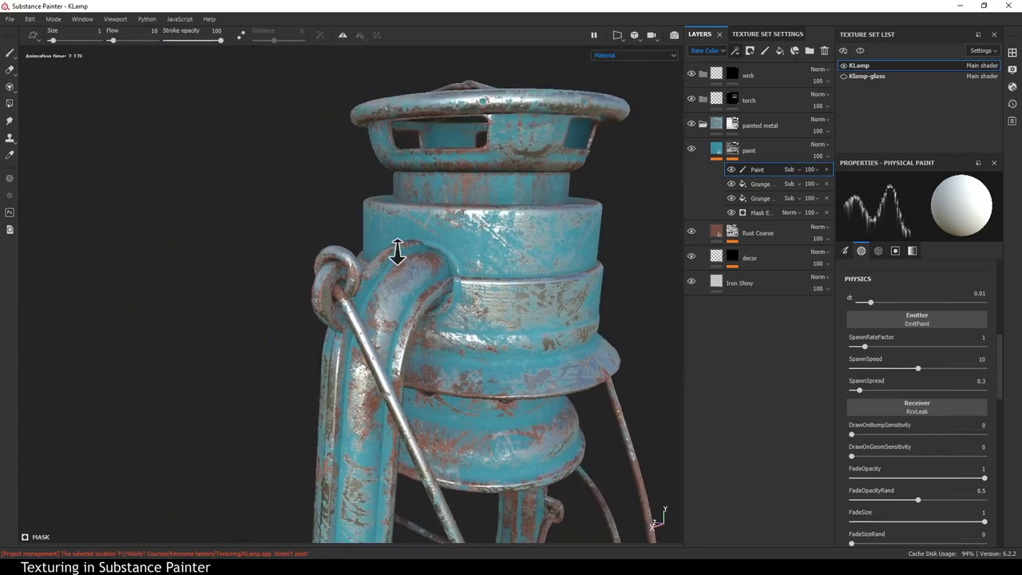
mouse_move(395, 251)
alt+mouse_down()
mouse_move(394, 359)
mouse_move(395, 239)
mouse_move(479, 208)
alt+mouse_up()
alt+drag(535, 225, 542, 264)
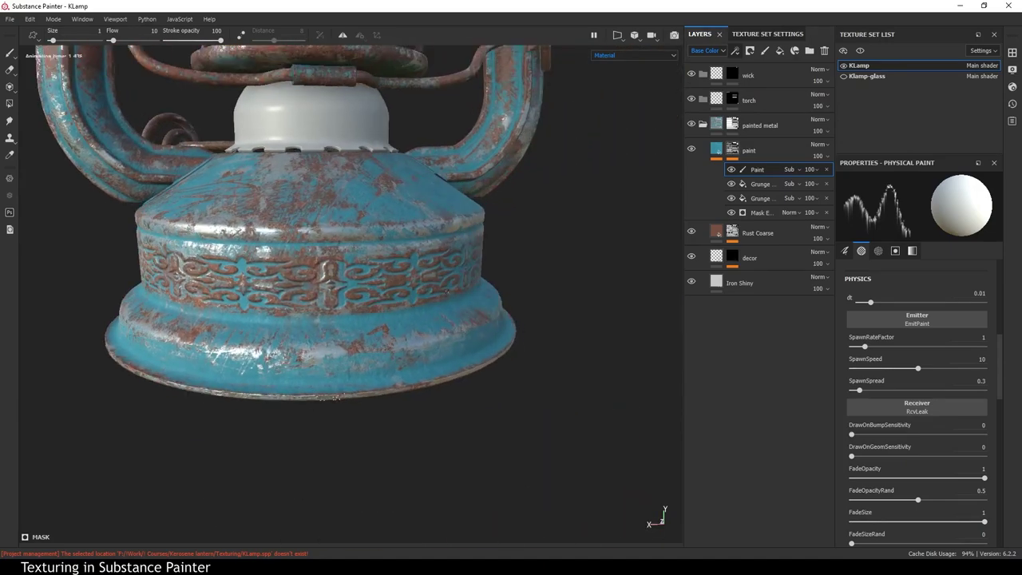
mouse_move(479, 257)
alt+mouse_down()
mouse_move(507, 299)
mouse_move(535, 303)
alt+mouse_up()
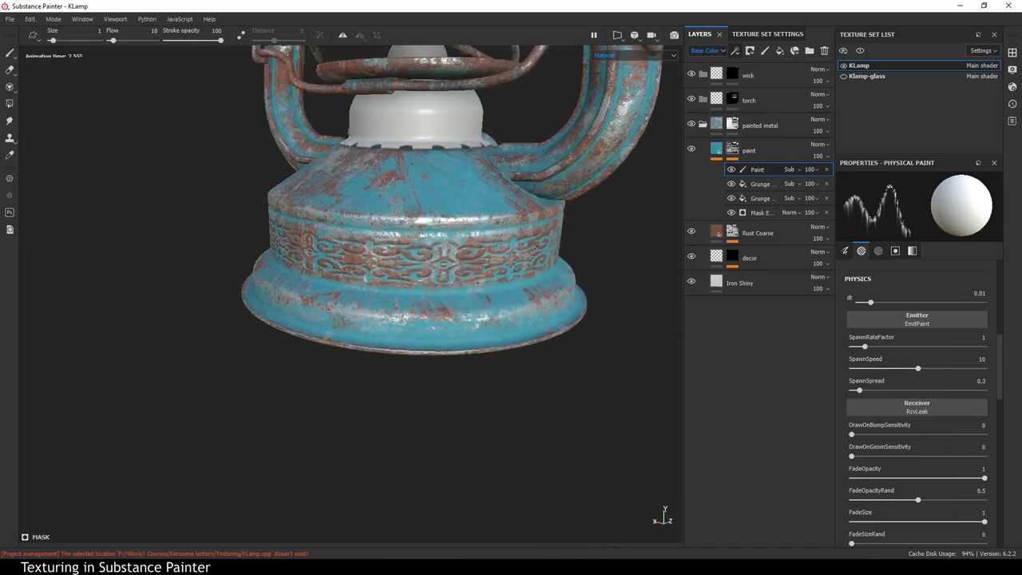
scroll(346, 210, up, 2)
alt+drag(347, 210, 446, 170)
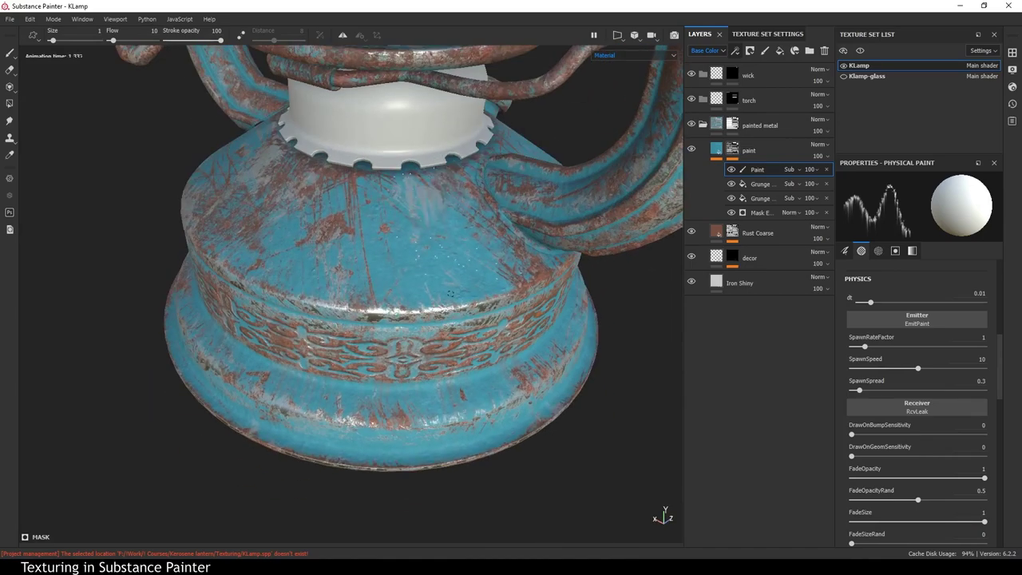
alt+drag(451, 294, 347, 380)
scroll(347, 380, up, 2)
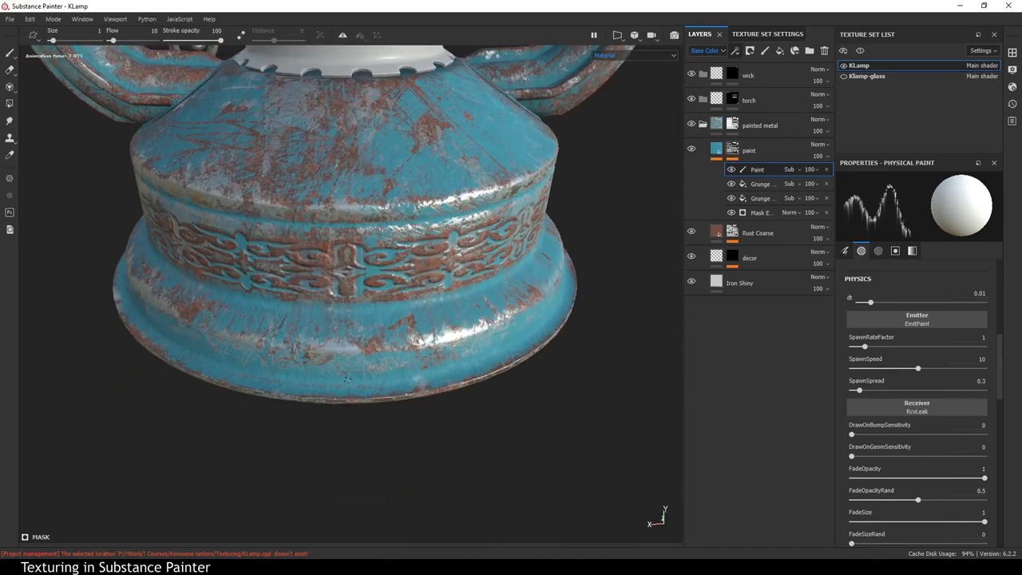
alt+drag(547, 348, 297, 389)
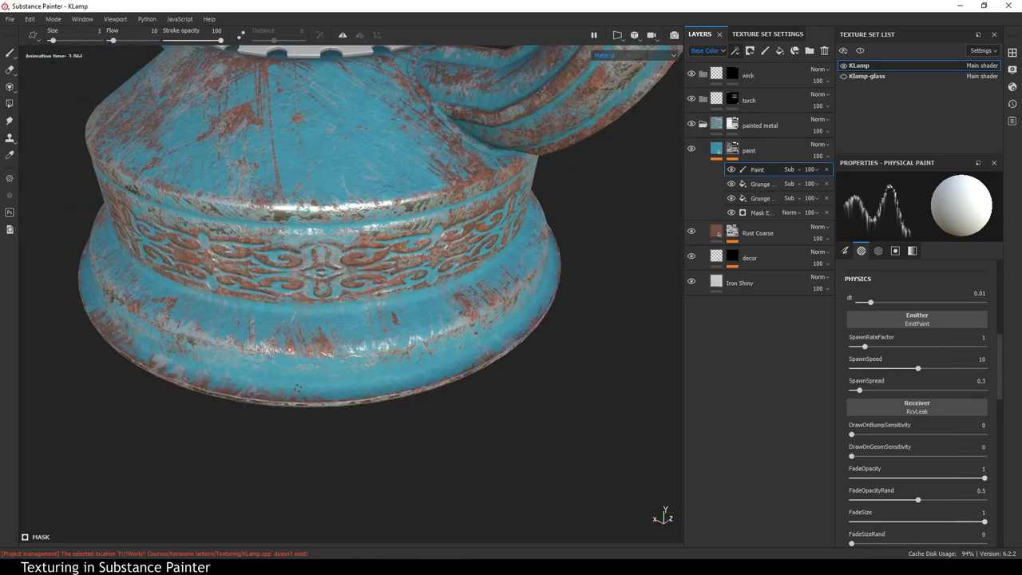
mouse_move(524, 387)
alt+mouse_down()
mouse_move(452, 370)
mouse_move(450, 385)
alt+mouse_up()
Spray Leaks Heavy wear particles onto the lantern base and burner plate.
click(449, 385)
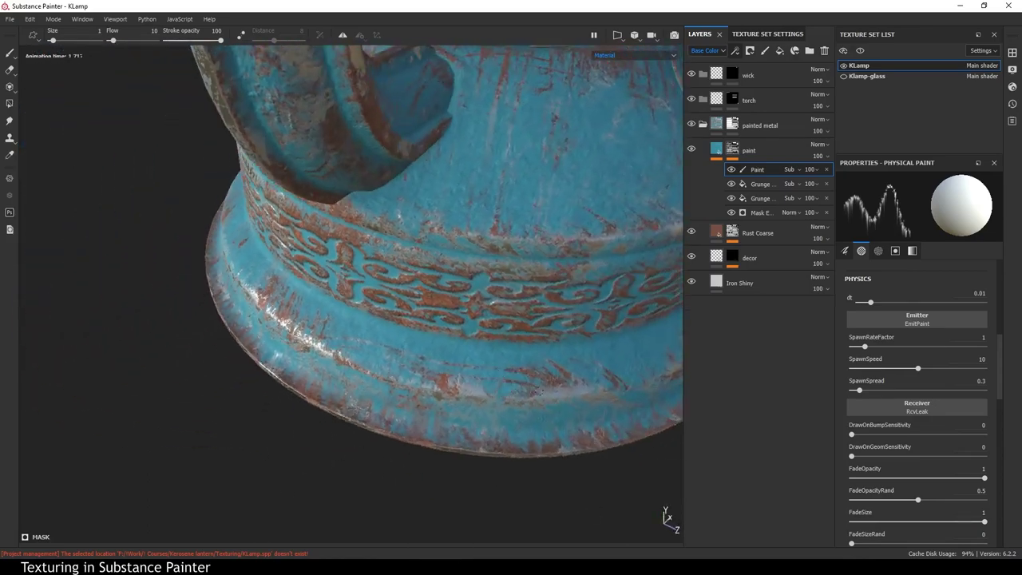
mouse_move(571, 331)
alt+mouse_down()
mouse_move(258, 388)
mouse_move(554, 485)
alt+mouse_up()
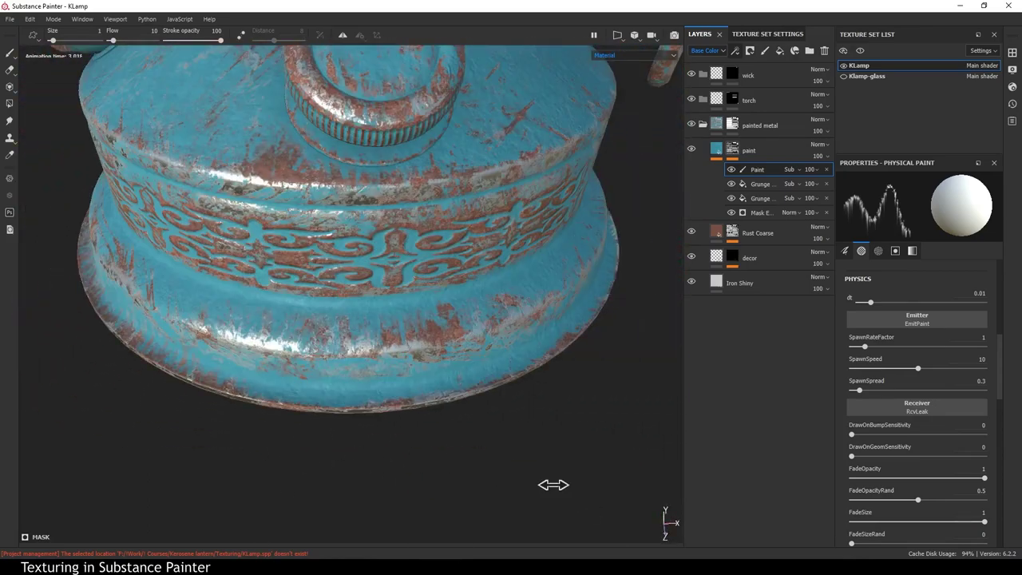
mouse_move(512, 358)
alt+mouse_down()
mouse_move(447, 376)
mouse_move(418, 407)
mouse_move(466, 454)
alt+mouse_up()
alt+drag(604, 424, 489, 328)
mouse_move(603, 377)
alt+mouse_down()
mouse_move(555, 378)
mouse_move(516, 299)
mouse_move(549, 323)
mouse_move(579, 283)
alt+mouse_up()
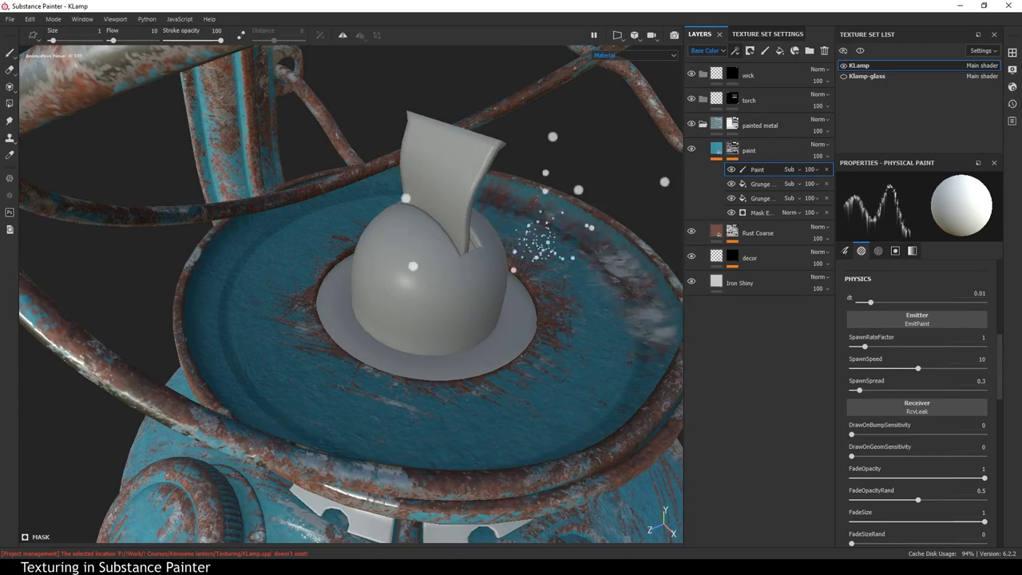
mouse_move(543, 239)
mouse_down()
mouse_move(548, 399)
mouse_move(457, 417)
mouse_up()
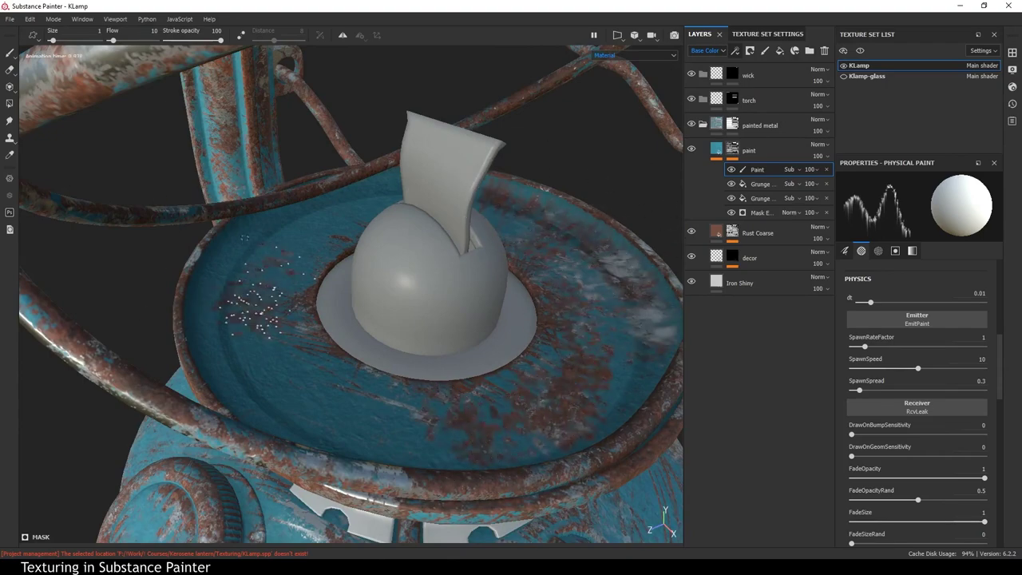
Inspect the burner plate rim, then frame the whole lantern.
mouse_move(239, 240)
alt+mouse_down()
mouse_move(274, 221)
mouse_move(152, 511)
alt+mouse_up()
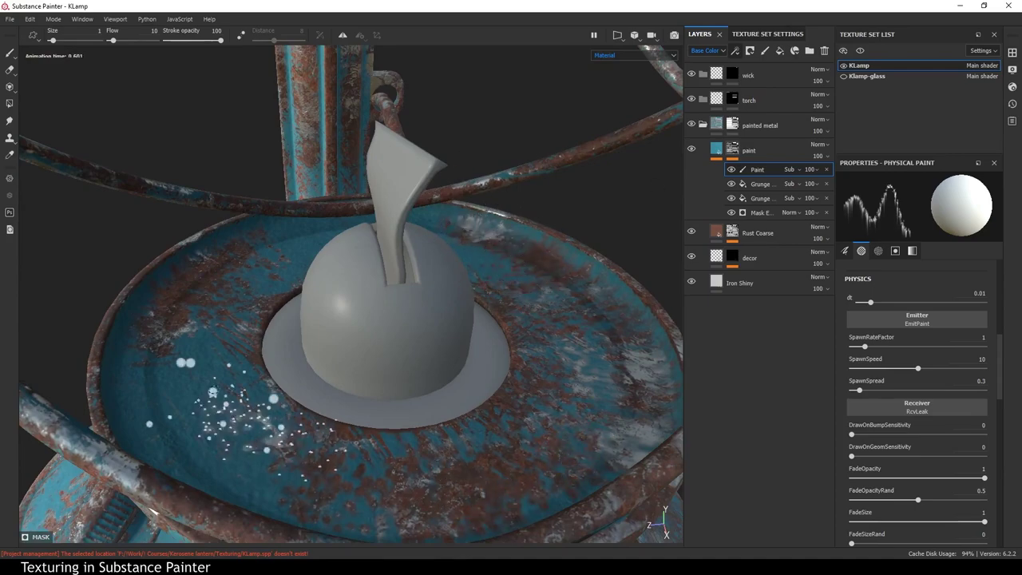
mouse_move(196, 404)
alt+mouse_down()
mouse_move(210, 393)
mouse_move(64, 388)
mouse_move(264, 263)
mouse_move(559, 296)
mouse_move(470, 504)
mouse_move(431, 339)
mouse_move(331, 375)
mouse_move(371, 364)
alt+mouse_up()
mouse_move(371, 363)
alt+right_down()
mouse_move(413, 401)
mouse_move(314, 248)
mouse_move(610, 407)
alt+right_up()
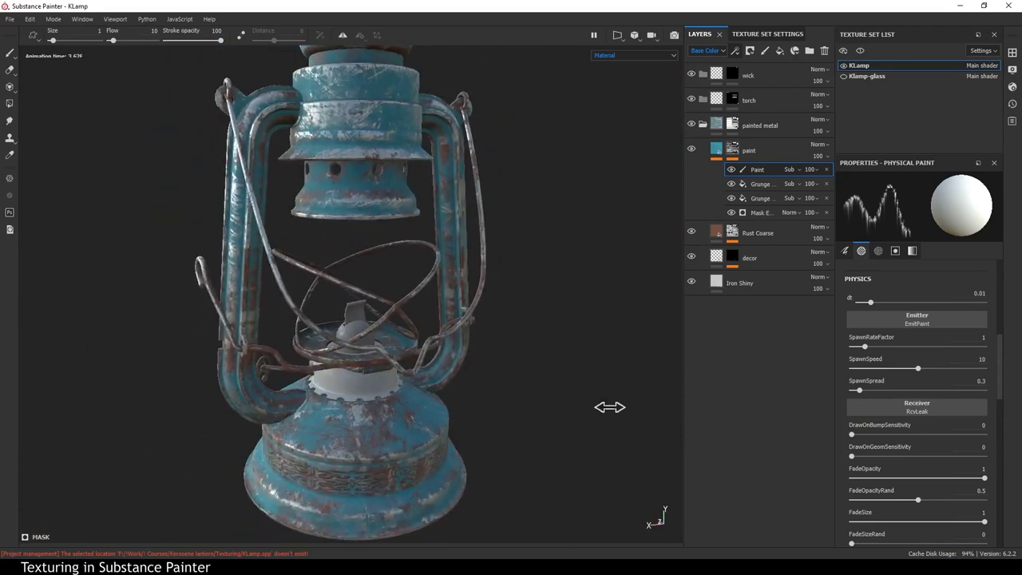
alt+drag(610, 407, 440, 411)
alt+middle_drag(440, 411, 480, 374)
mouse_move(479, 374)
alt+mouse_down()
mouse_move(516, 401)
mouse_move(502, 380)
alt+mouse_up()
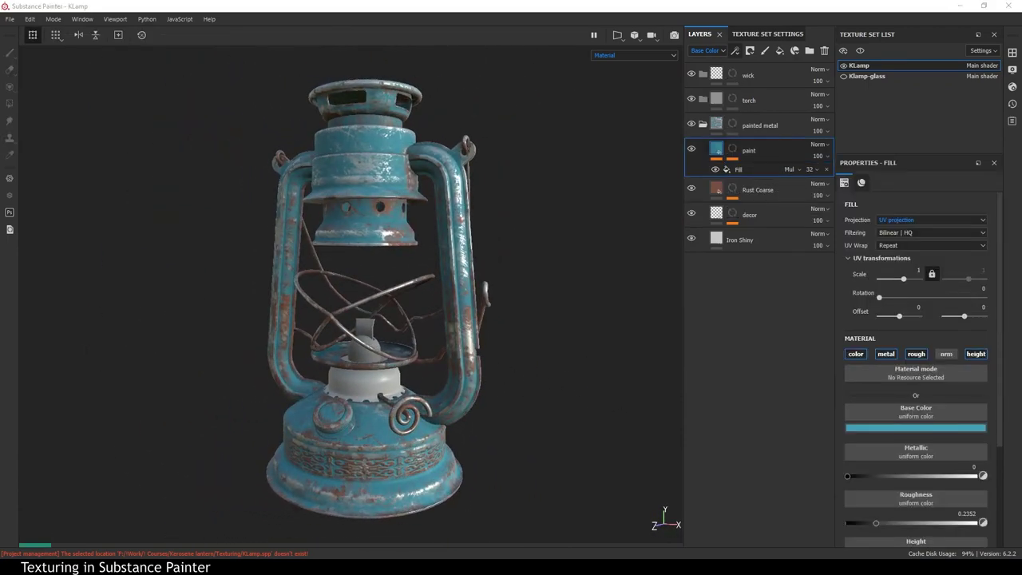
Show only the Roughness channel in the viewport, zoomed in on the lantern base.
alt+right_drag(451, 477, 650, 388)
mouse_move(650, 388)
alt+mouse_down()
mouse_move(381, 264)
mouse_move(433, 338)
alt+mouse_up()
alt+right_drag(433, 338, 429, 457)
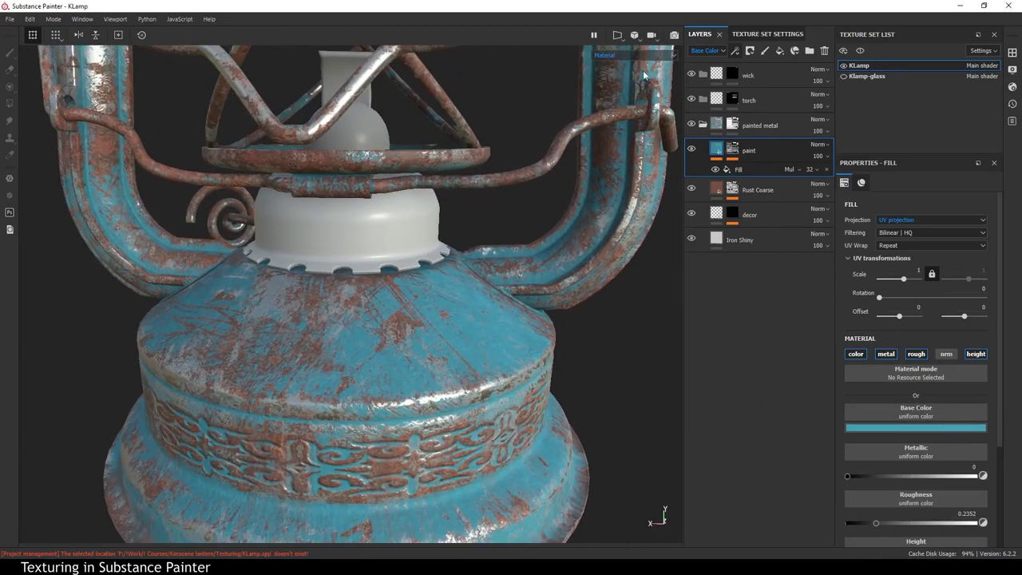
click(613, 56)
click(627, 108)
alt+drag(513, 228, 445, 256)
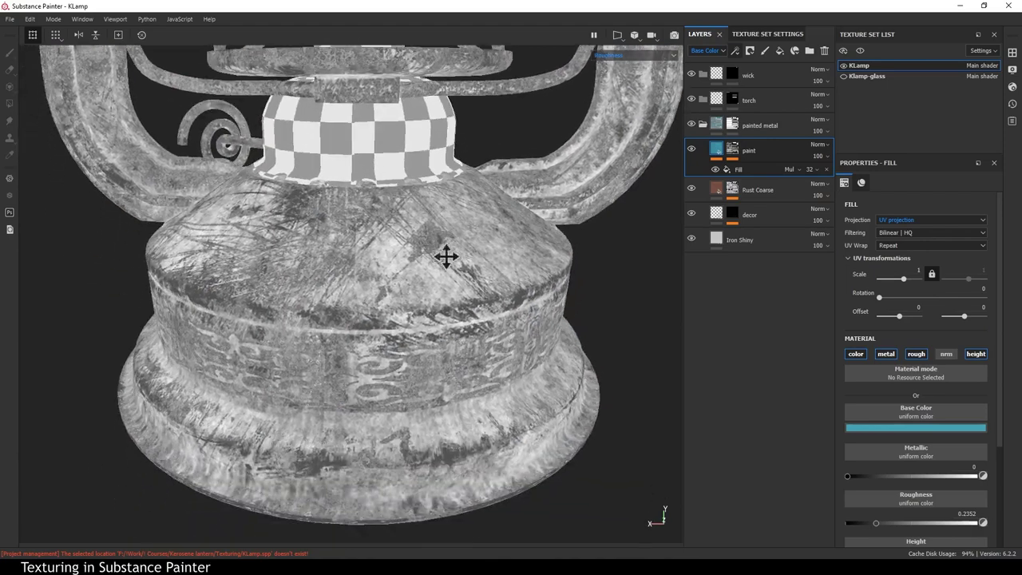
mouse_move(446, 255)
alt+right_down()
mouse_move(325, 258)
mouse_move(408, 271)
alt+right_up()
Switch both Rust Coarse and Iron Shiny to tri-planar projection.
click(758, 190)
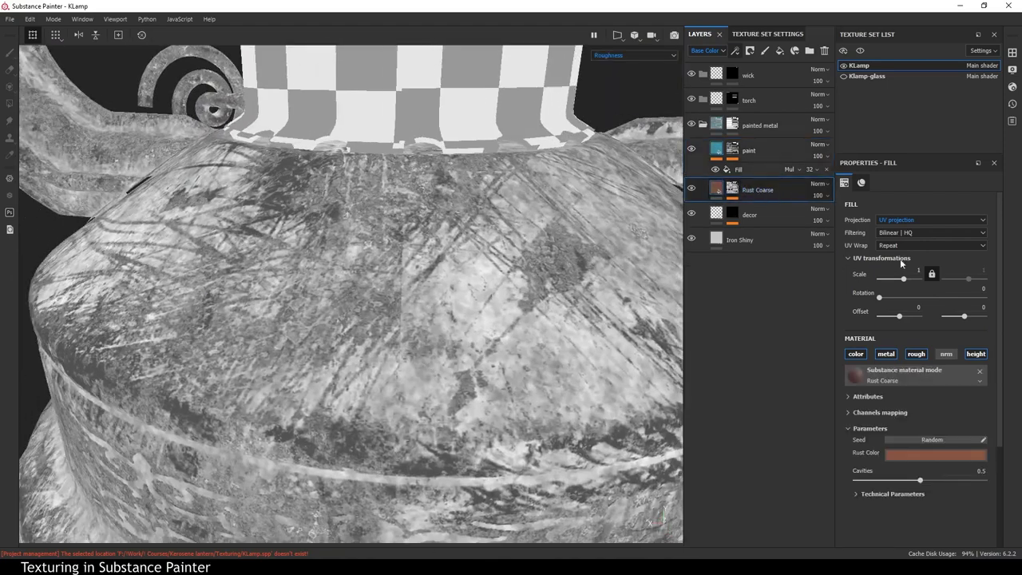
click(910, 220)
click(898, 230)
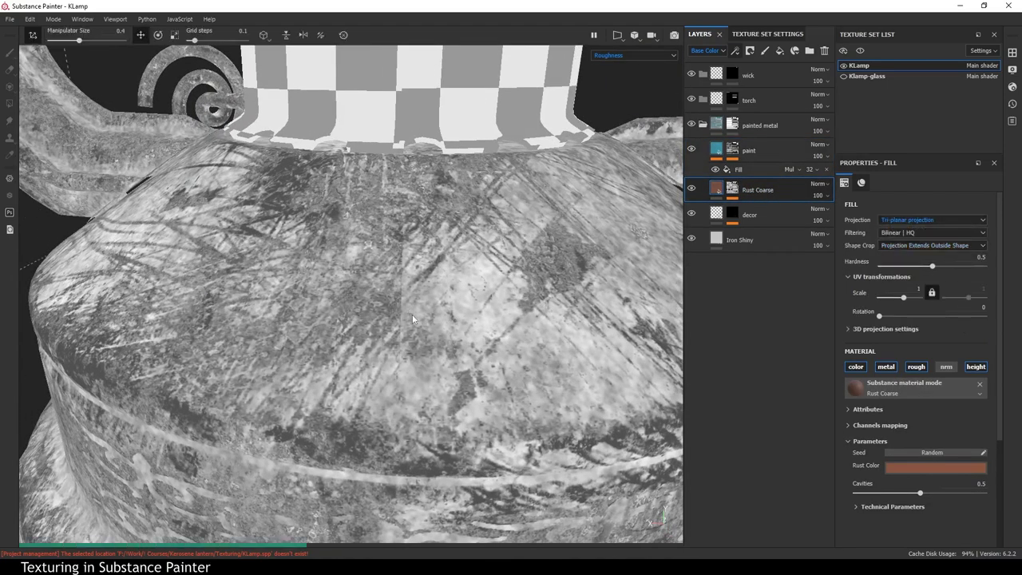
alt+right_drag(404, 311, 375, 288)
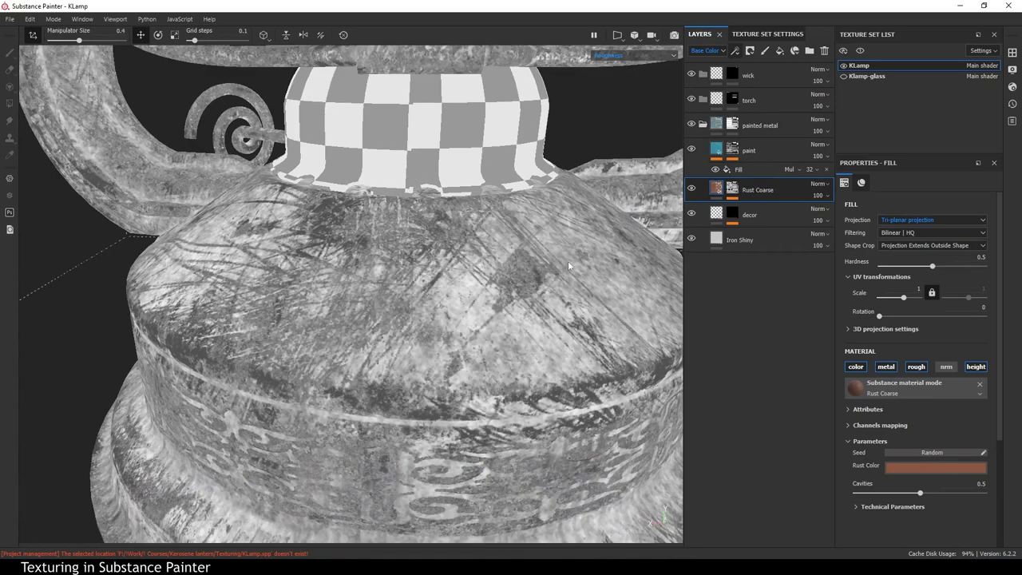
click(786, 245)
click(930, 220)
click(898, 230)
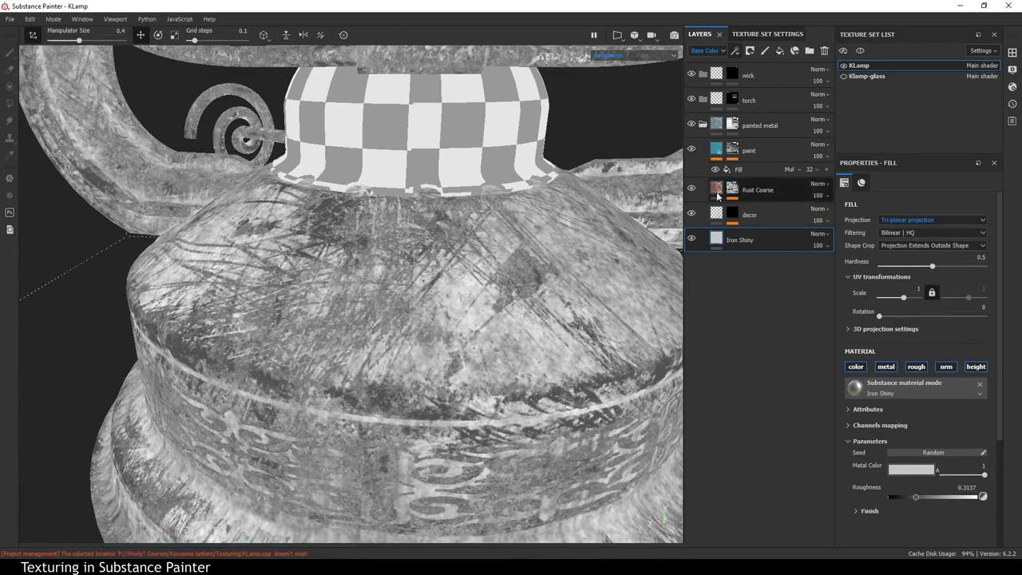
Hide the paint layer and set Iron Shiny roughness to 0.42.
click(767, 152)
click(763, 169)
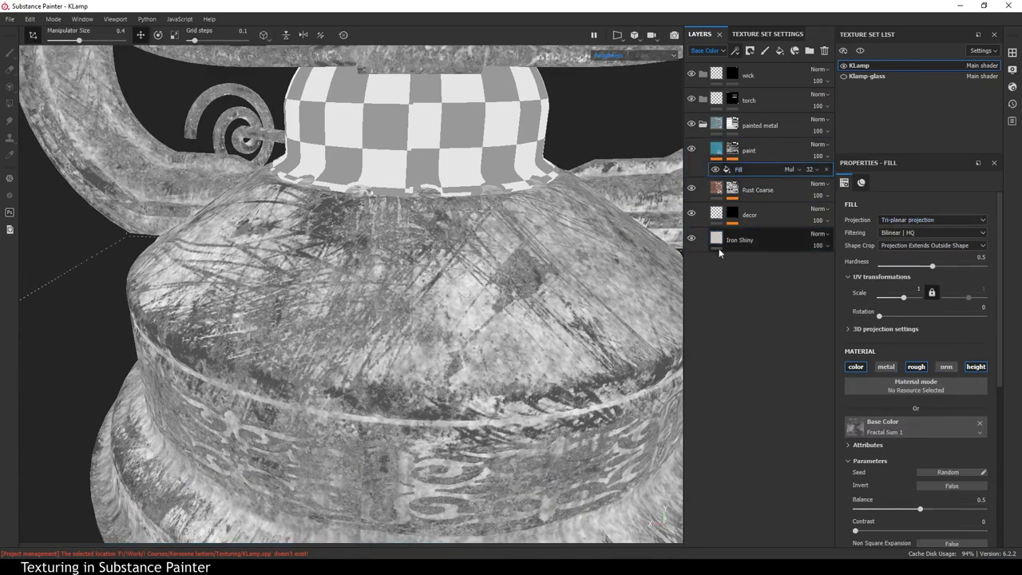
click(754, 193)
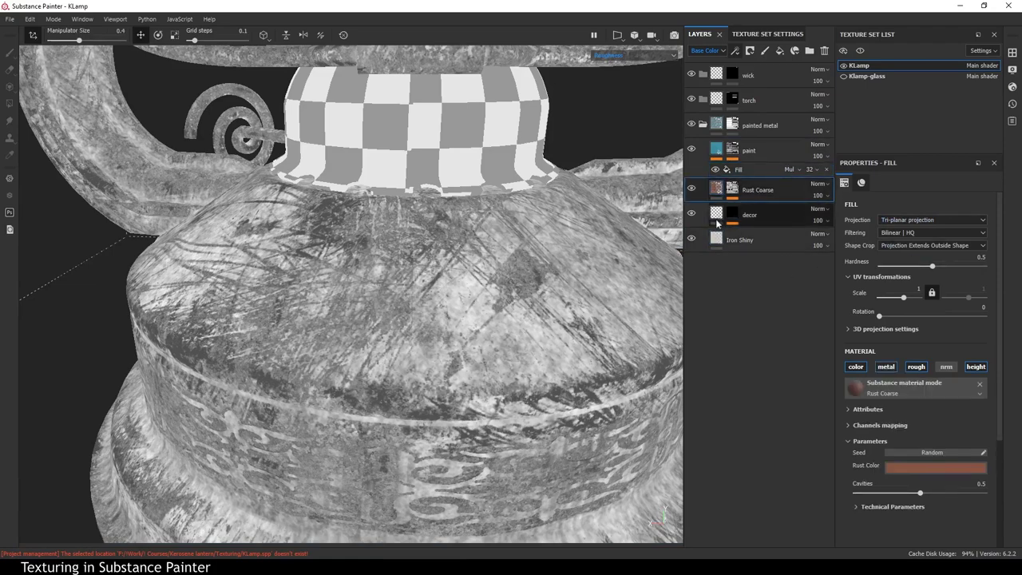
click(742, 241)
scroll(435, 208, down, 3)
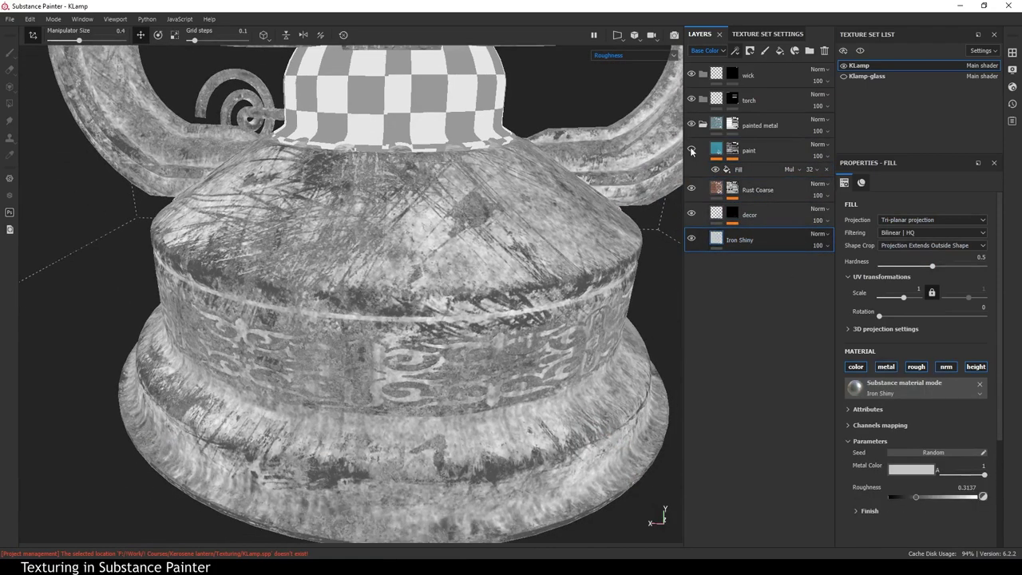
click(692, 150)
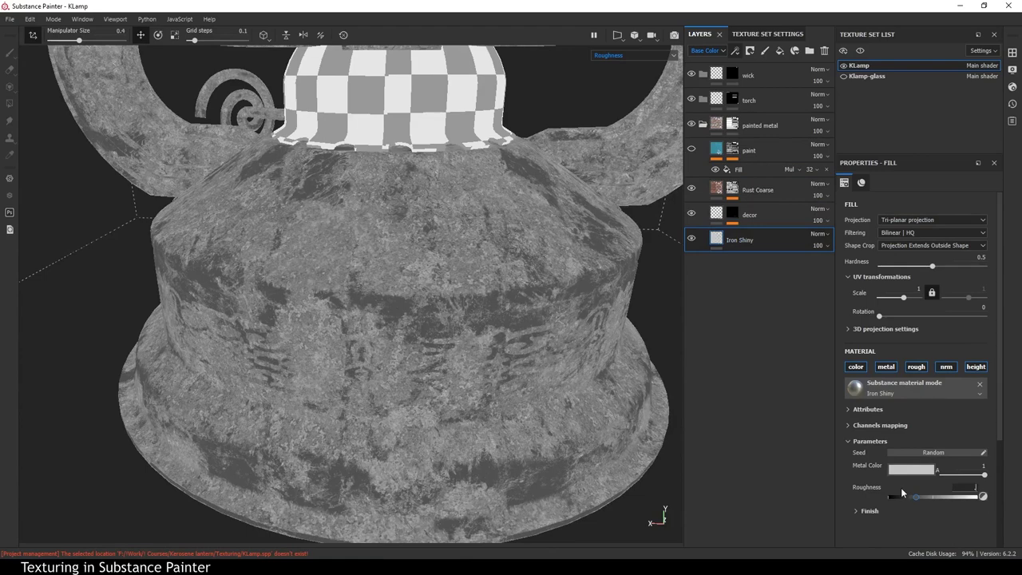
text(.42)
key(Return)
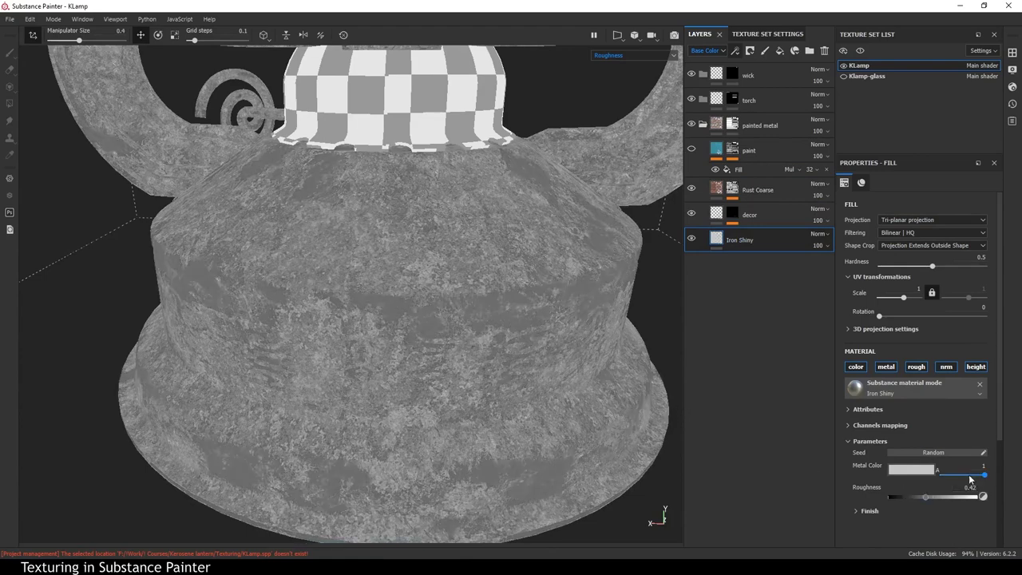
Expand Rust Coarse's technical parameters, unhide the paint layer and show the stack's Roughness channel.
click(759, 190)
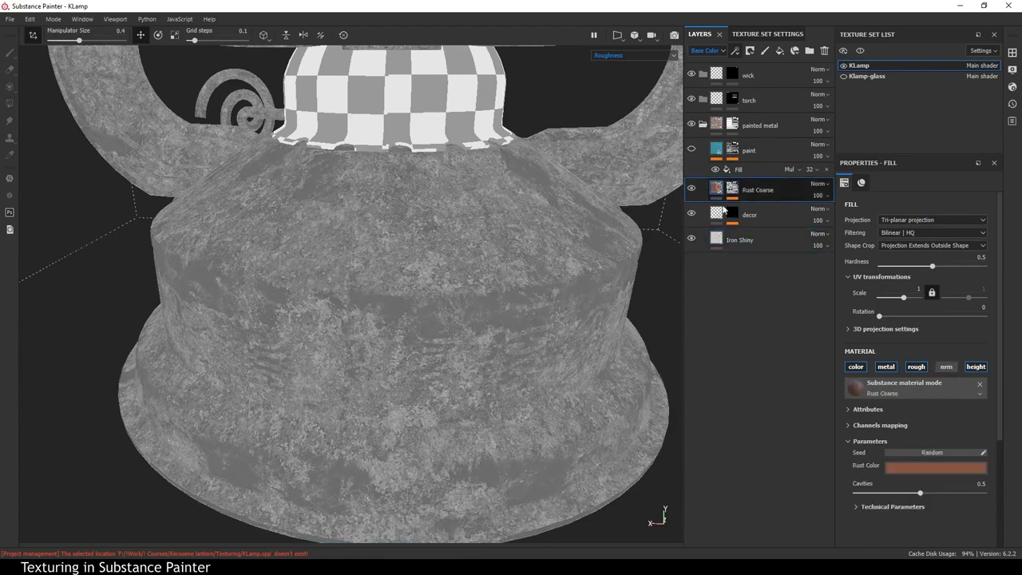
scroll(848, 525, down, 1)
scroll(848, 524, up, 1)
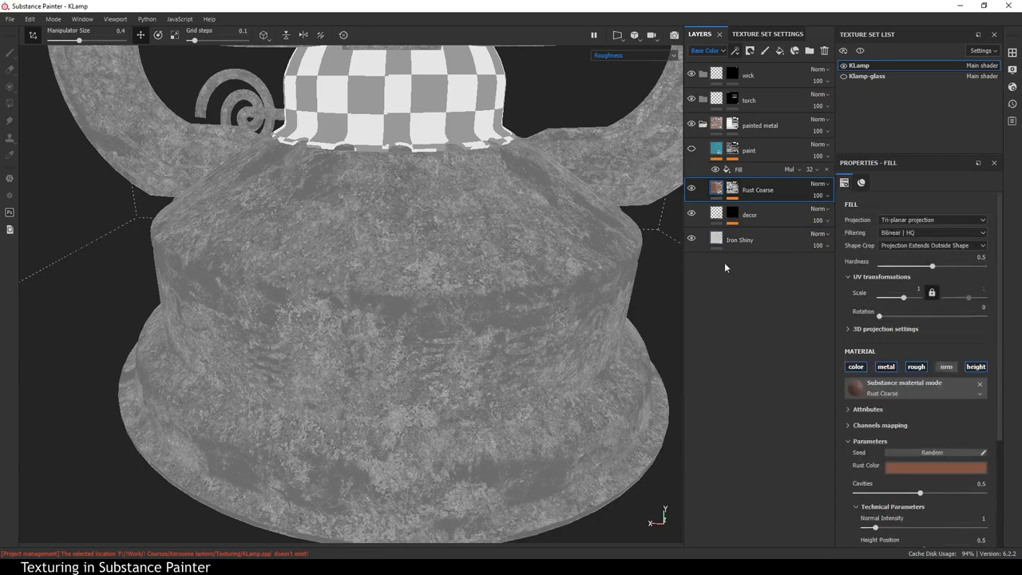
click(691, 188)
click(692, 152)
click(759, 150)
click(704, 51)
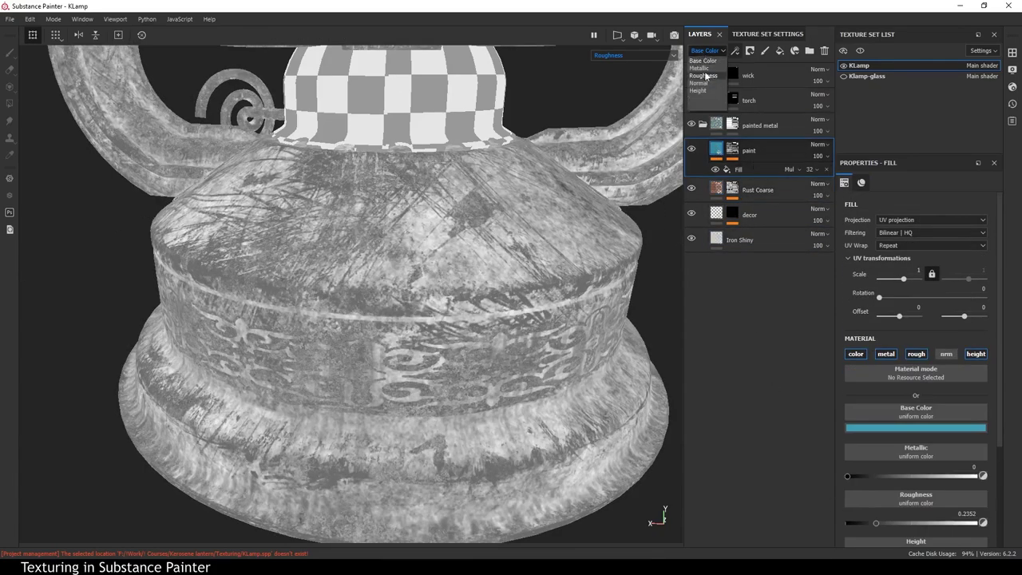
click(703, 75)
Raise paint roughness to about 0.47 and mix its Fill effect into roughness at 46.
drag(852, 189, 773, 185)
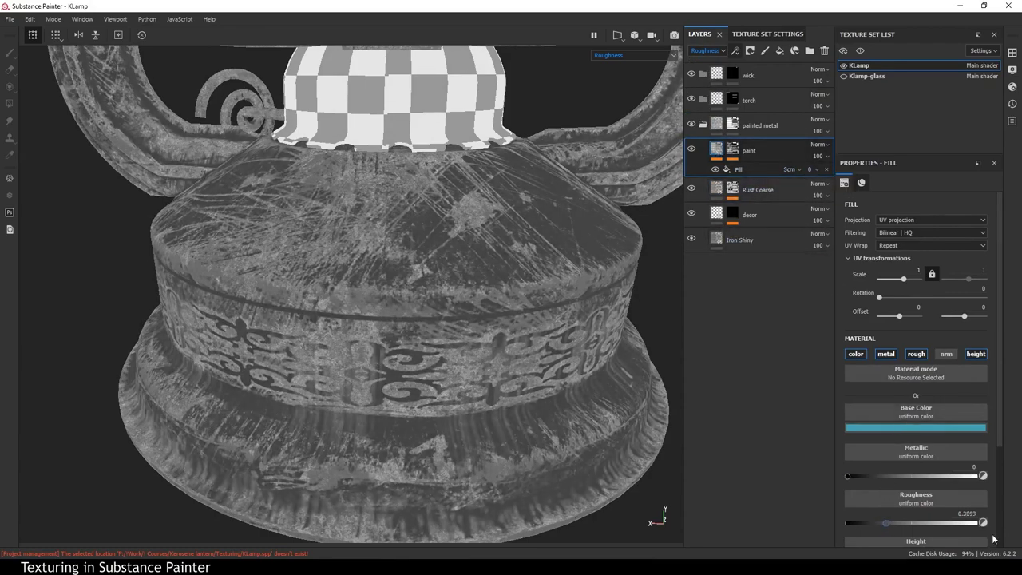
drag(886, 523, 907, 523)
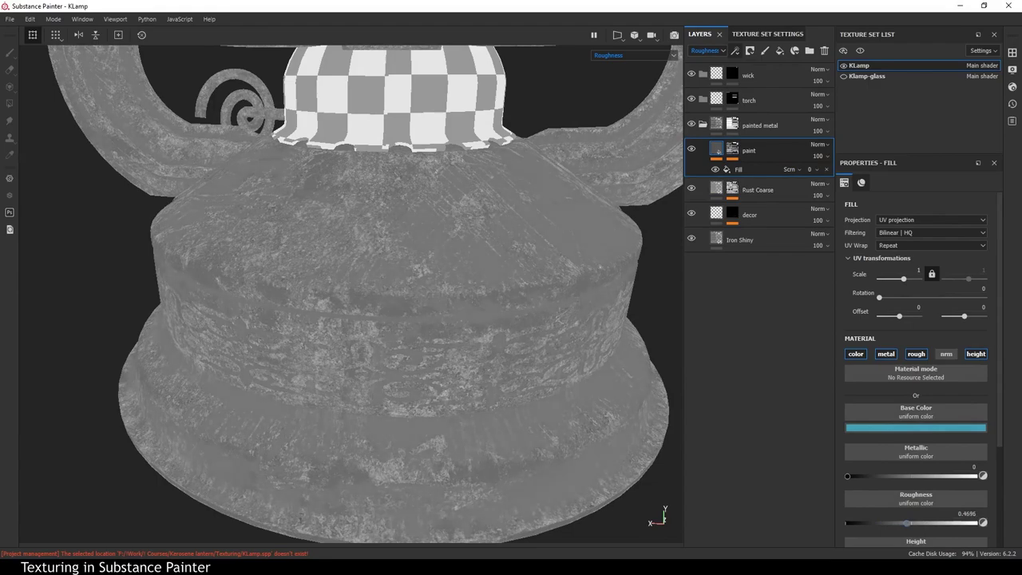
click(812, 172)
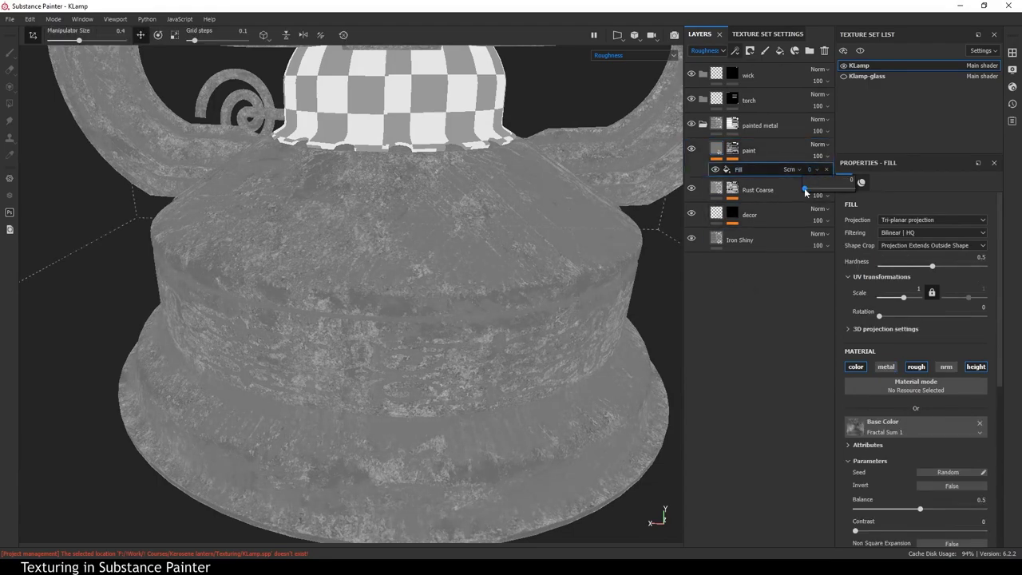
drag(805, 192, 825, 190)
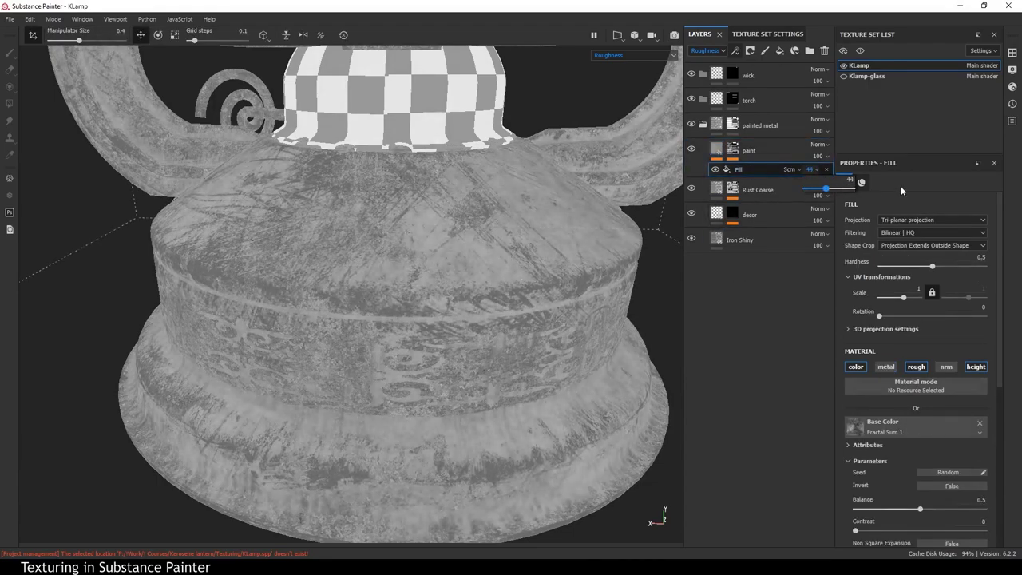
mouse_move(901, 186)
mouse_down()
mouse_move(729, 212)
mouse_move(947, 216)
mouse_up()
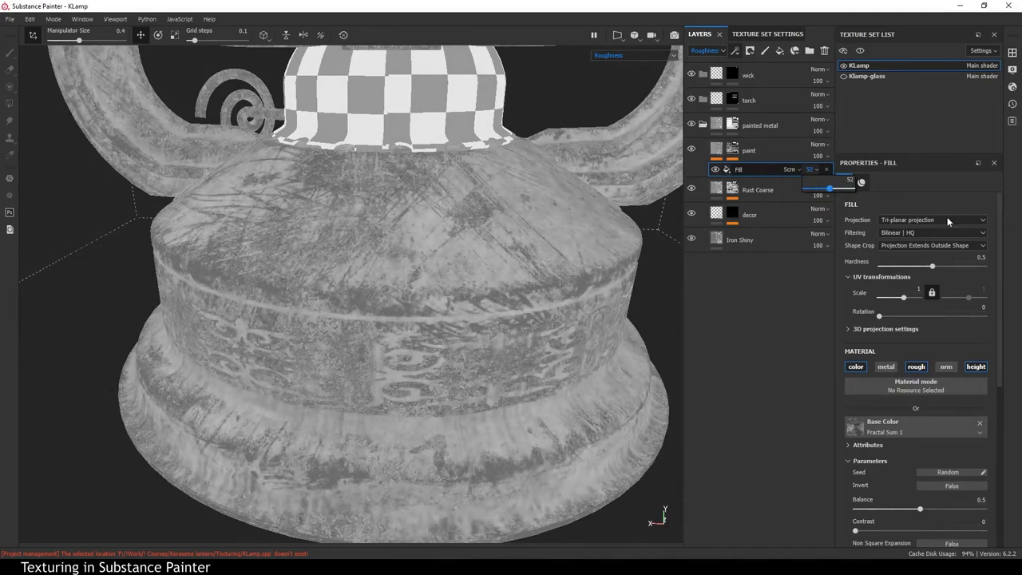
click(635, 55)
click(631, 69)
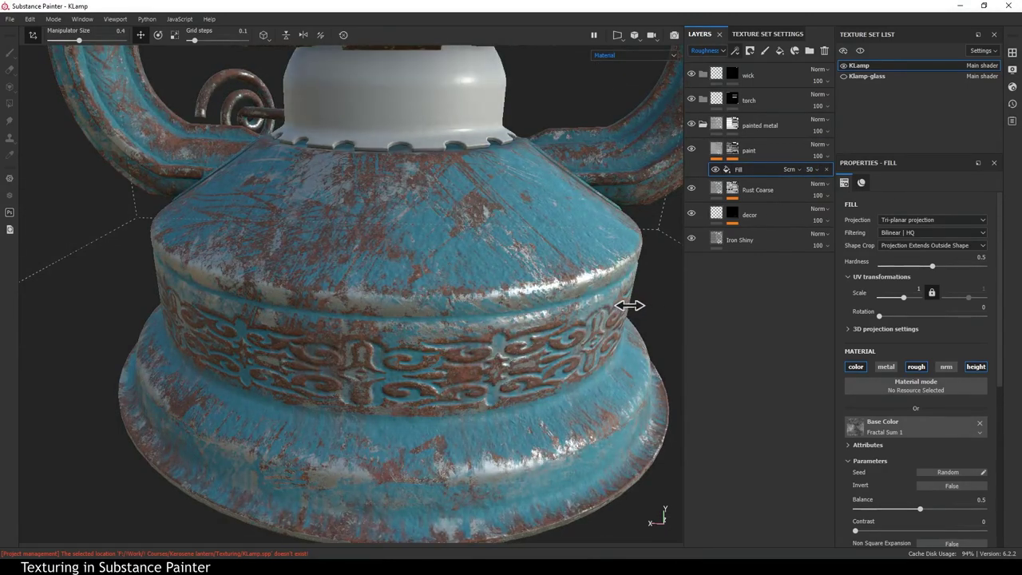
Set the teal paint layer's roughness to about 0.38.
click(761, 170)
mouse_move(901, 522)
mouse_down()
mouse_move(851, 526)
mouse_move(866, 523)
mouse_up()
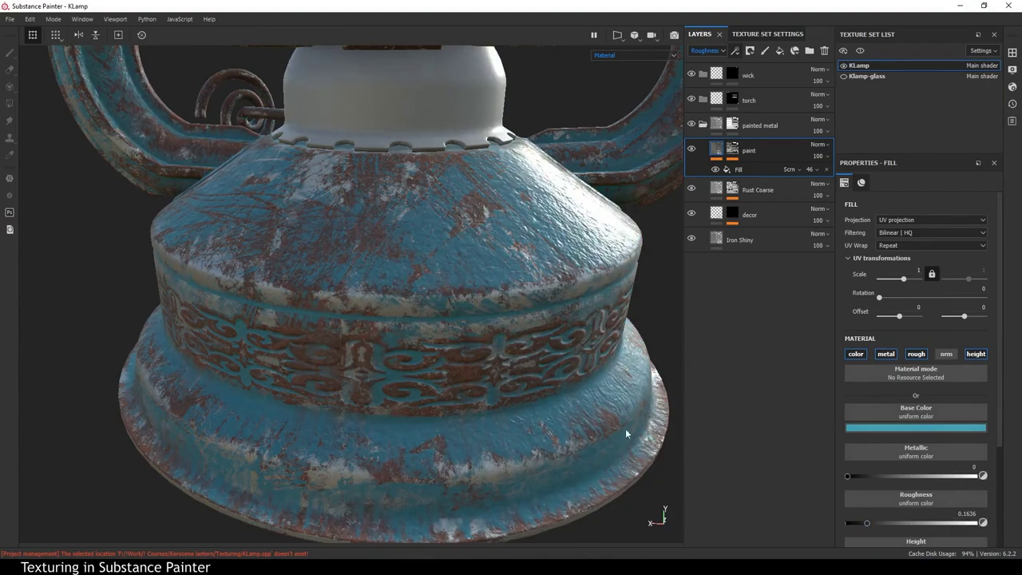
drag(872, 523, 895, 523)
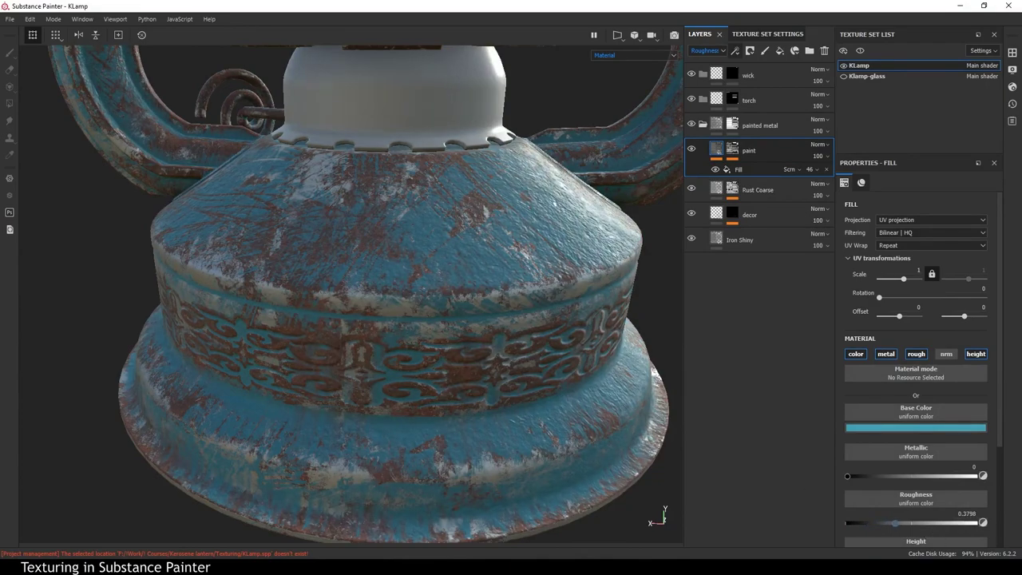
alt+drag(608, 413, 553, 396)
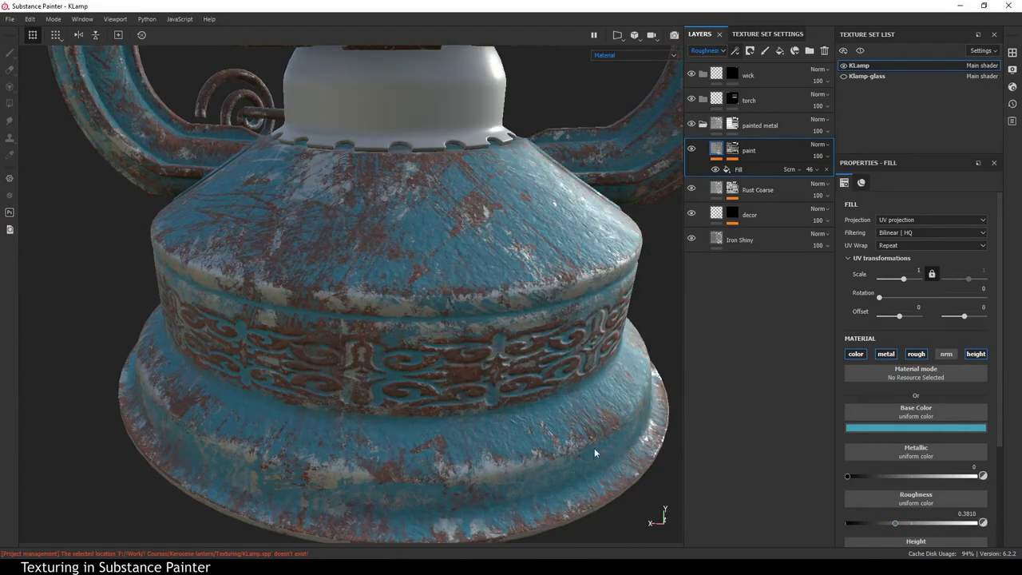
In Base Color view, settle the paint layer's Fill effect opacity at 56.
click(633, 55)
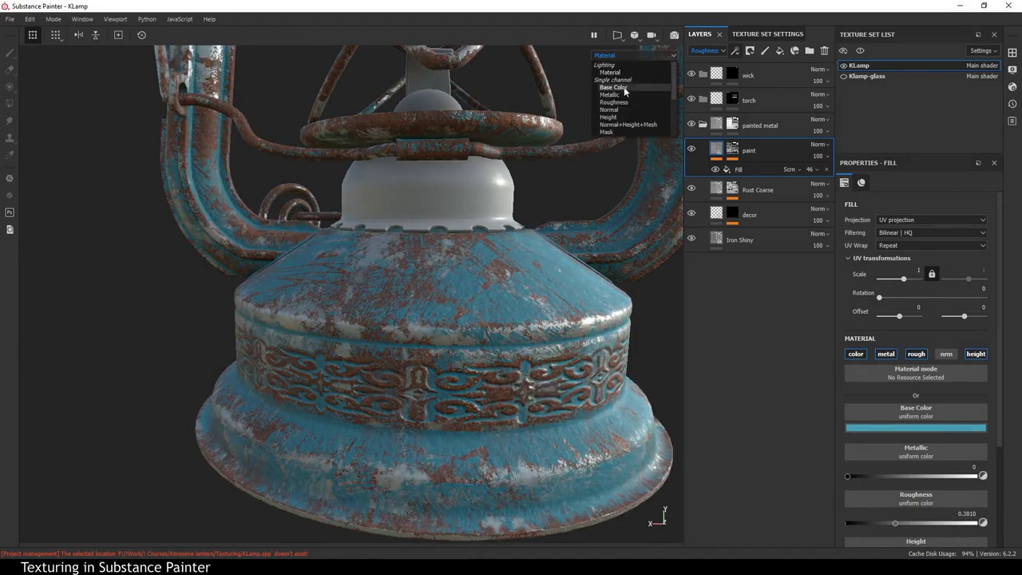
click(623, 77)
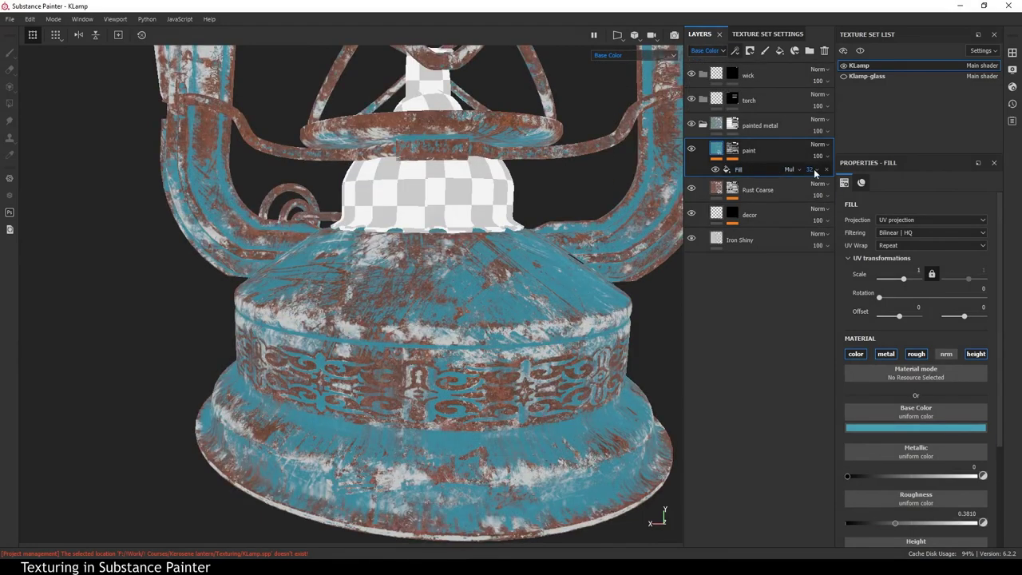
drag(903, 199, 1004, 241)
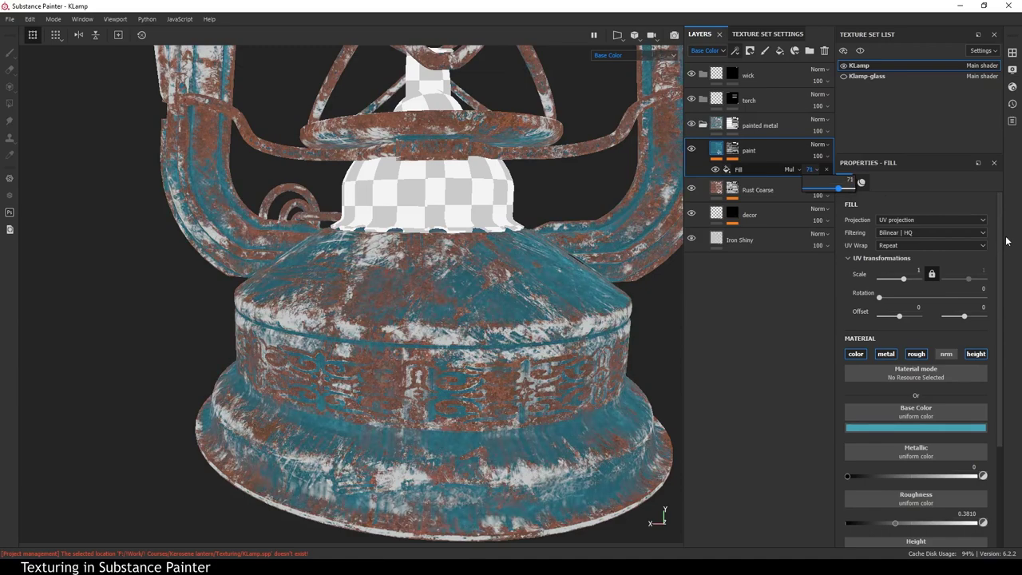
key(m)
scroll(458, 283, down, 3)
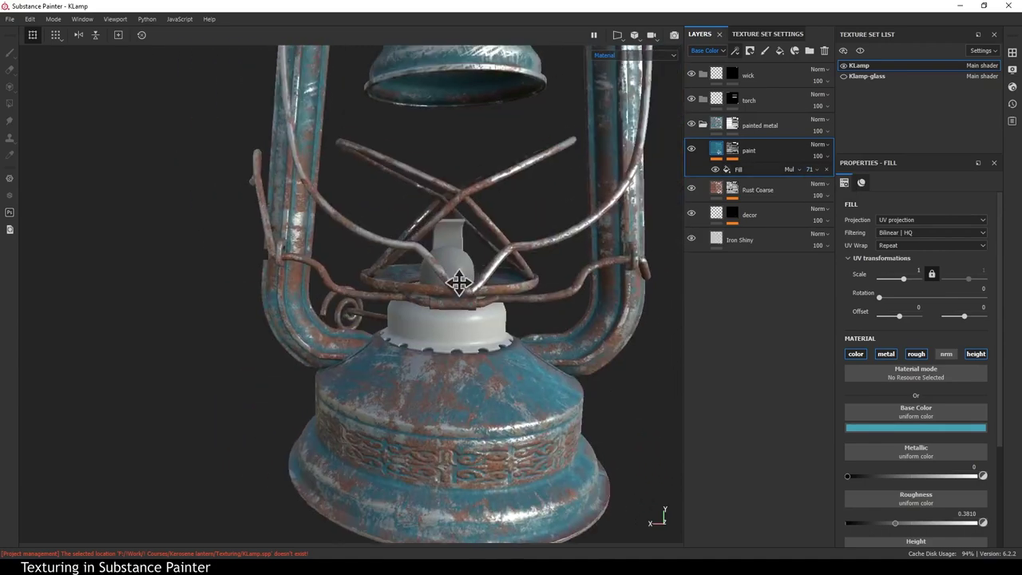
alt+drag(459, 283, 495, 354)
key(c)
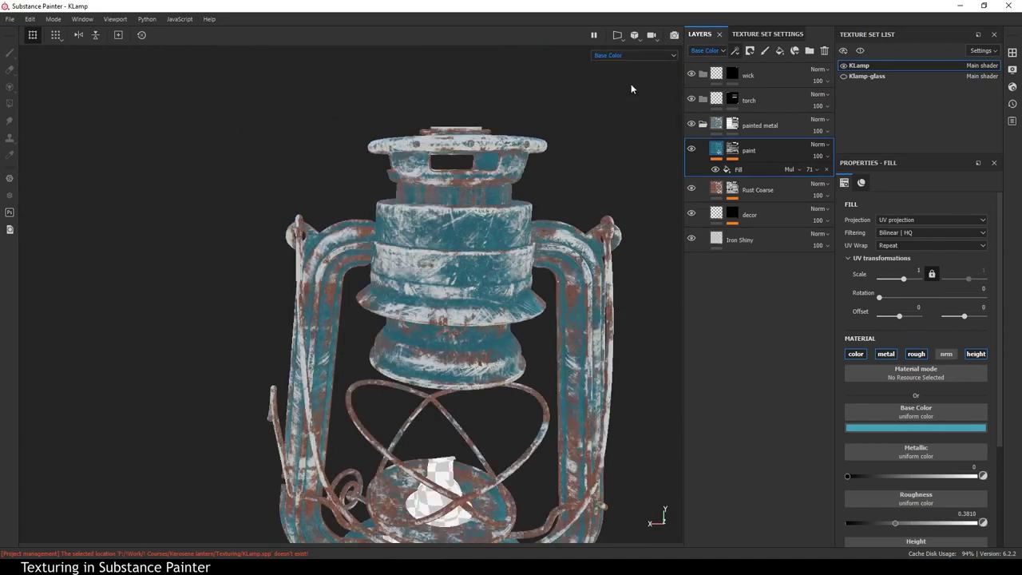
drag(823, 186, 793, 237)
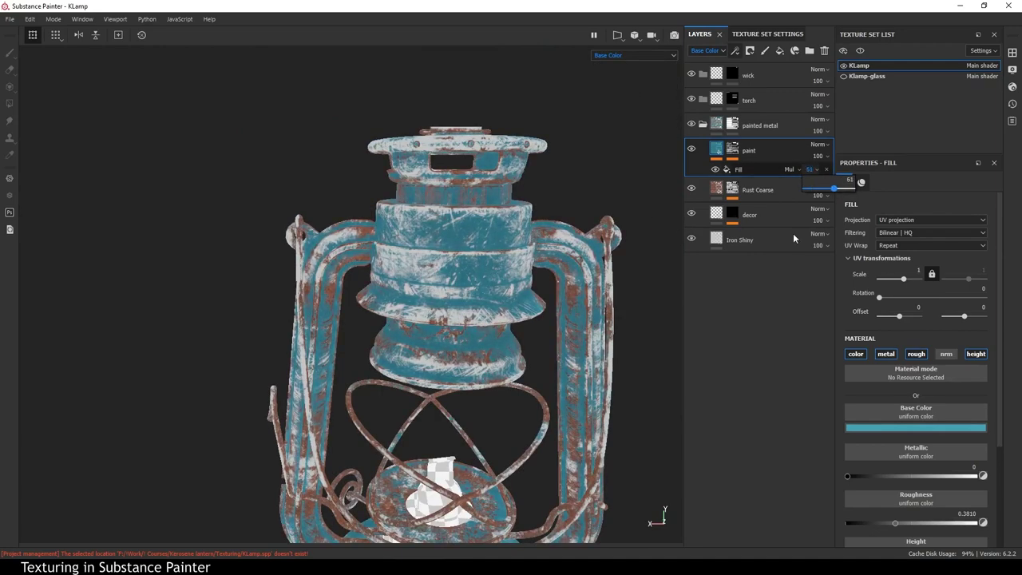
alt+drag(527, 208, 515, 300)
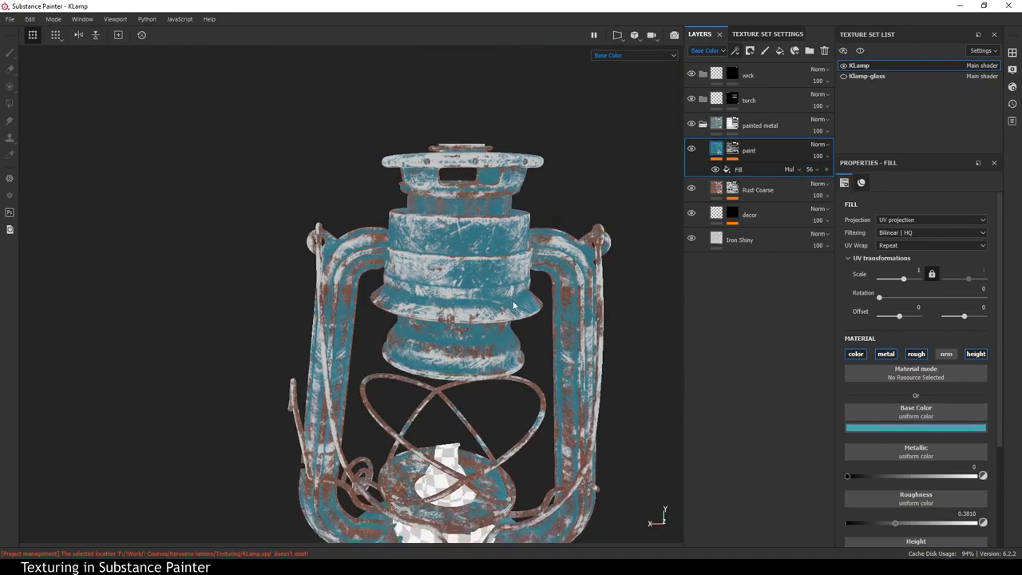
Return to the lit material view and inspect the side handle and burner.
click(622, 57)
click(614, 75)
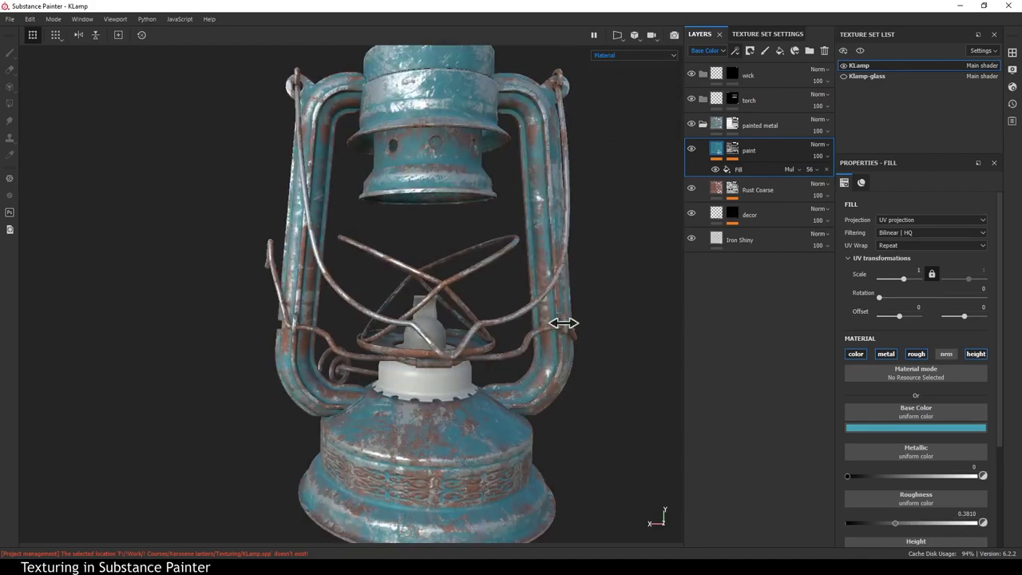
alt+right_drag(564, 319, 495, 359)
mouse_move(496, 359)
alt+mouse_down()
mouse_move(468, 274)
mouse_move(491, 339)
alt+mouse_up()
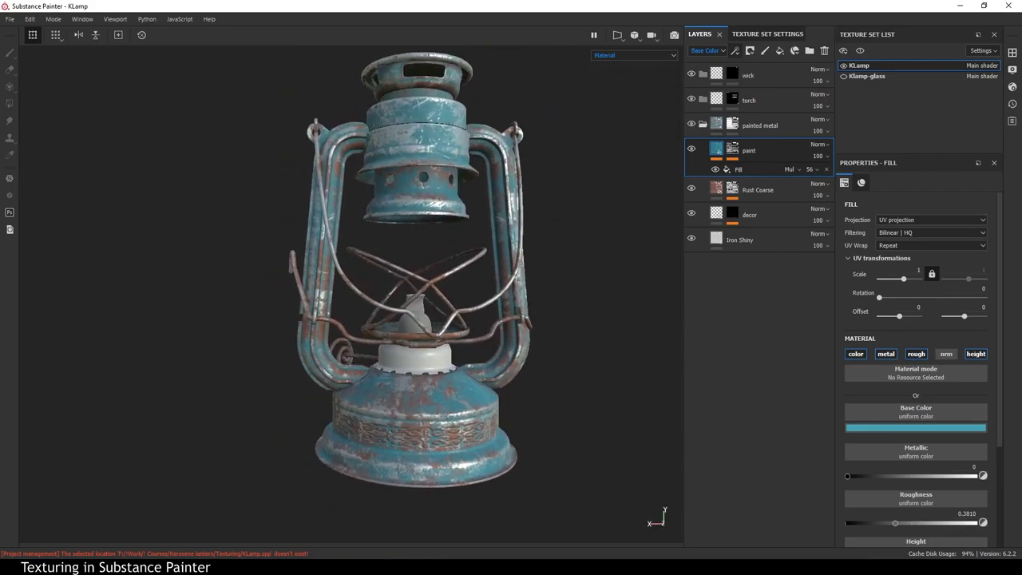
alt+right_drag(479, 450, 586, 506)
mouse_move(586, 506)
alt+mouse_down()
mouse_move(501, 334)
mouse_move(564, 358)
mouse_move(514, 322)
mouse_move(520, 334)
alt+mouse_up()
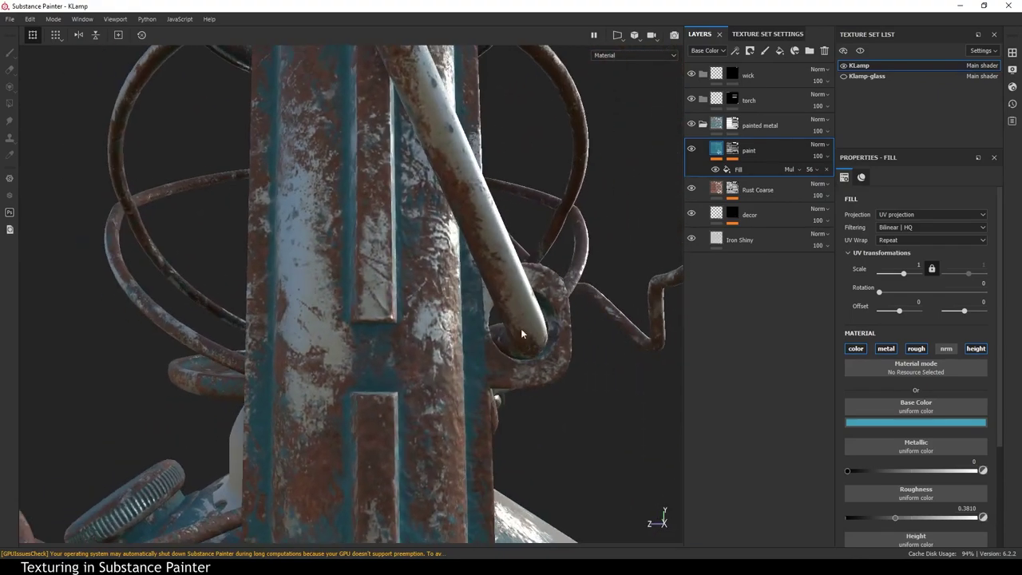
Select the paint layer's Paint effect and pick the Leaks Heavy particle brush.
click(734, 150)
click(756, 170)
click(1012, 54)
click(459, 196)
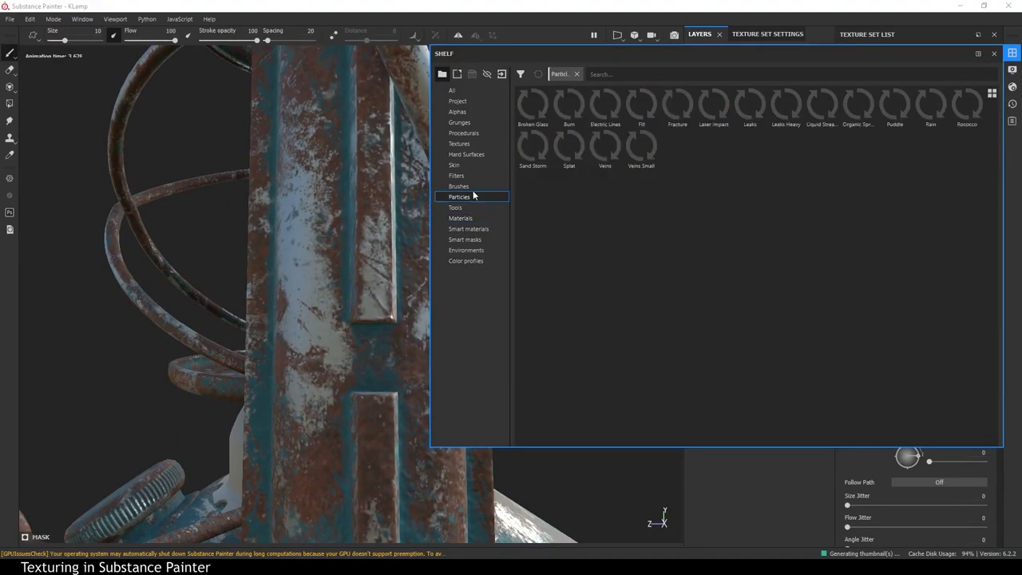
click(786, 105)
click(1012, 53)
Emit several bursts of Leaks Heavy particle wear onto the side post and ring.
alt+drag(511, 304, 479, 293)
click(475, 329)
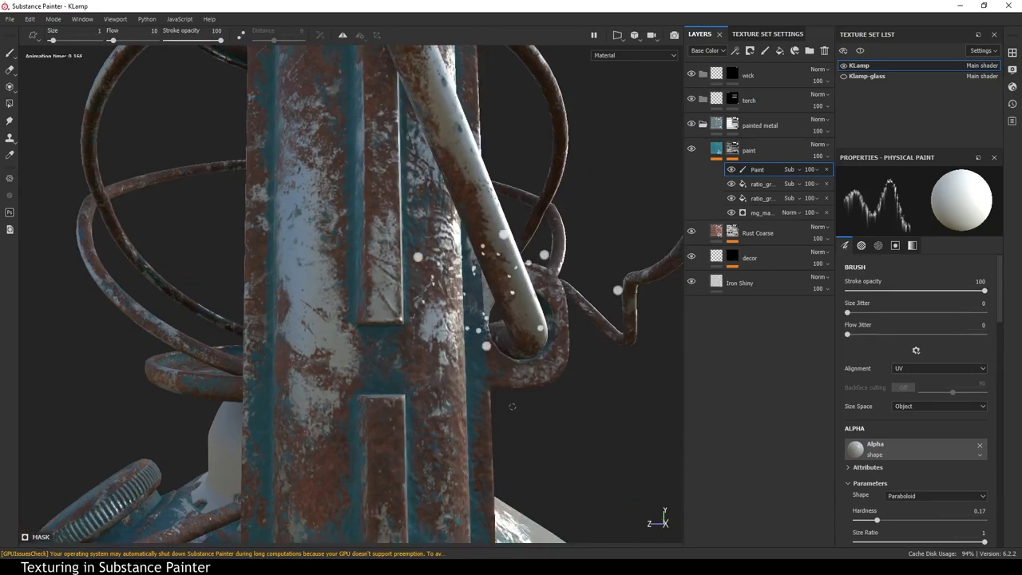
mouse_move(512, 407)
alt+mouse_down()
mouse_move(472, 335)
mouse_move(483, 344)
mouse_move(503, 323)
mouse_move(491, 365)
mouse_move(479, 335)
alt+mouse_up()
click(519, 239)
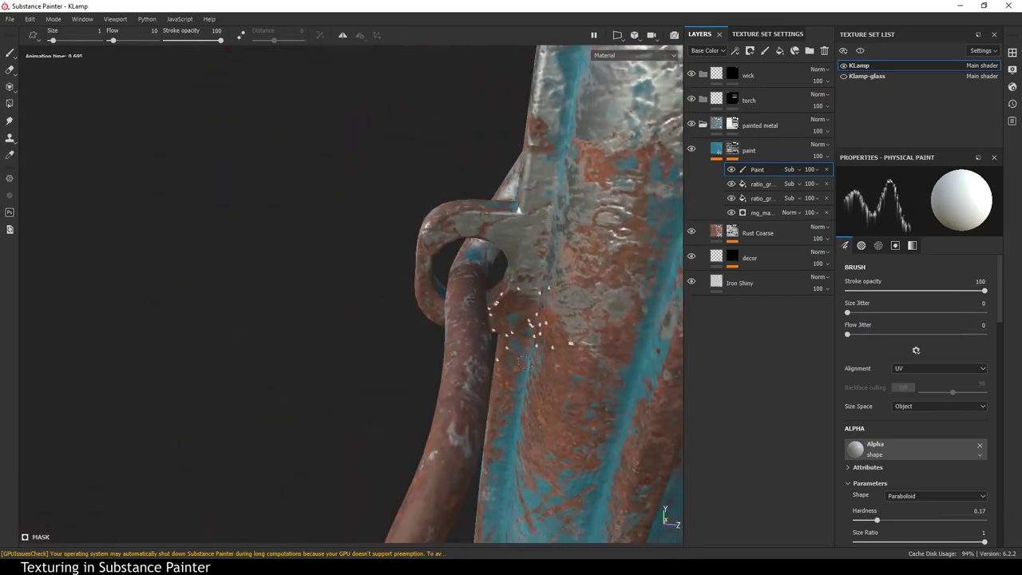
alt+drag(519, 239, 520, 330)
mouse_move(520, 331)
alt+right_down()
mouse_move(383, 262)
mouse_move(383, 240)
alt+right_up()
alt+middle_drag(384, 239, 392, 365)
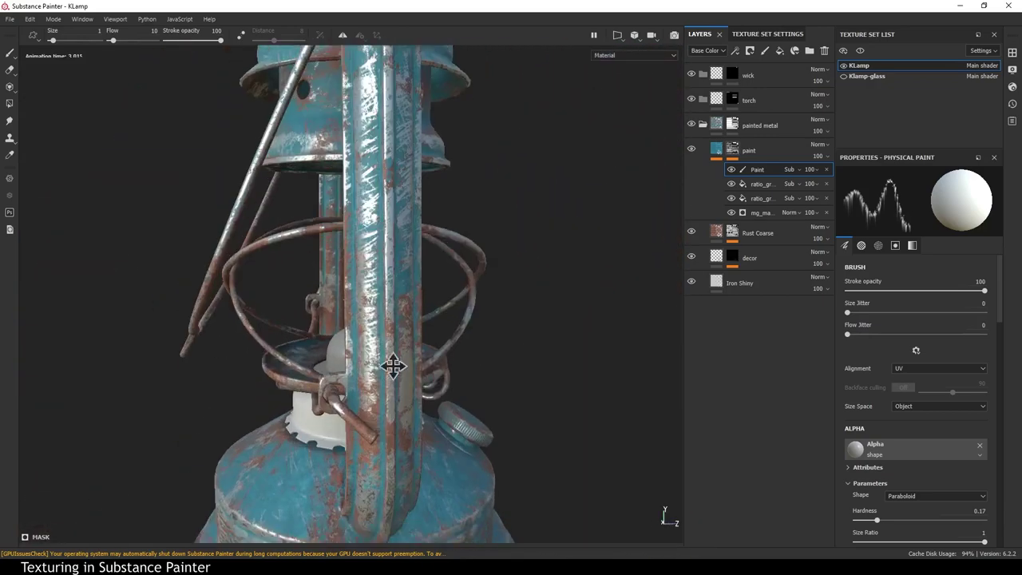
alt+right_drag(393, 365, 407, 319)
mouse_move(407, 320)
alt+mouse_down()
mouse_move(417, 303)
mouse_move(399, 335)
mouse_move(563, 314)
mouse_move(315, 287)
mouse_move(288, 353)
alt+mouse_up()
click(399, 336)
click(315, 288)
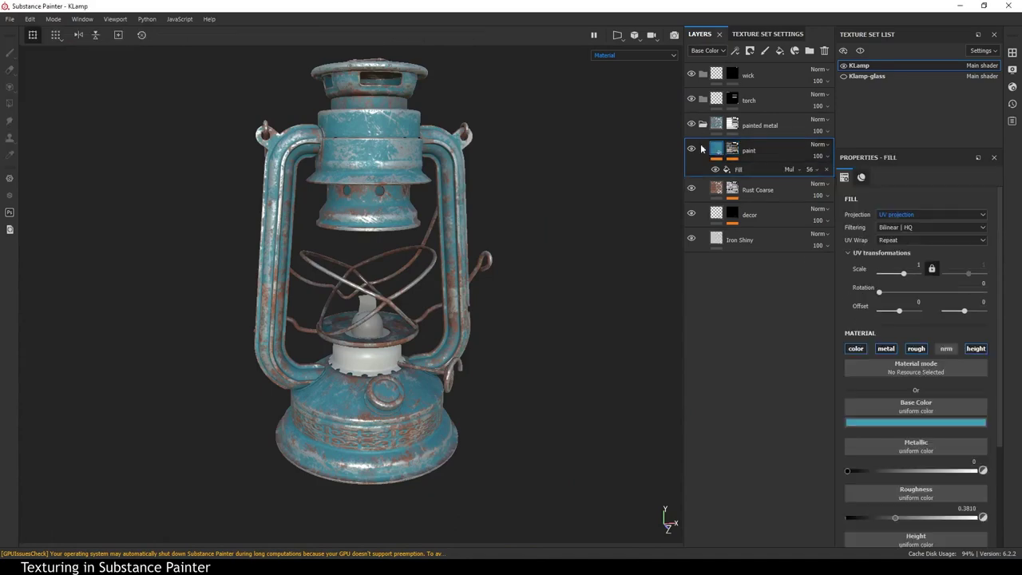
Add a Steel Rough fill layer with tri-planar projection, tweaking the camera display settings.
click(1012, 52)
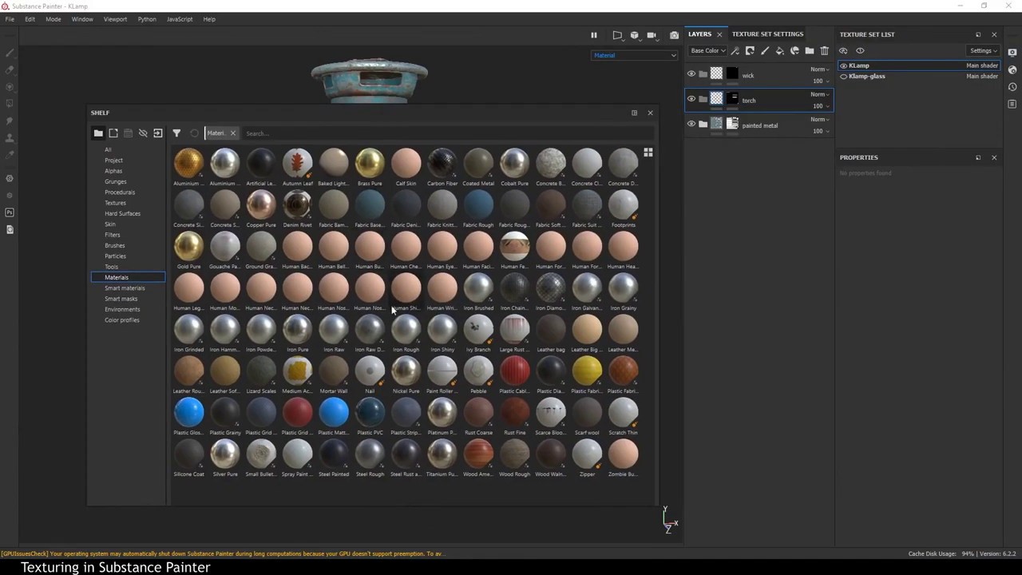
drag(370, 454, 728, 112)
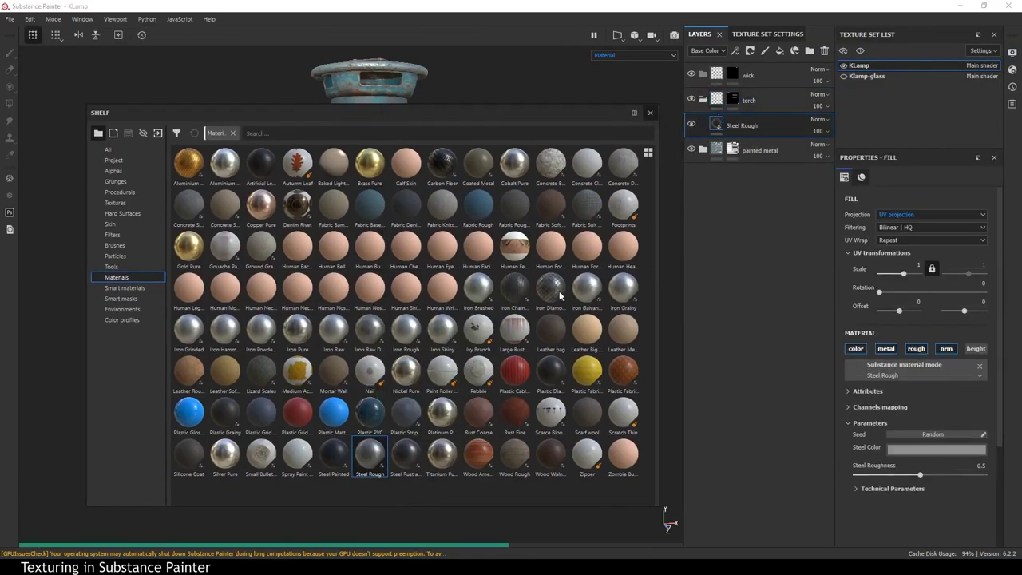
click(650, 113)
alt+drag(655, 320, 462, 382)
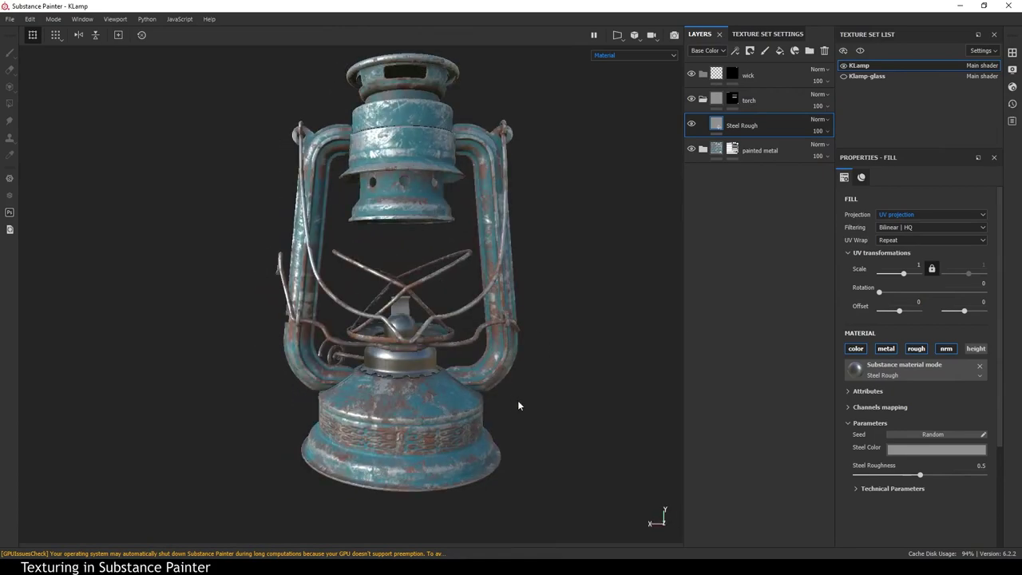
click(1013, 70)
scroll(894, 240, down, 5)
scroll(895, 239, up, 5)
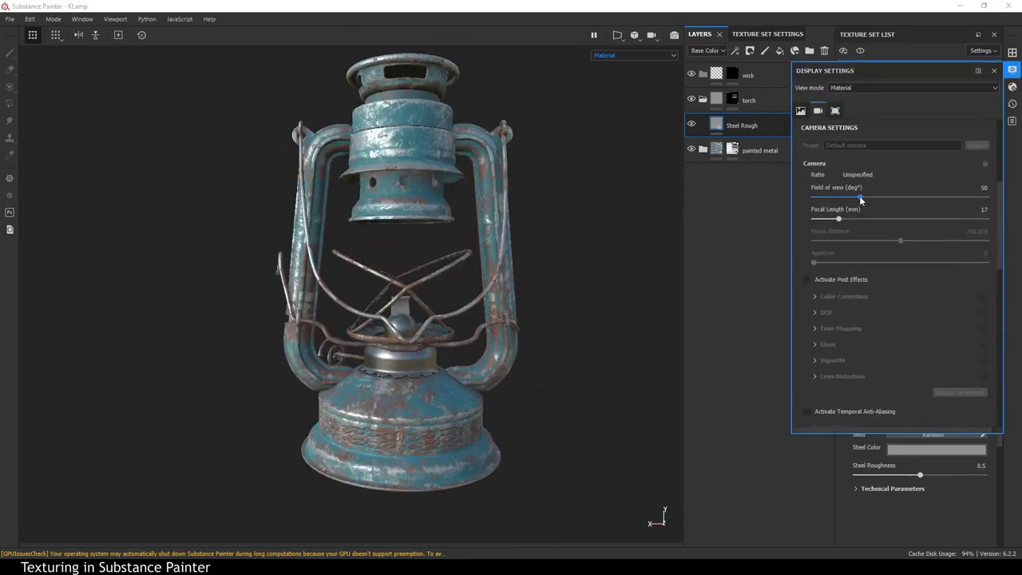
drag(862, 197, 831, 196)
mouse_move(511, 442)
alt+mouse_down()
mouse_move(524, 333)
mouse_move(491, 400)
mouse_move(492, 421)
alt+mouse_up()
click(911, 218)
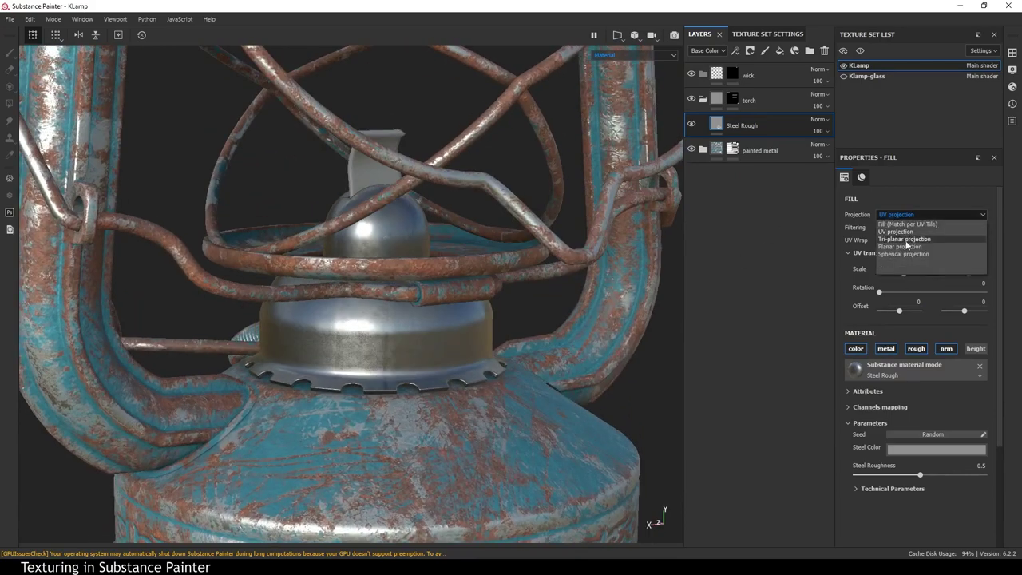
click(906, 240)
shift+right_drag(526, 424, 567, 423)
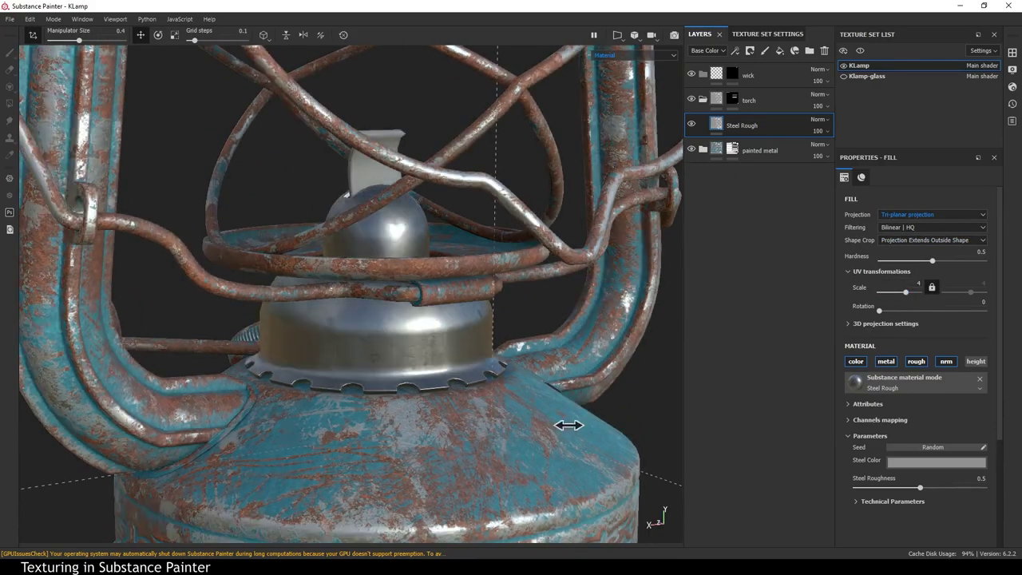
Add Rust Fine as a new fill layer above it with tri-planar projection.
click(1012, 69)
drag(479, 104, 308, 108)
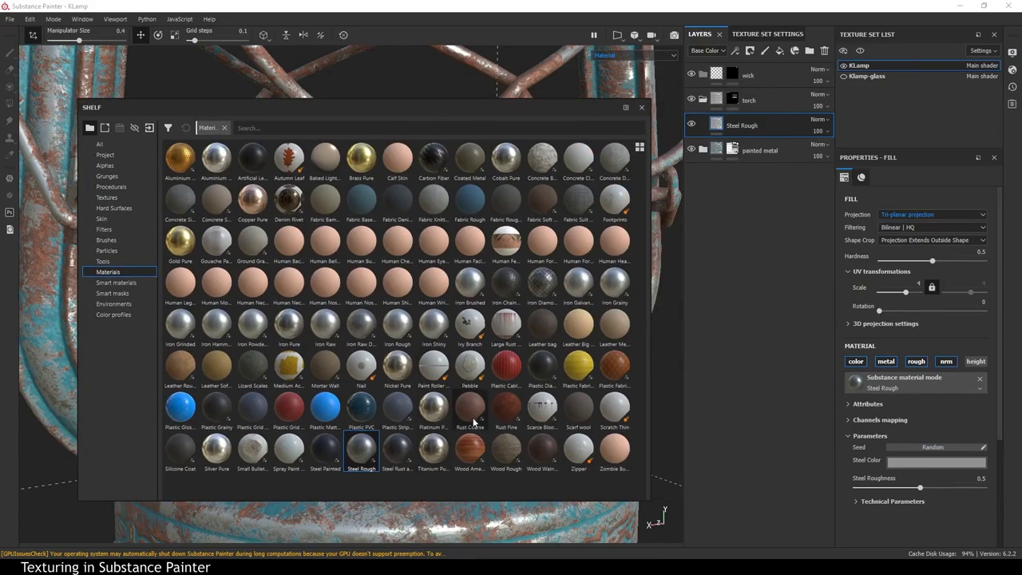
drag(507, 407, 755, 150)
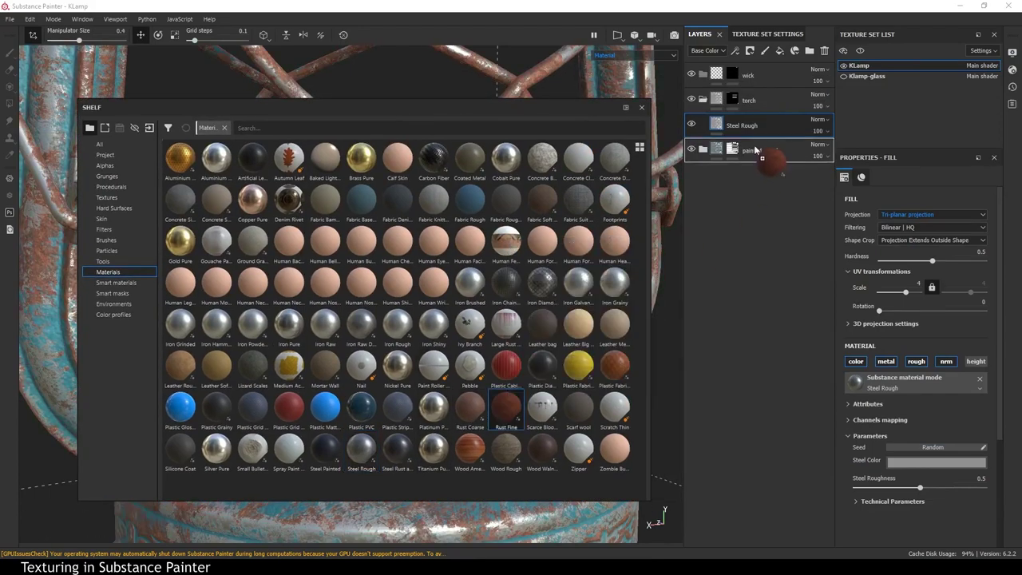
click(641, 107)
click(907, 223)
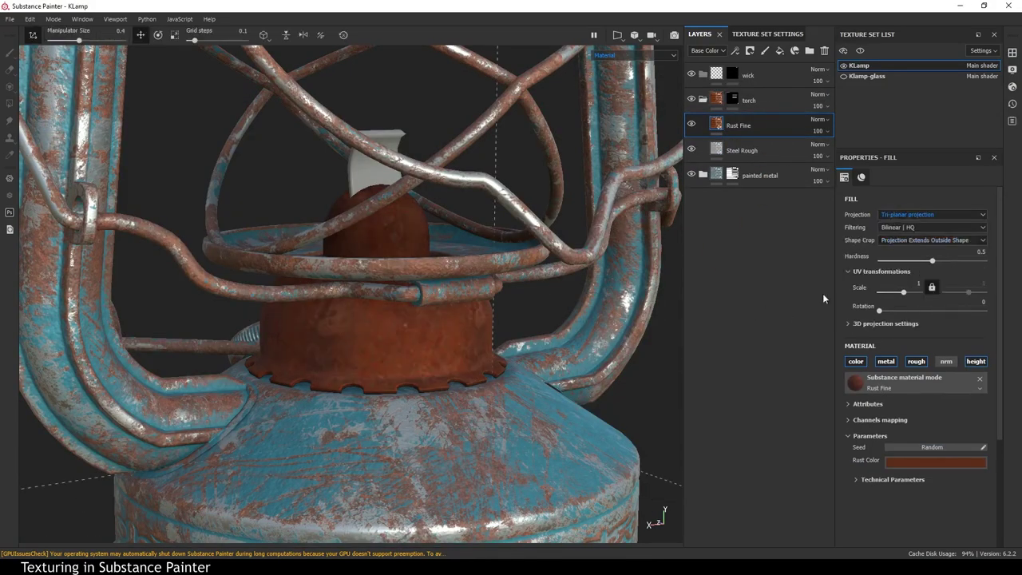
alt+drag(456, 360, 392, 331)
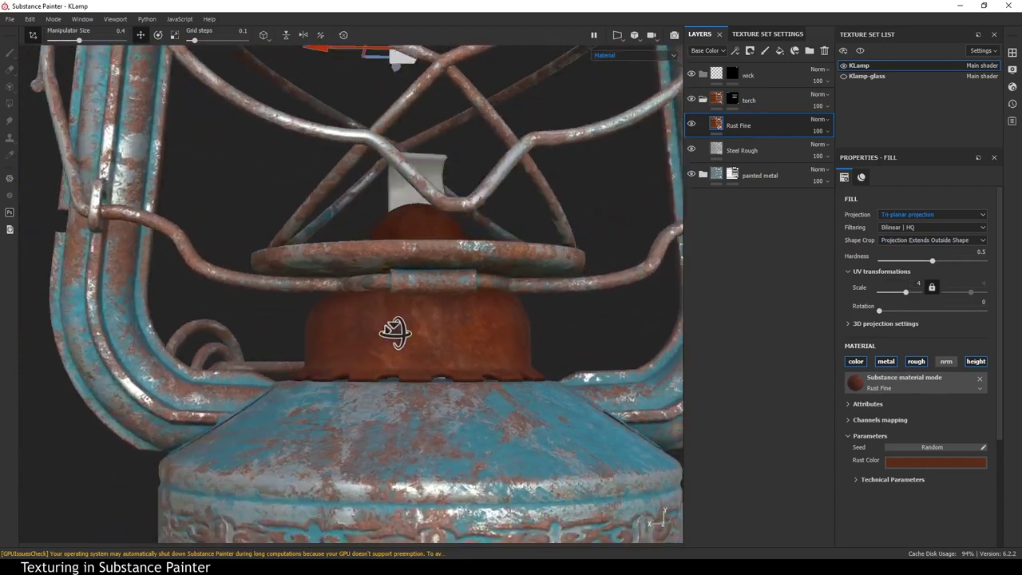
Give Rust Fine a black mask with the Cavity Rust smart mask and select it.
right_click(738, 123)
click(781, 18)
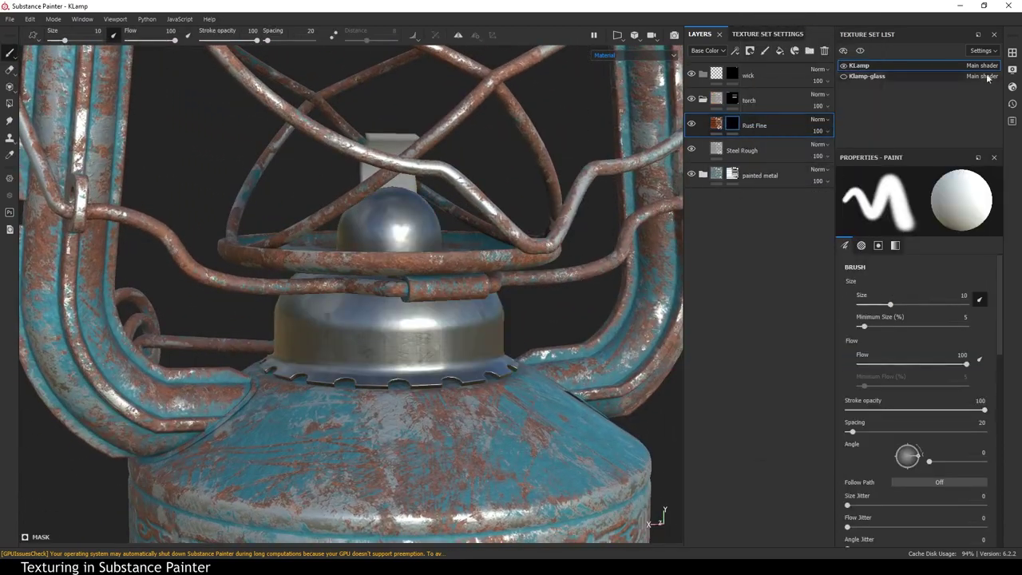
click(1013, 52)
click(464, 239)
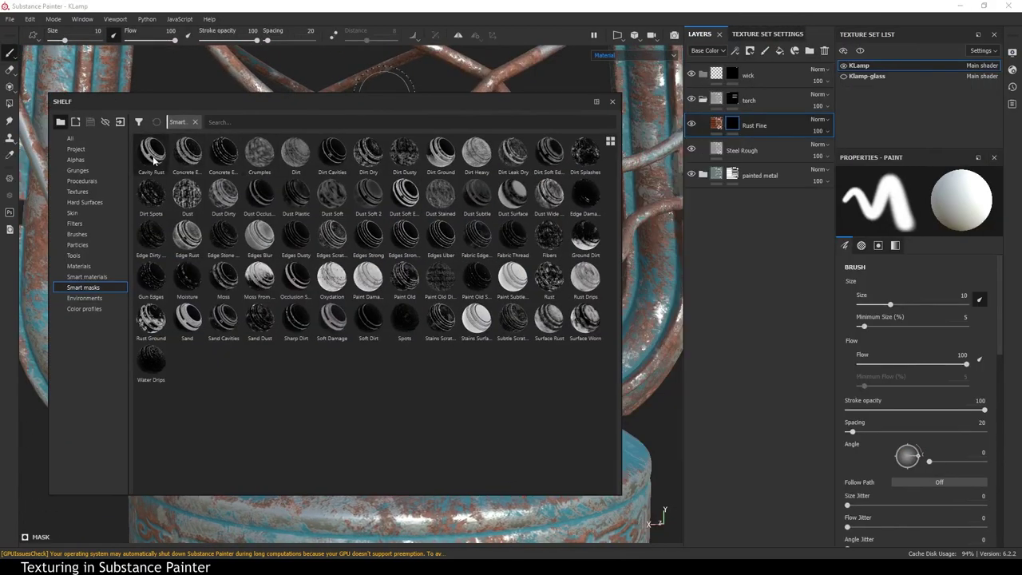
mouse_move(152, 152)
mouse_down()
mouse_move(770, 182)
mouse_move(754, 126)
mouse_up()
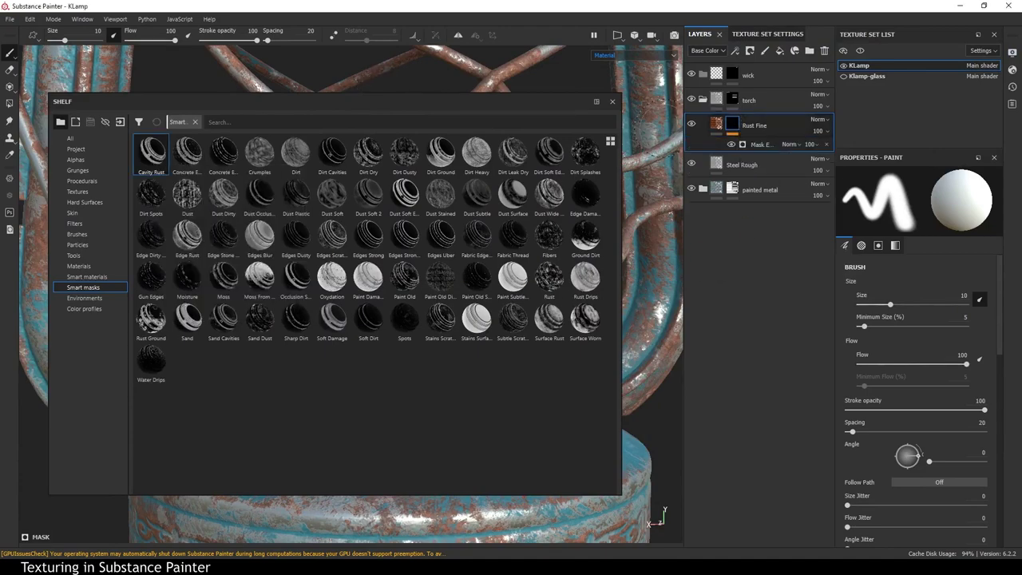
click(613, 102)
alt+drag(509, 415, 520, 400)
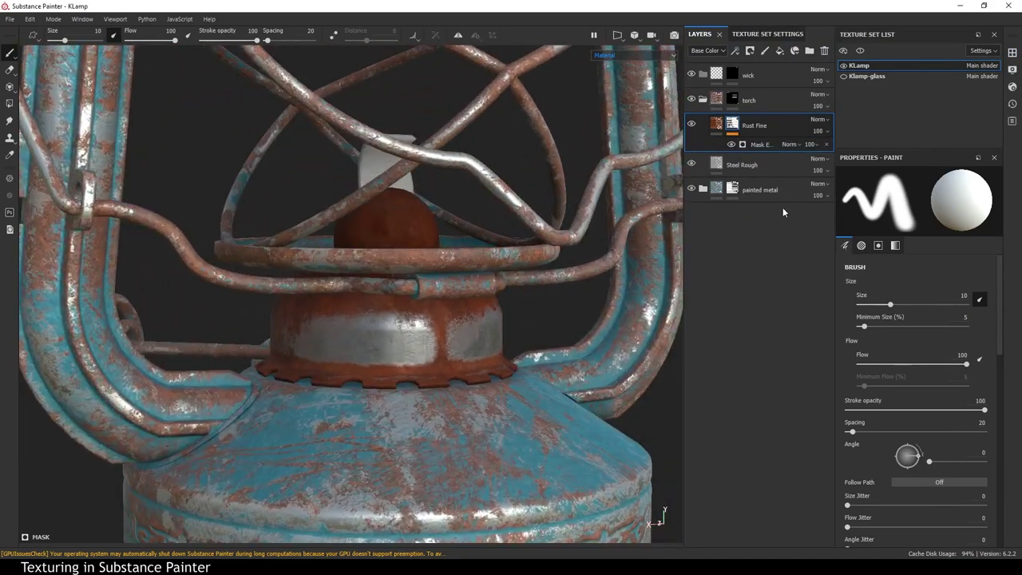
click(759, 145)
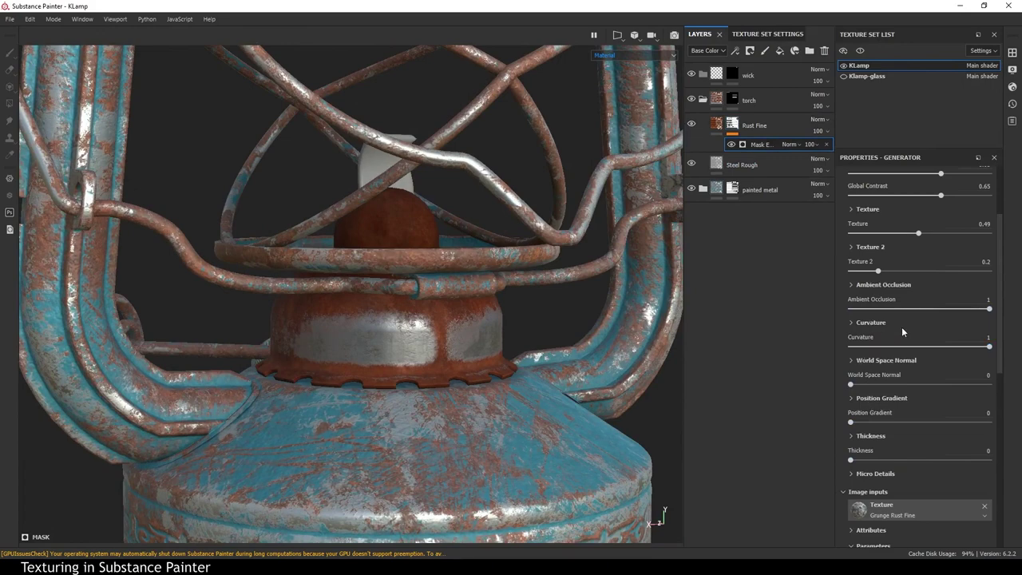
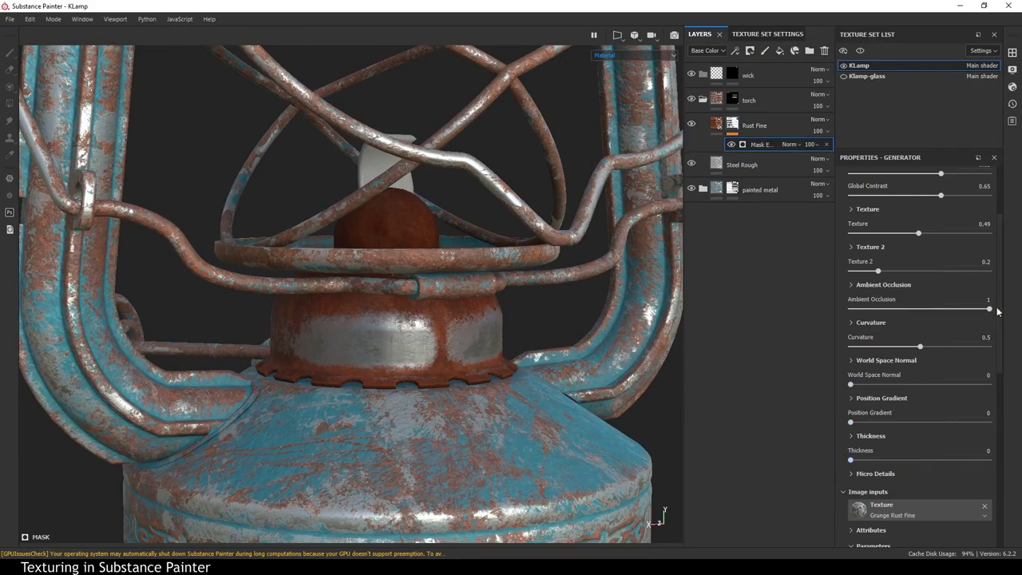
Raise the Rust Fine generator's ambient occlusion so rust spreads onto the burner cap.
drag(918, 309, 843, 307)
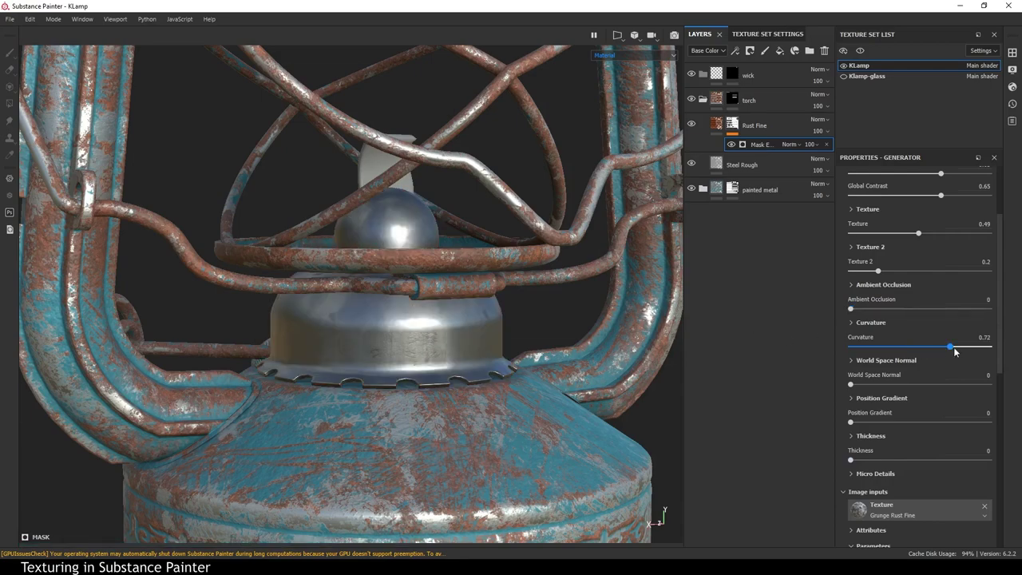
alt+drag(481, 341, 588, 451)
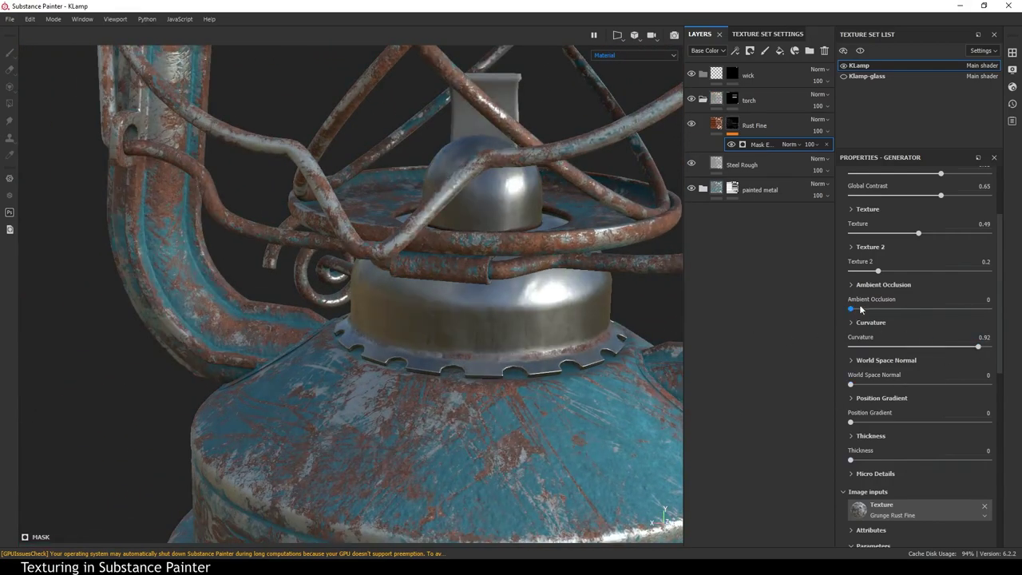
drag(886, 313, 924, 315)
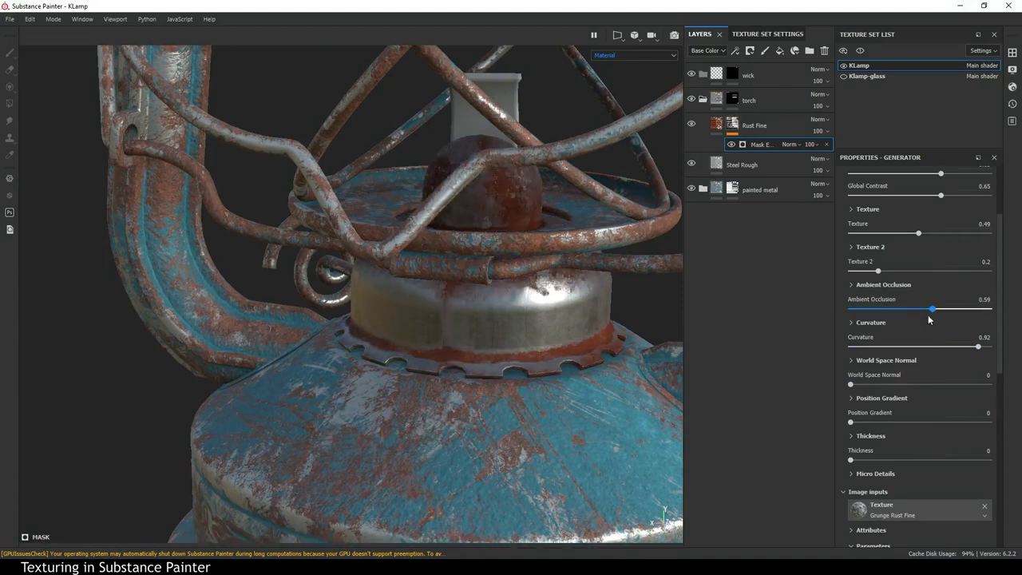
click(851, 247)
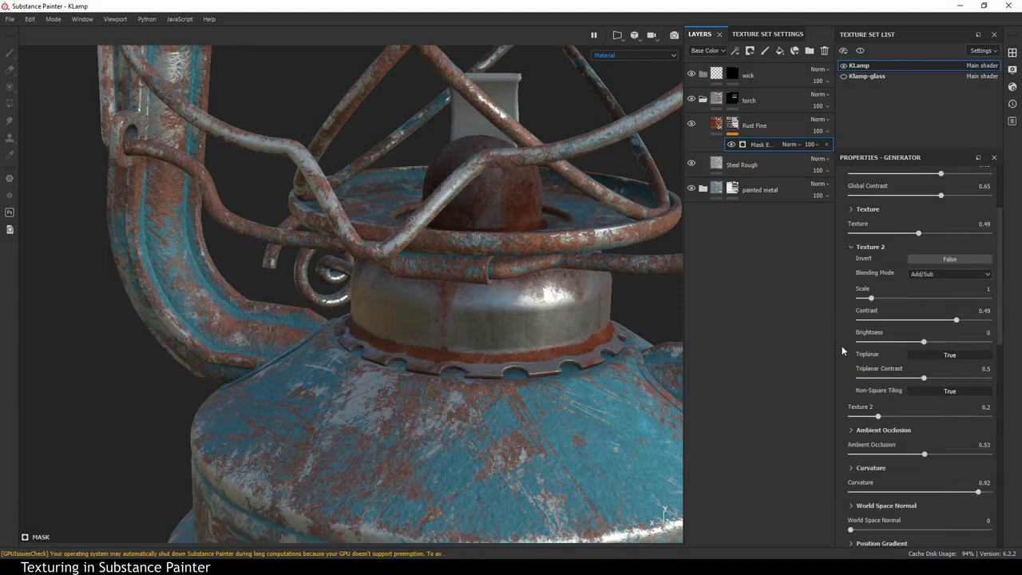
click(850, 209)
click(849, 210)
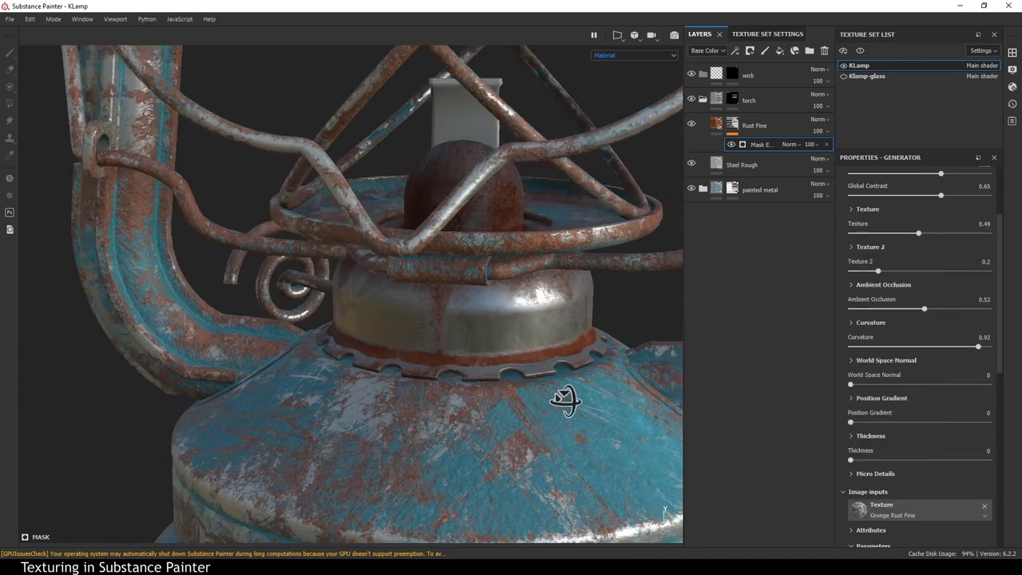
alt+drag(566, 499, 543, 479)
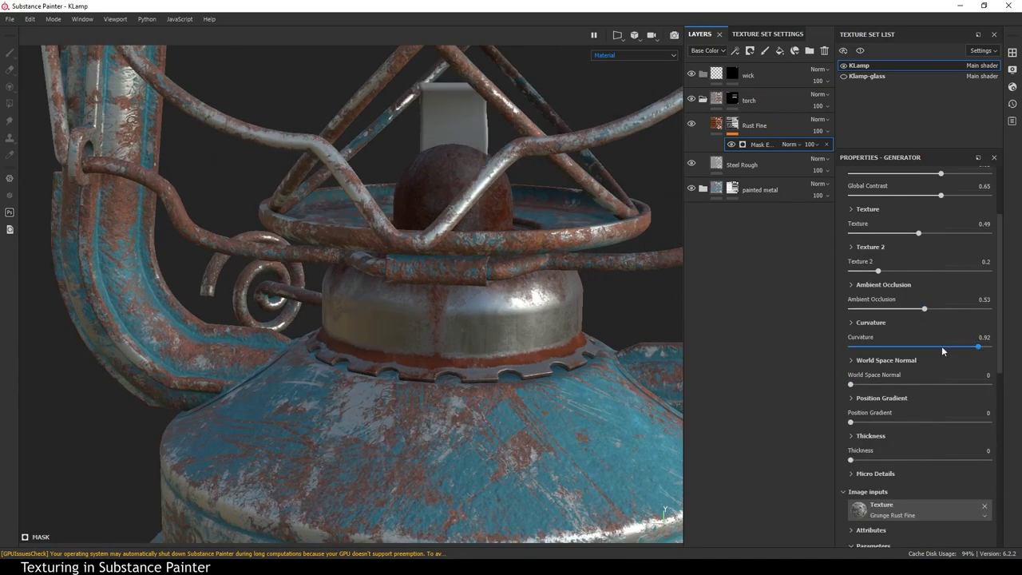
Balance the rust mask at ambient occlusion 0.46 and curvature 0.4, checking the dome.
drag(941, 346, 897, 346)
drag(927, 309, 939, 309)
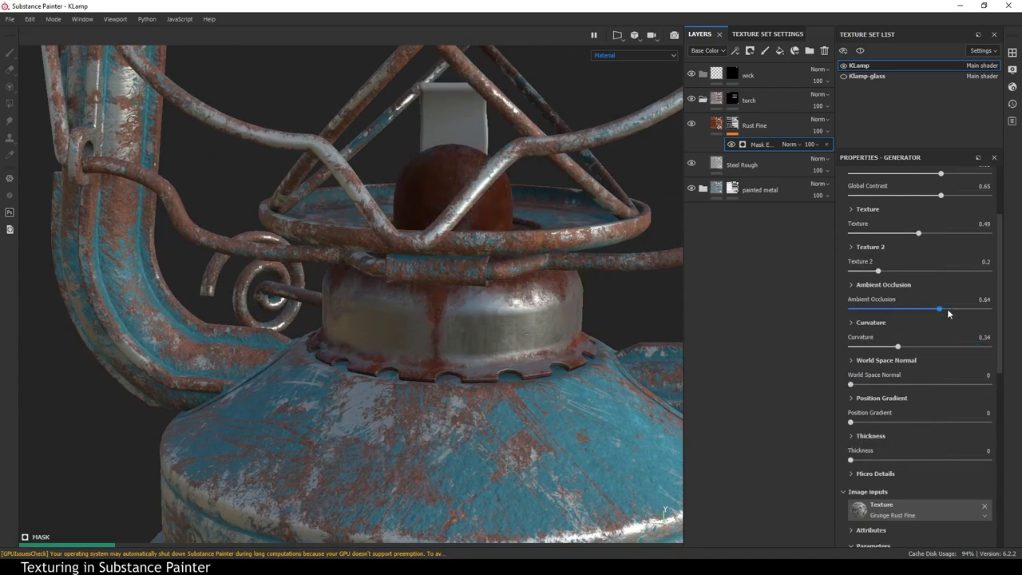
drag(898, 346, 875, 346)
drag(939, 309, 944, 310)
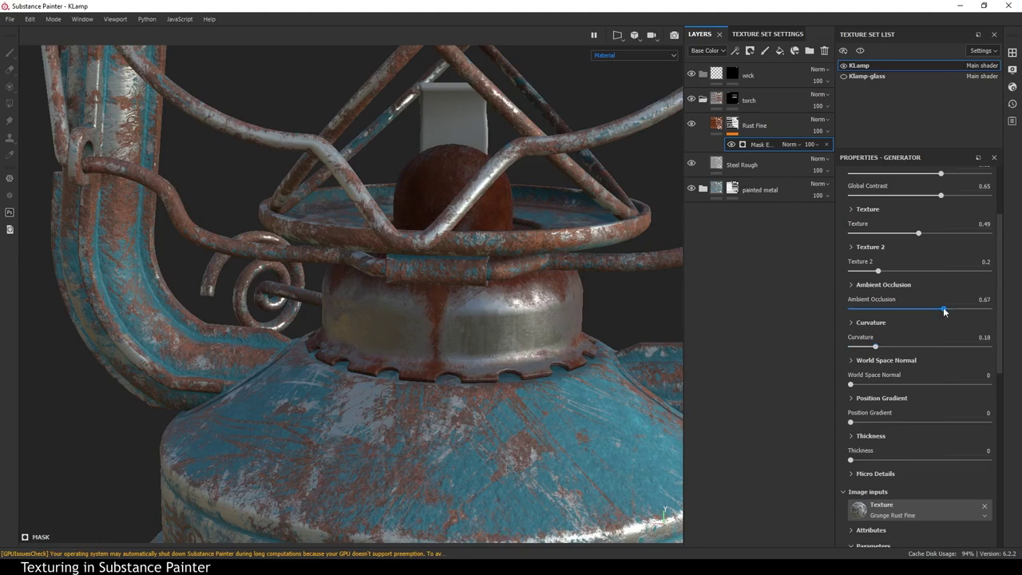
alt+drag(440, 406, 639, 359)
mouse_move(944, 310)
mouse_down()
mouse_move(887, 309)
mouse_move(926, 310)
mouse_move(914, 309)
mouse_up()
mouse_move(622, 352)
alt+mouse_down()
mouse_move(495, 412)
mouse_move(417, 402)
mouse_move(391, 383)
alt+mouse_up()
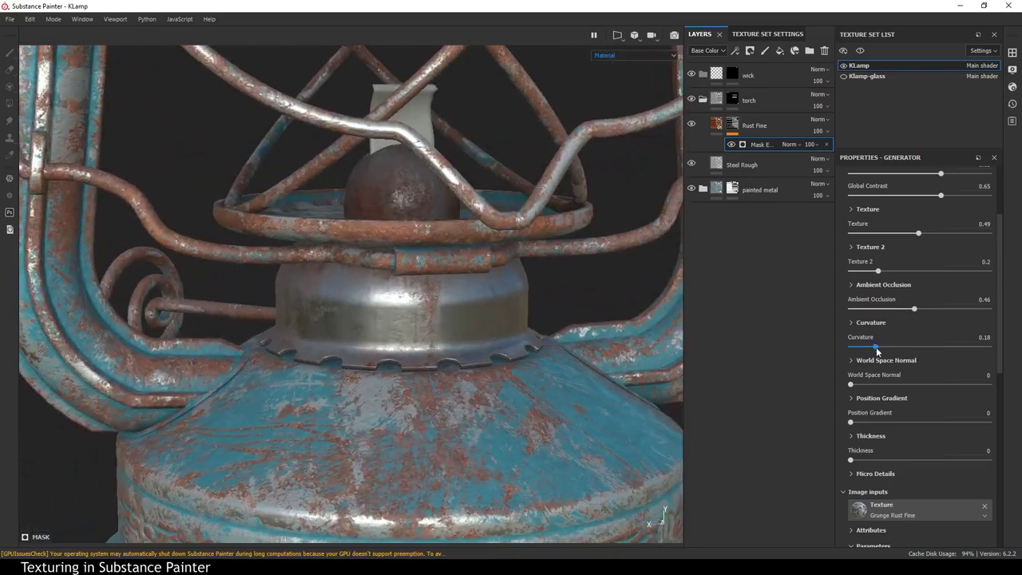
drag(905, 348, 916, 347)
mouse_move(607, 384)
alt+mouse_down()
mouse_move(456, 434)
mouse_move(529, 412)
mouse_move(413, 402)
mouse_move(495, 383)
alt+mouse_up()
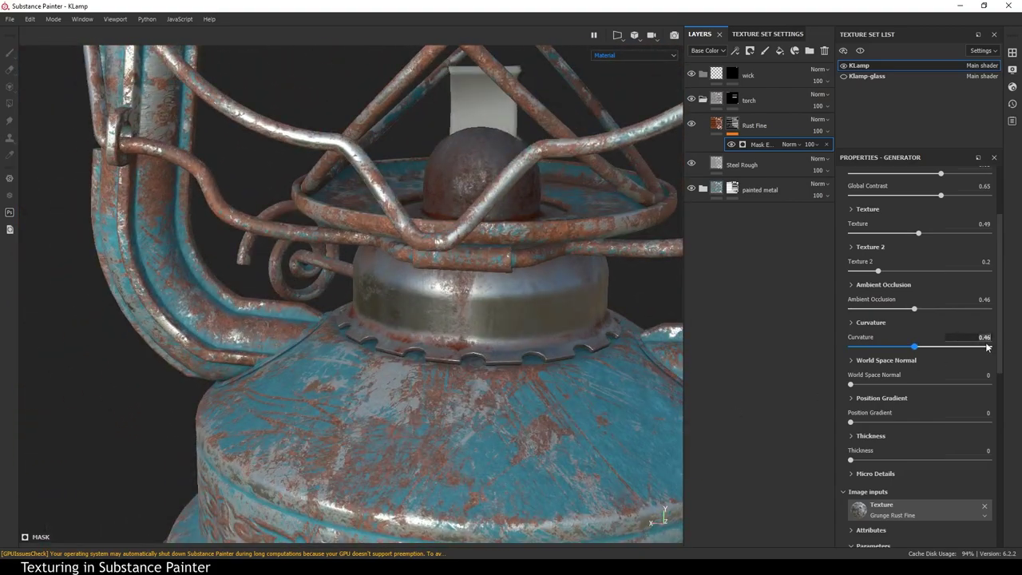
mouse_move(468, 423)
alt+mouse_down()
mouse_move(612, 402)
mouse_move(550, 429)
mouse_move(450, 418)
mouse_move(439, 377)
mouse_move(450, 347)
alt+mouse_up()
Add a Paint effect to the Rust Fine mask and load the Leaks Heavy particle brush.
right_click(763, 143)
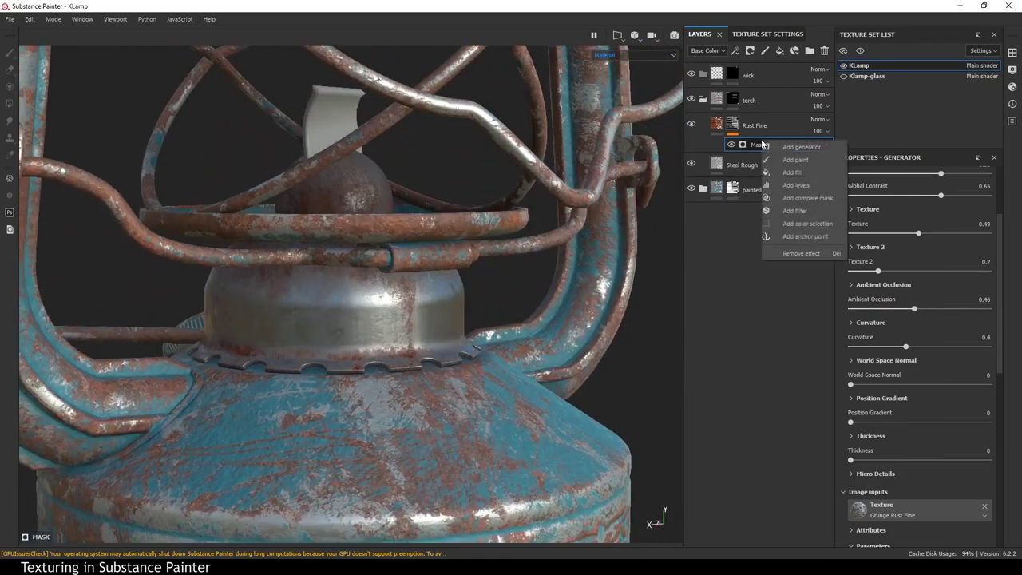
click(791, 157)
alt+drag(527, 380, 543, 415)
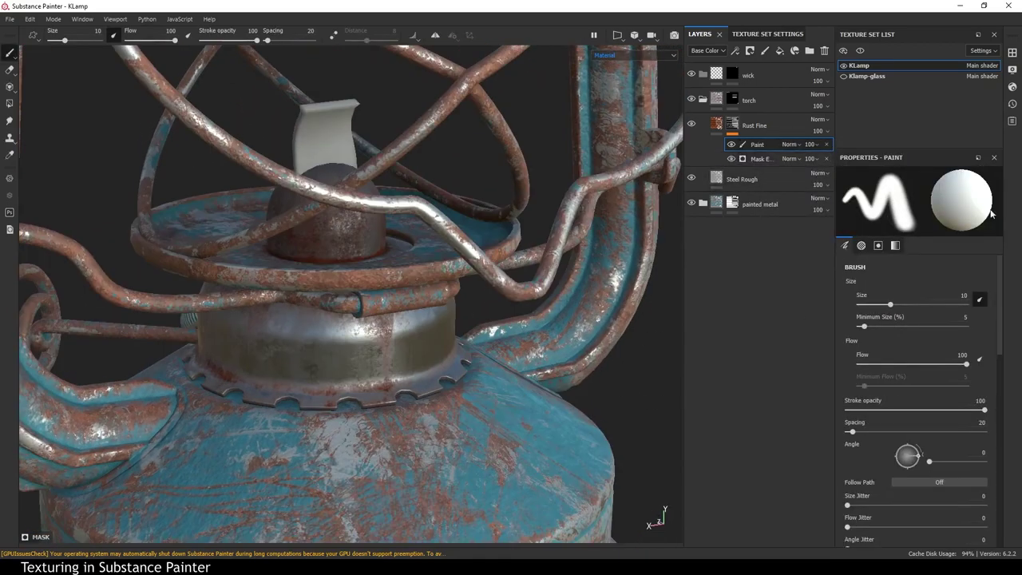
click(1013, 51)
click(472, 197)
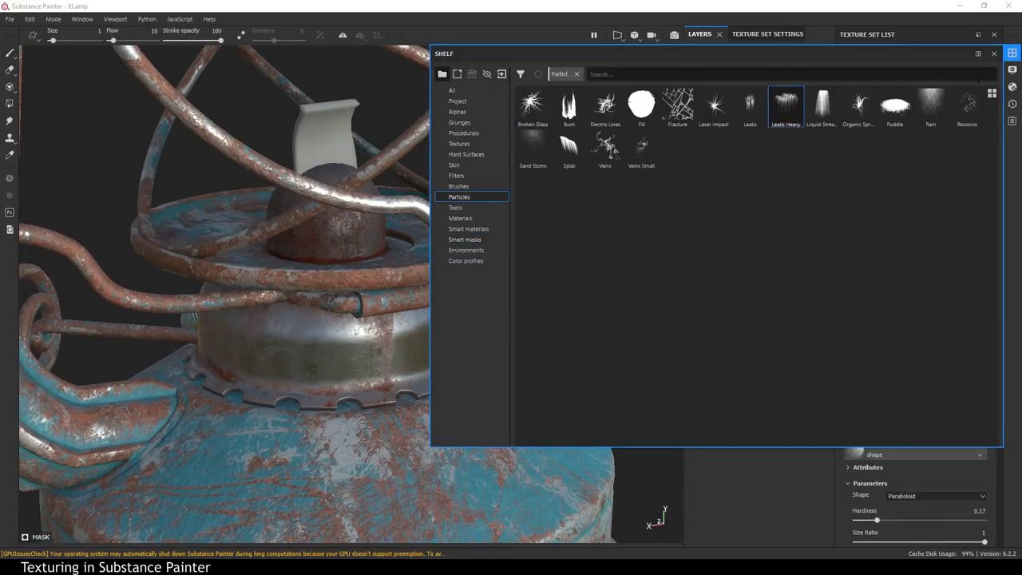
click(1012, 54)
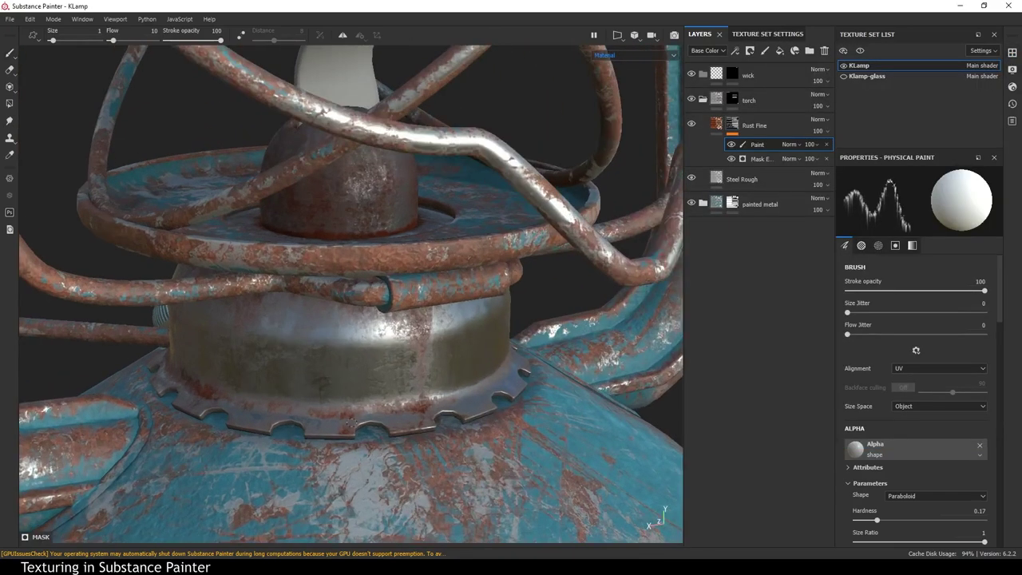
Drop rust leak particles at several spots on the burner, then view the roughness channel.
alt+drag(273, 347, 418, 327)
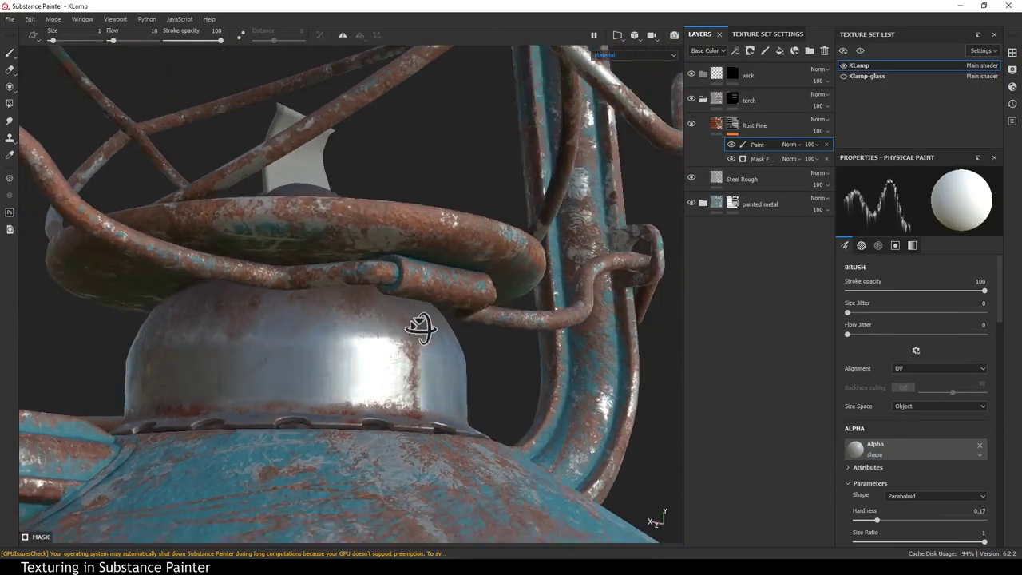
click(263, 320)
mouse_move(264, 319)
alt+mouse_down()
mouse_move(296, 288)
mouse_move(276, 295)
mouse_move(370, 399)
mouse_move(469, 338)
mouse_move(529, 370)
mouse_move(567, 324)
alt+mouse_up()
click(567, 323)
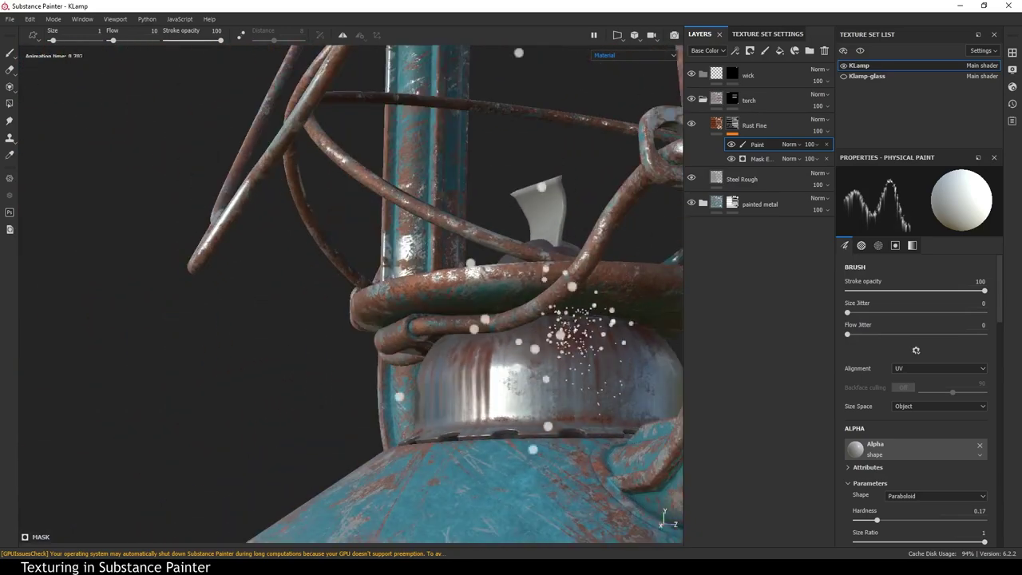
mouse_move(567, 323)
alt+right_down()
mouse_move(523, 342)
mouse_move(509, 385)
mouse_move(346, 343)
mouse_move(340, 327)
alt+right_up()
mouse_move(339, 327)
alt+mouse_down()
mouse_move(332, 344)
mouse_move(275, 280)
mouse_move(411, 280)
mouse_move(502, 308)
mouse_move(426, 247)
alt+mouse_up()
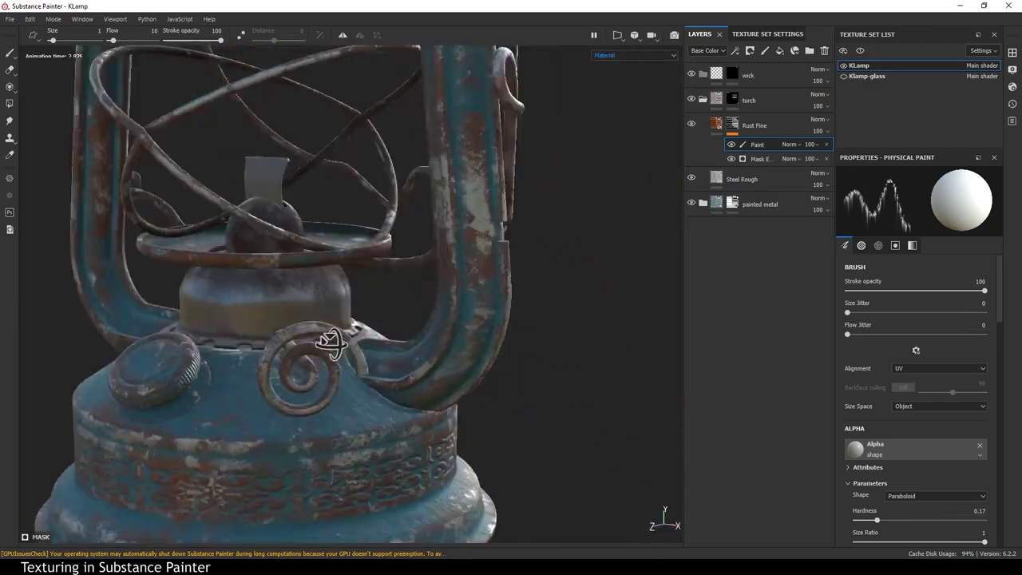
click(276, 280)
click(411, 279)
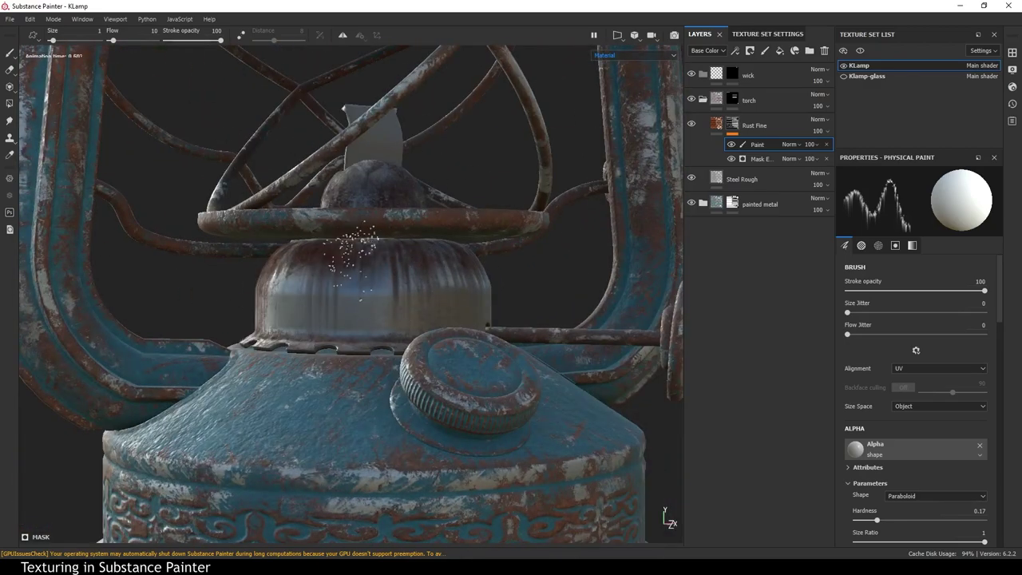
alt+drag(351, 328, 415, 319)
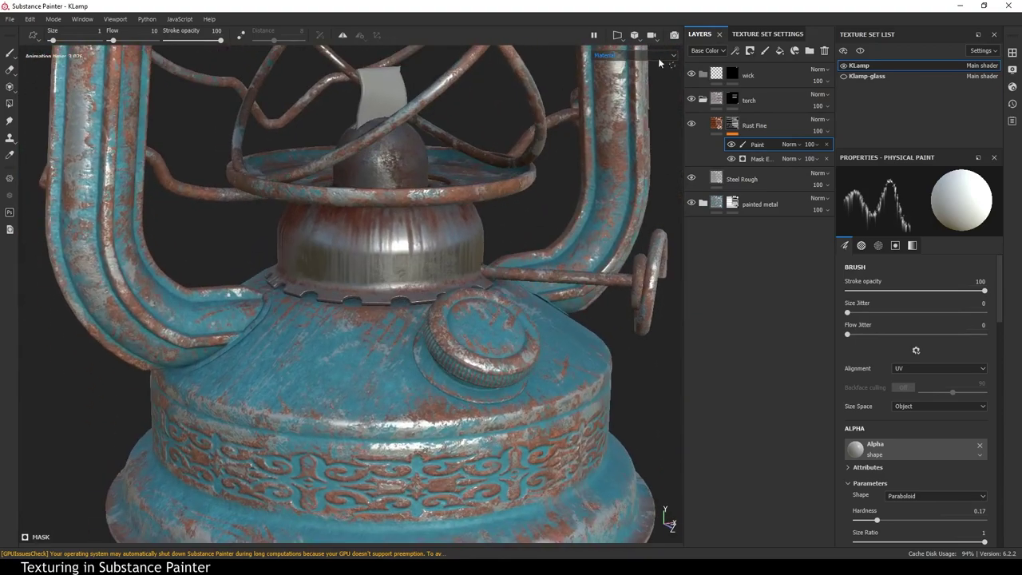
click(660, 57)
Collapse the Rust Fine effects and set the Steel Rough layer's roughness to 0.58.
click(619, 101)
click(750, 126)
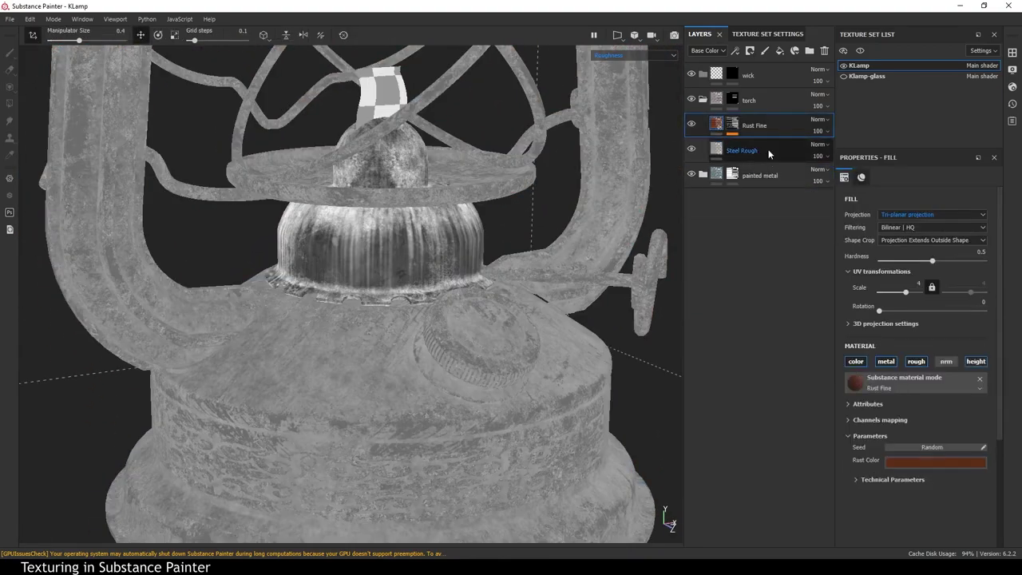
click(769, 153)
text(6)
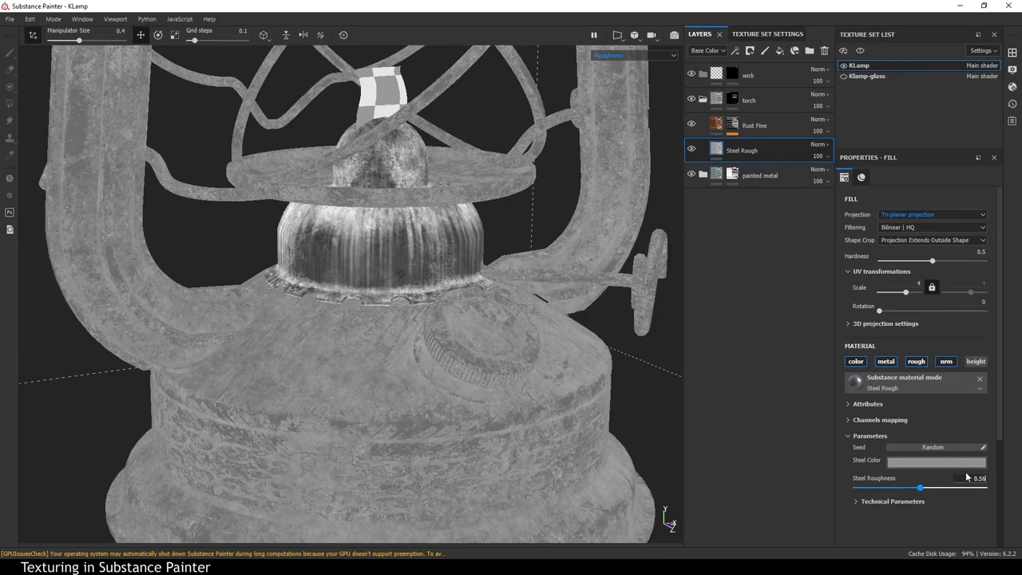
key(Return)
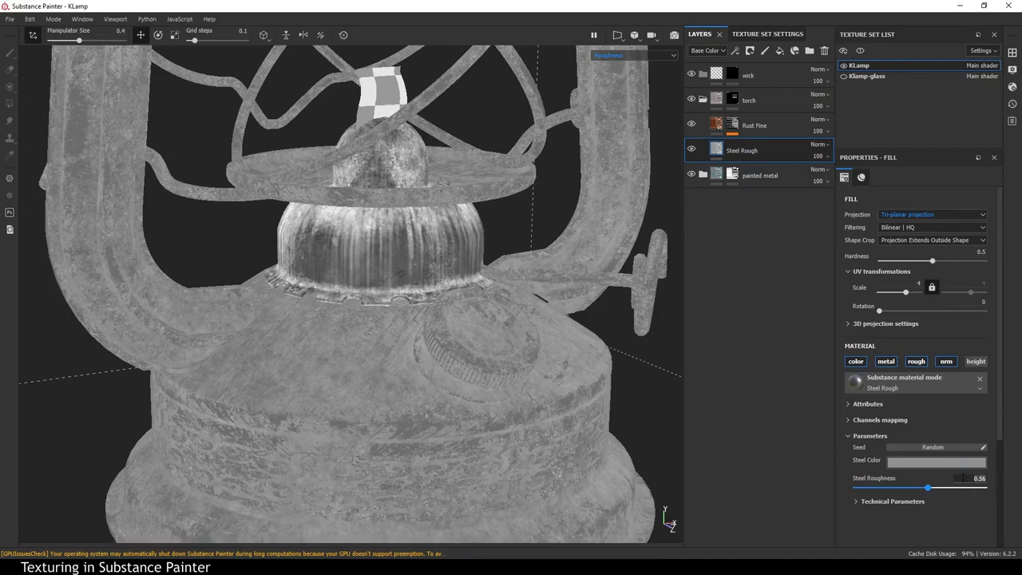
text(0.58)
key(Return)
Return the viewport to full material view and frame the whole lamp.
click(635, 55)
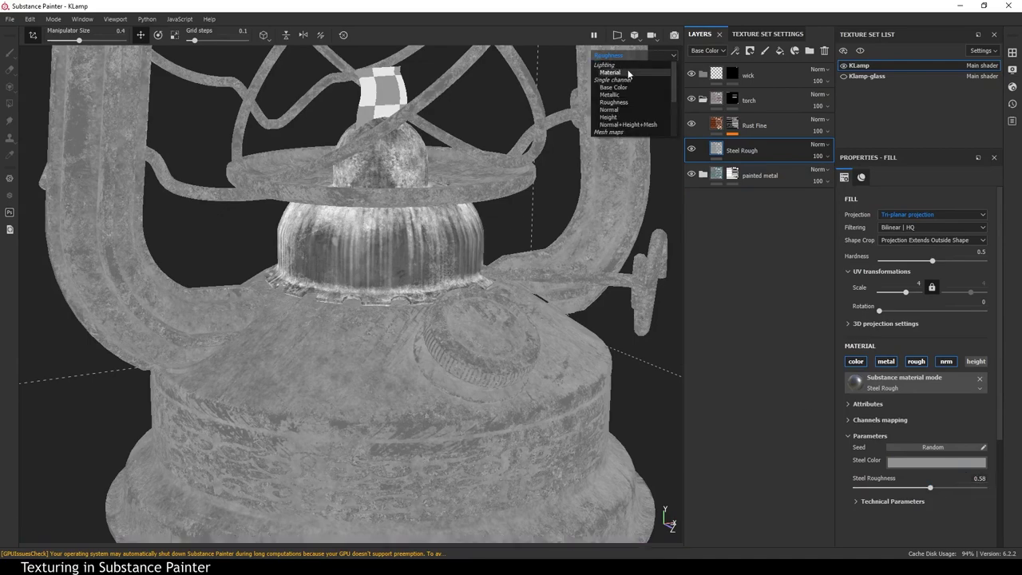
click(619, 73)
key(f)
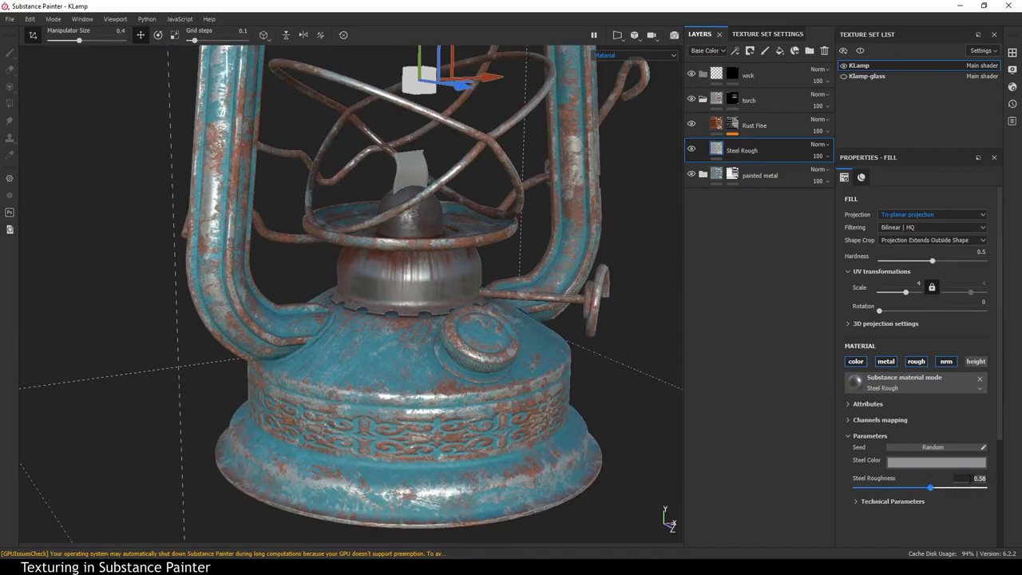
scroll(475, 447, down, 5)
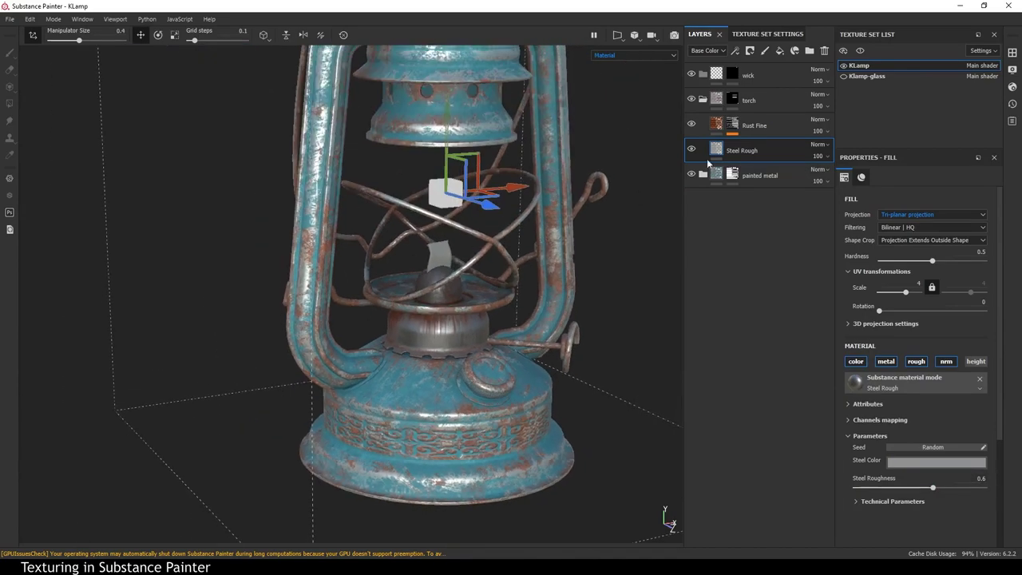
click(751, 125)
click(714, 106)
Inspect the burner up close, then collapse the torch group and float the shelf.
mouse_move(567, 391)
alt+mouse_down()
mouse_move(550, 408)
mouse_move(567, 412)
mouse_move(235, 410)
mouse_move(611, 451)
mouse_move(600, 467)
alt+mouse_up()
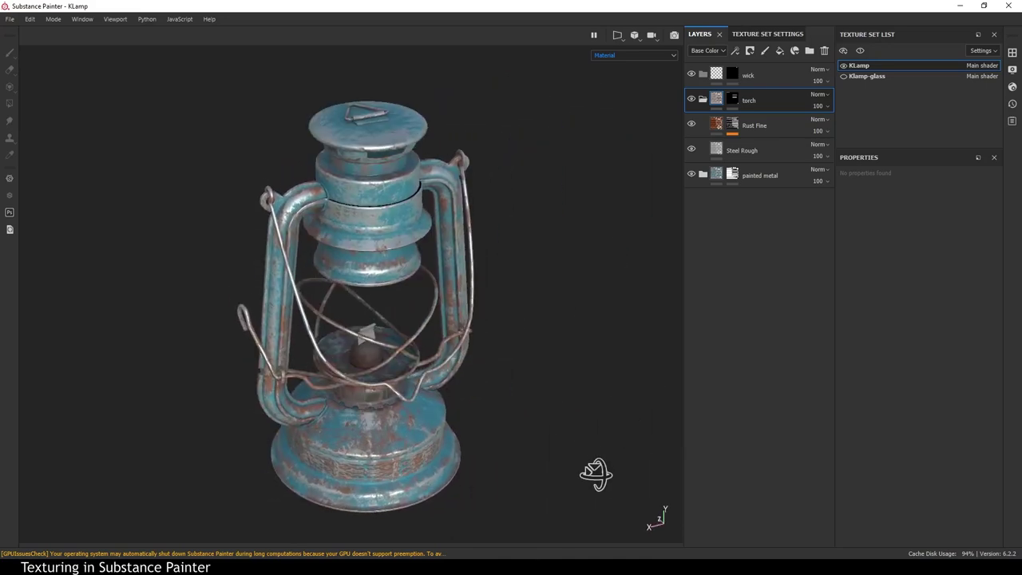
alt+right_drag(599, 468, 362, 388)
alt+middle_drag(362, 388, 450, 360)
mouse_move(449, 360)
alt+mouse_down()
mouse_move(498, 397)
mouse_move(447, 392)
mouse_move(436, 345)
mouse_move(376, 269)
alt+mouse_up()
mouse_move(376, 269)
alt+right_down()
mouse_move(480, 424)
mouse_move(392, 287)
mouse_move(544, 249)
mouse_move(532, 247)
alt+right_up()
alt+drag(532, 247, 553, 259)
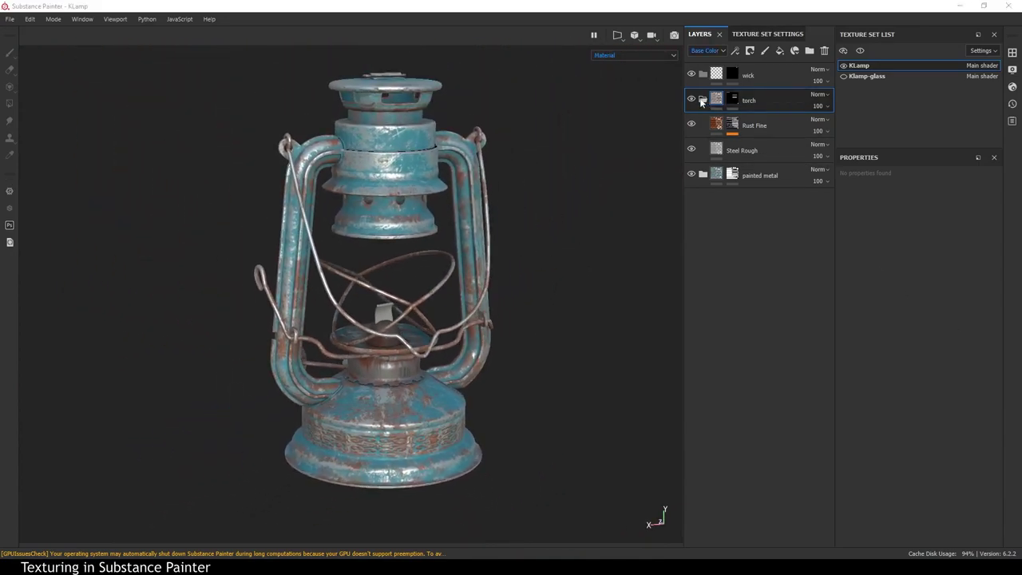
click(702, 99)
drag(884, 61, 519, 108)
Apply the Fabric Soft Denim material from the shelf's Materials to the wick.
click(85, 269)
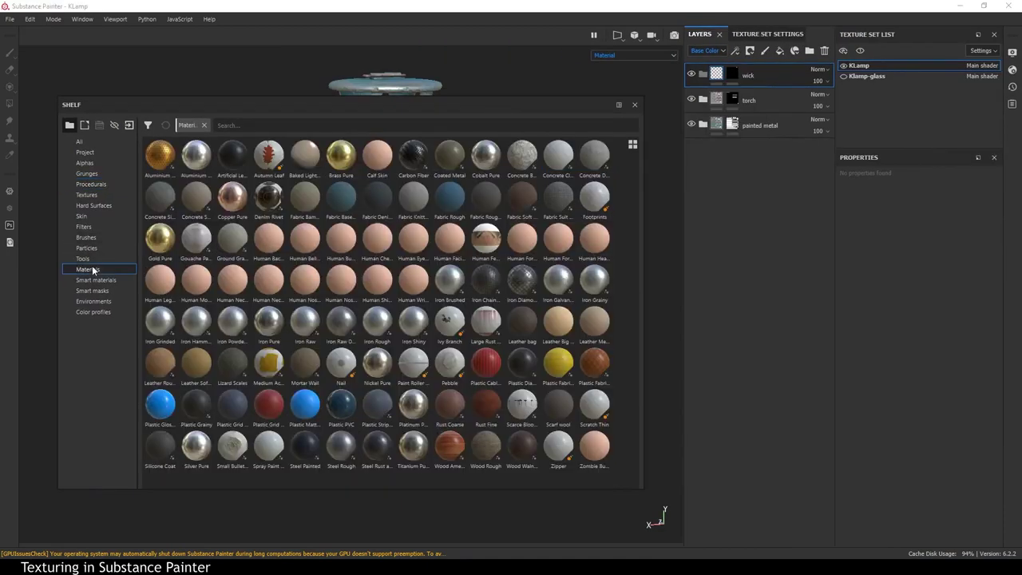
drag(527, 196, 758, 90)
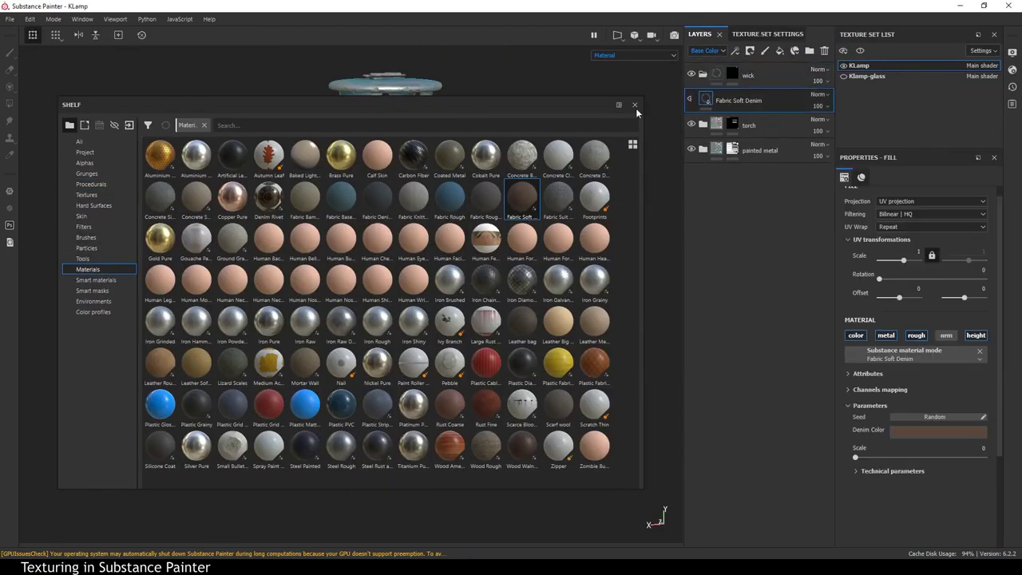
click(635, 104)
alt+right_drag(409, 341, 413, 369)
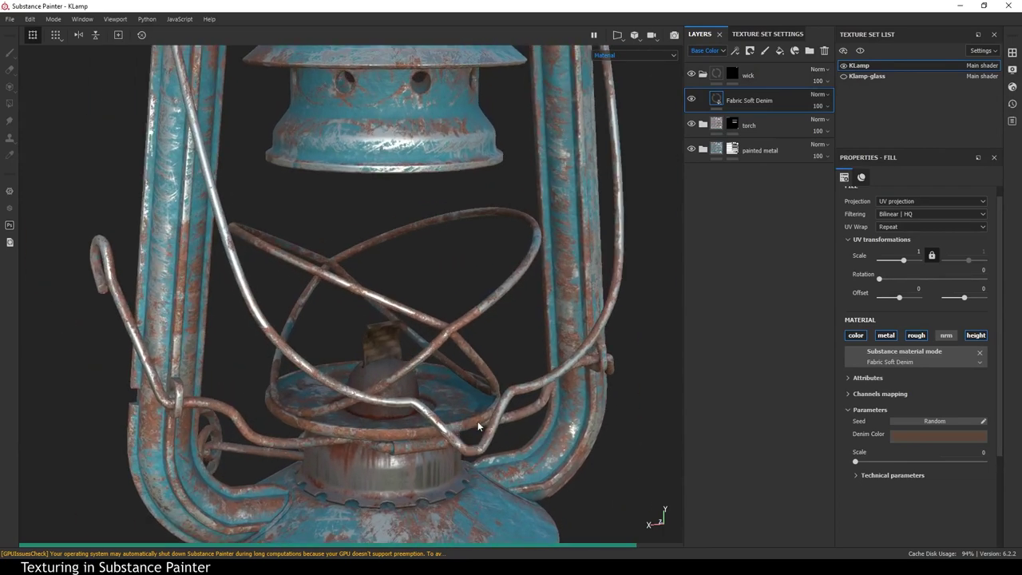
Raise the denim Scale and shift Denim Color to a greyer, less saturated tone.
click(950, 437)
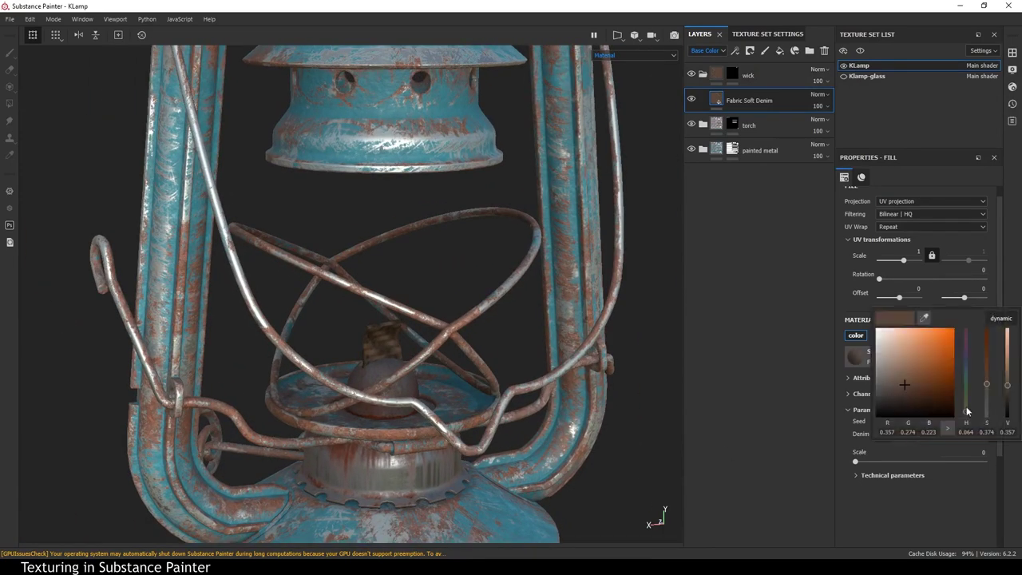
drag(1008, 354, 1009, 353)
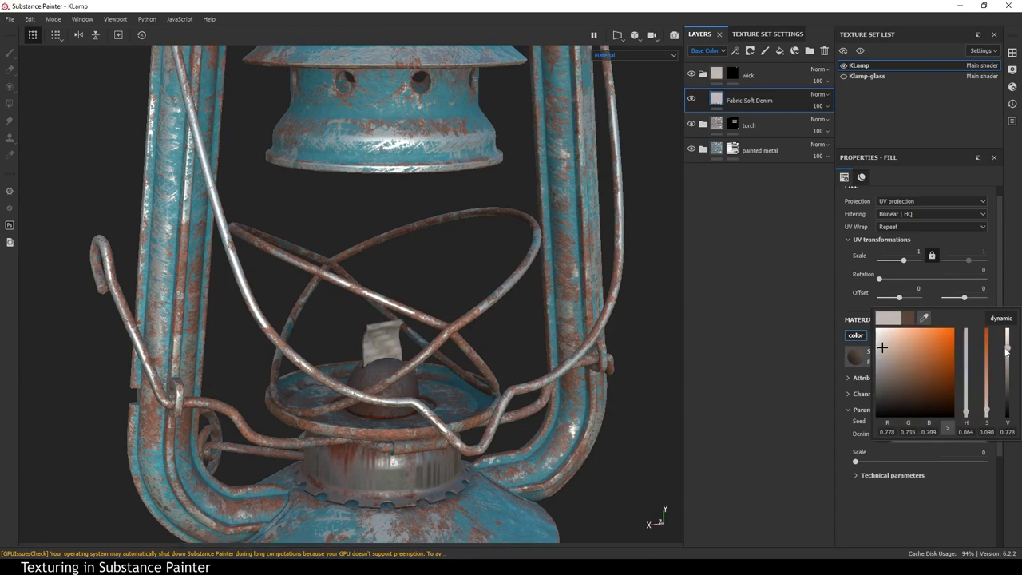
drag(866, 463, 986, 467)
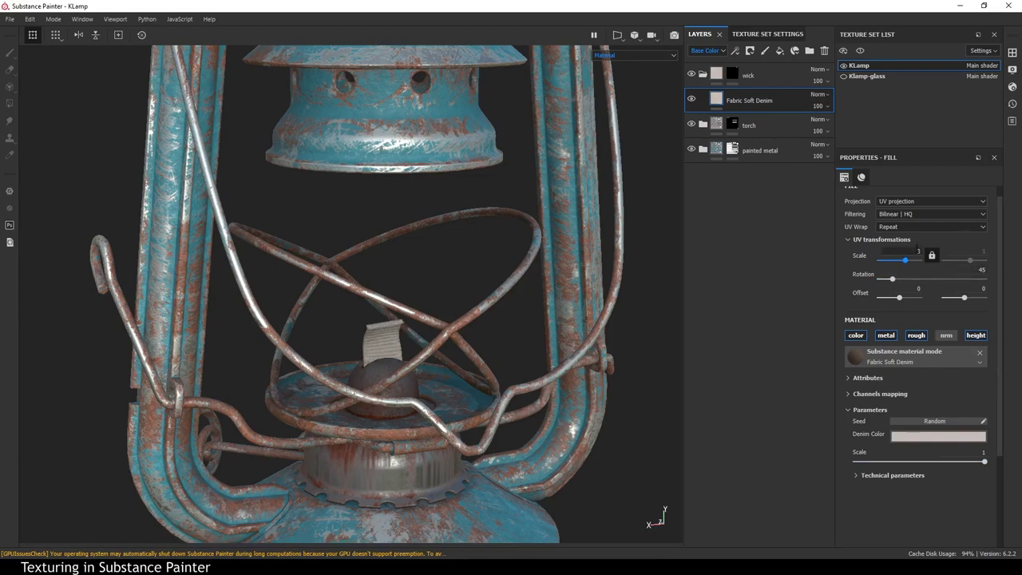
mouse_move(376, 392)
alt+right_down()
mouse_move(400, 445)
mouse_move(335, 415)
alt+right_up()
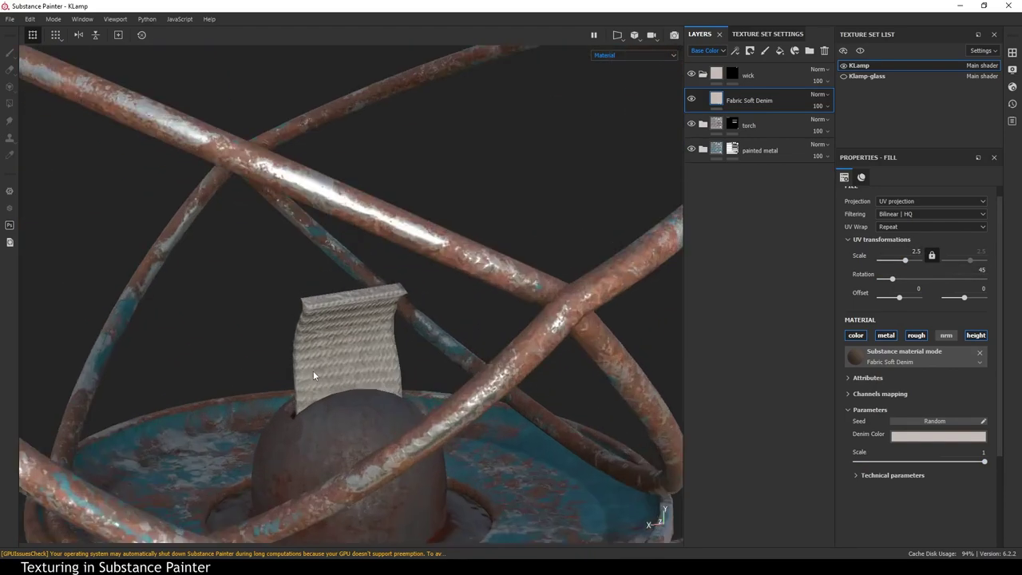
click(634, 55)
click(611, 89)
click(938, 436)
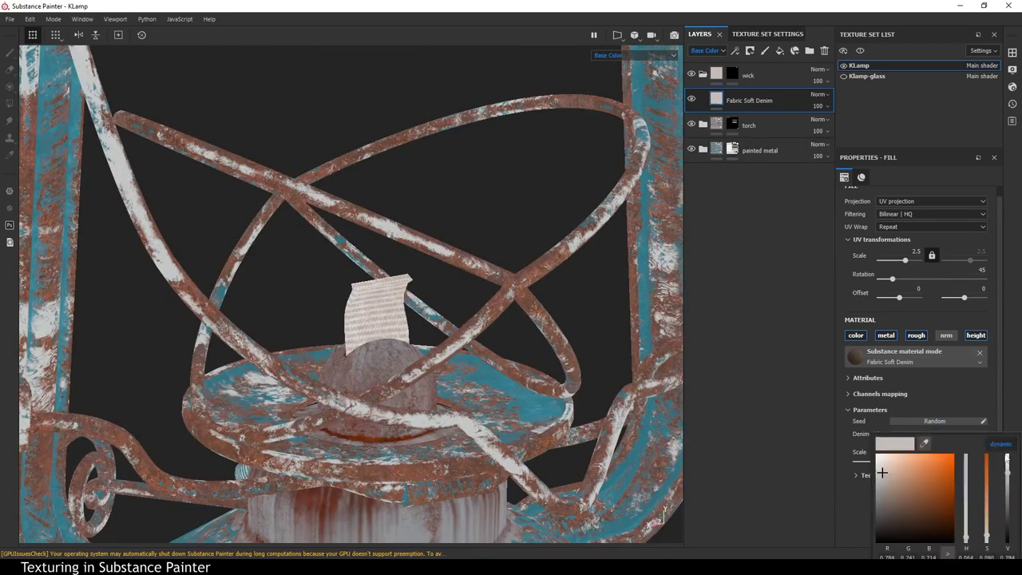
drag(988, 489, 989, 538)
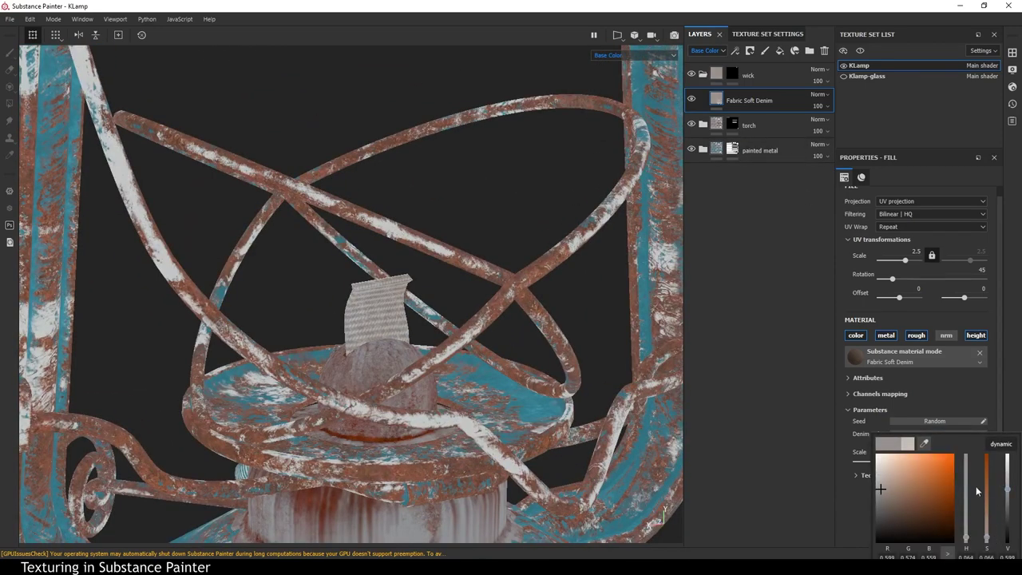
right_click(750, 101)
Add a Multiply-blended fill effect inside the Fabric Soft Denim layer.
key(Escape)
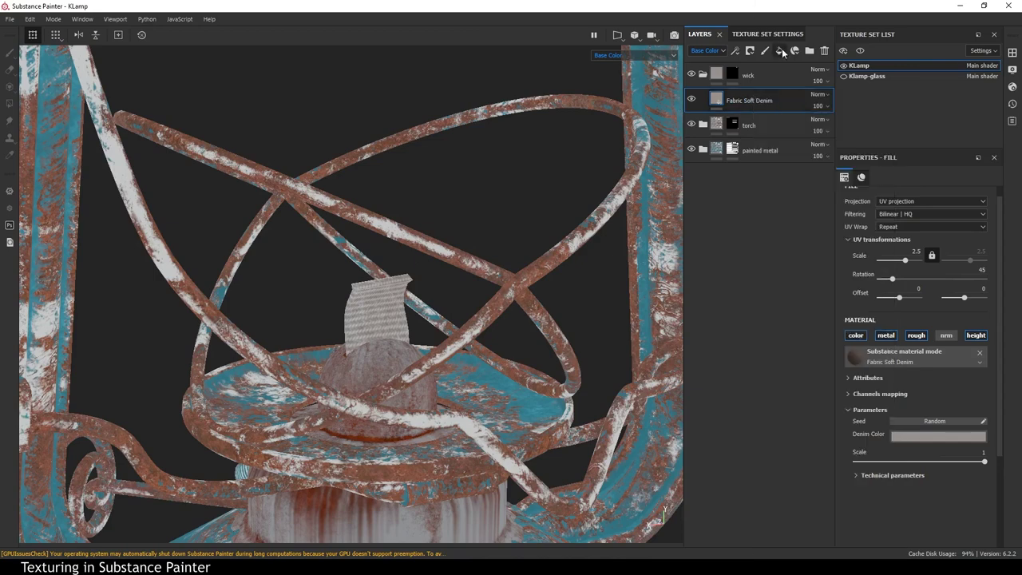
click(780, 50)
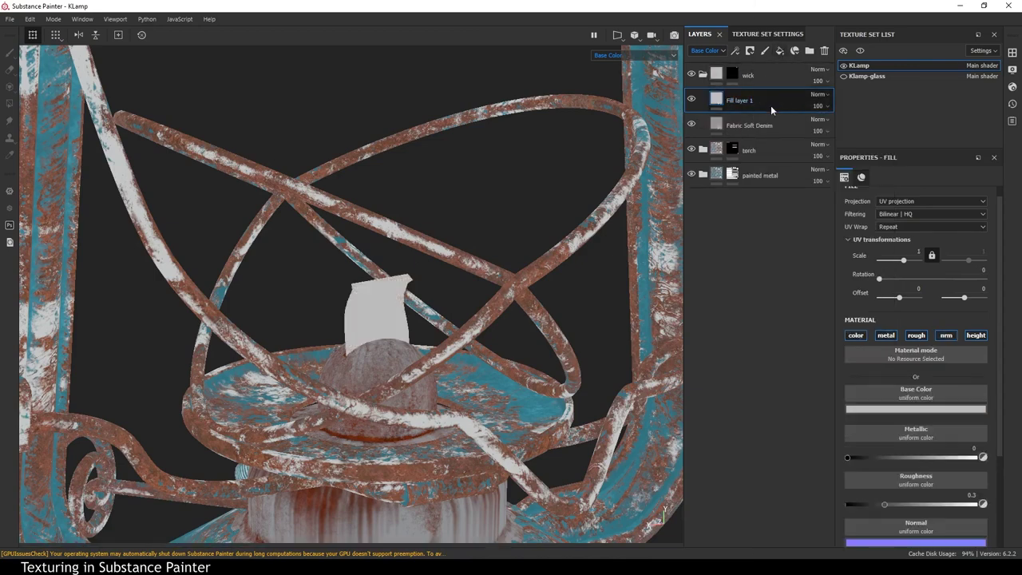
click(824, 50)
right_click(722, 97)
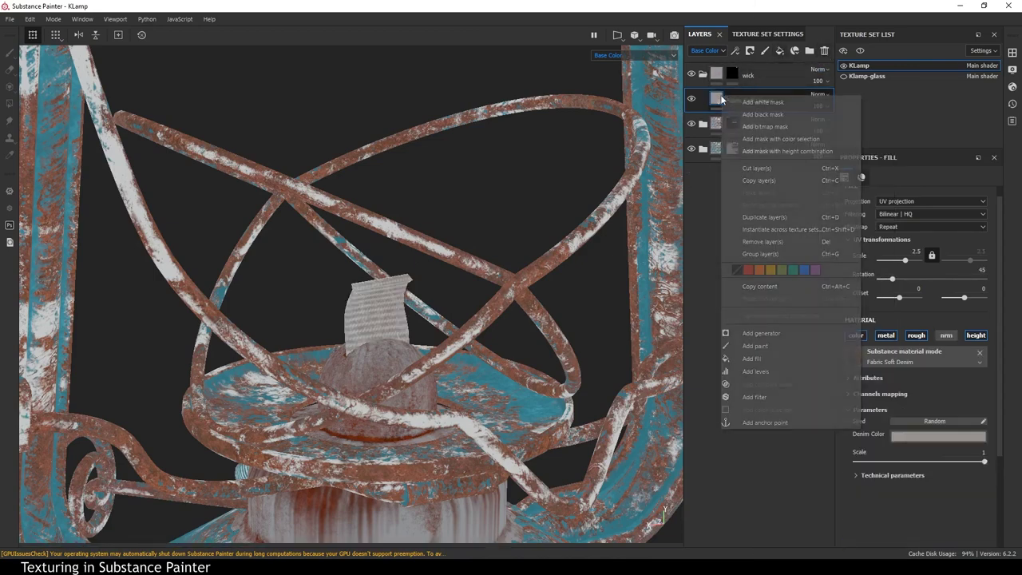
click(767, 359)
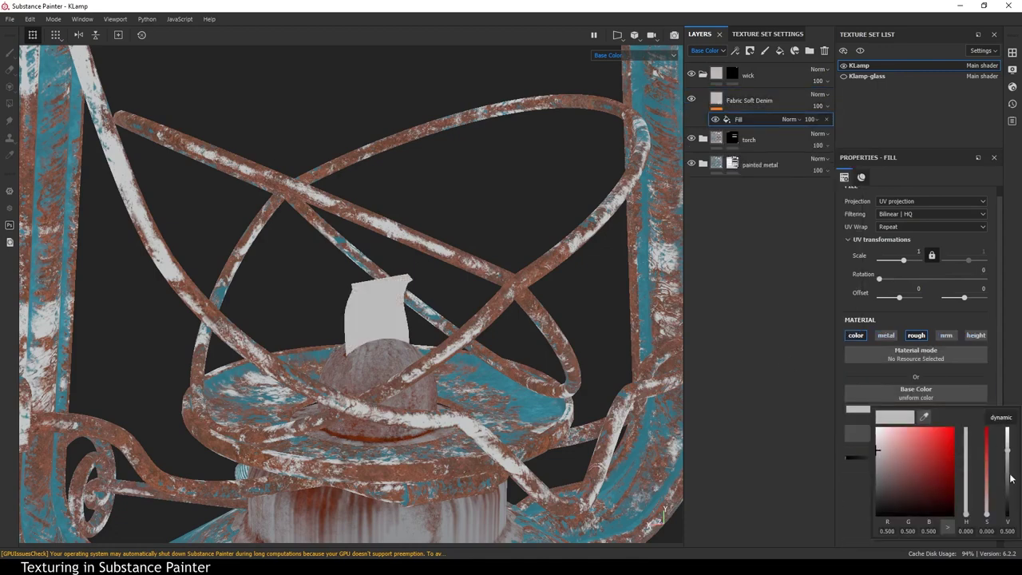
click(797, 121)
click(796, 185)
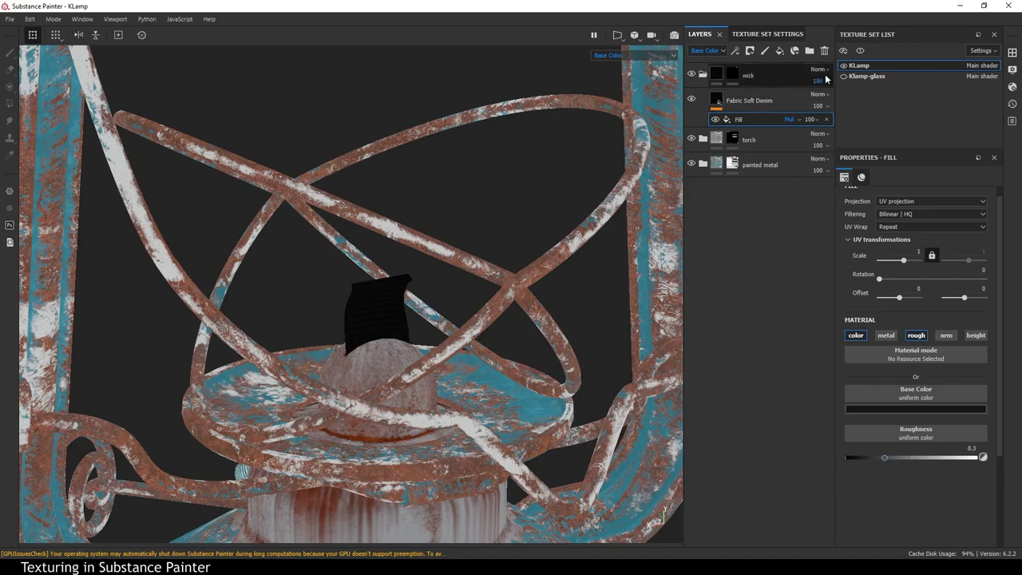
Use the Dirt 4 procedural as the fill's base colour at UV scale 3.
click(1011, 52)
drag(795, 53, 448, 112)
click(121, 191)
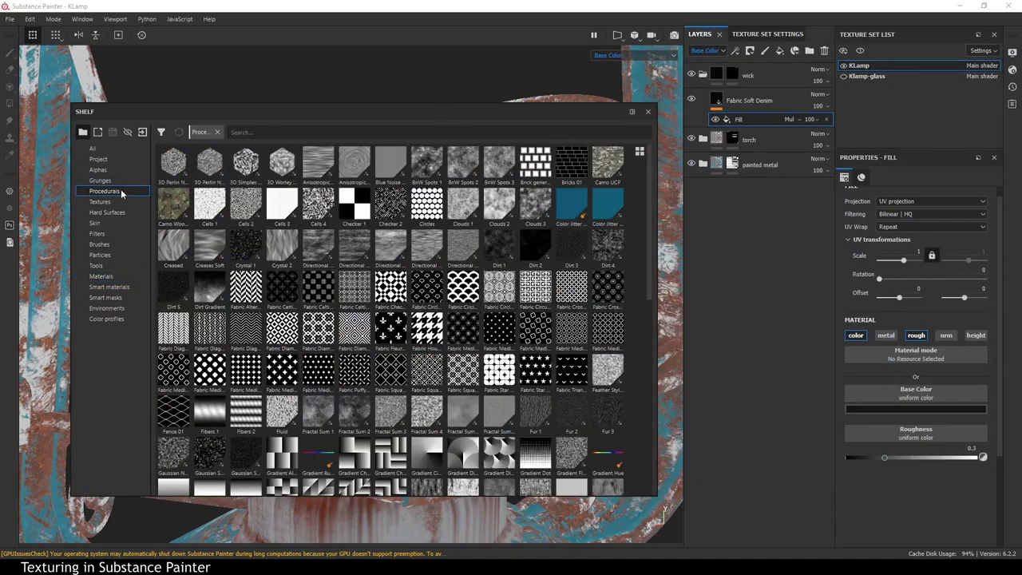
drag(611, 249, 967, 391)
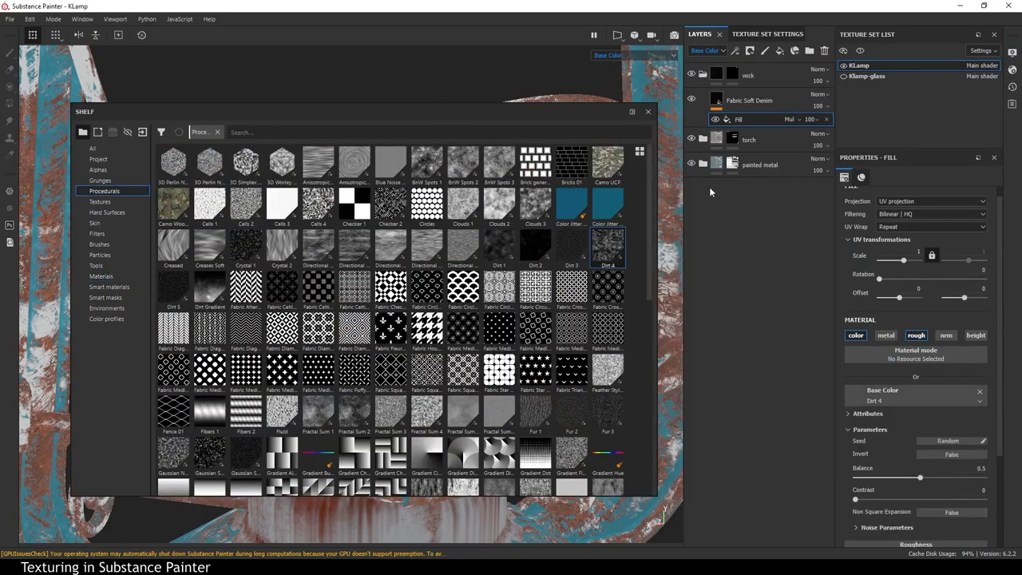
scroll(968, 389, up, 1)
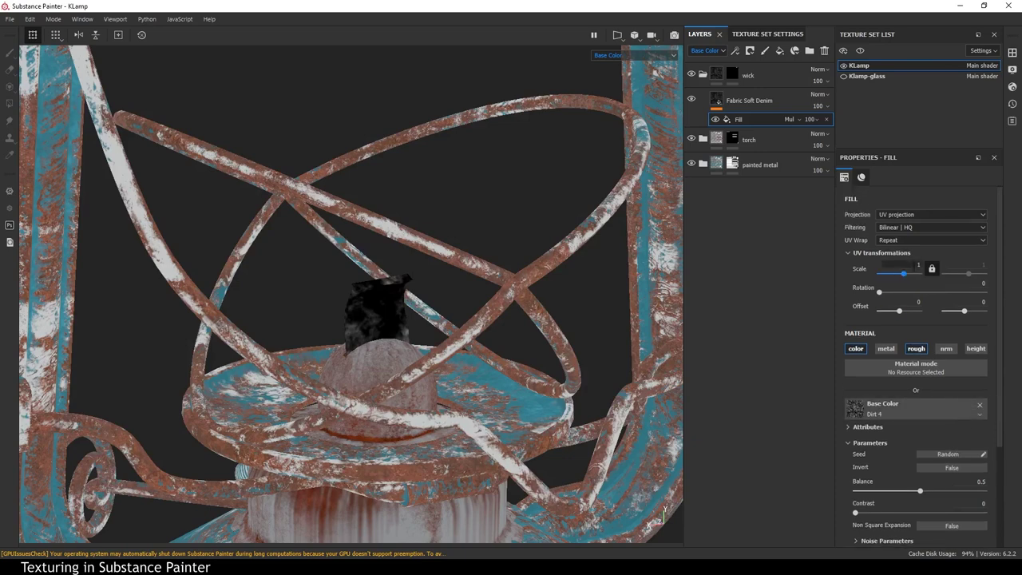
drag(903, 274, 905, 274)
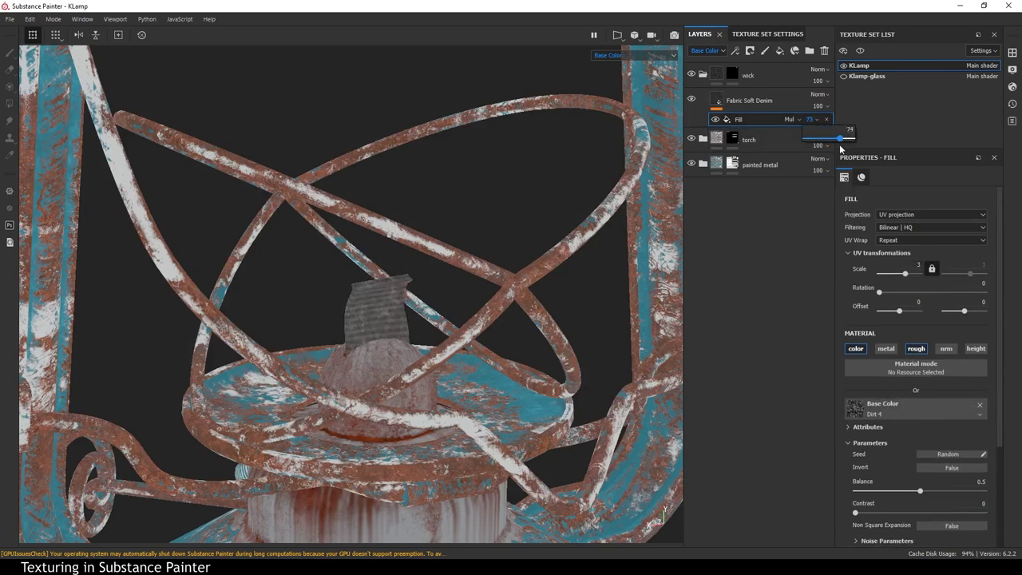
Set the fill opacity to 80 and place Dirt 4 into its roughness slot.
drag(853, 140, 840, 140)
scroll(853, 477, down, 3)
scroll(852, 476, down, 1)
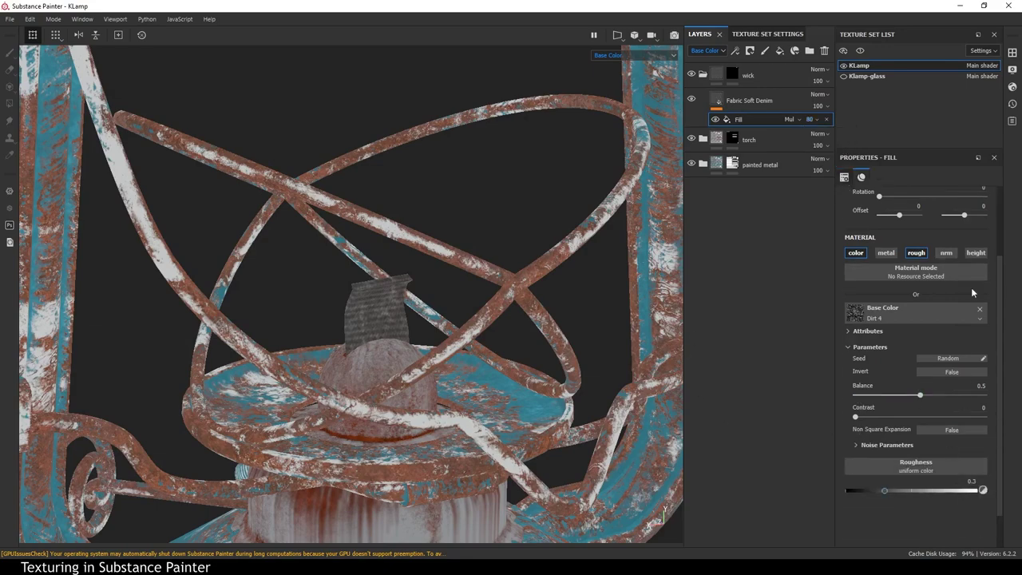
click(919, 311)
drag(686, 50, 327, 127)
drag(861, 467, 866, 470)
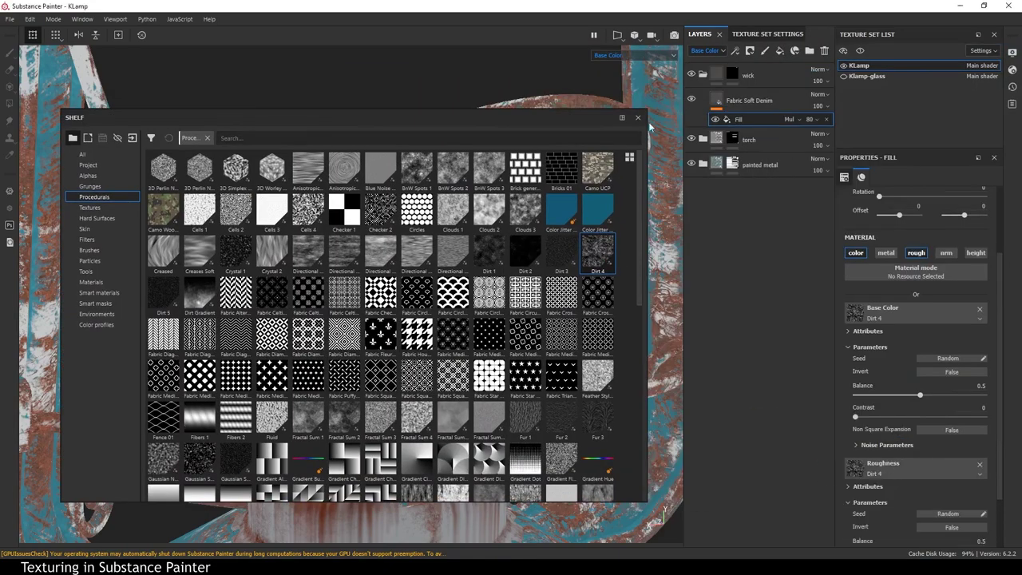
scroll(918, 472, down, 1)
Invert the Dirt 4 roughness and set the fill's roughness blend to Screen at 33.
click(952, 495)
click(614, 56)
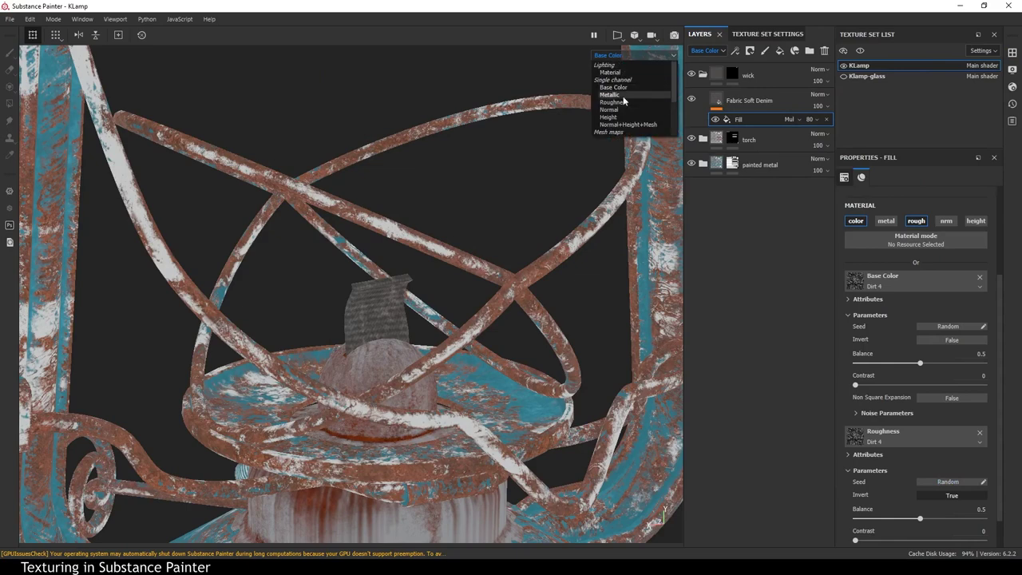
click(621, 102)
click(707, 52)
click(707, 85)
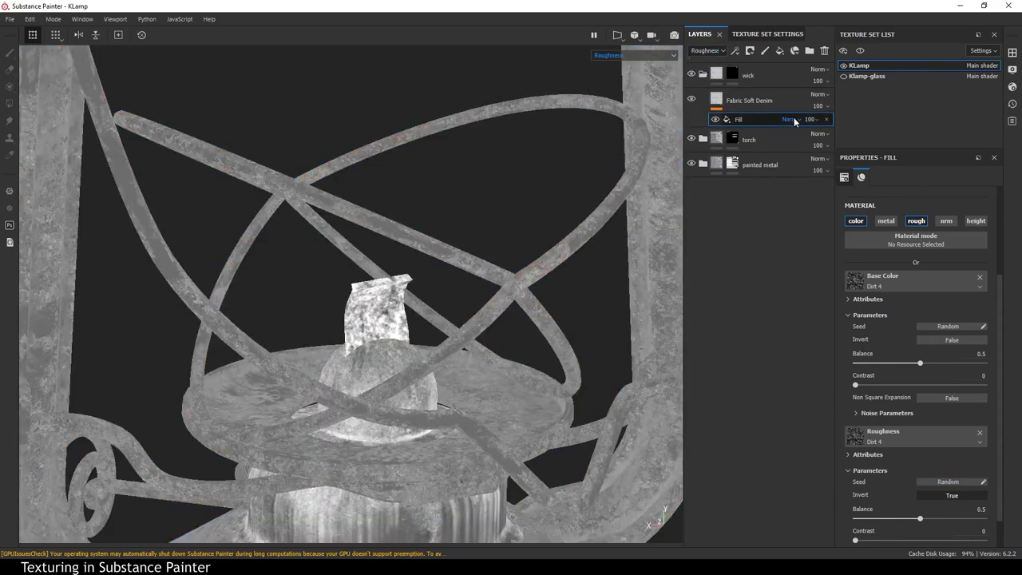
click(790, 119)
click(798, 305)
click(810, 119)
drag(833, 143, 839, 150)
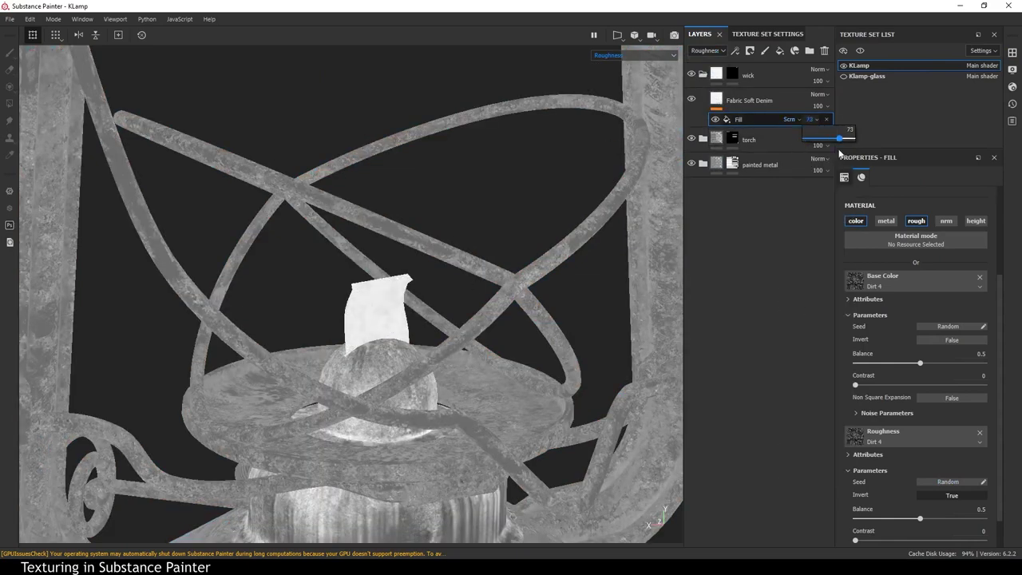
Drop the fill's base-colour opacity to 38 and add a new fill layer above the denim.
click(635, 55)
click(615, 70)
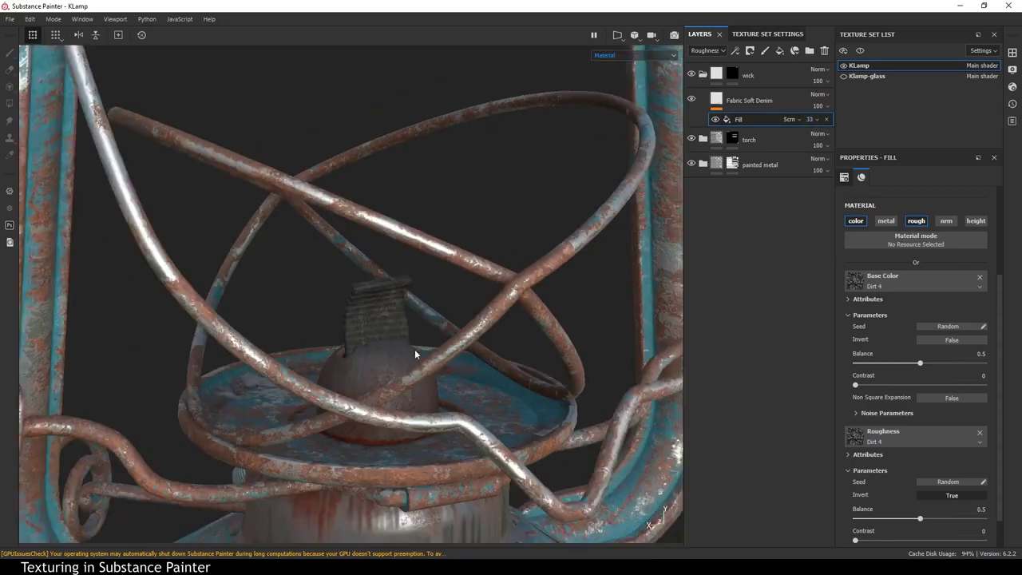
mouse_move(414, 349)
alt+mouse_down()
mouse_move(464, 375)
mouse_move(511, 360)
alt+mouse_up()
click(704, 60)
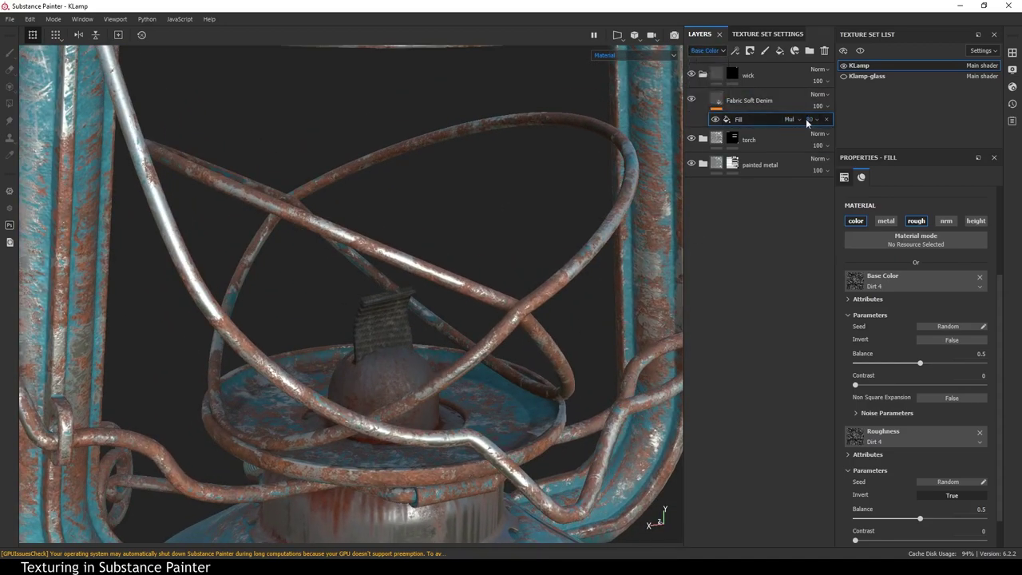
mouse_move(843, 142)
mouse_down()
mouse_move(797, 139)
mouse_move(835, 139)
mouse_up()
click(635, 55)
click(624, 93)
mouse_move(624, 93)
alt+mouse_down()
mouse_move(512, 306)
mouse_move(820, 290)
alt+mouse_up()
mouse_move(410, 407)
alt+mouse_down()
mouse_move(372, 315)
mouse_move(416, 303)
alt+mouse_up()
click(740, 101)
click(780, 50)
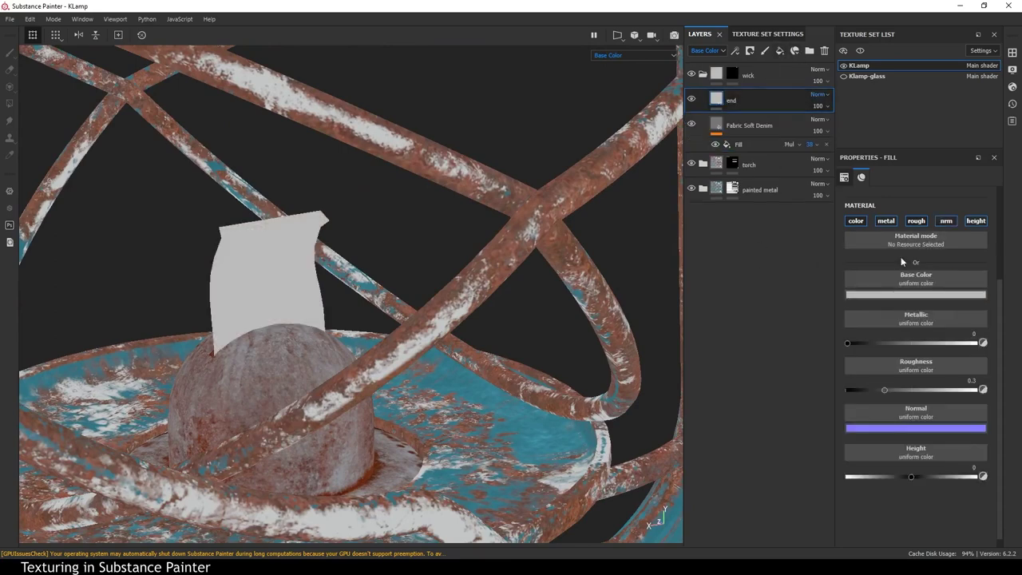
Limit the end layer to colour and roughness, with black base colour and Multiply blend.
click(886, 220)
click(947, 221)
click(976, 221)
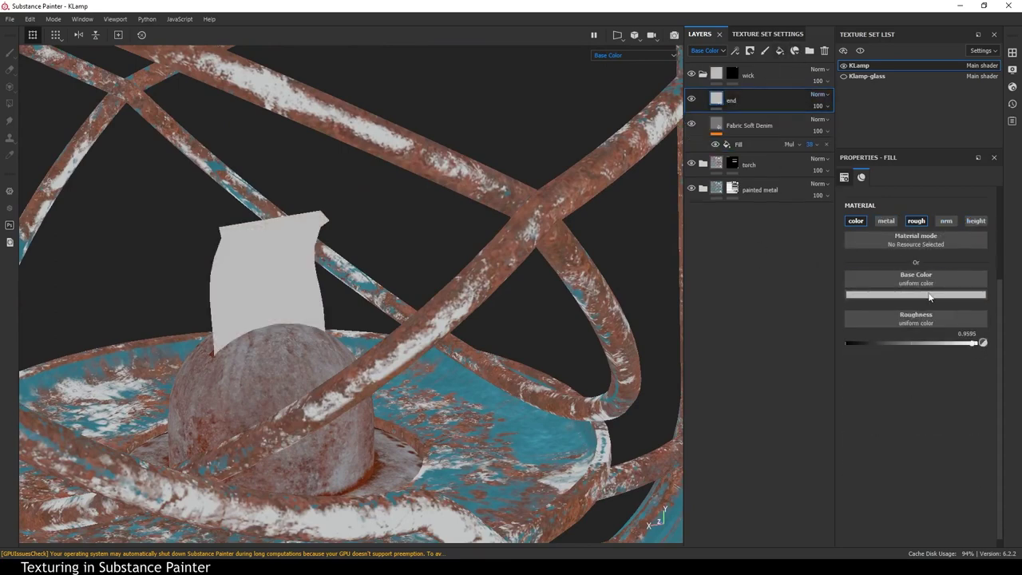
click(929, 297)
drag(1007, 321, 1008, 403)
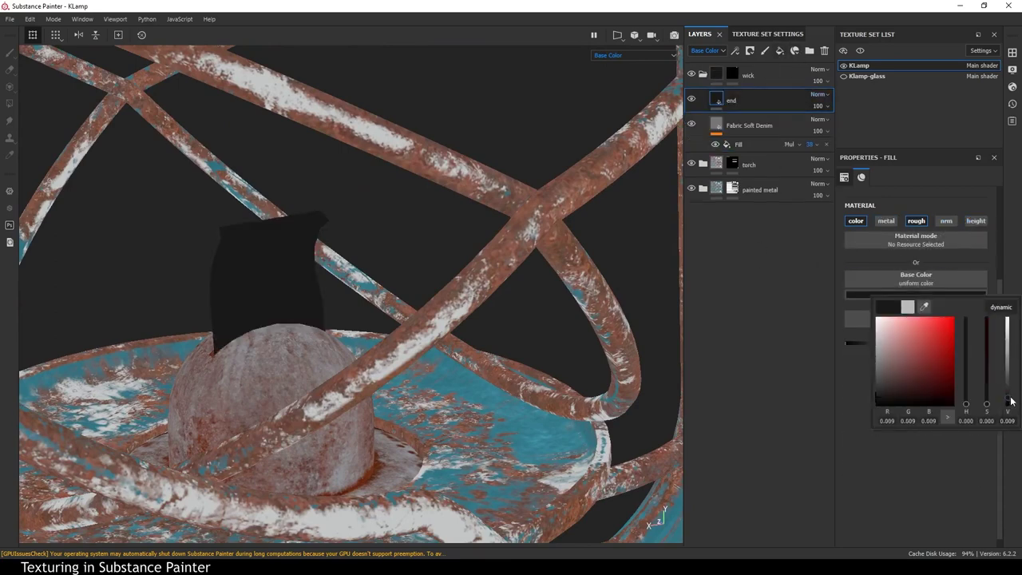
click(819, 98)
click(831, 151)
Give the end layer a black mask with a Paint effect and load Organic Spray.
right_click(723, 110)
click(744, 124)
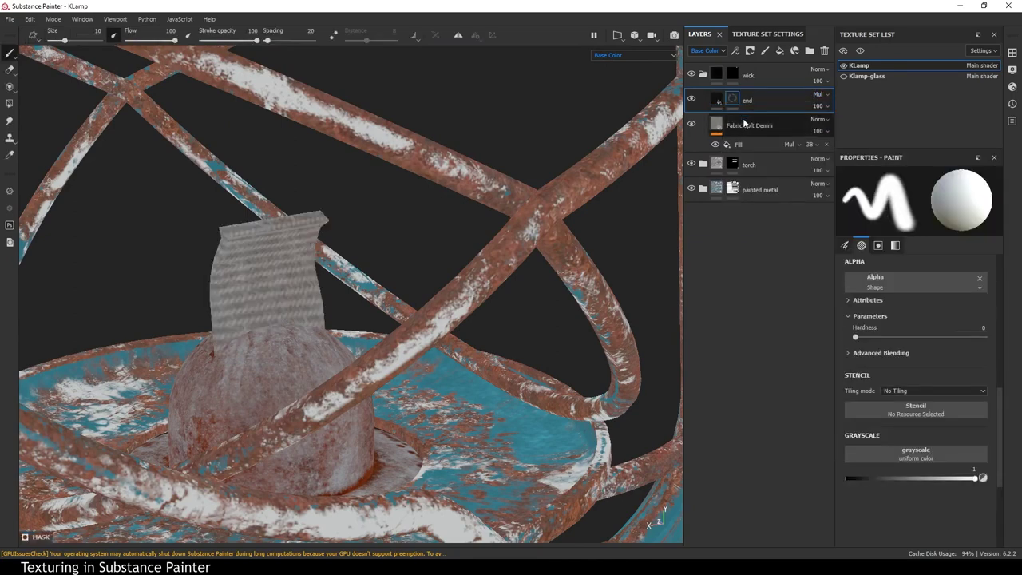
right_click(732, 99)
click(784, 336)
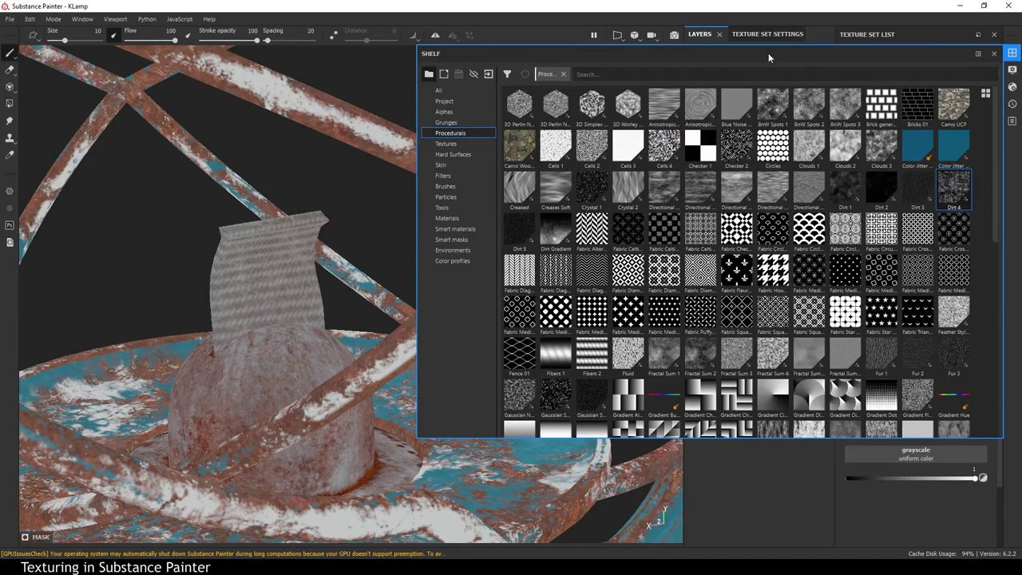
click(459, 197)
drag(666, 53, 290, 142)
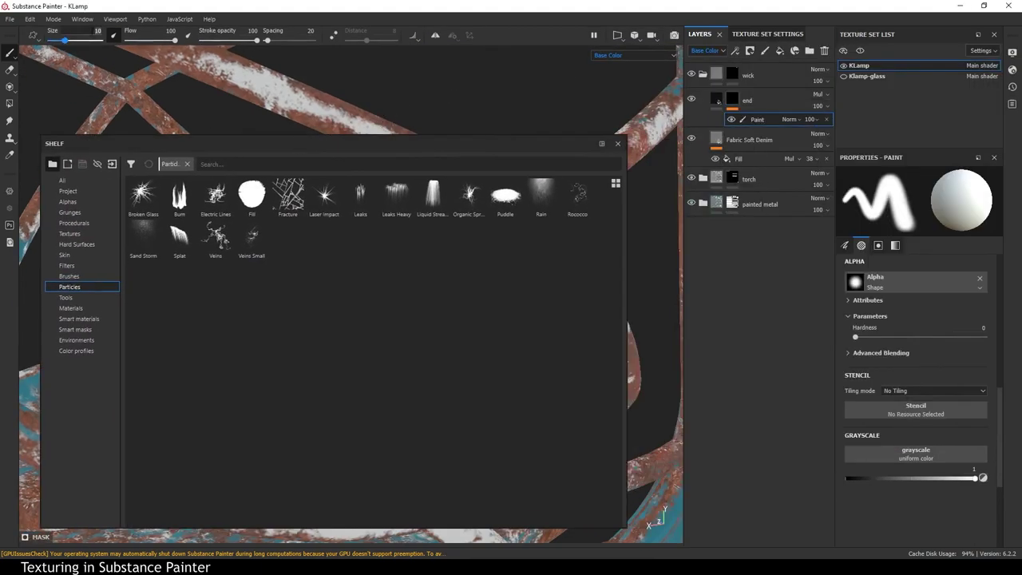
click(469, 195)
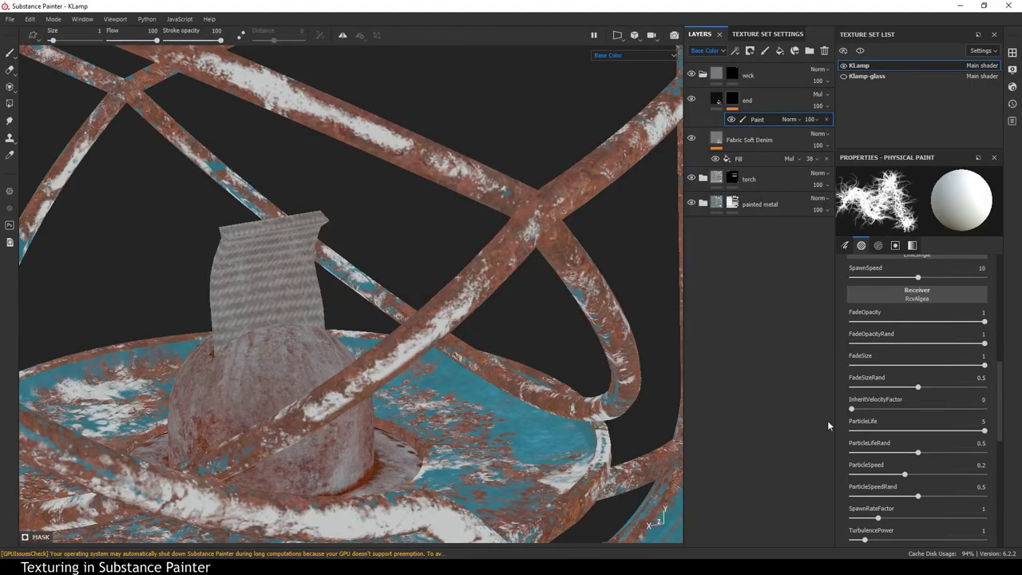
Set the particle brush to ParticleSpeed 0.1 and ParticleLife 1.
scroll(850, 477, down, 2)
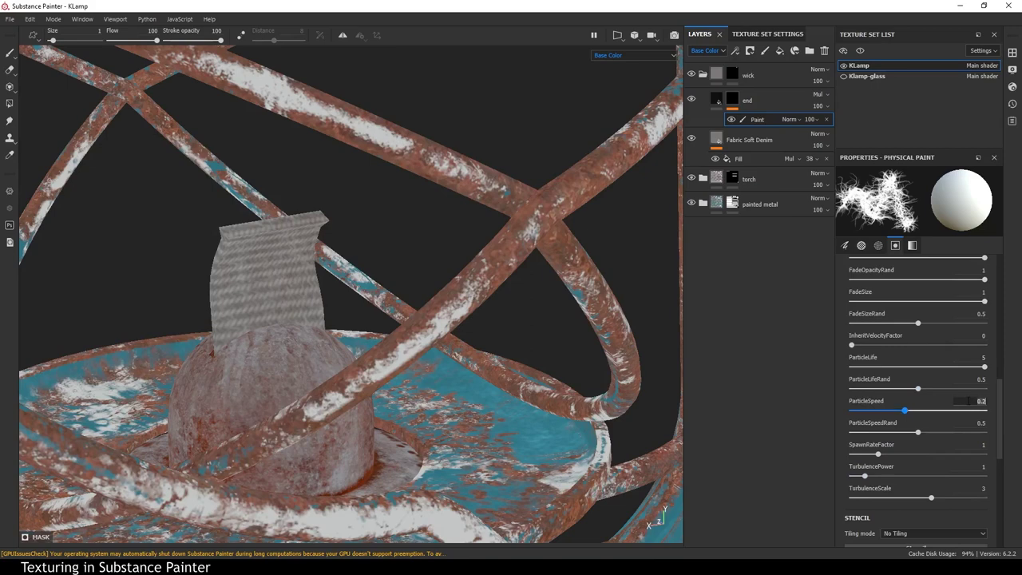
key(BackSpace)
text(1)
key(Return)
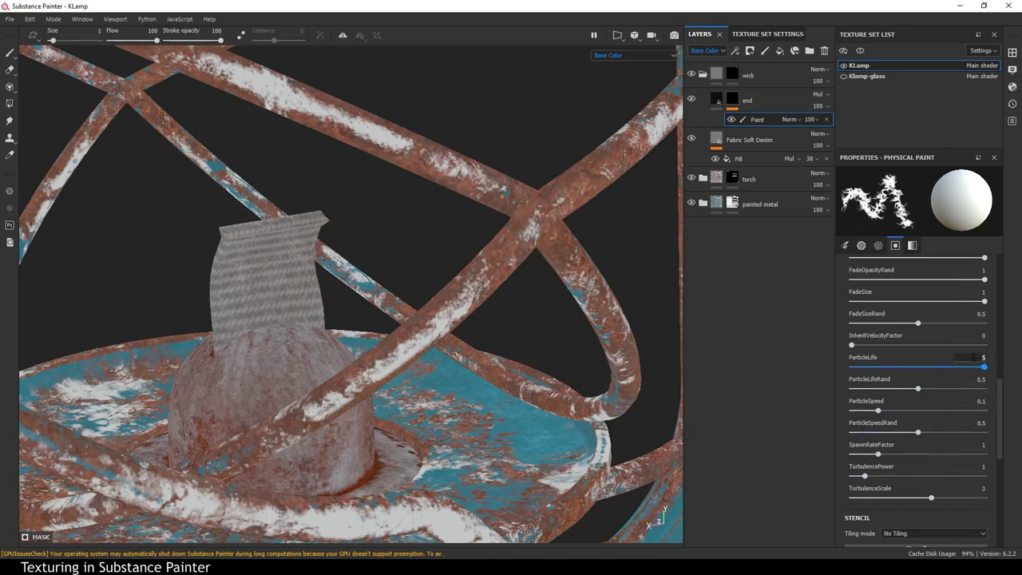
text(1)
key(Return)
Spray black Organic Spray stains across the top of the wick from several angles.
click(230, 232)
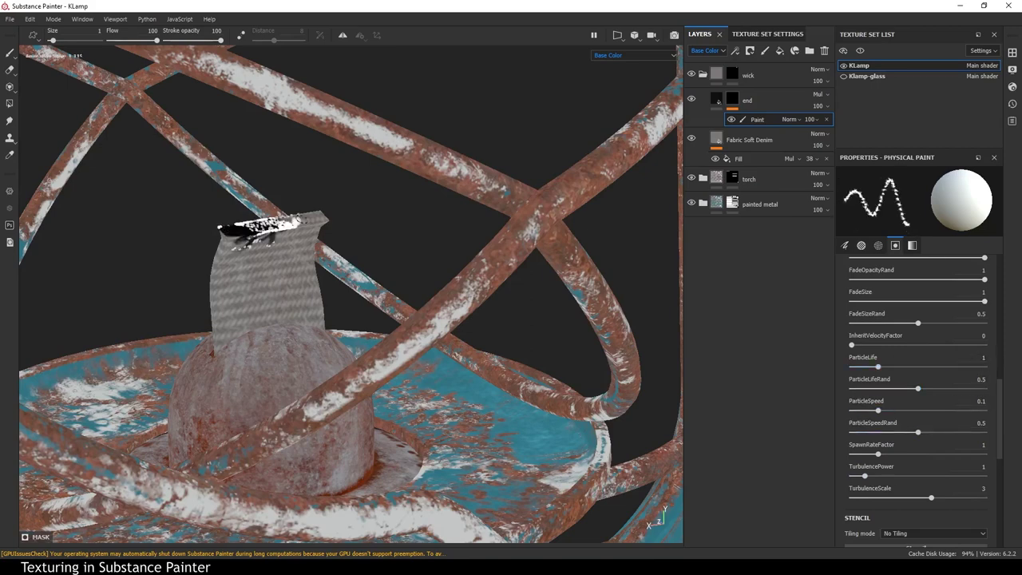
mouse_move(230, 232)
alt+mouse_down()
mouse_move(239, 292)
mouse_move(221, 231)
alt+mouse_up()
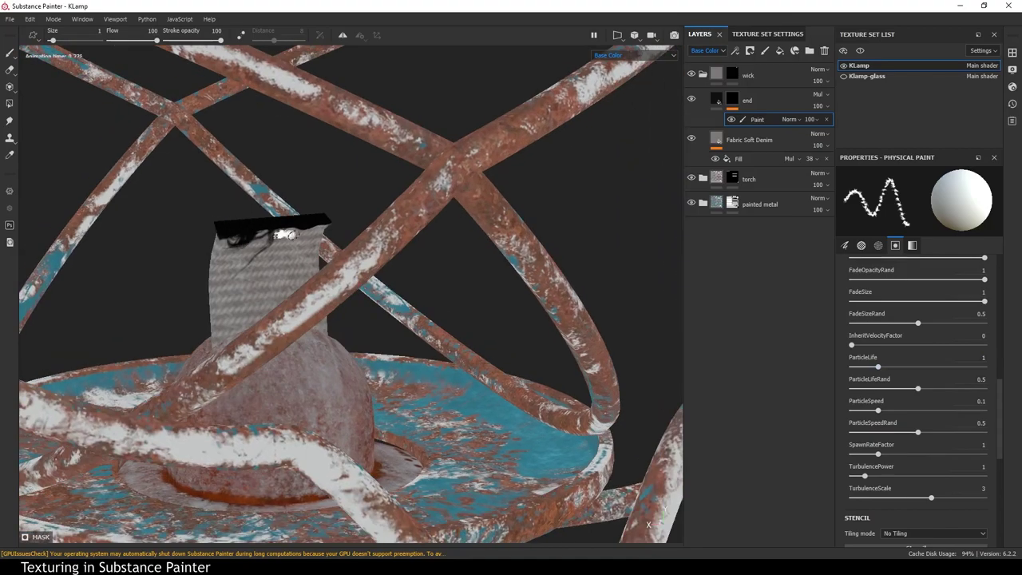
mouse_move(283, 234)
alt+mouse_down()
mouse_move(240, 232)
mouse_move(270, 277)
mouse_move(232, 231)
mouse_move(277, 231)
alt+mouse_up()
click(239, 232)
click(232, 232)
mouse_move(128, 214)
alt+mouse_down()
mouse_move(351, 227)
mouse_move(274, 230)
mouse_move(205, 194)
alt+mouse_up()
click(351, 227)
alt+drag(239, 244, 336, 240)
mouse_move(457, 301)
alt+mouse_down()
mouse_move(376, 365)
mouse_move(444, 338)
mouse_move(415, 319)
mouse_move(468, 365)
alt+mouse_up()
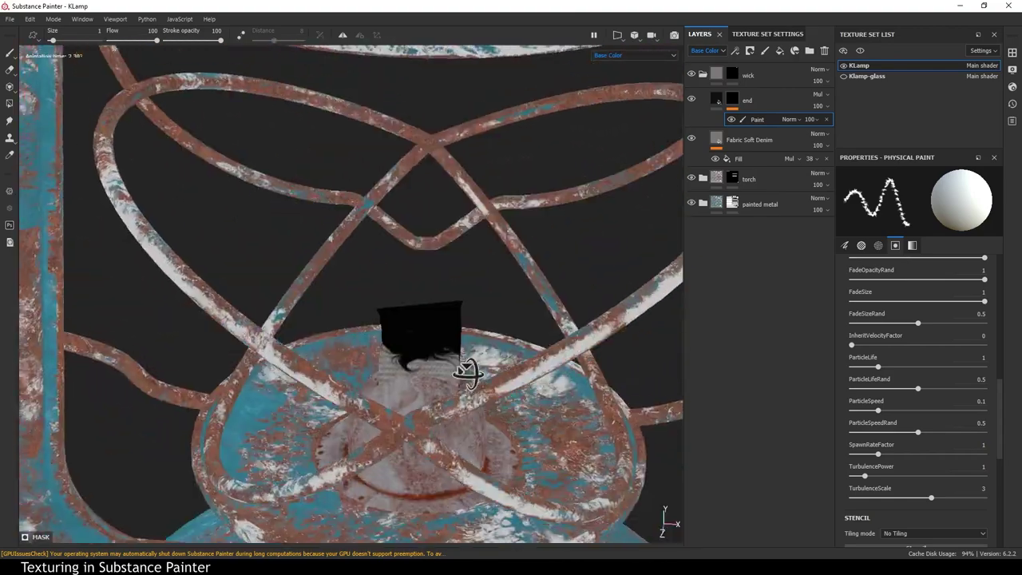
click(827, 119)
Set the wick-stain end layer opacity to 96 and switch the viewport to Material.
click(817, 105)
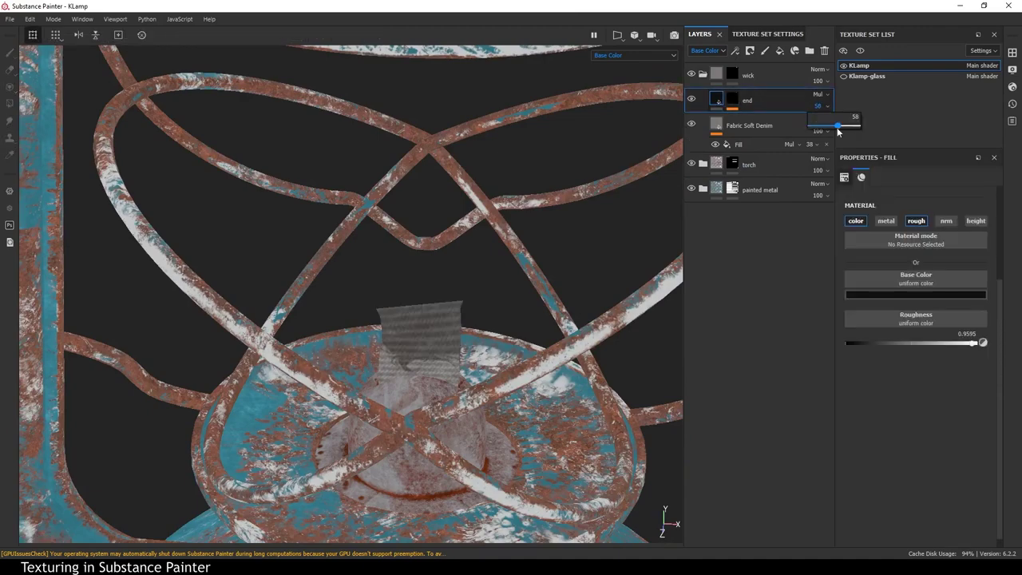
drag(839, 125, 858, 126)
click(635, 55)
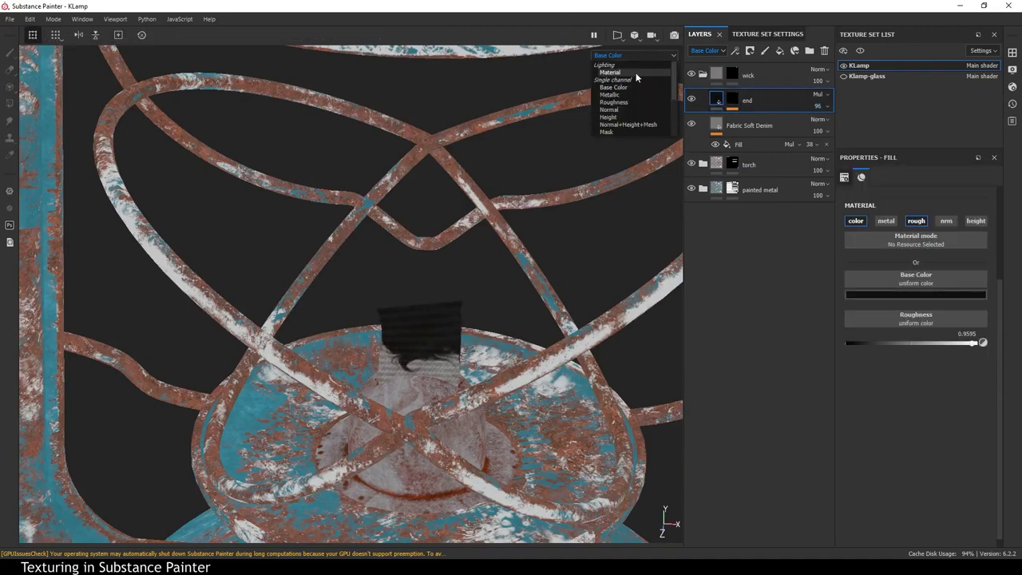
click(612, 65)
alt+right_drag(392, 384, 511, 360)
alt+drag(511, 359, 366, 299)
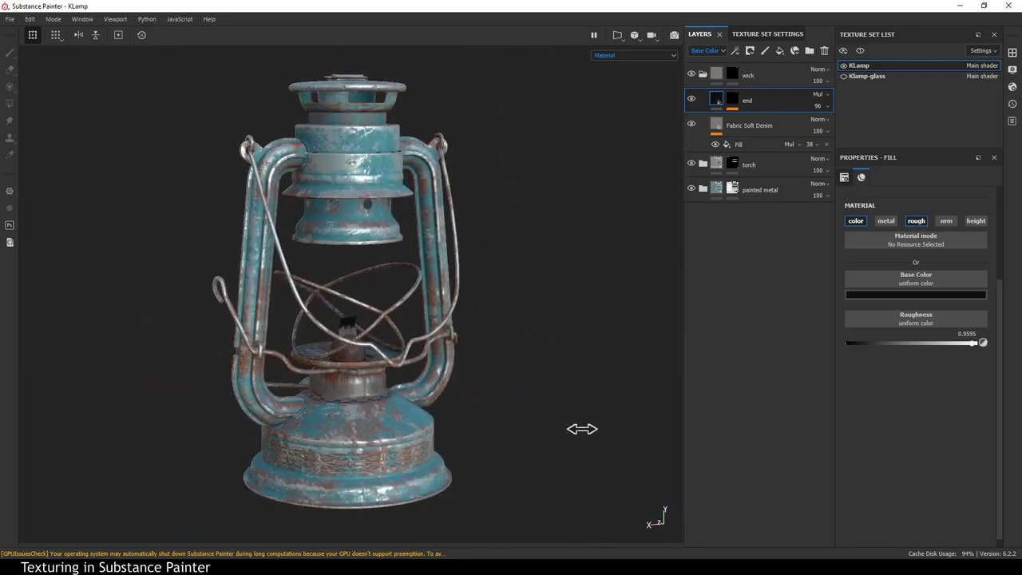
Expand the painted metal group and keep Iron Shiny on UV projection.
key(1)
alt+drag(529, 288, 434, 119)
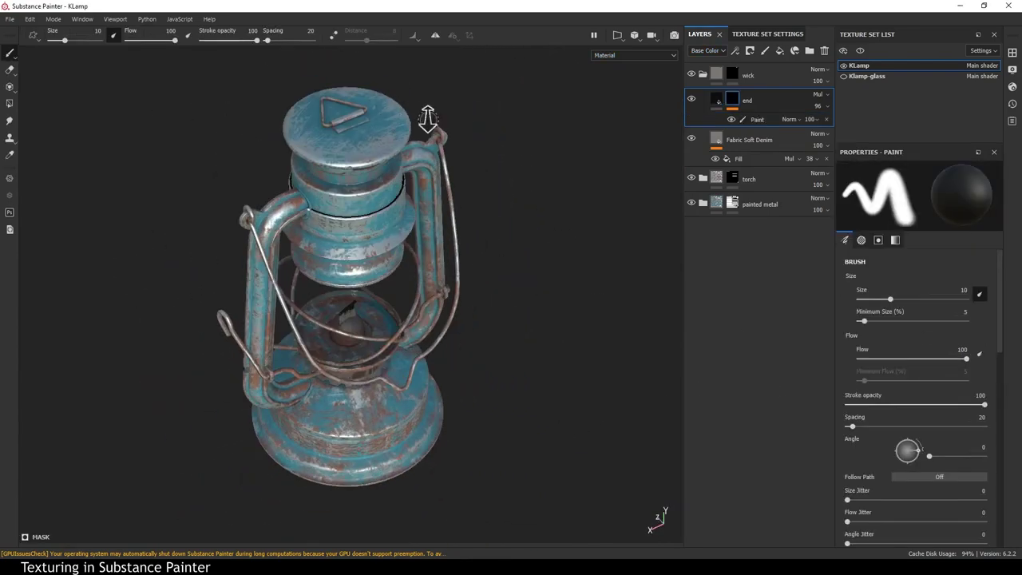
alt+right_drag(434, 119, 479, 175)
click(701, 206)
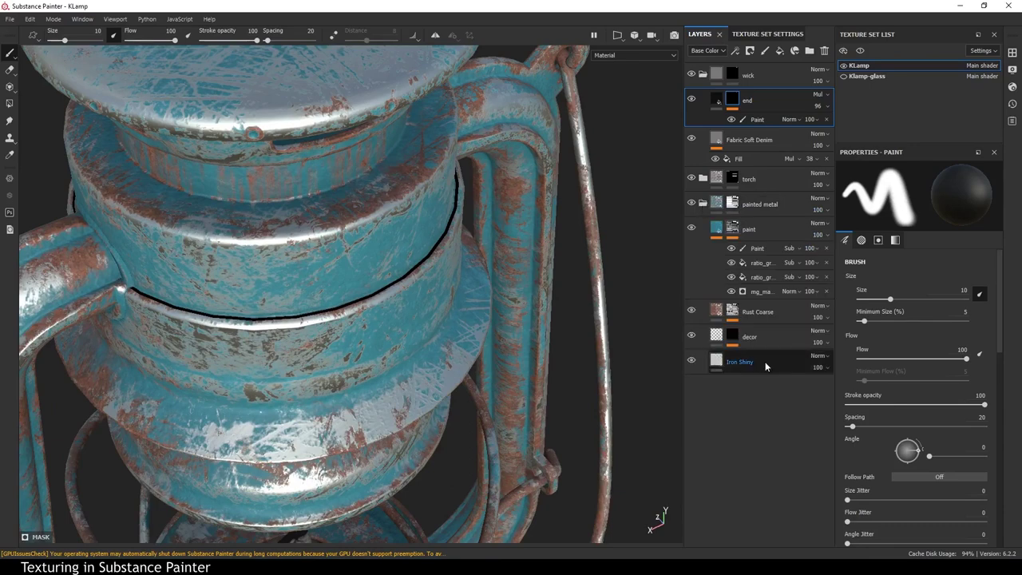
click(765, 362)
click(959, 210)
click(898, 226)
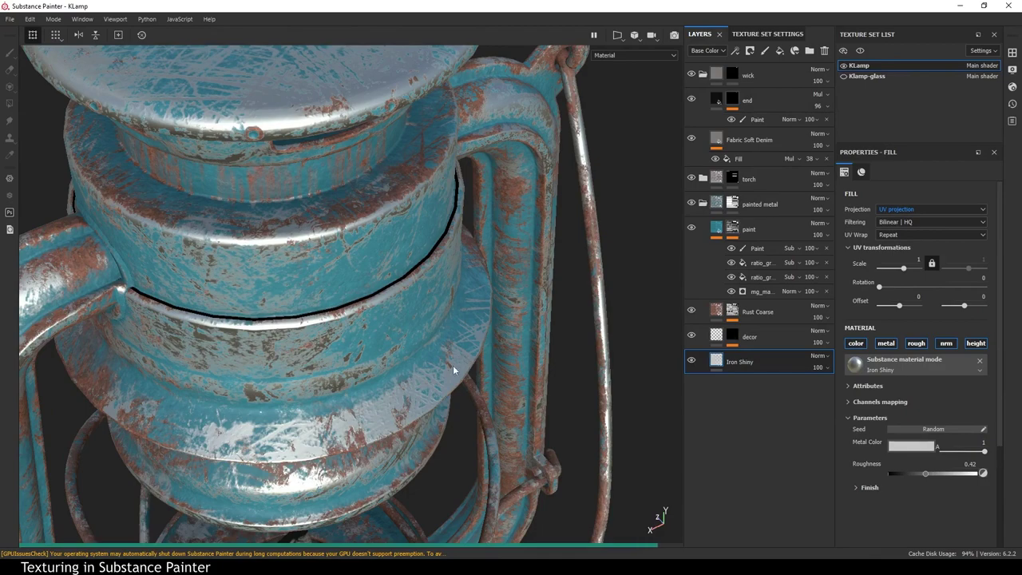
Make the glass globe visible and switch to the Klamp-glass texture set.
mouse_move(448, 399)
alt+mouse_down()
mouse_move(391, 358)
mouse_move(461, 318)
mouse_move(479, 359)
alt+mouse_up()
click(844, 76)
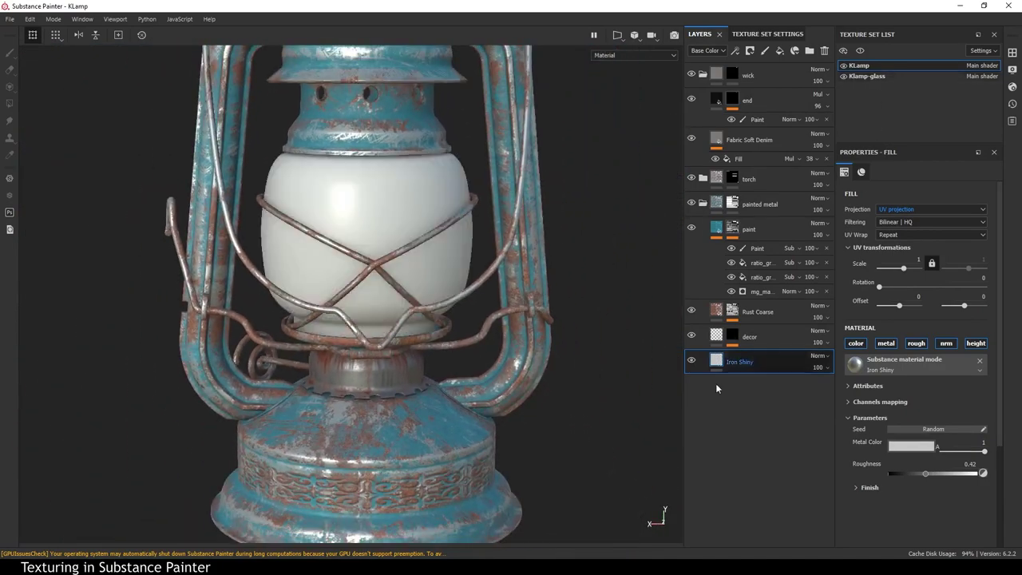
click(874, 74)
Give Klamp-glass its own copy of the shader instance, renamed 'glass'.
click(752, 34)
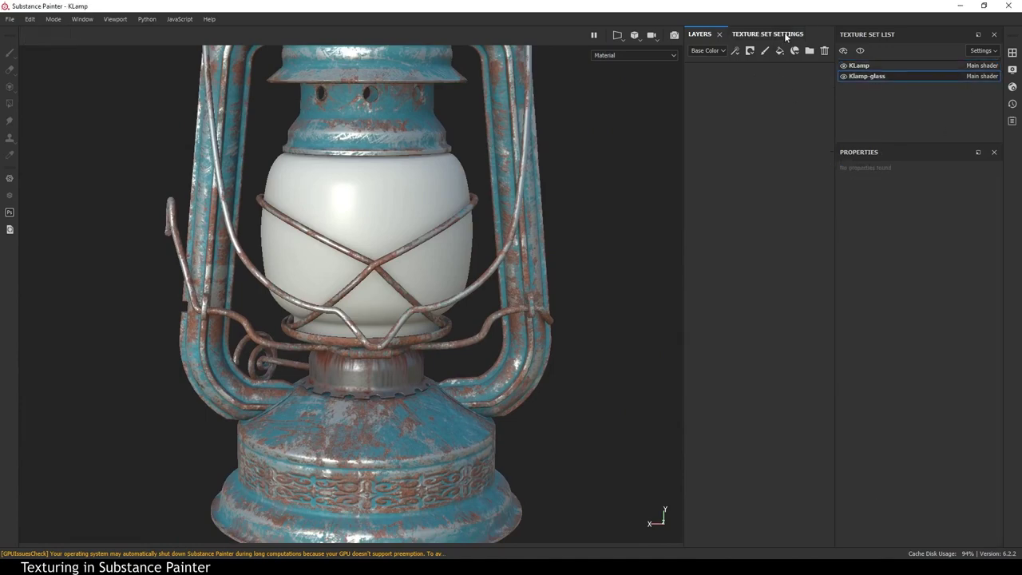
click(799, 154)
click(780, 175)
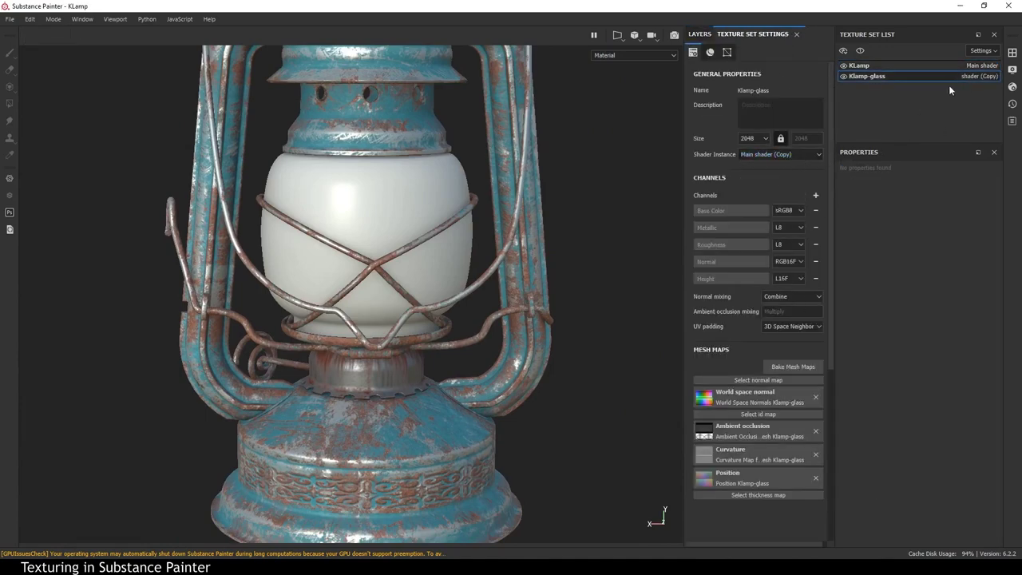
click(1013, 86)
double_click(886, 132)
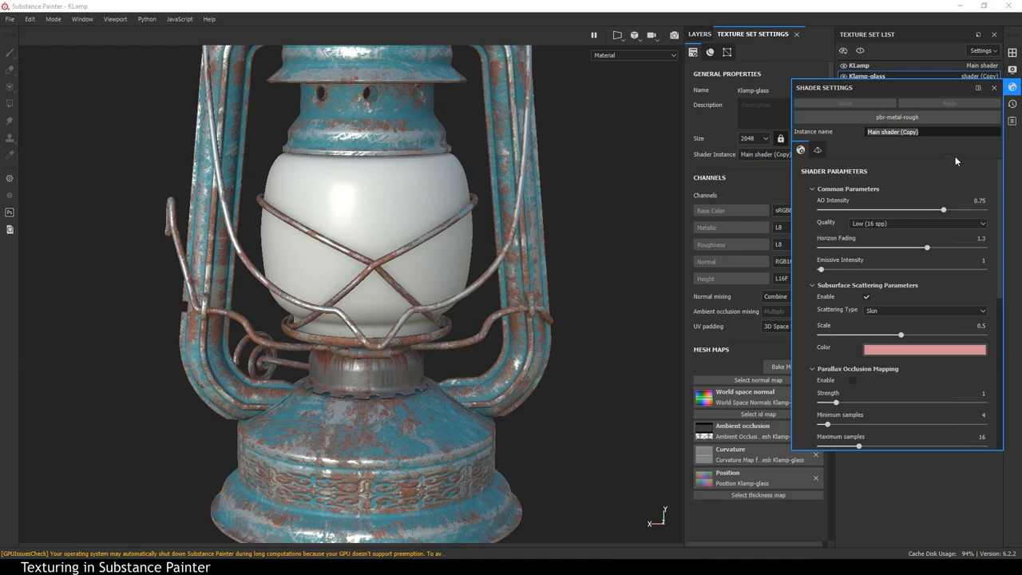
text(glass)
key(Return)
Assign an alpha-blend shader to the glass instance and add an Opacity channel.
click(919, 117)
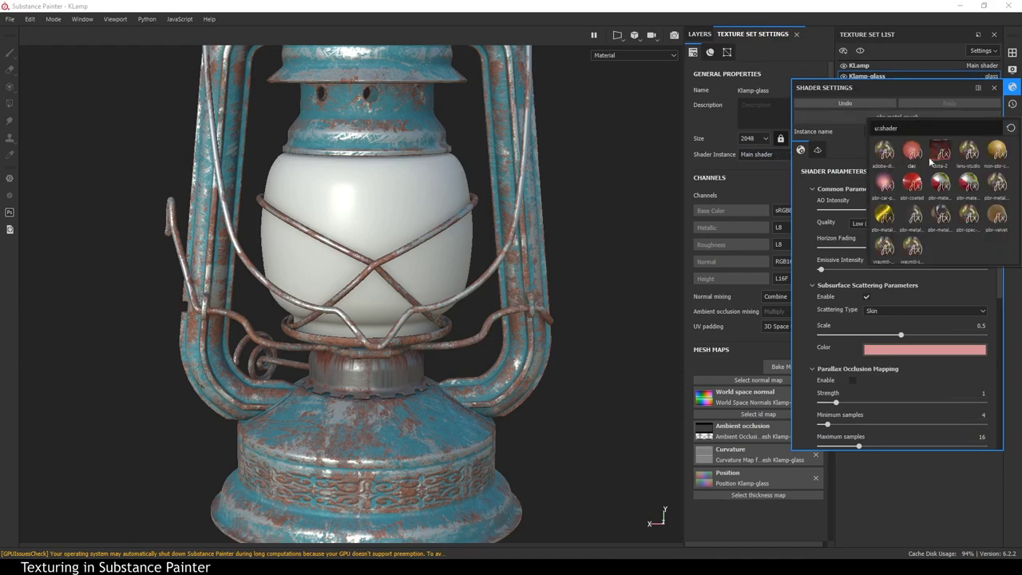
click(915, 217)
click(994, 87)
click(817, 195)
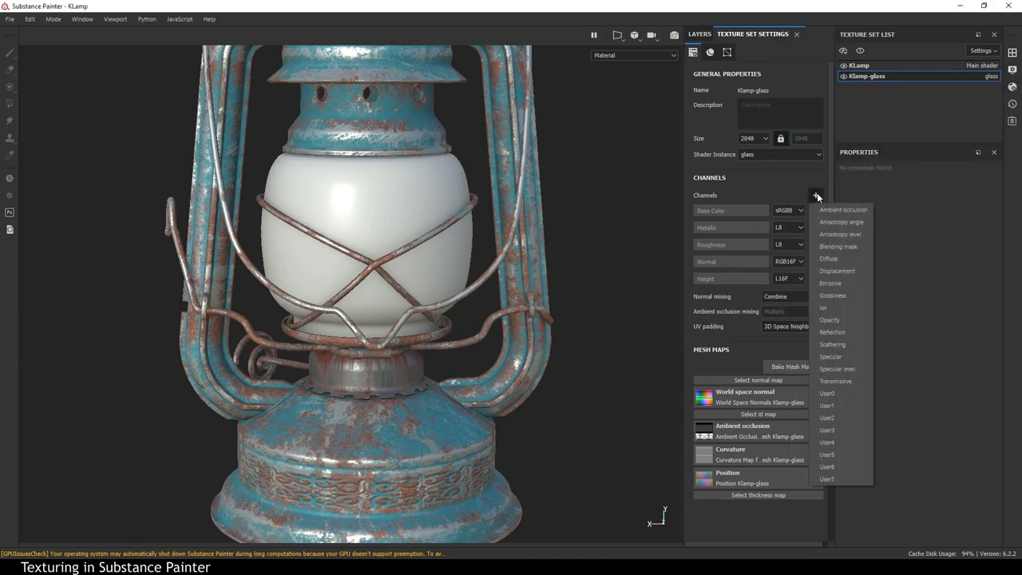
click(831, 320)
Add a new fill layer to the Klamp-glass layer stack and begin renaming it.
click(699, 35)
click(780, 51)
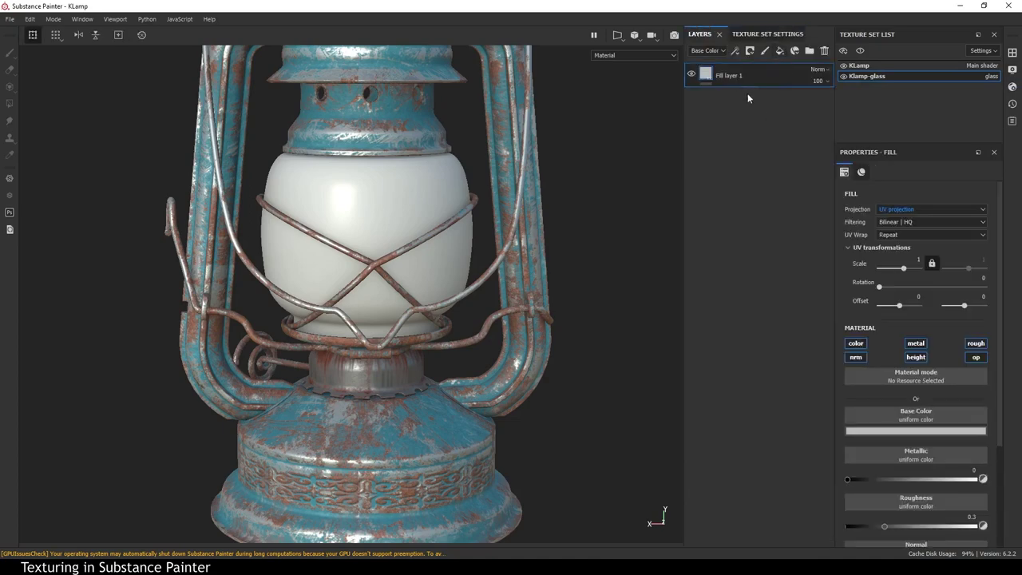
double_click(729, 75)
Name the fill layer 'glass' and set its base colour to a muted green.
text(glass)
key(Return)
click(895, 433)
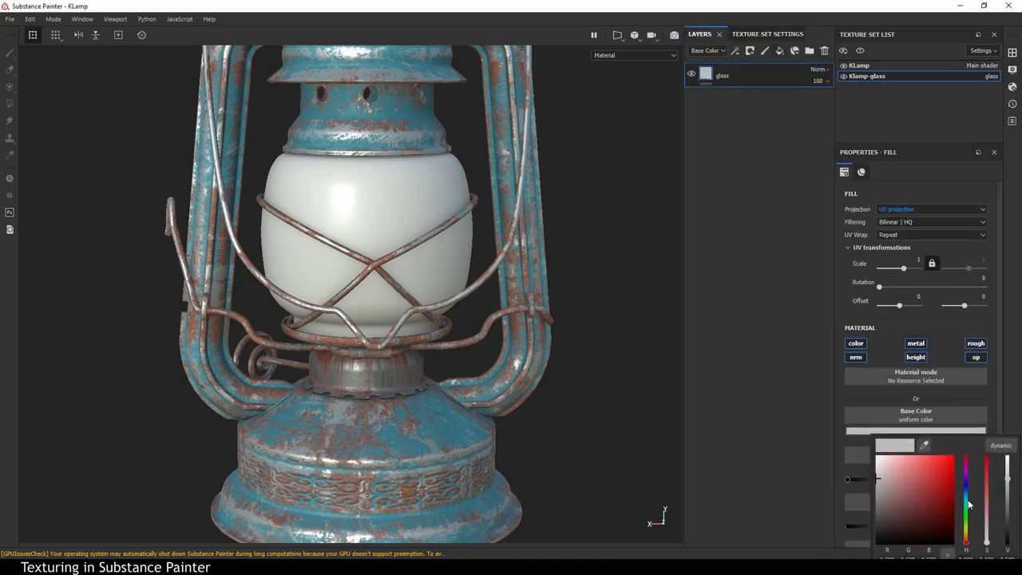
click(964, 504)
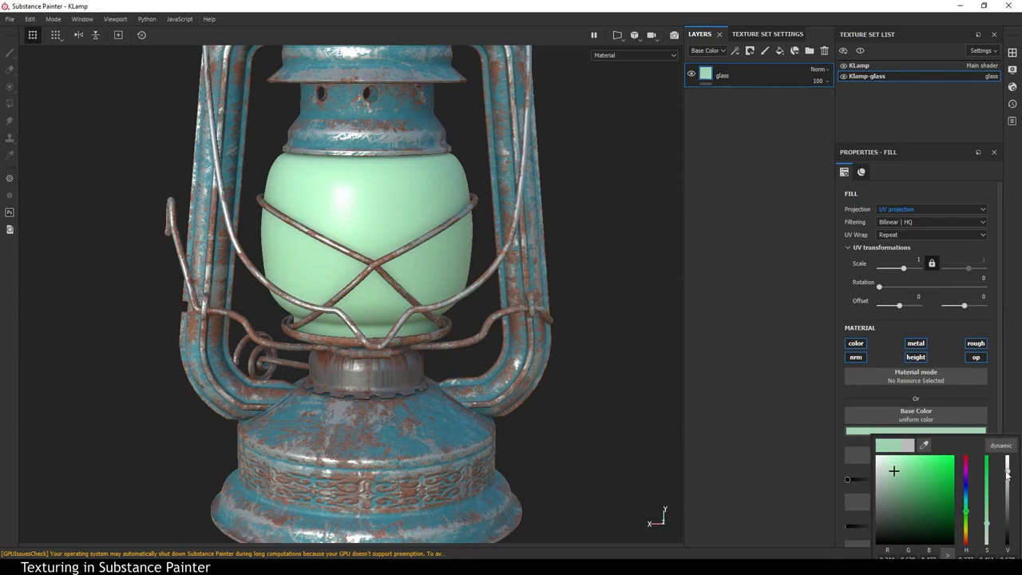
drag(1007, 473, 1007, 497)
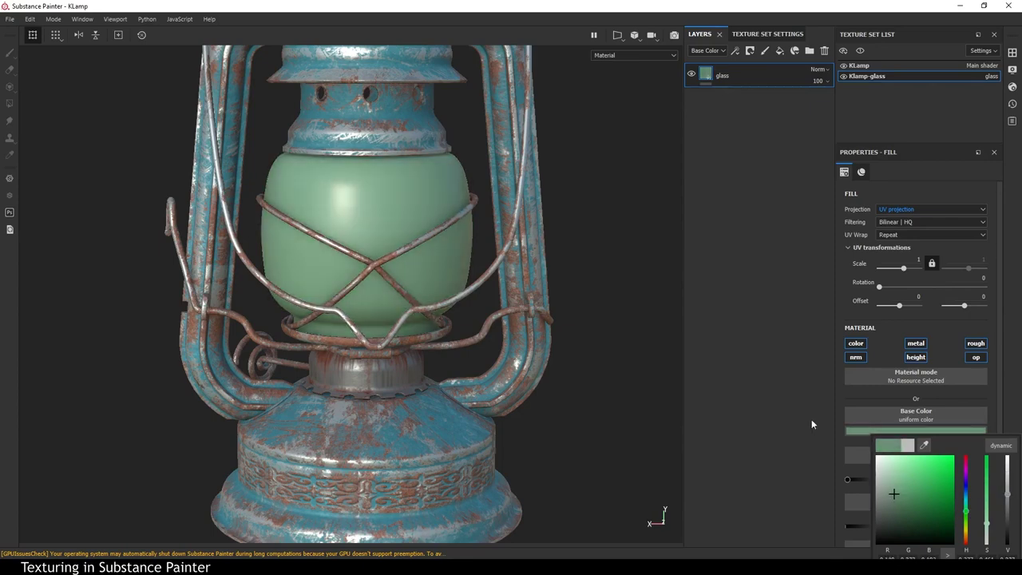
Lower the glass layer's roughness and opacity and raise its metallic value.
scroll(878, 447, down, 2)
drag(888, 462, 857, 463)
scroll(869, 466, down, 2)
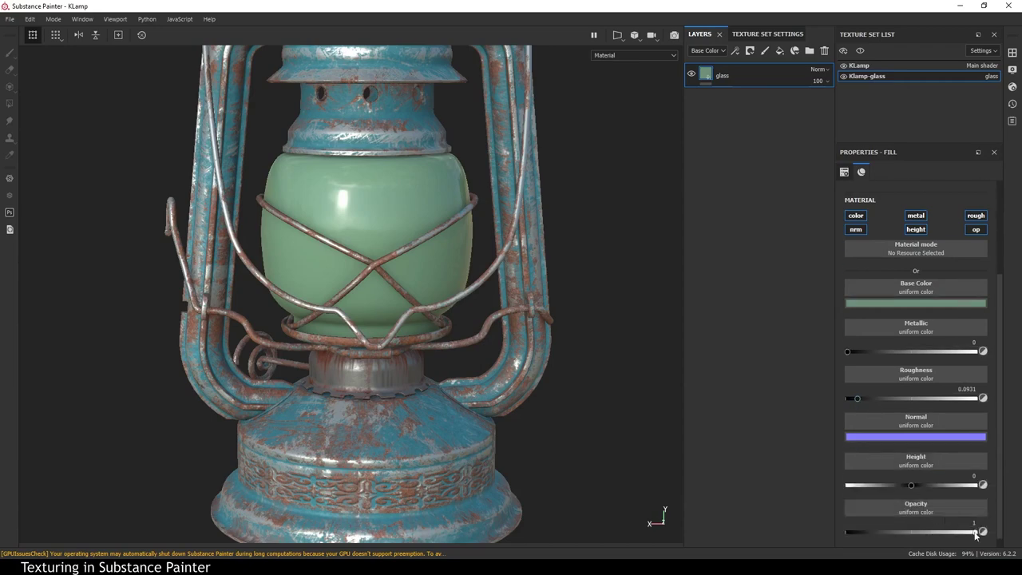
mouse_move(975, 531)
mouse_down()
mouse_move(854, 529)
mouse_move(877, 530)
mouse_up()
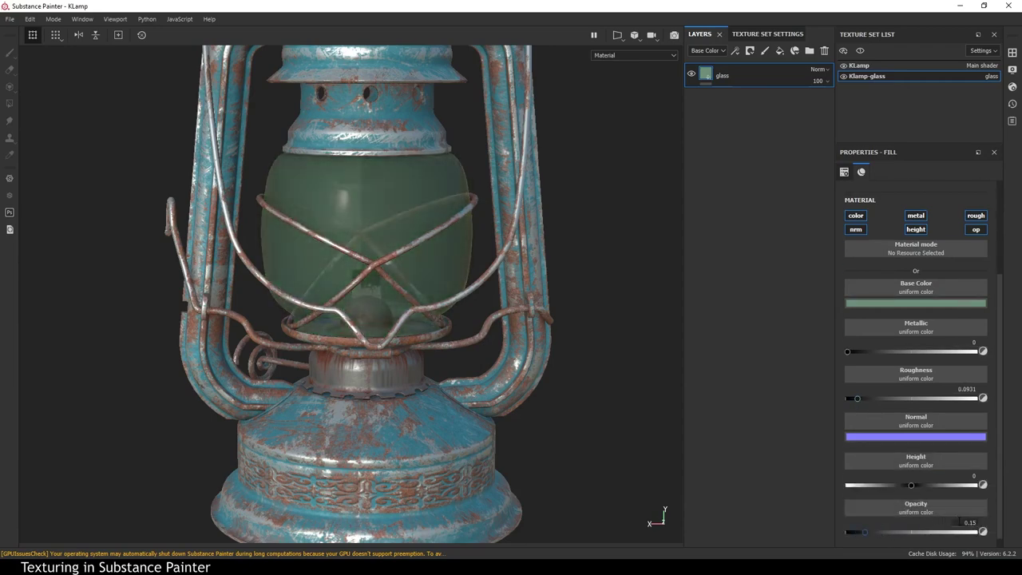
scroll(885, 454, up, 3)
mouse_move(861, 453)
mouse_down()
mouse_move(948, 460)
mouse_move(920, 457)
mouse_up()
Drag the Large Rust Leaks material from the Shelf onto the glass layers.
click(1011, 50)
drag(936, 44, 443, 134)
drag(455, 356, 728, 70)
Place Large Rust Leaks above glass with its opacity channel enabled, showing Opacity in the stack.
click(605, 138)
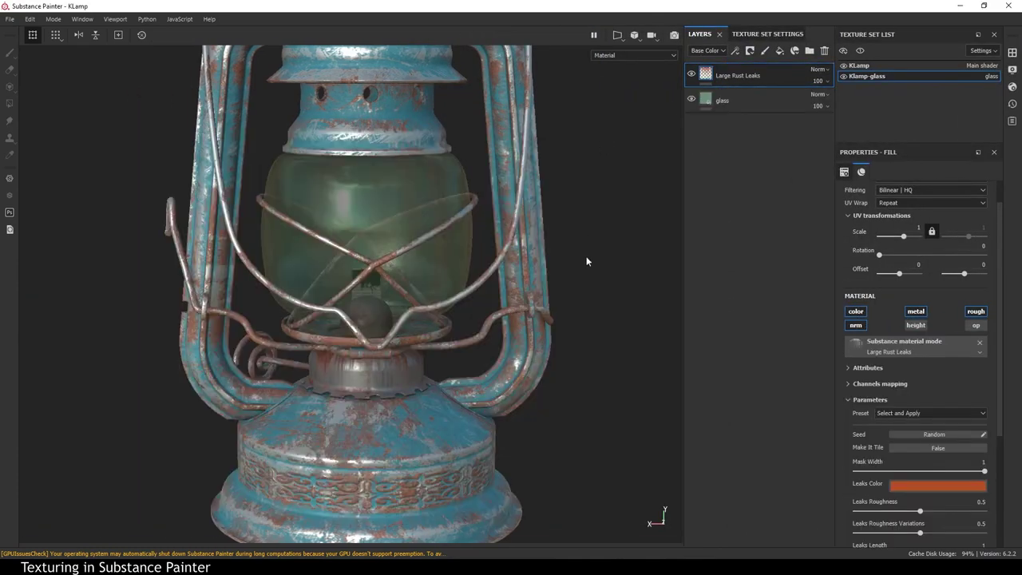
click(976, 325)
scroll(919, 336, down, 3)
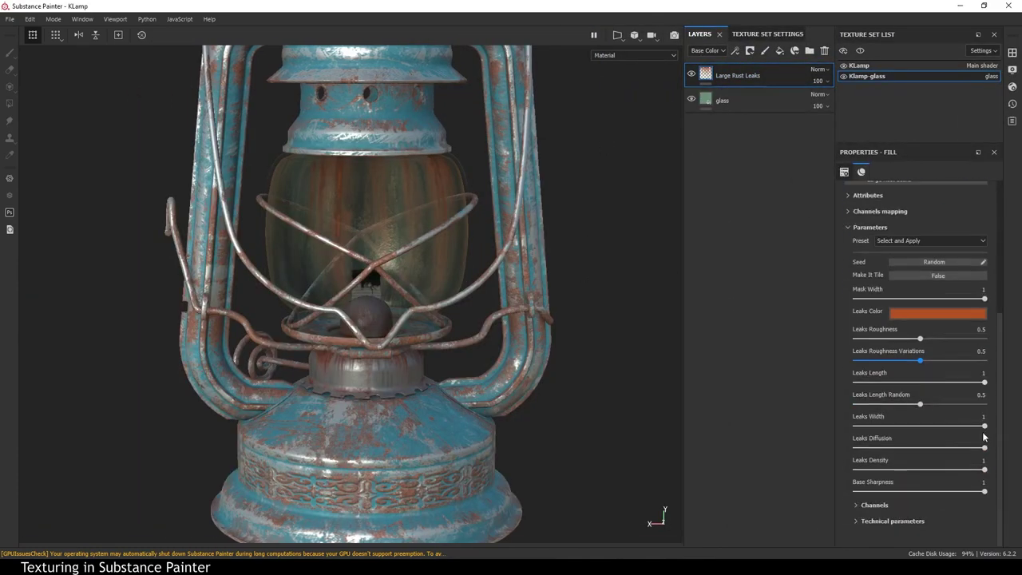
scroll(918, 320, up, 4)
click(710, 53)
click(699, 77)
Blend the Large Rust Leaks layer in Screen mode at 66 opacity.
click(820, 70)
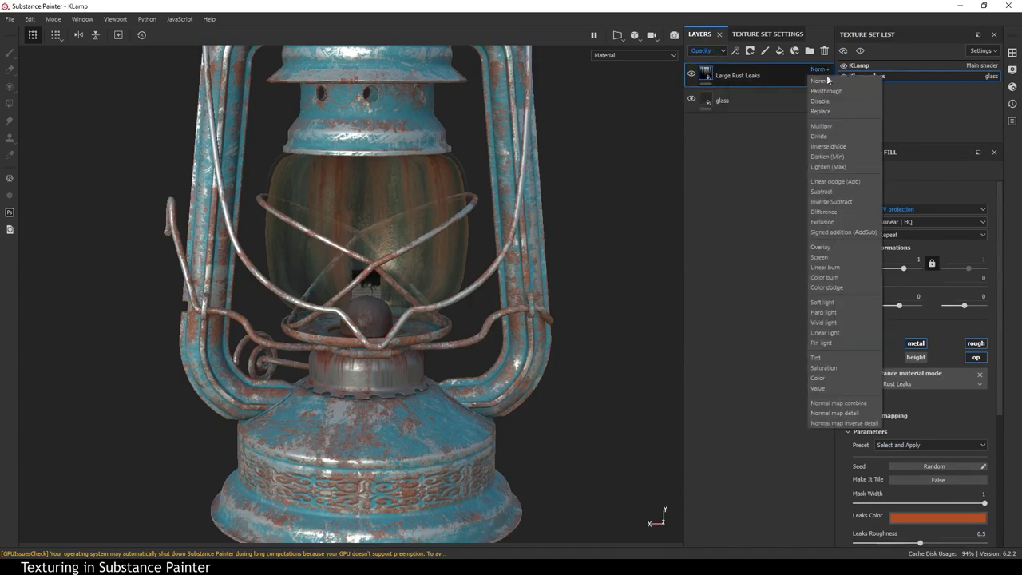
click(820, 257)
click(818, 81)
mouse_move(858, 101)
mouse_down()
mouse_move(834, 102)
mouse_move(842, 112)
mouse_up()
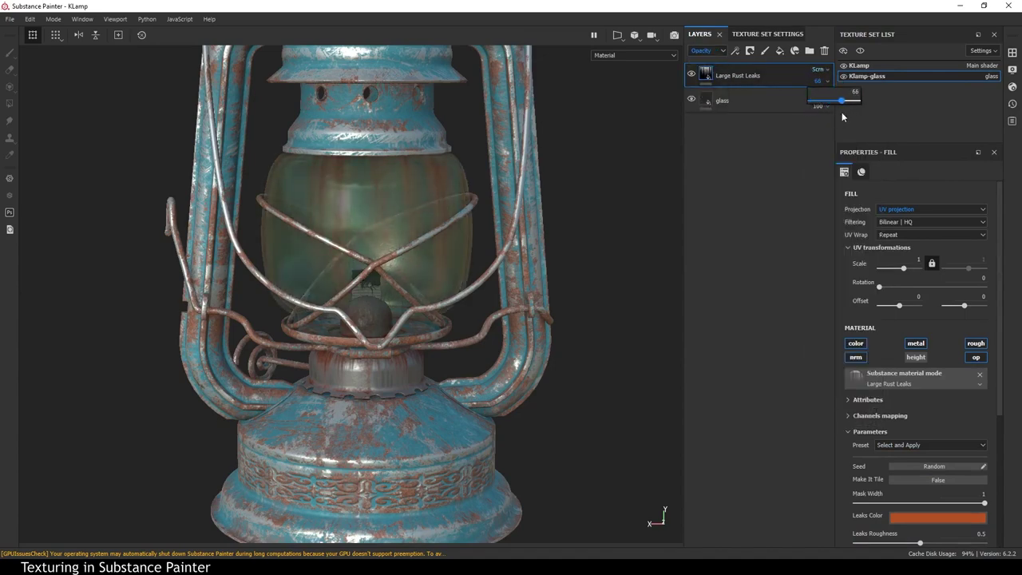
scroll(591, 318, down, 1)
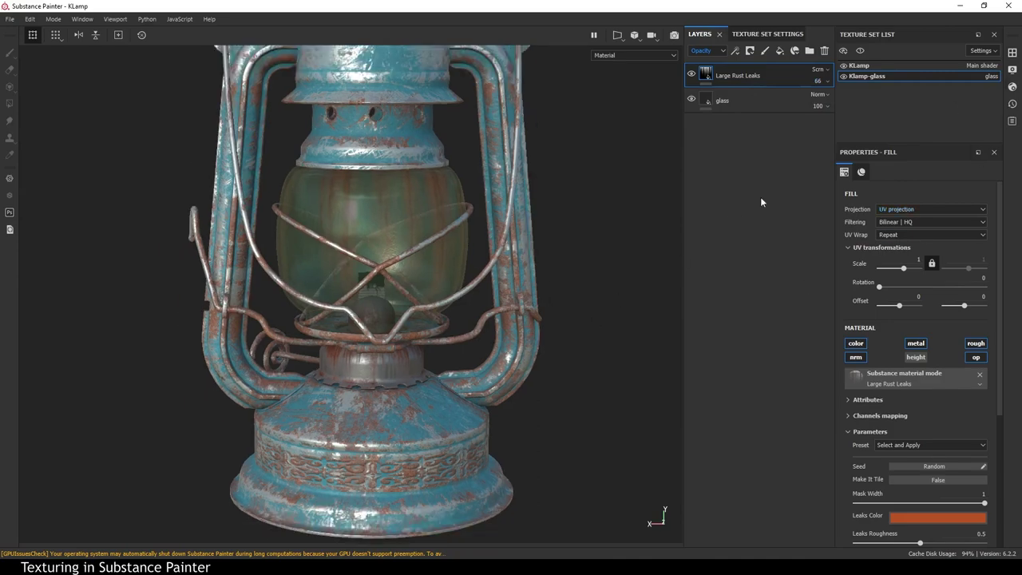
Preview the lantern in Iray, then set the glass layer opacity to 0.24.
key(F10)
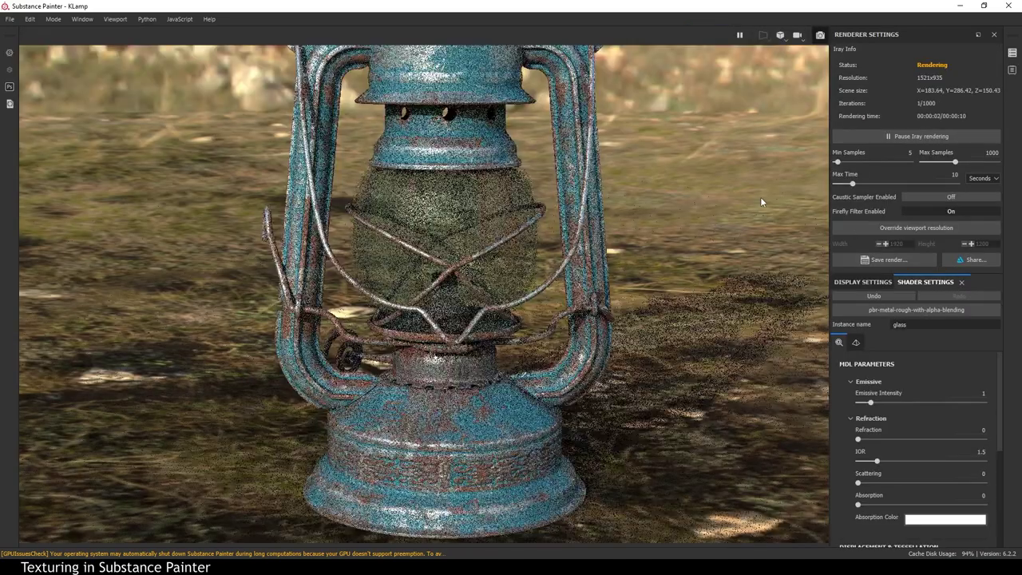
mouse_move(479, 353)
alt+mouse_down()
mouse_move(504, 336)
mouse_move(596, 389)
alt+mouse_up()
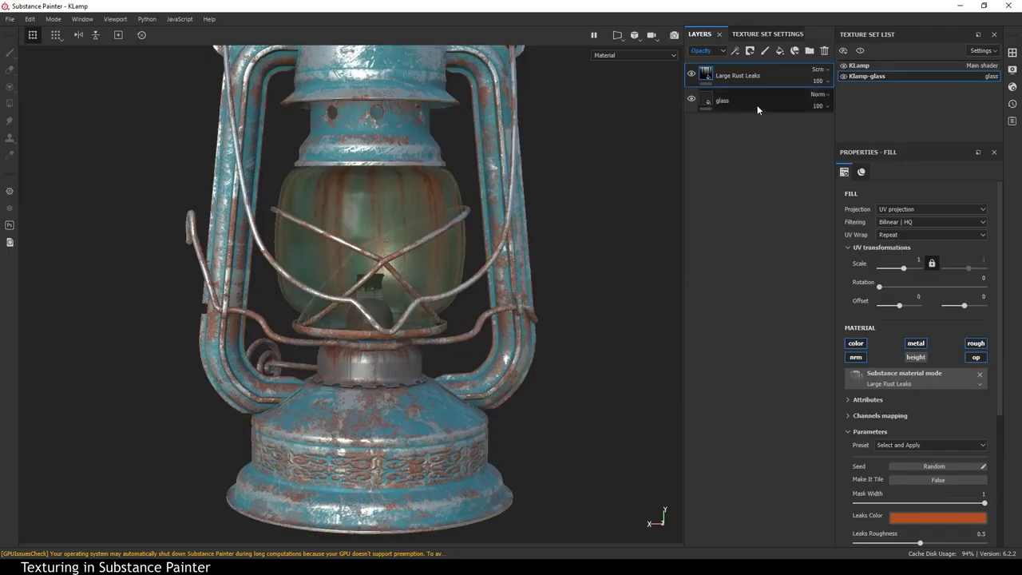
click(758, 109)
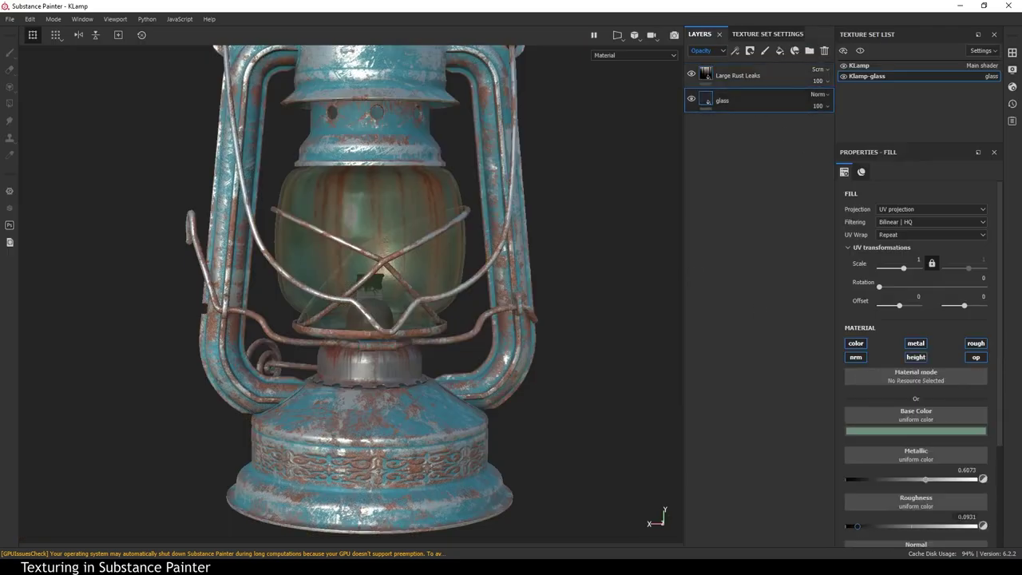
scroll(950, 518, down, 2)
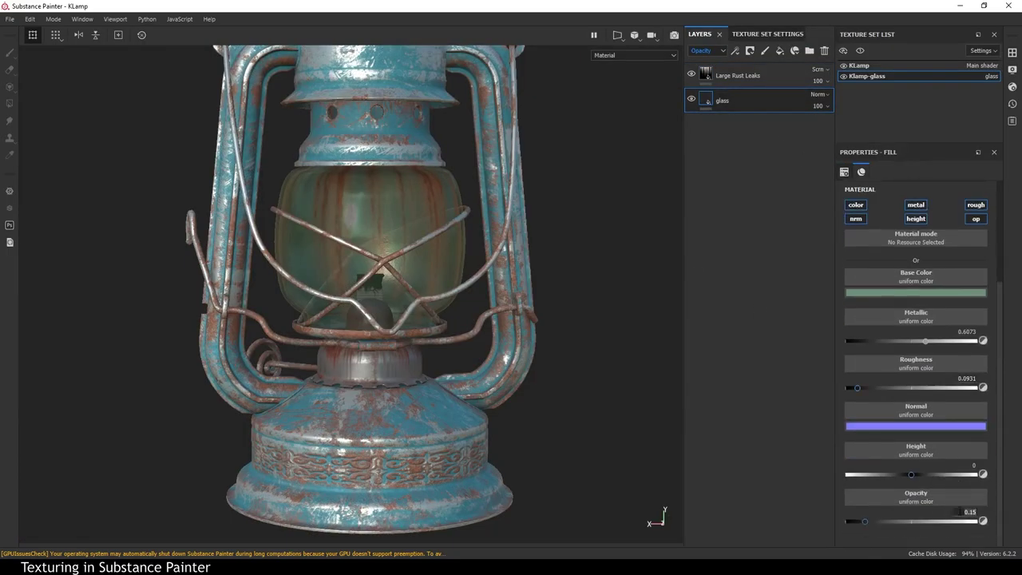
text(0.24)
key(Return)
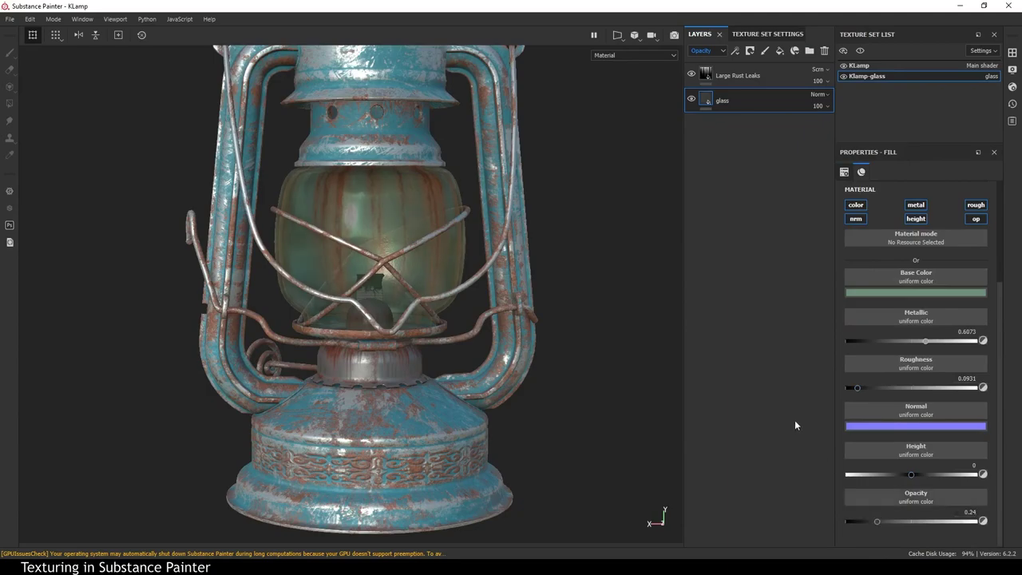
Set the glass IOR to 1.52 and darken its green base colour.
key(F10)
alt+drag(625, 375, 614, 393)
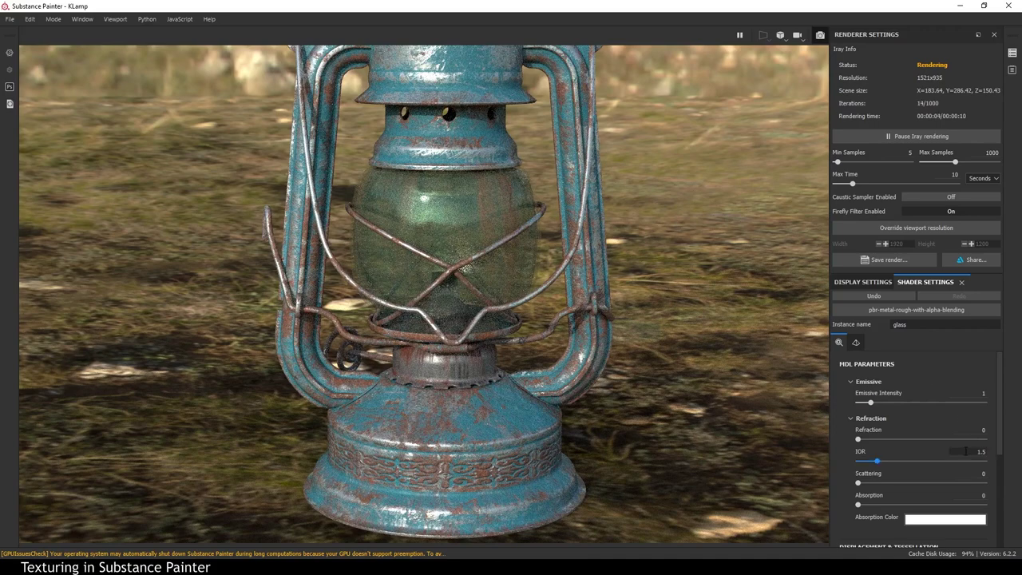
key(Return)
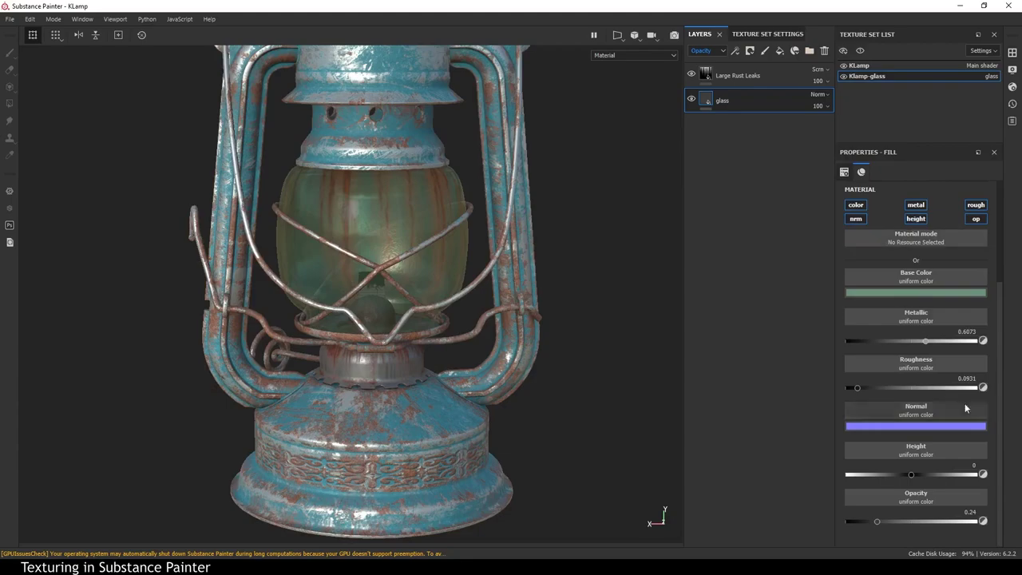
click(971, 293)
drag(1008, 352, 1010, 375)
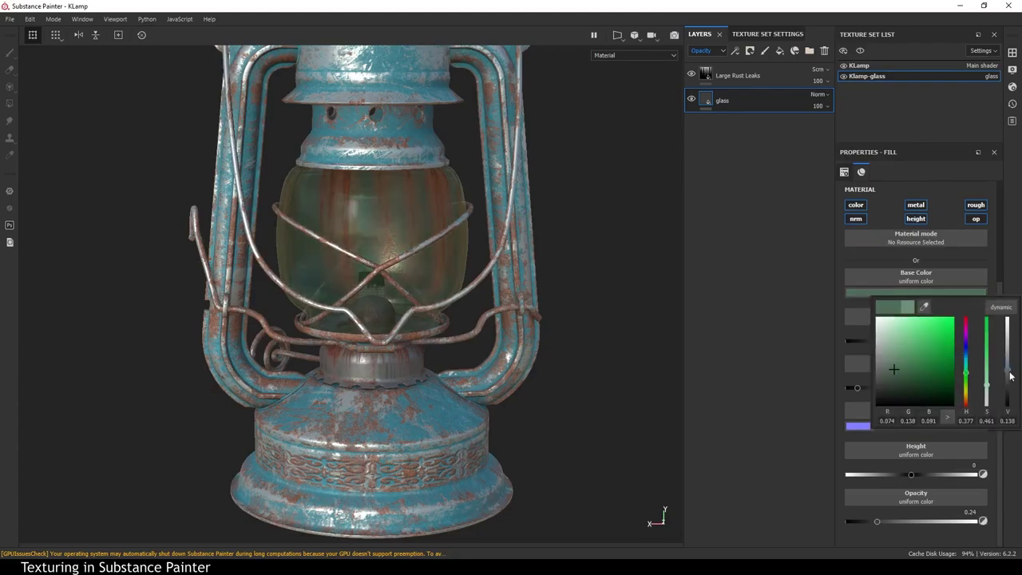
Re-render in Iray and orbit to view the whole lantern from the side.
key(F10)
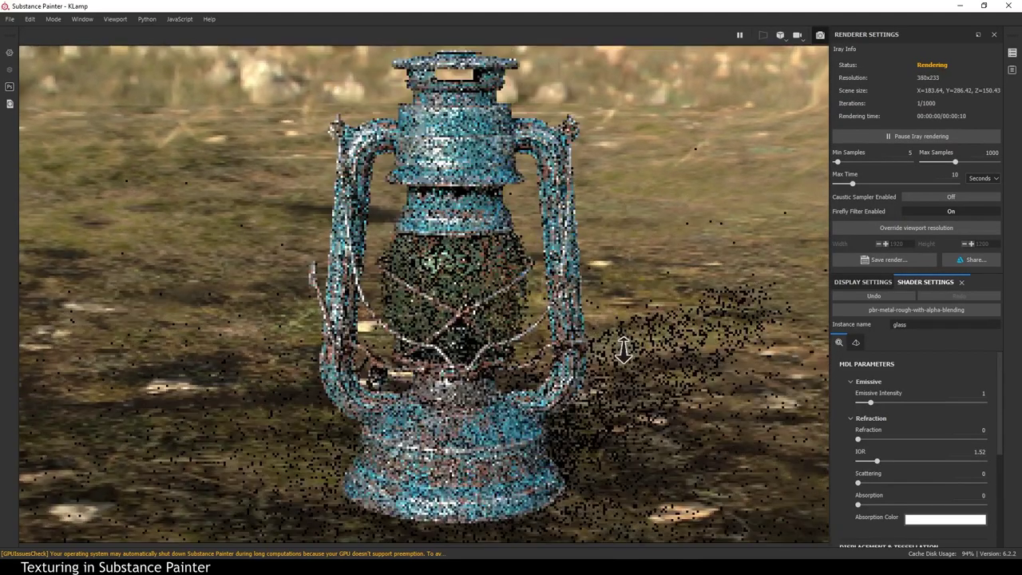
alt+right_drag(636, 341, 639, 396)
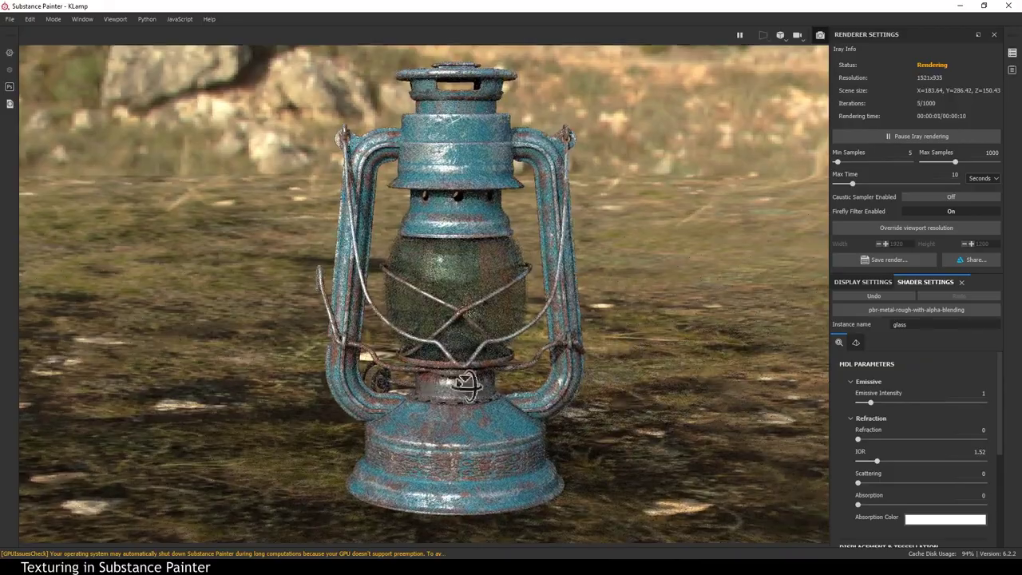
mouse_move(638, 396)
alt+mouse_down()
mouse_move(409, 361)
mouse_move(484, 376)
mouse_move(455, 398)
alt+mouse_up()
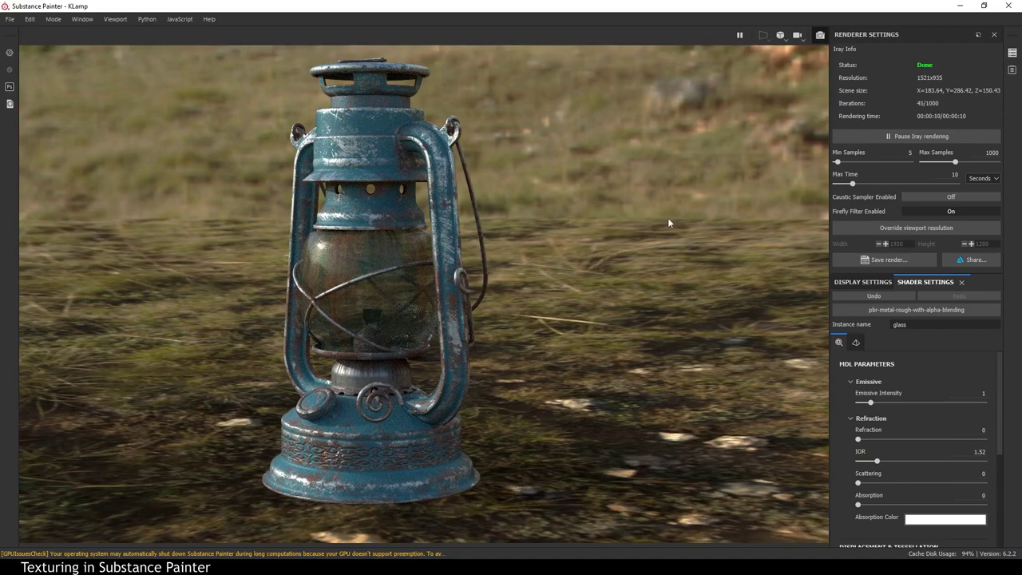
Leave Iray, hide the side panels, and orbit around the full-screen lantern.
key(F9)
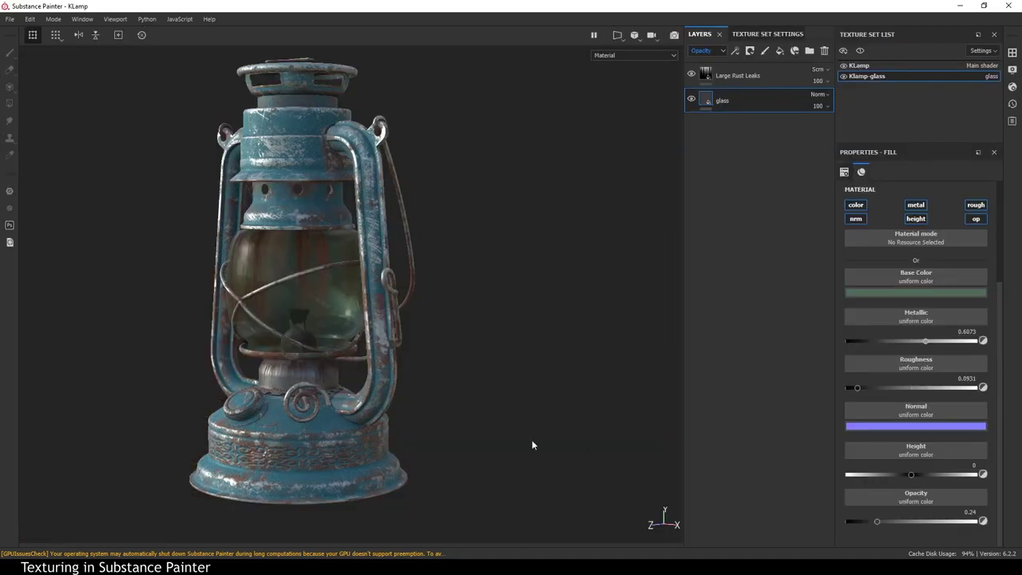
alt+drag(533, 445, 594, 392)
key(Tab)
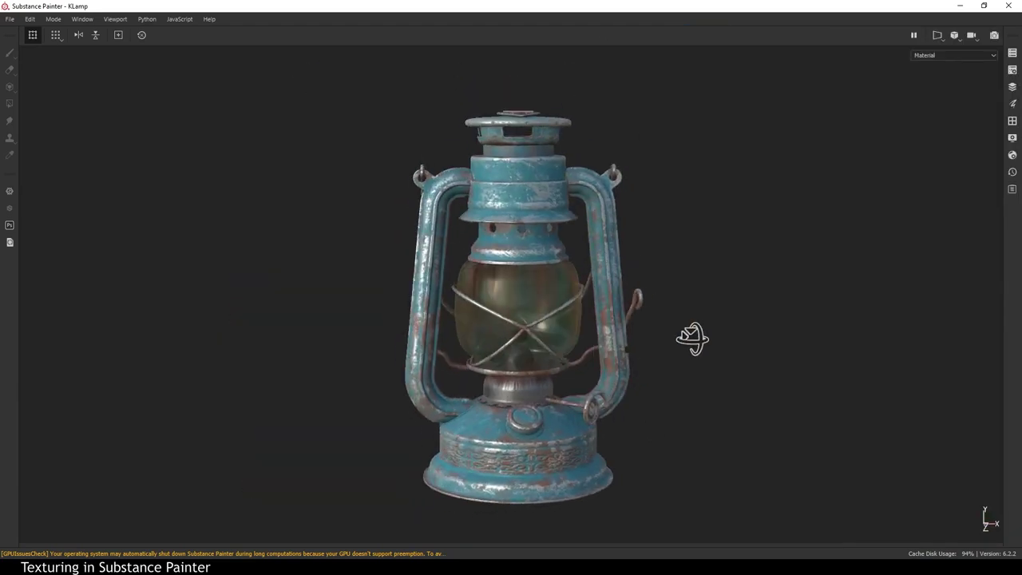
alt+drag(692, 339, 520, 342)
alt+middle_drag(520, 343, 385, 333)
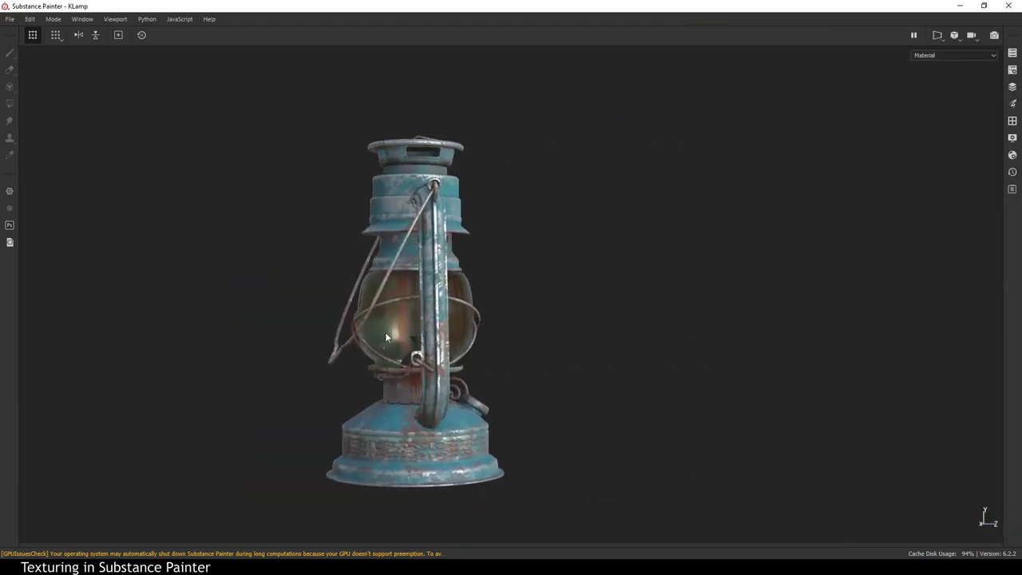
mouse_move(385, 332)
alt+mouse_down()
mouse_move(502, 324)
mouse_move(523, 399)
mouse_move(261, 346)
mouse_move(292, 365)
alt+mouse_up()
alt+middle_drag(292, 365, 541, 342)
mouse_move(541, 342)
alt+mouse_down()
mouse_move(468, 251)
mouse_move(540, 311)
alt+mouse_up()
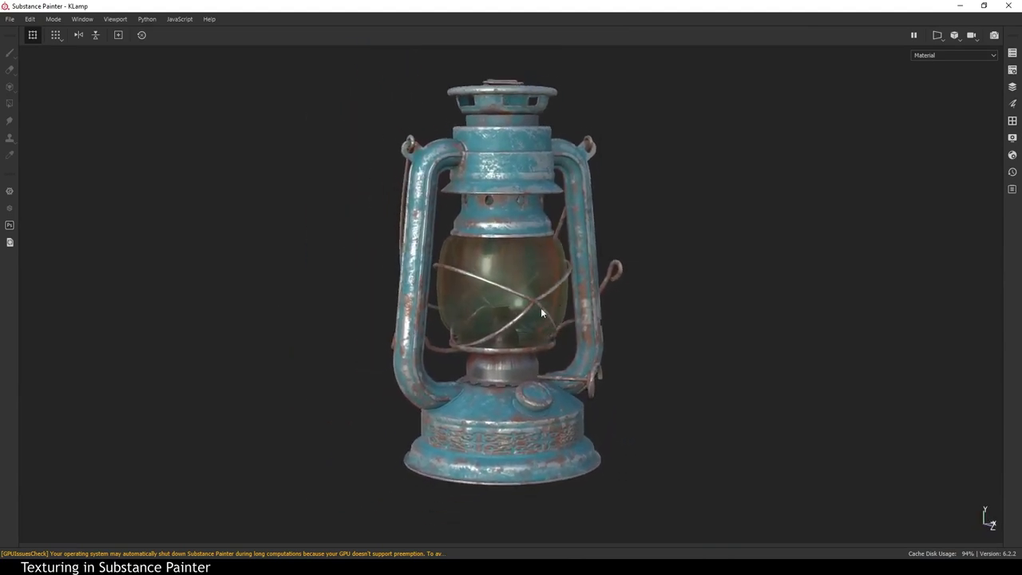